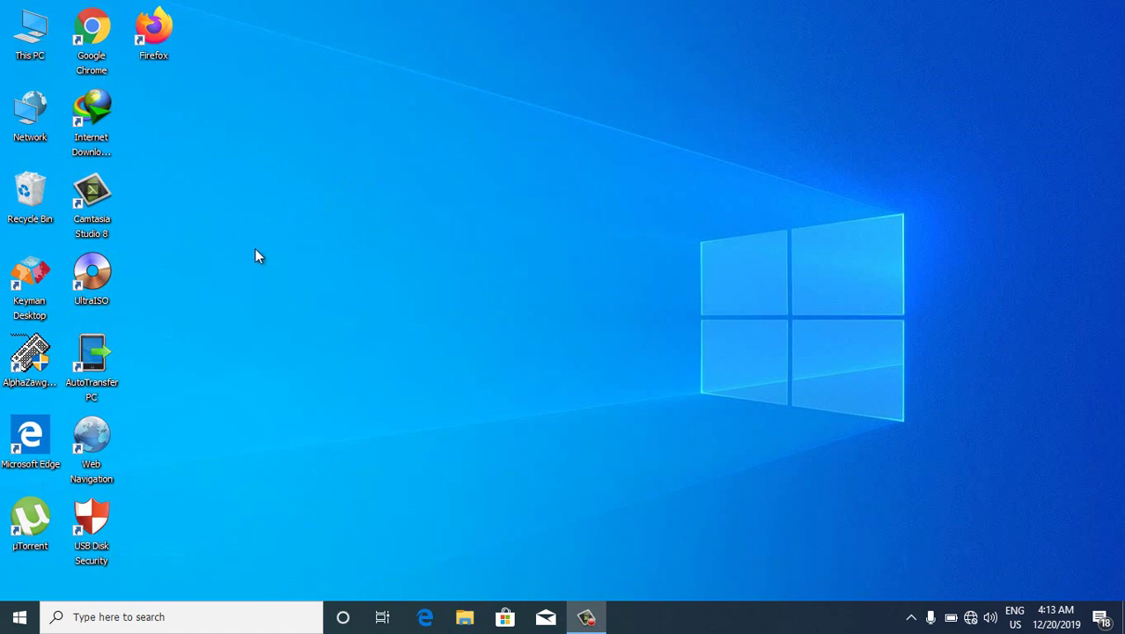
Search Windows for 'com' and launch Command Prompt from the best match
click(103, 617)
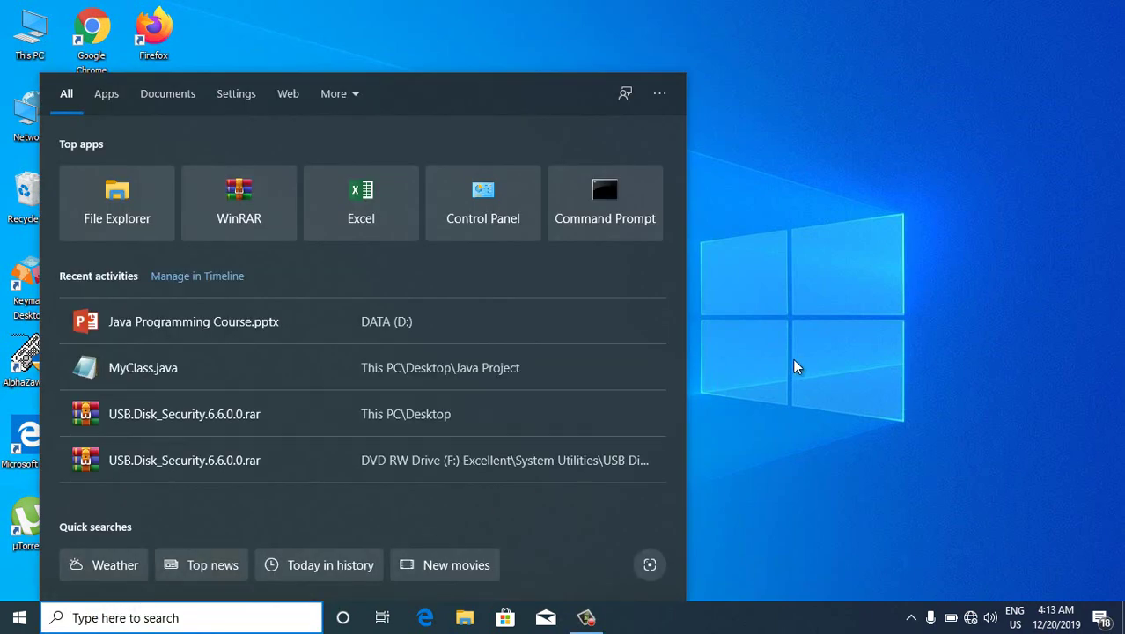
text(com)
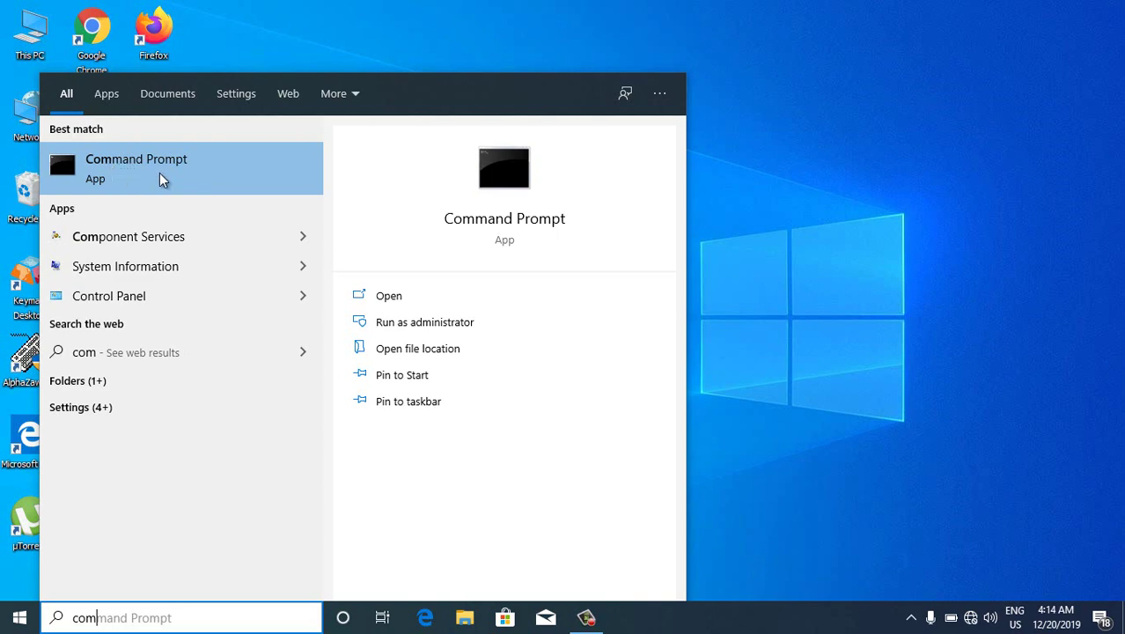
click(159, 173)
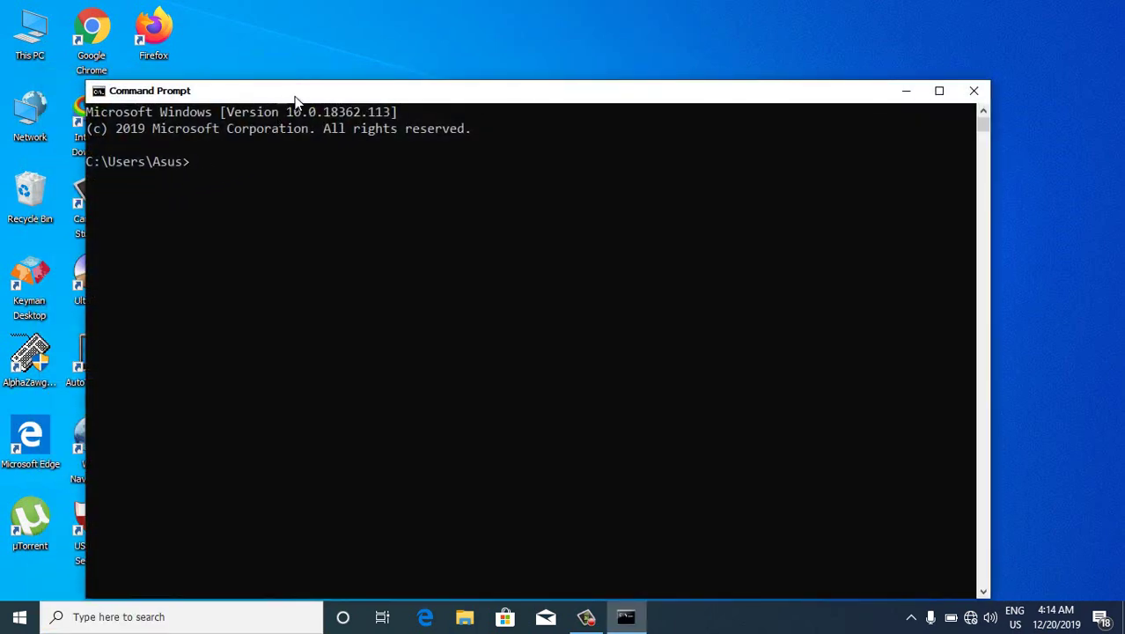
Run 'java' in Command Prompt to confirm it is not recognized, then close the window
drag(295, 99, 338, 76)
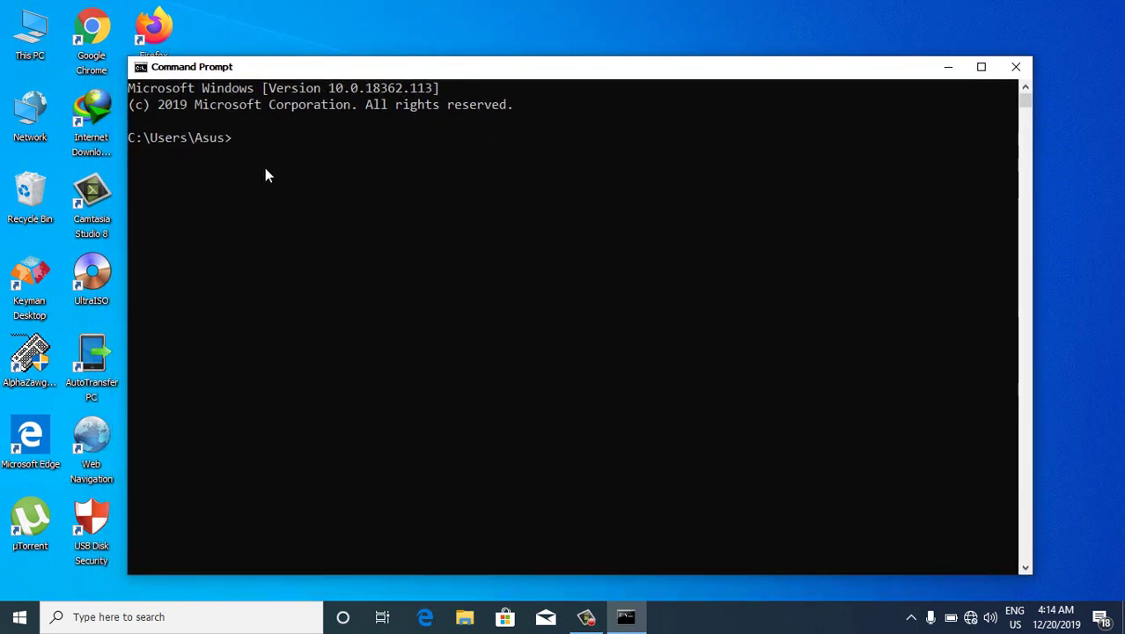
text(java)
key(Return)
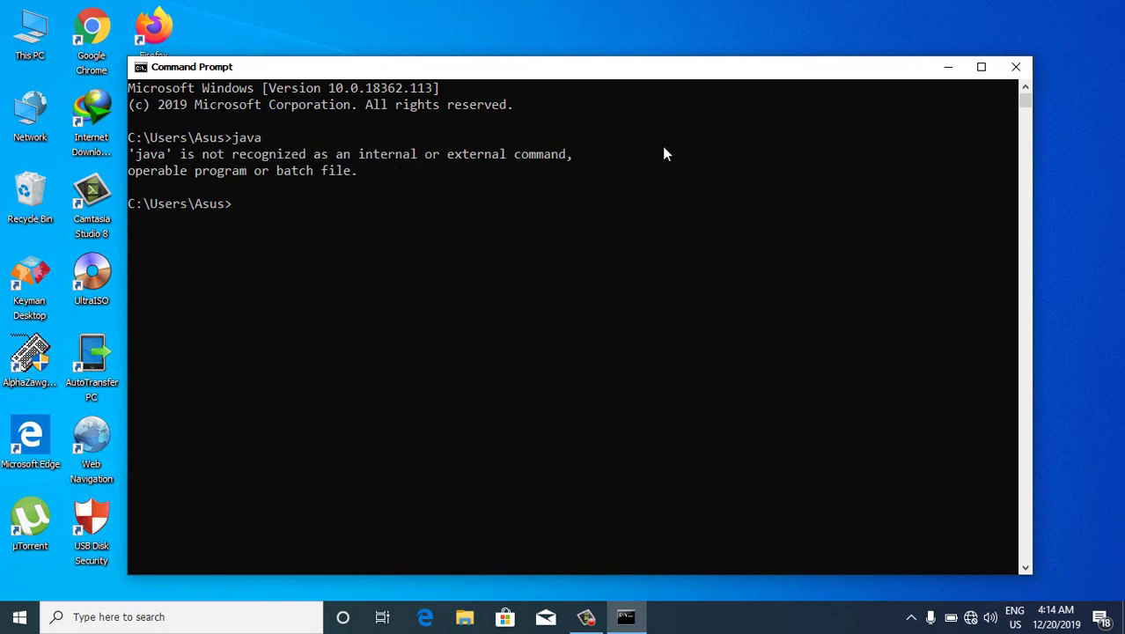
click(1014, 71)
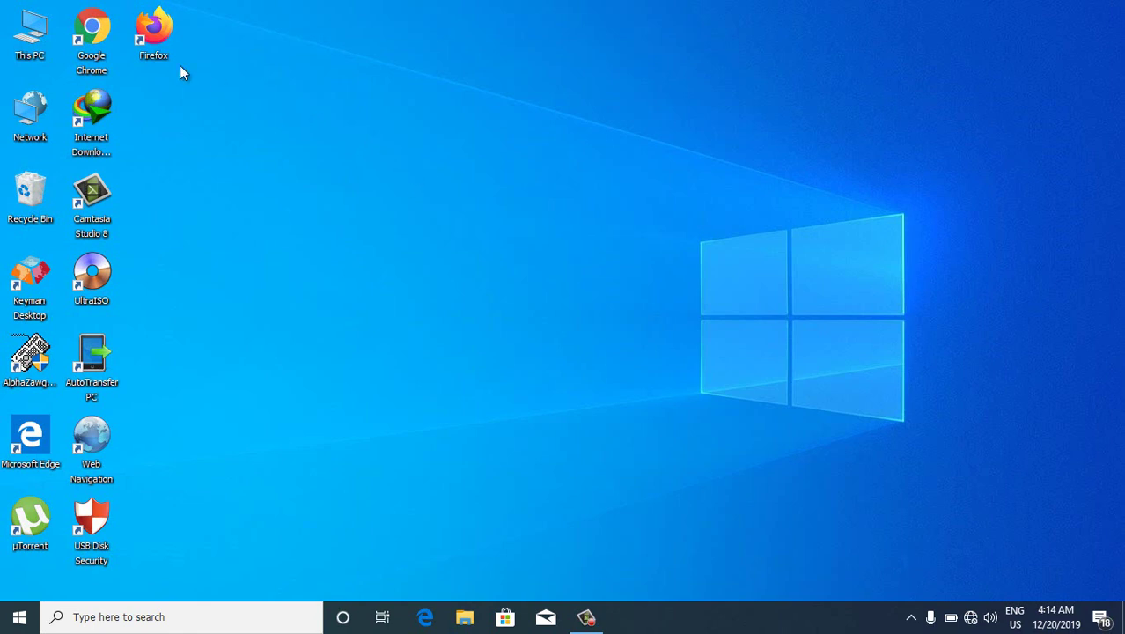
right_click(35, 37)
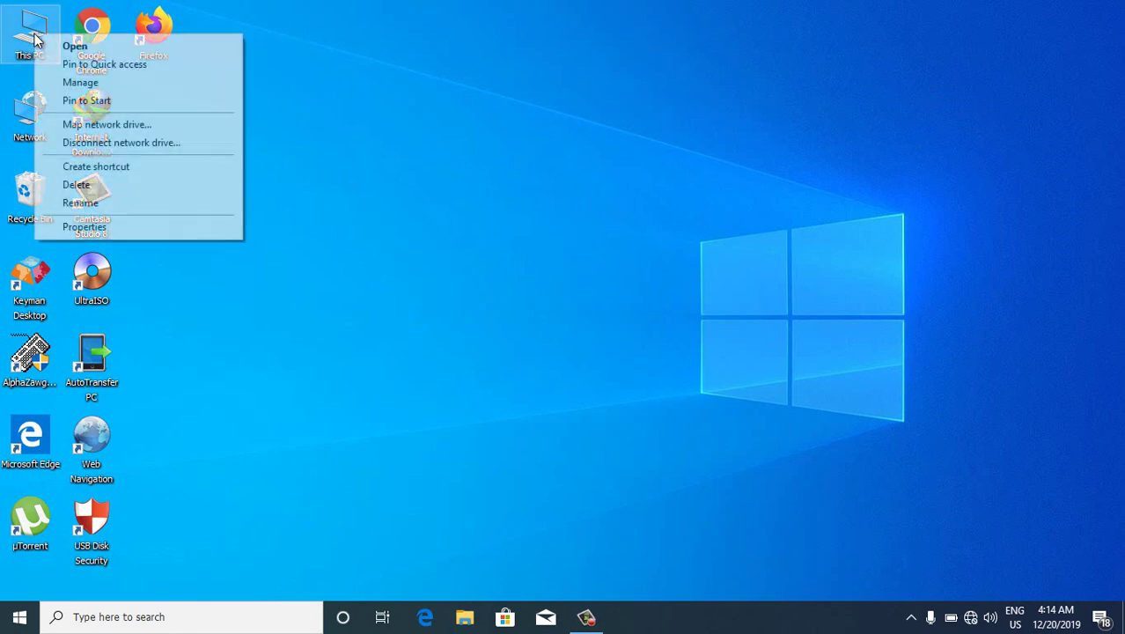
click(95, 227)
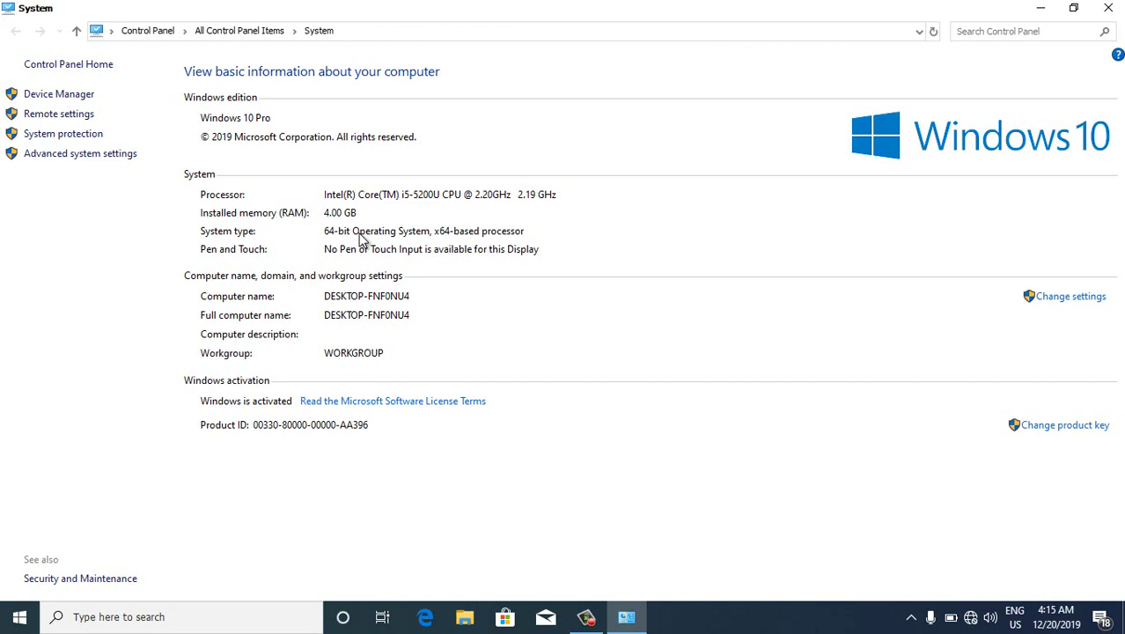
click(1110, 10)
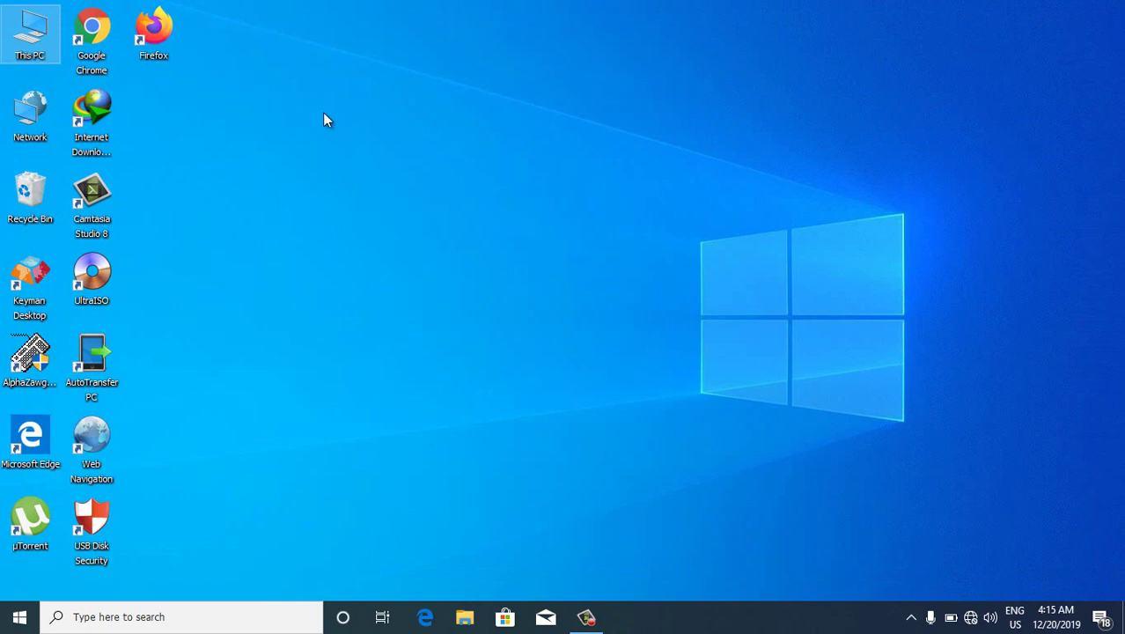
Connect to the Hyper Excel Wi-Fi network and launch Firefox from the desktop
click(969, 618)
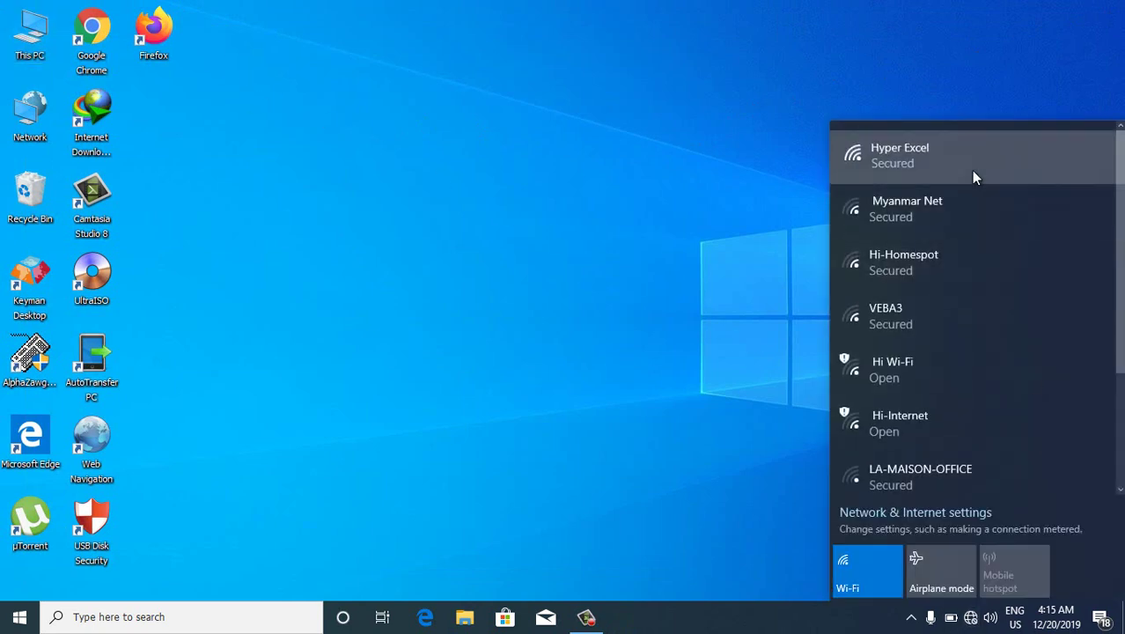
click(971, 170)
click(1061, 222)
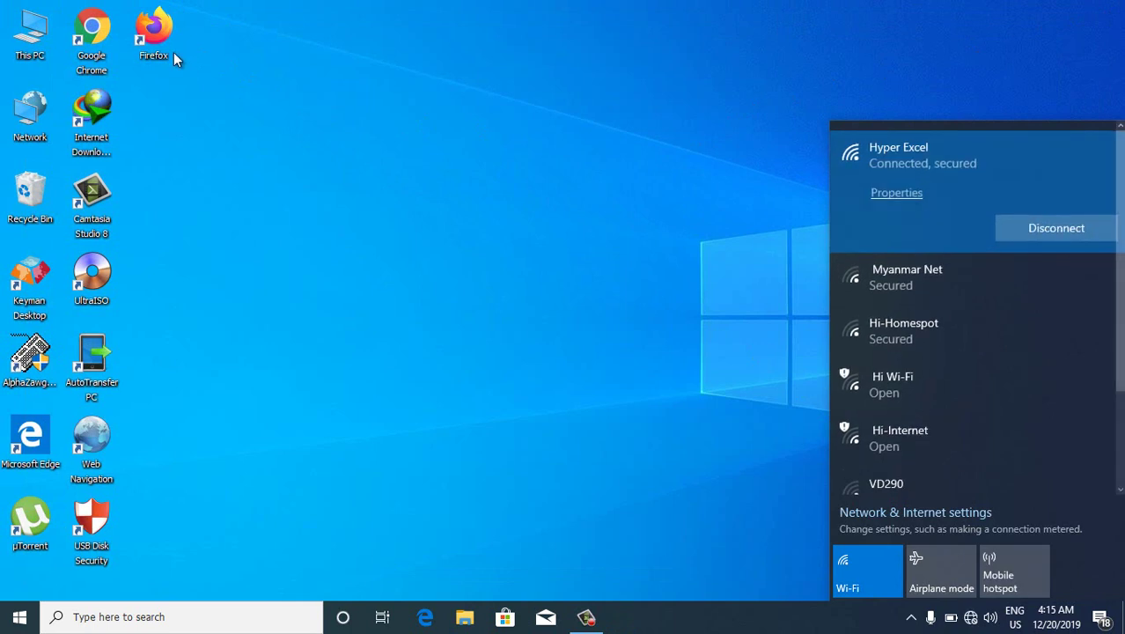
click(471, 108)
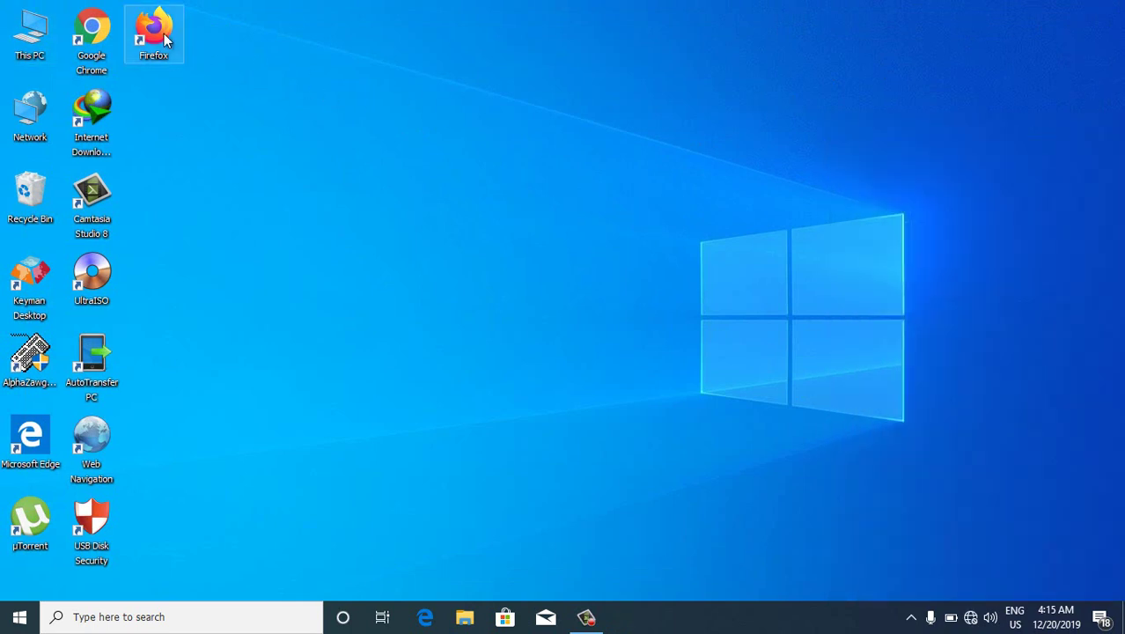
double_click(165, 39)
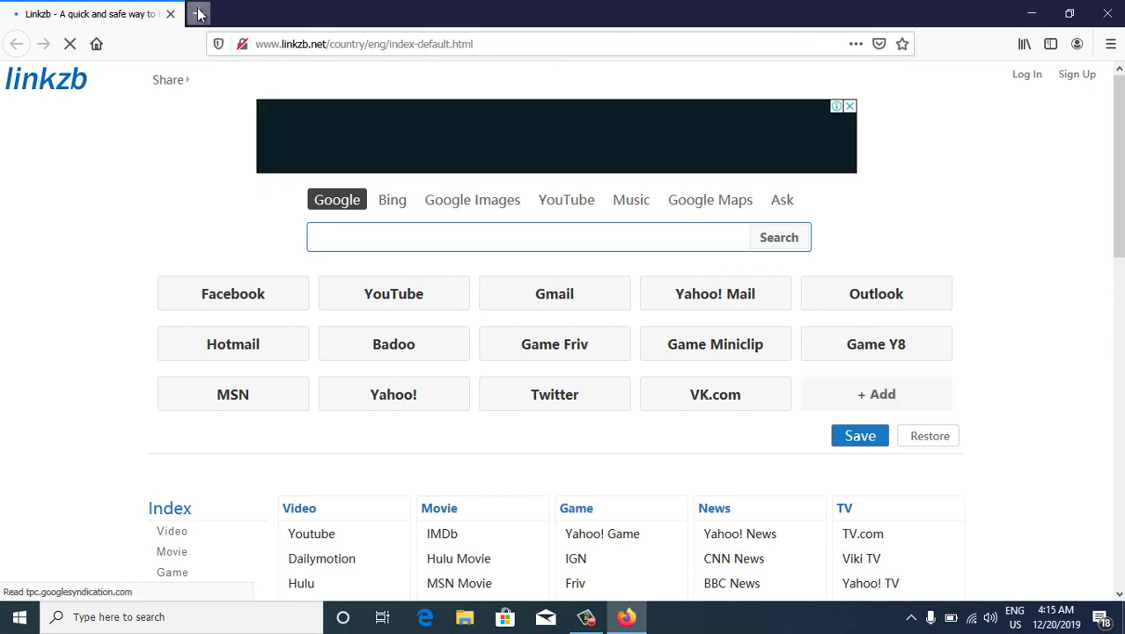
Search Google for 'java jdk download' in a new Firefox tab
click(199, 14)
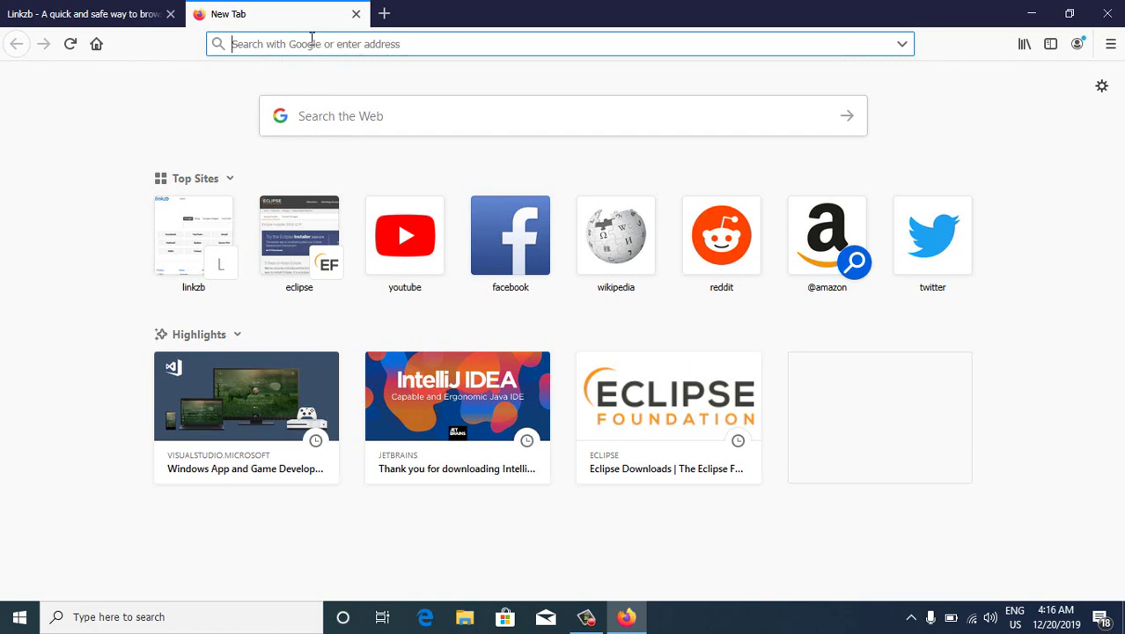
text(java)
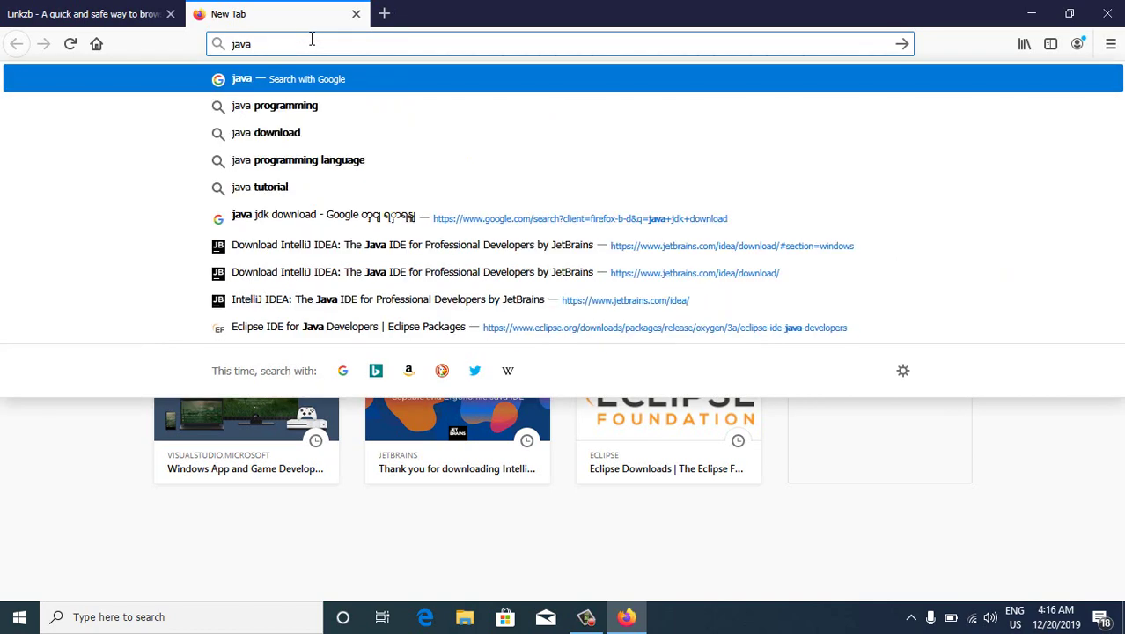
text( jdk dow)
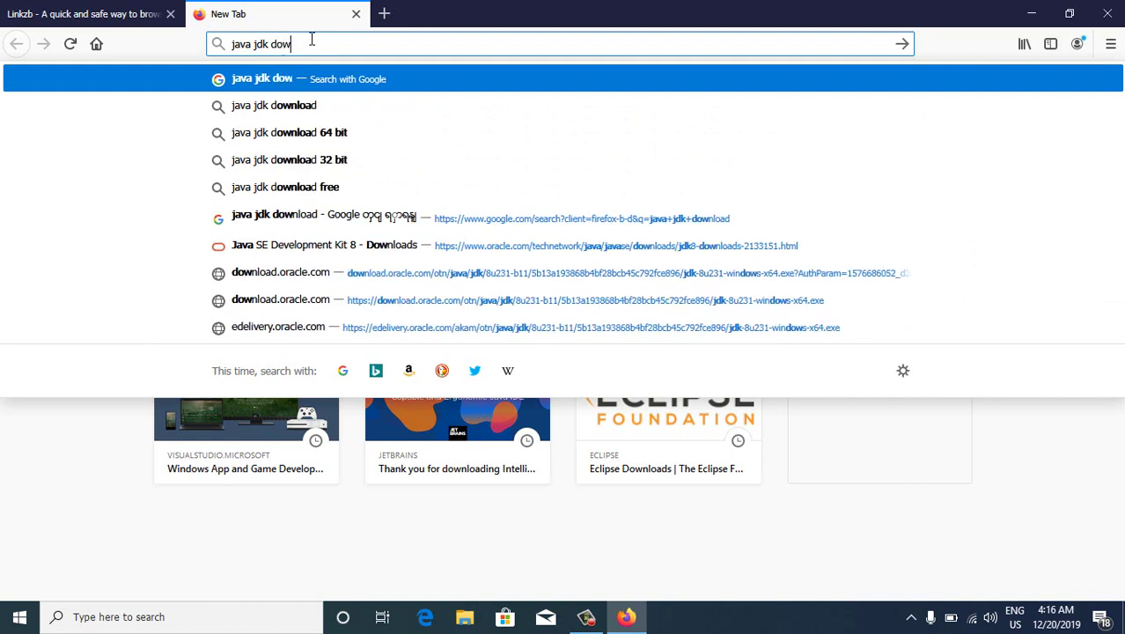
text(nla)
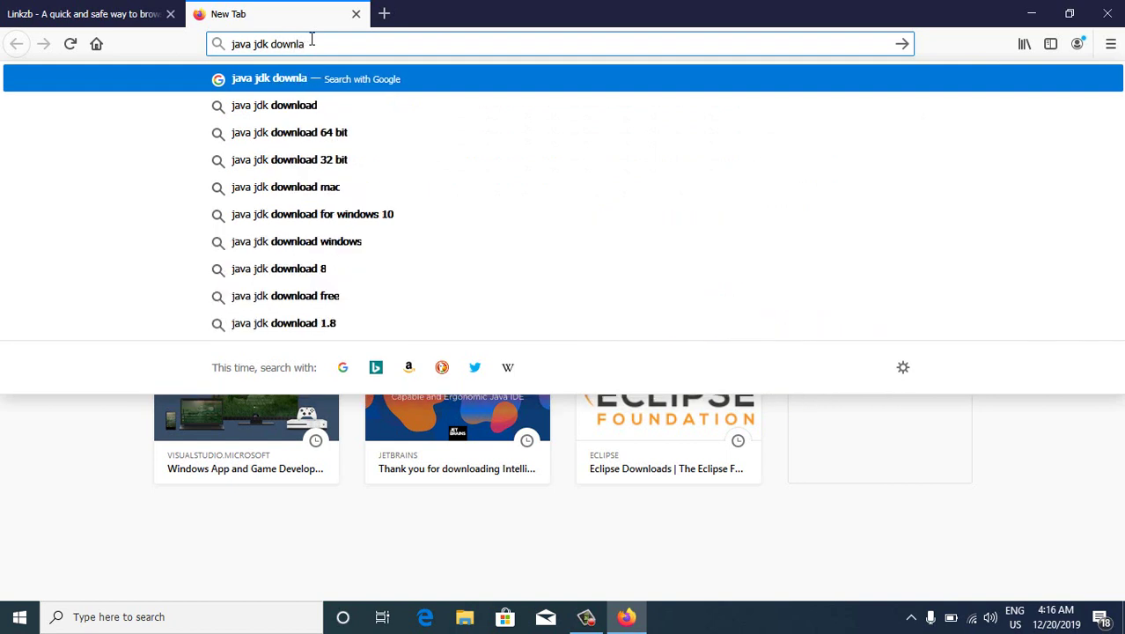
text(d)
key(BackSpace)
key(BackSpace)
text(oad)
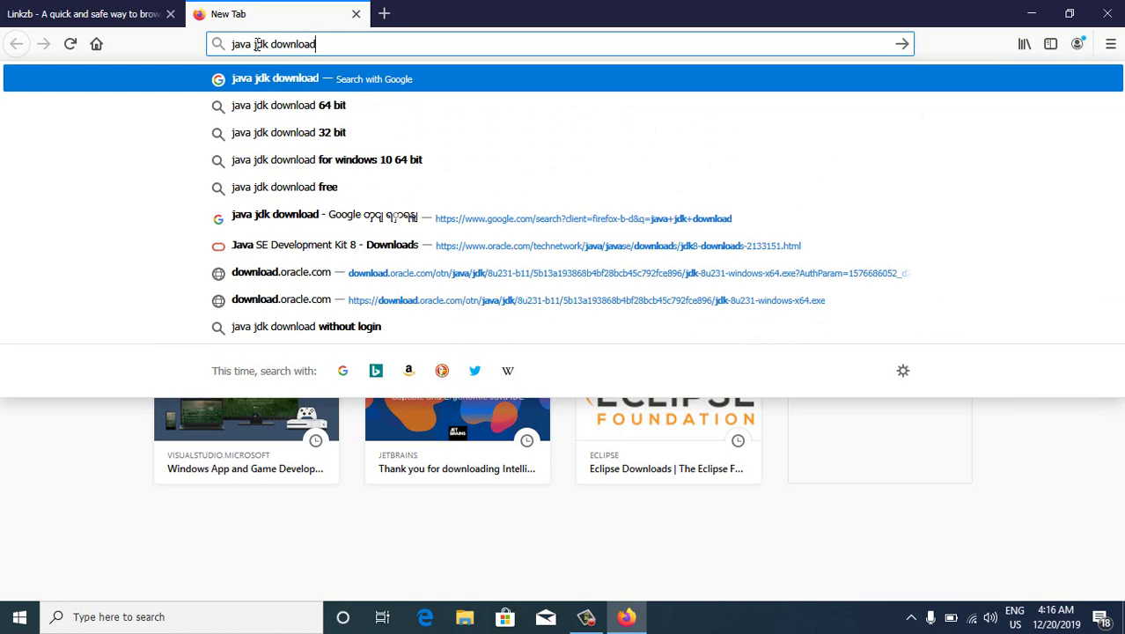
key(Return)
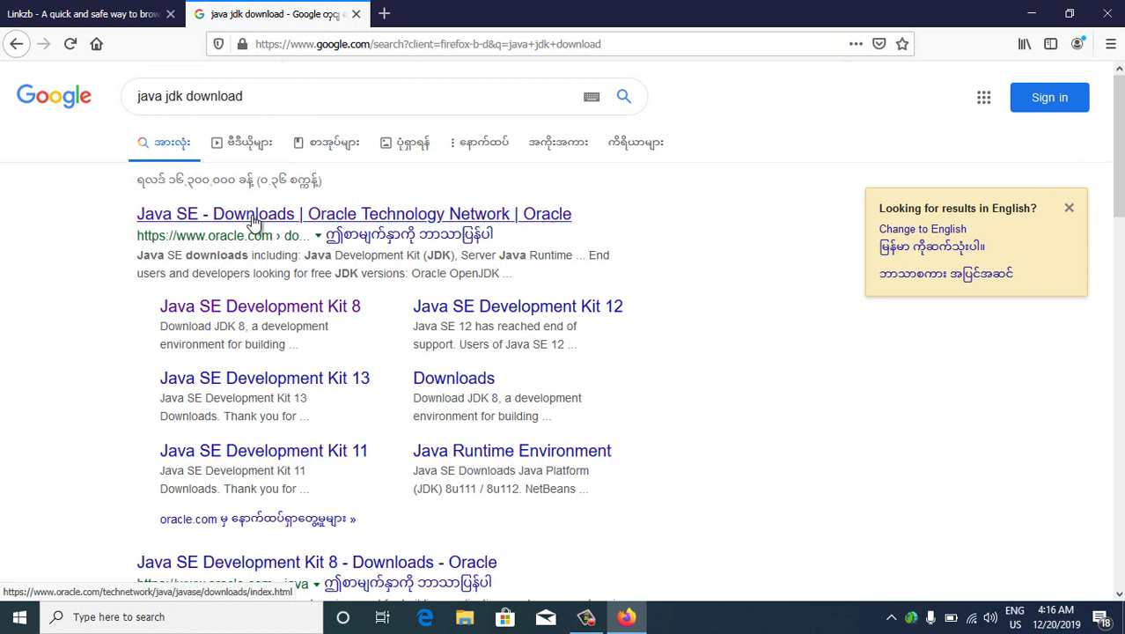
Open Oracle's Java SE downloads page from the top search result
click(253, 220)
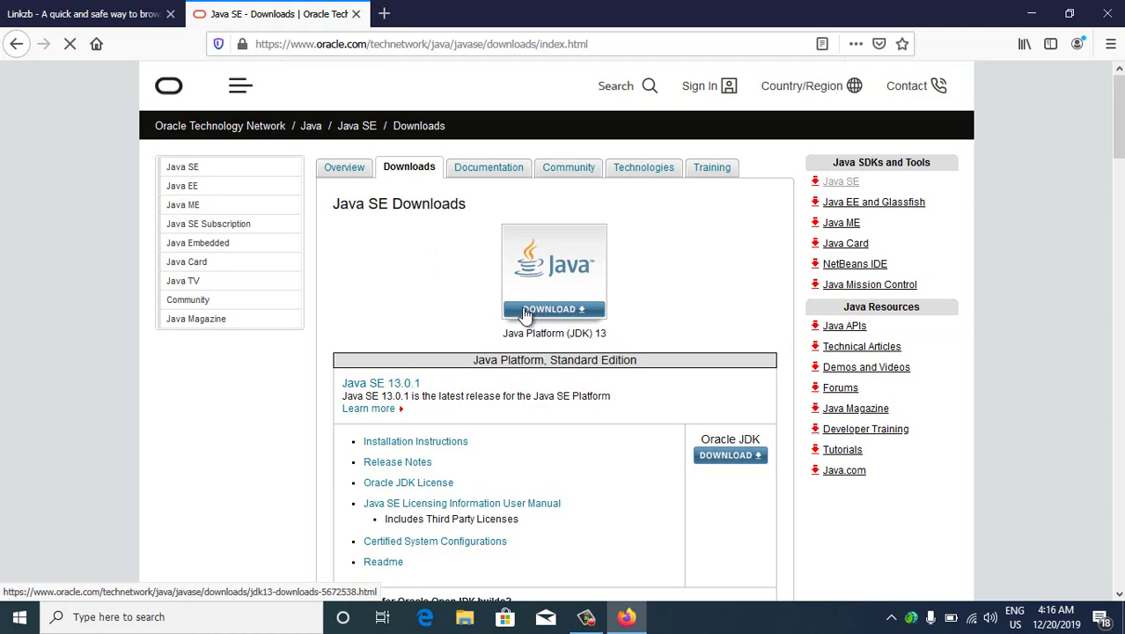
scroll(521, 312, down, 5)
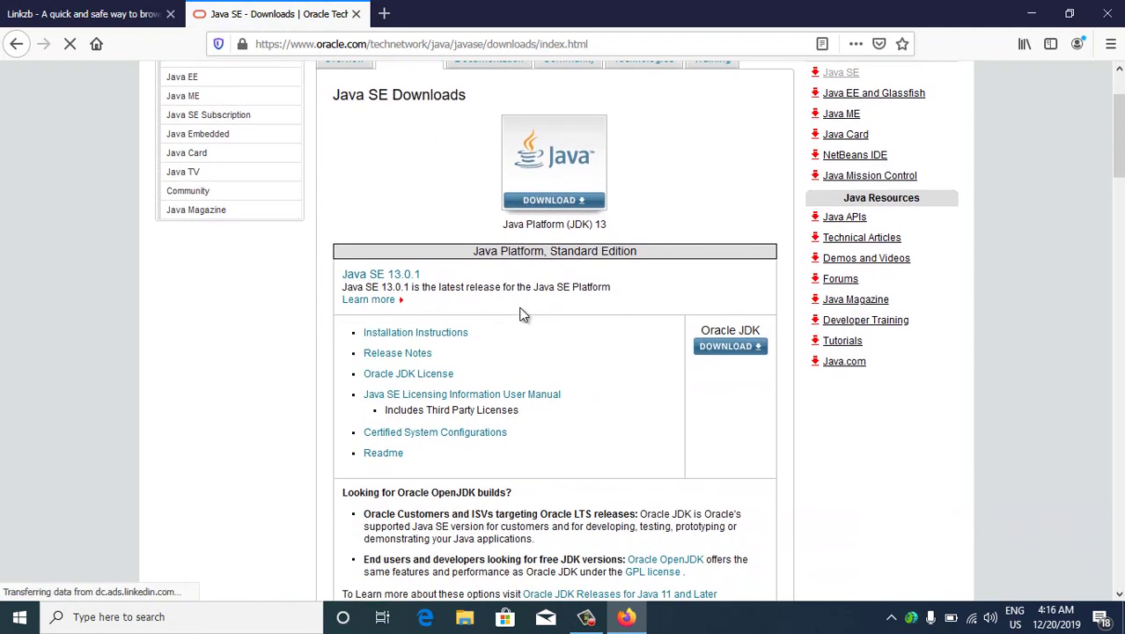
scroll(521, 314, down, 10)
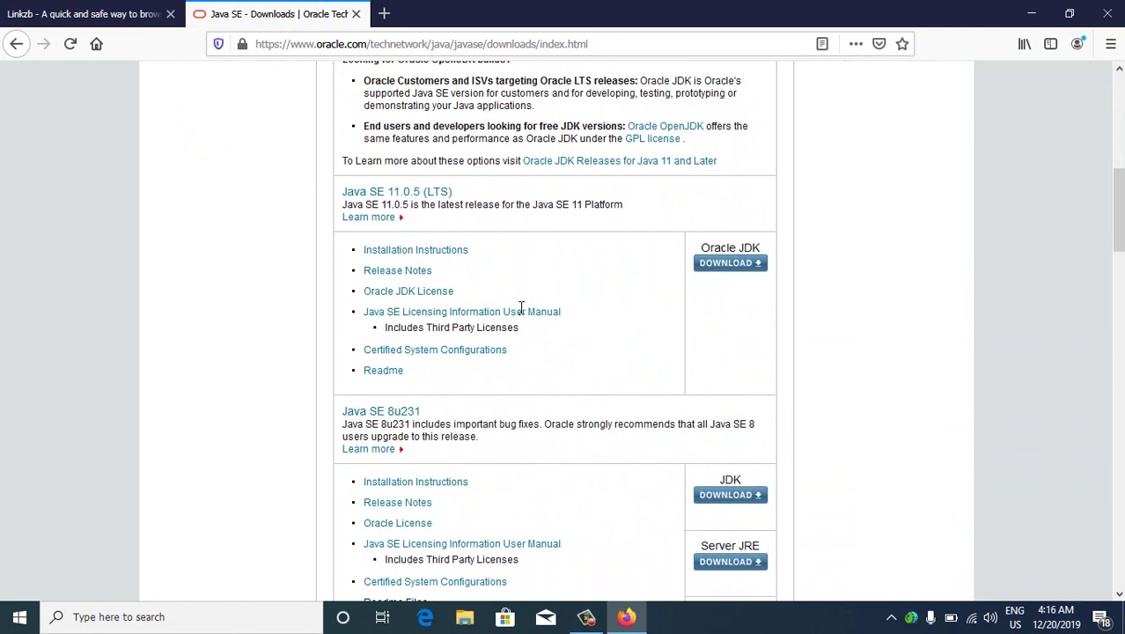
scroll(522, 315, down, 8)
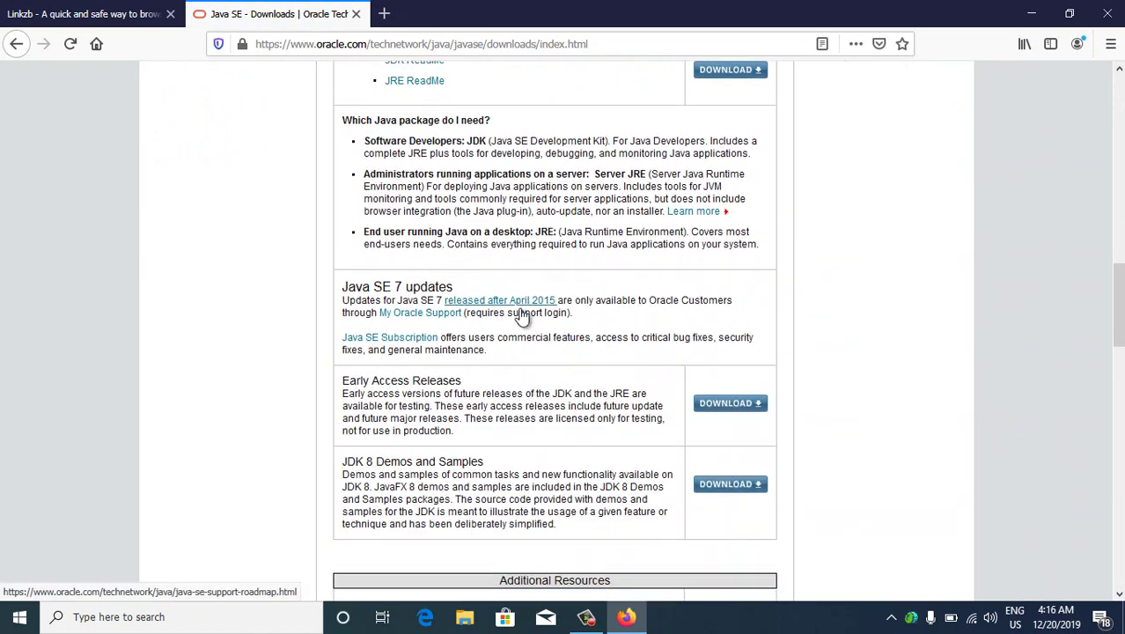
scroll(521, 315, down, 10)
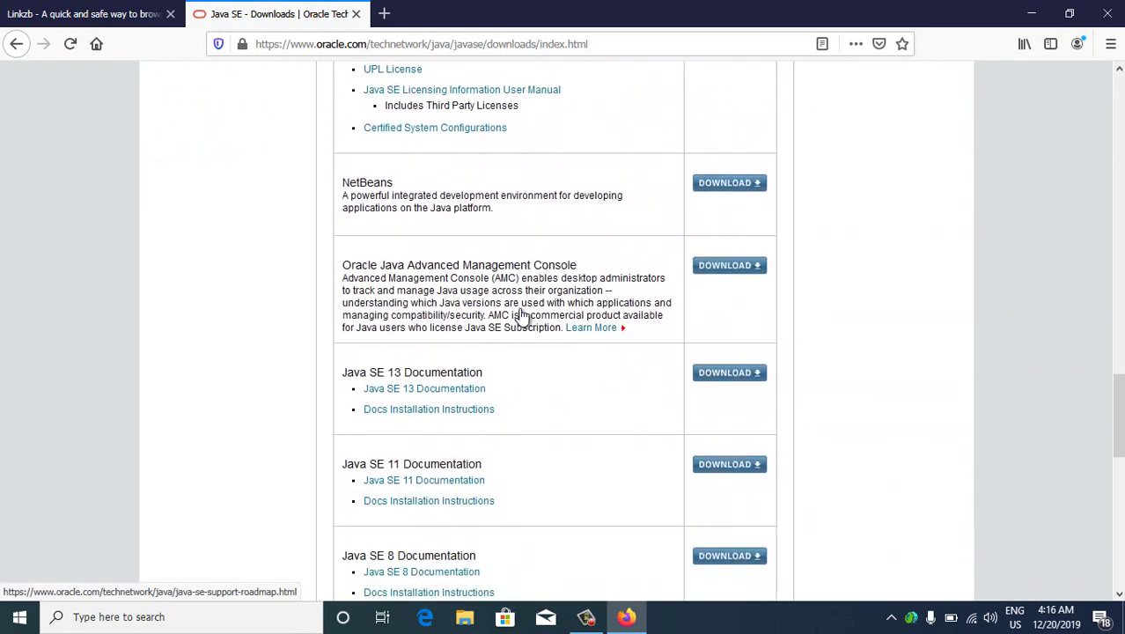
scroll(522, 310, down, 3)
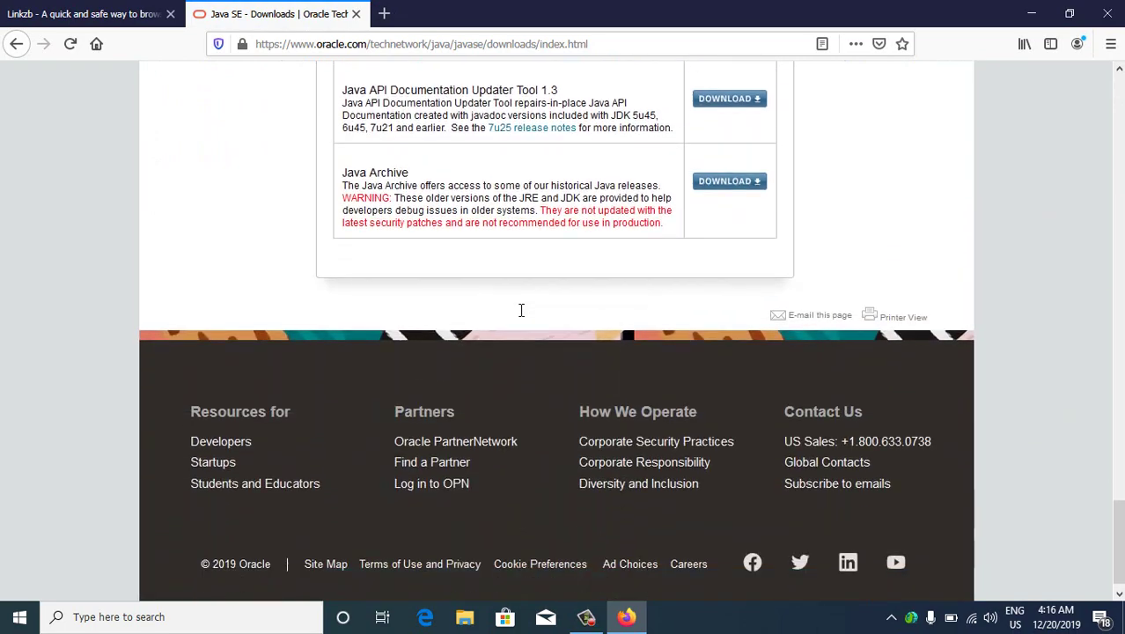
scroll(521, 310, up, 15)
scroll(522, 310, up, 5)
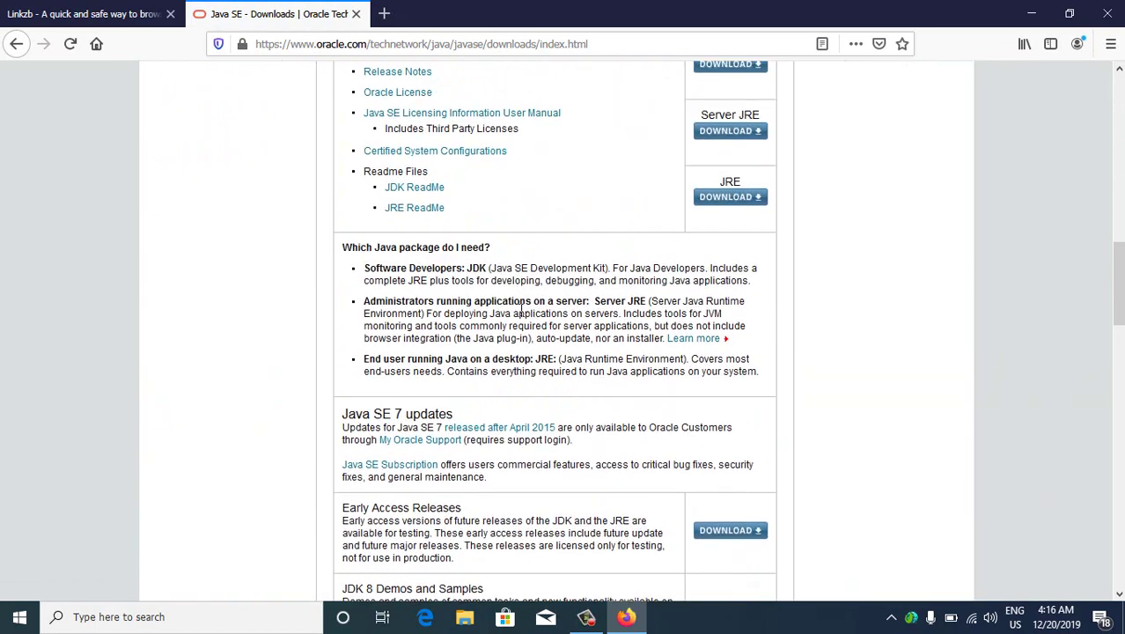
scroll(521, 315, up, 1)
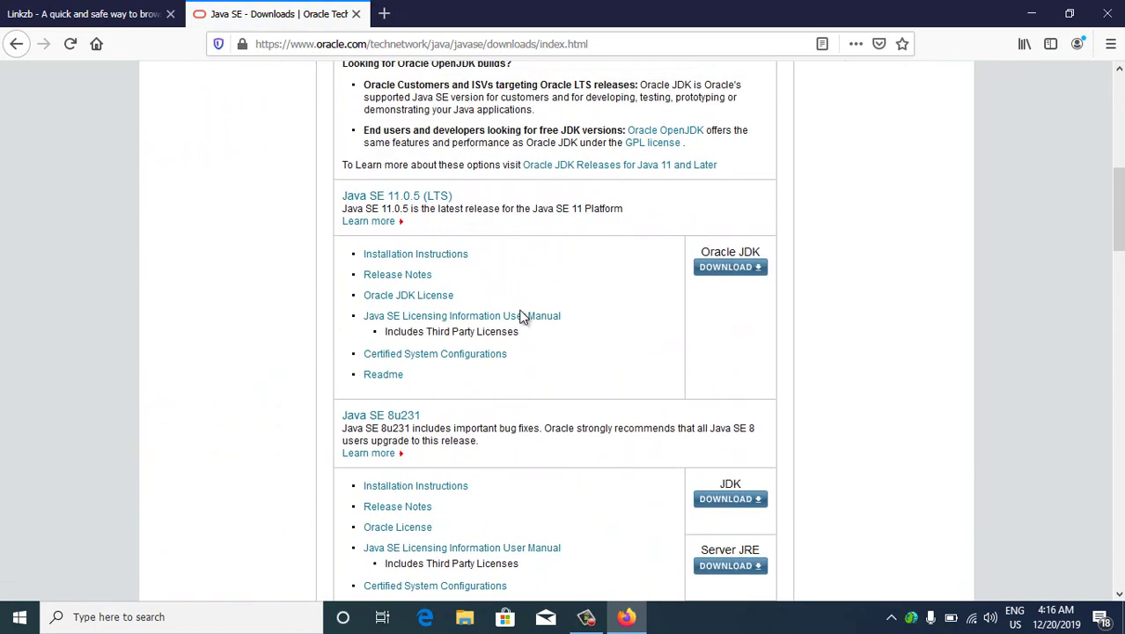
Open the JDK download under Java SE 8u231
click(373, 417)
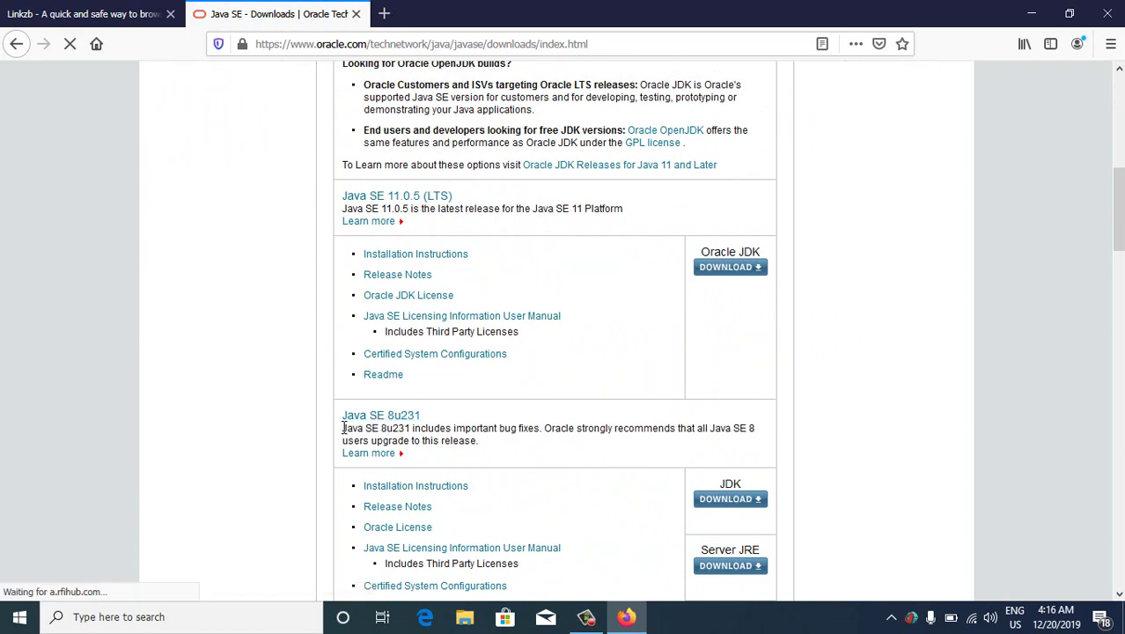
drag(342, 428, 414, 428)
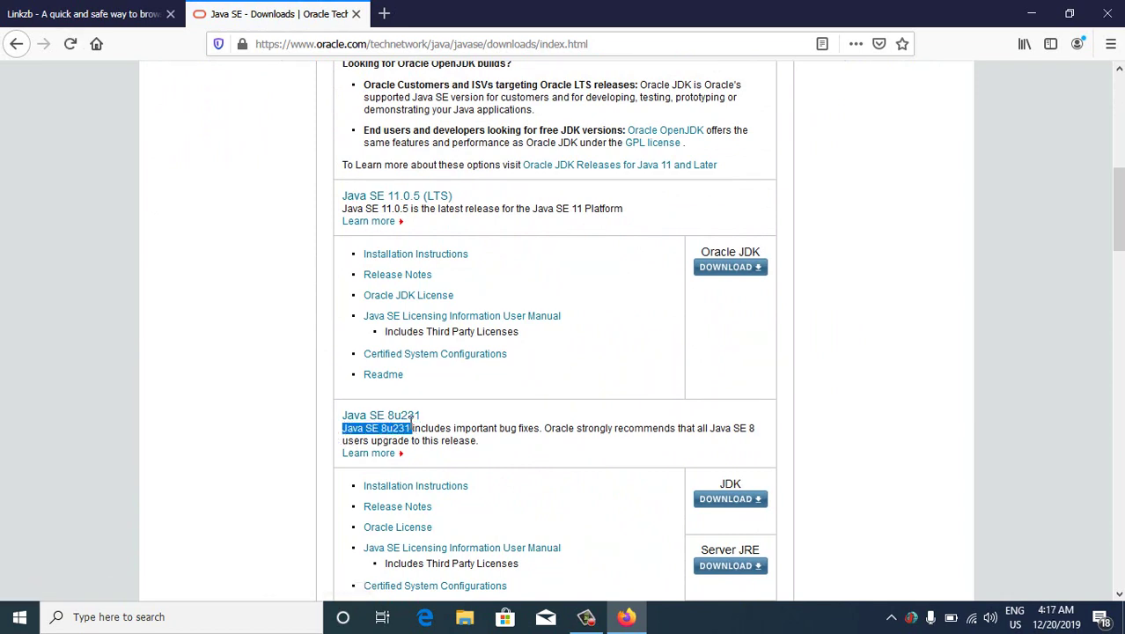
scroll(445, 414, down, 1)
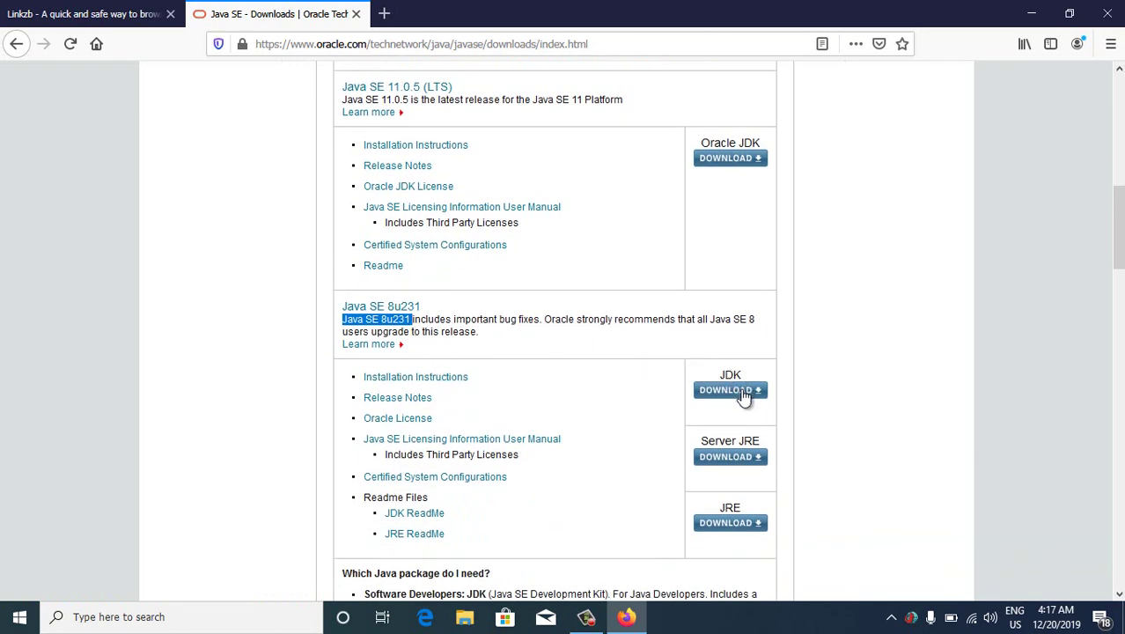
click(732, 391)
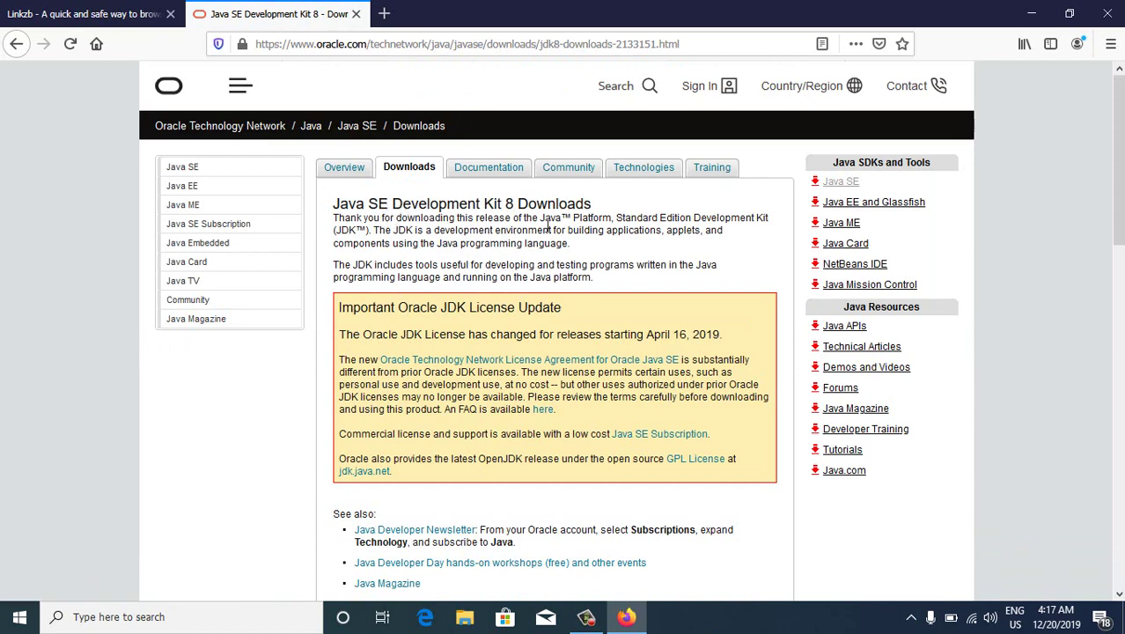
Accept the JDK 8u231 licence agreement and request jdk-8u231-windows-x64.exe
scroll(550, 240, down, 5)
scroll(551, 239, down, 5)
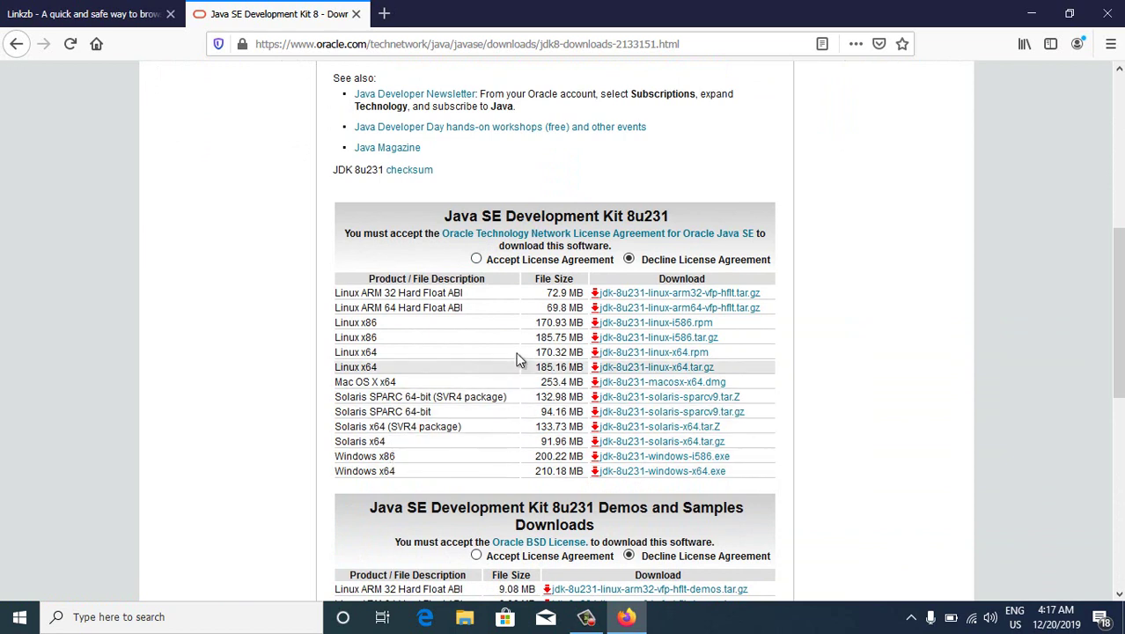
click(476, 259)
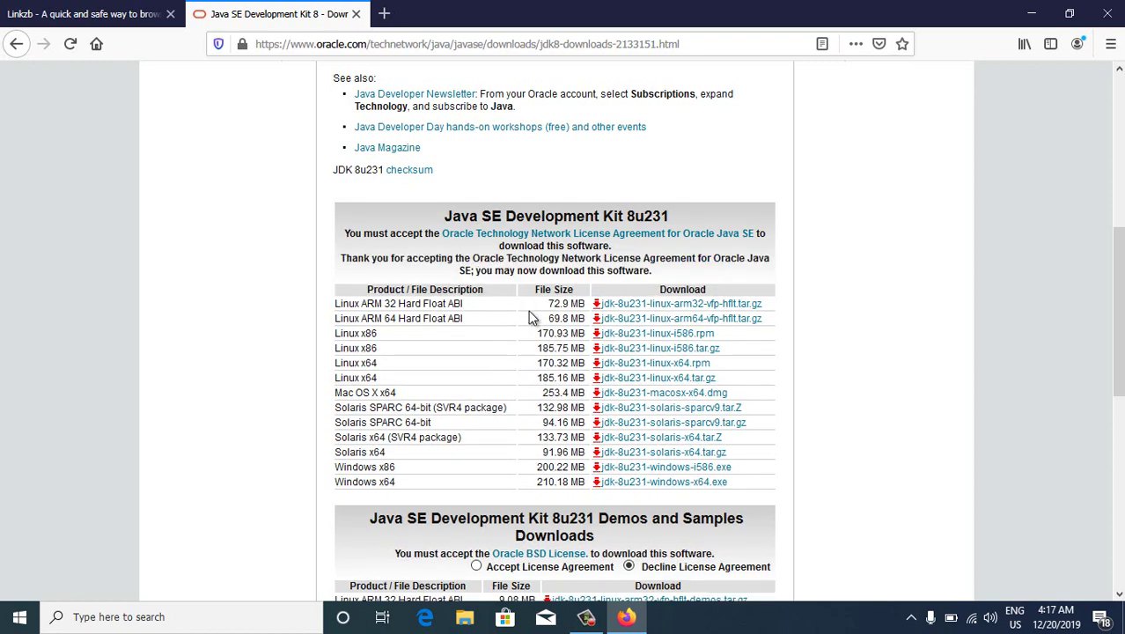
scroll(554, 348, down, 2)
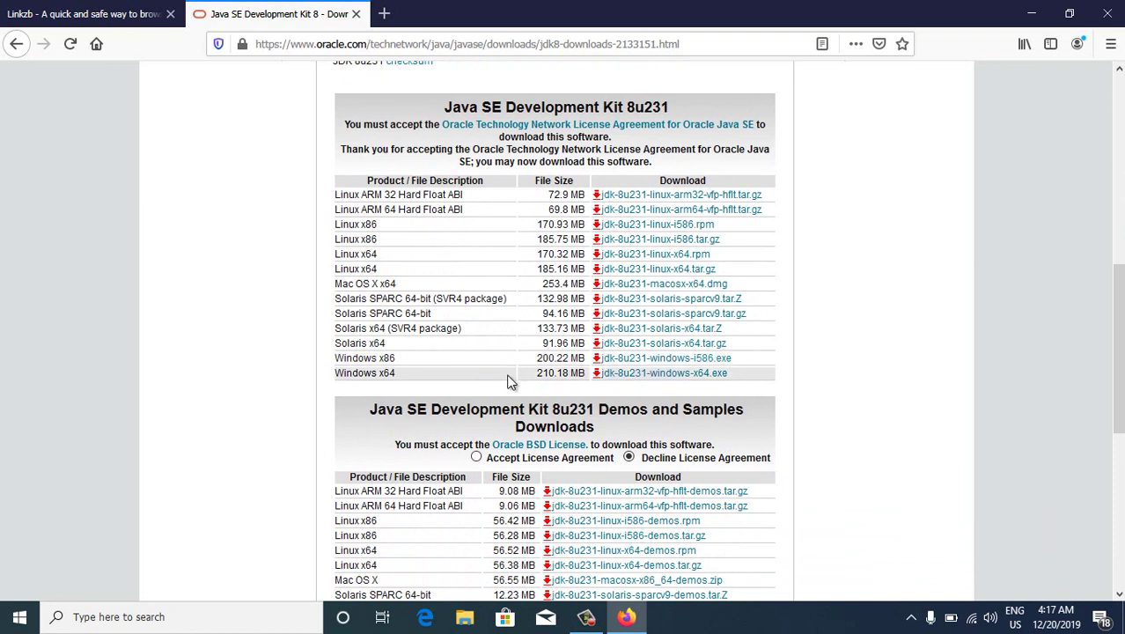
click(654, 378)
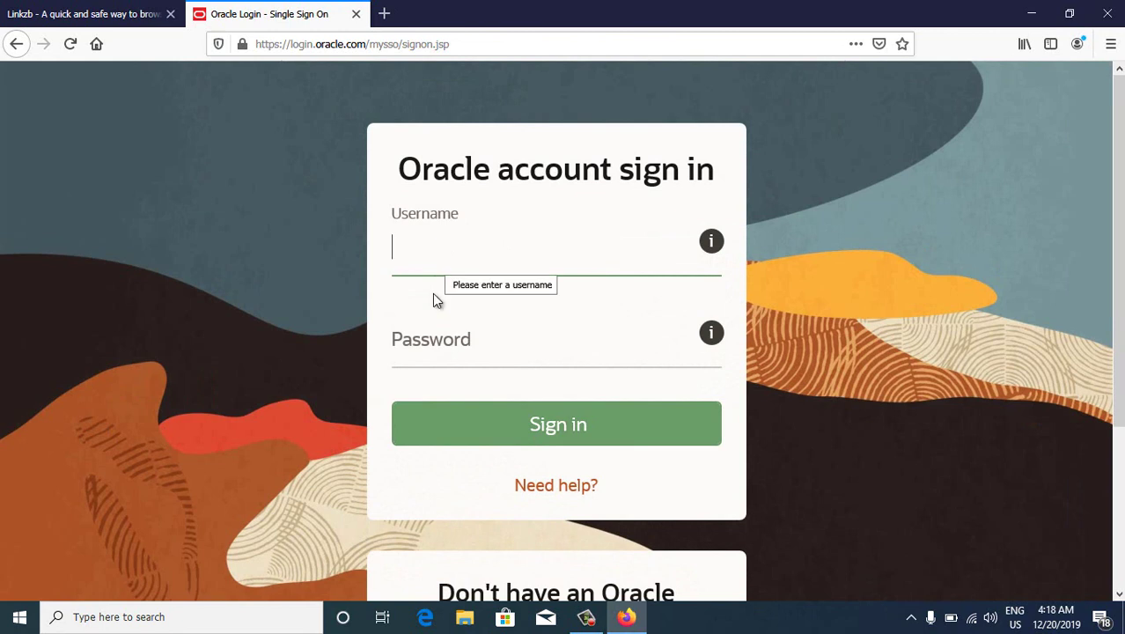
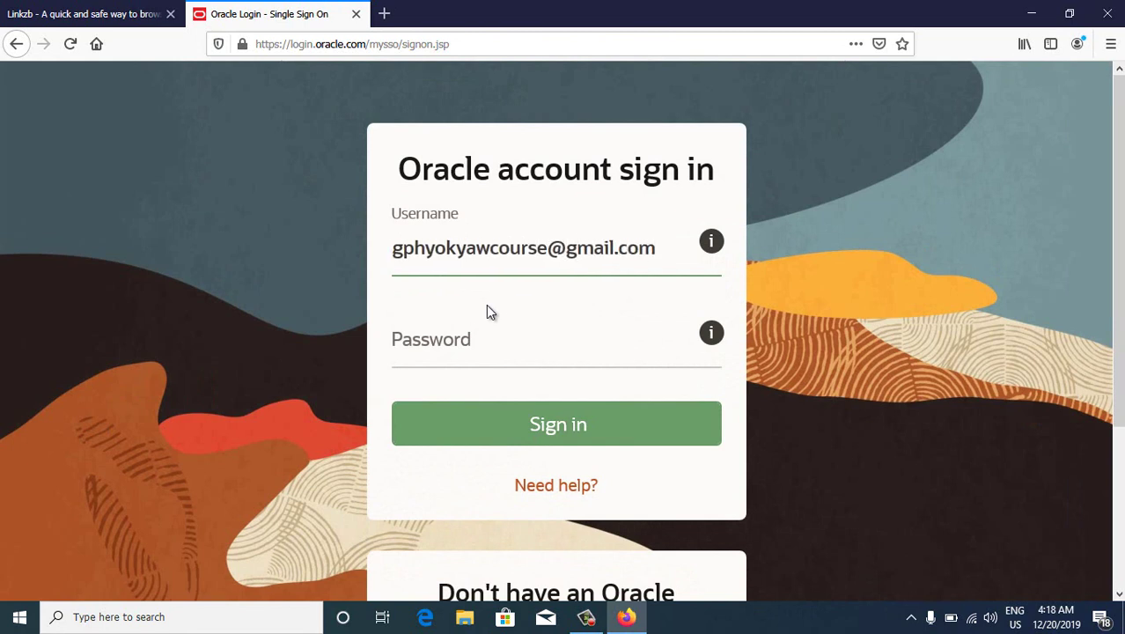
Sign in with the Oracle account email and password, then save jdk-8u231-windows-x64.exe
click(485, 349)
text(••••)
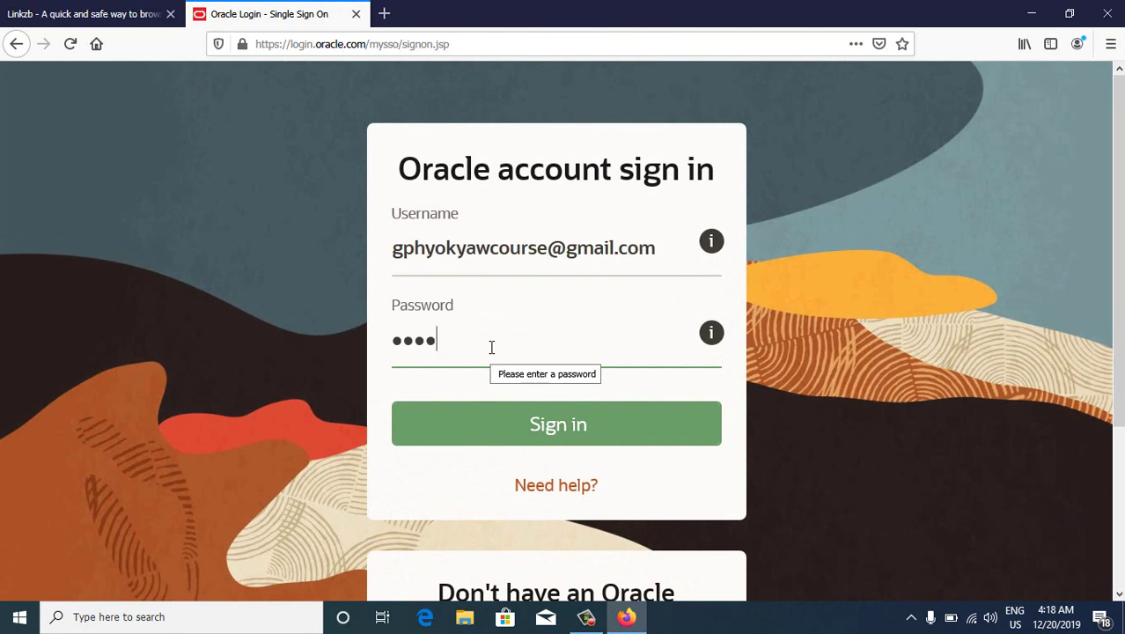
text(••••••••••)
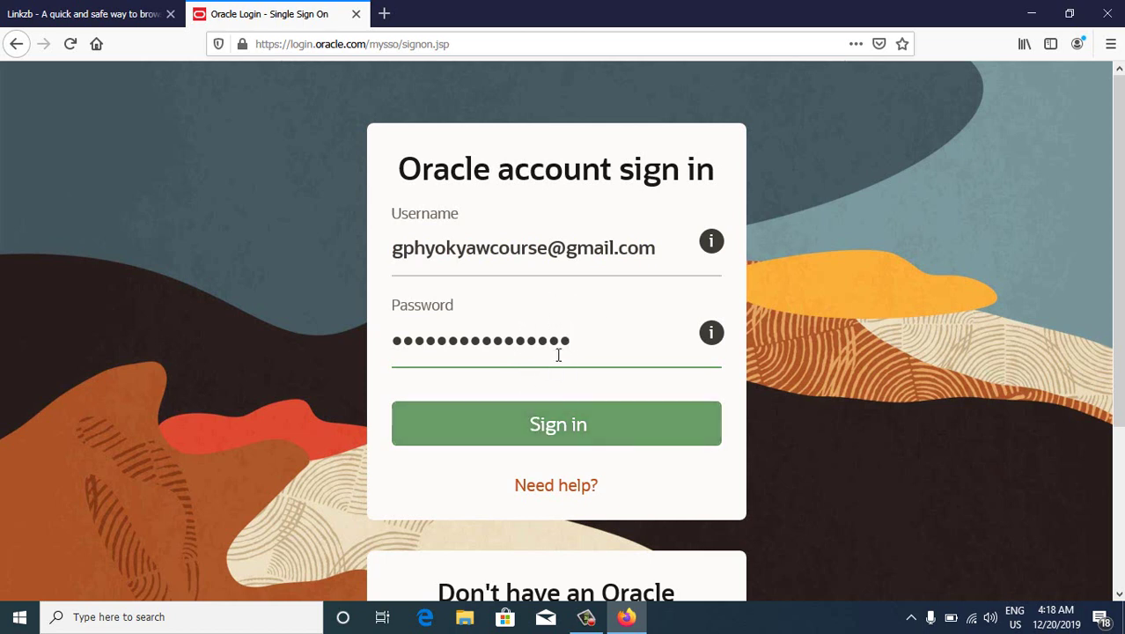
click(566, 429)
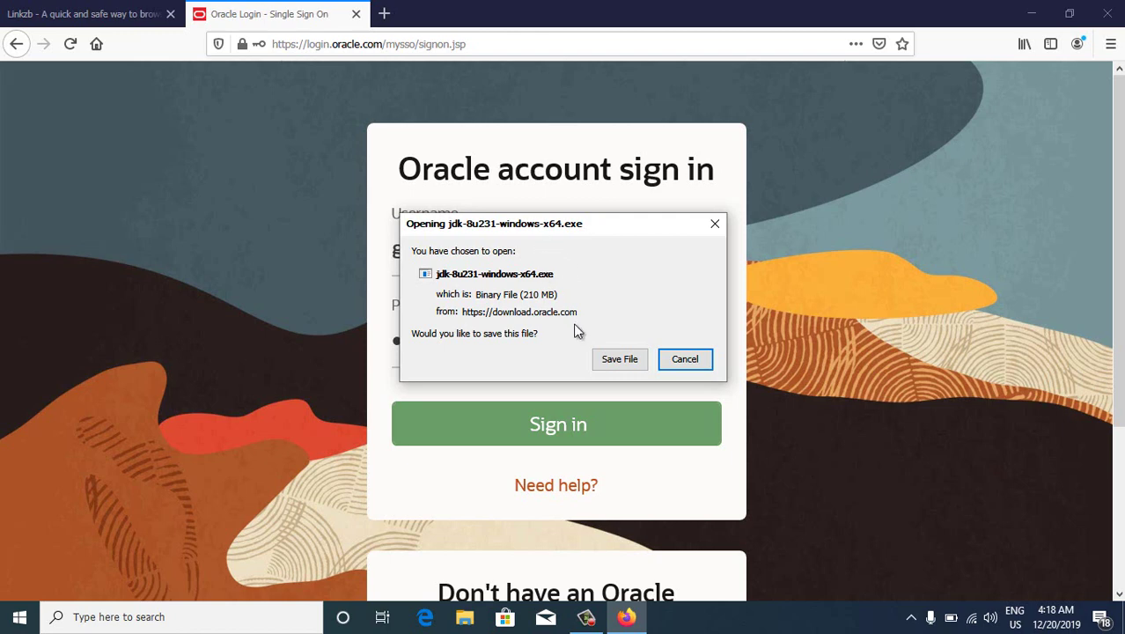
click(617, 359)
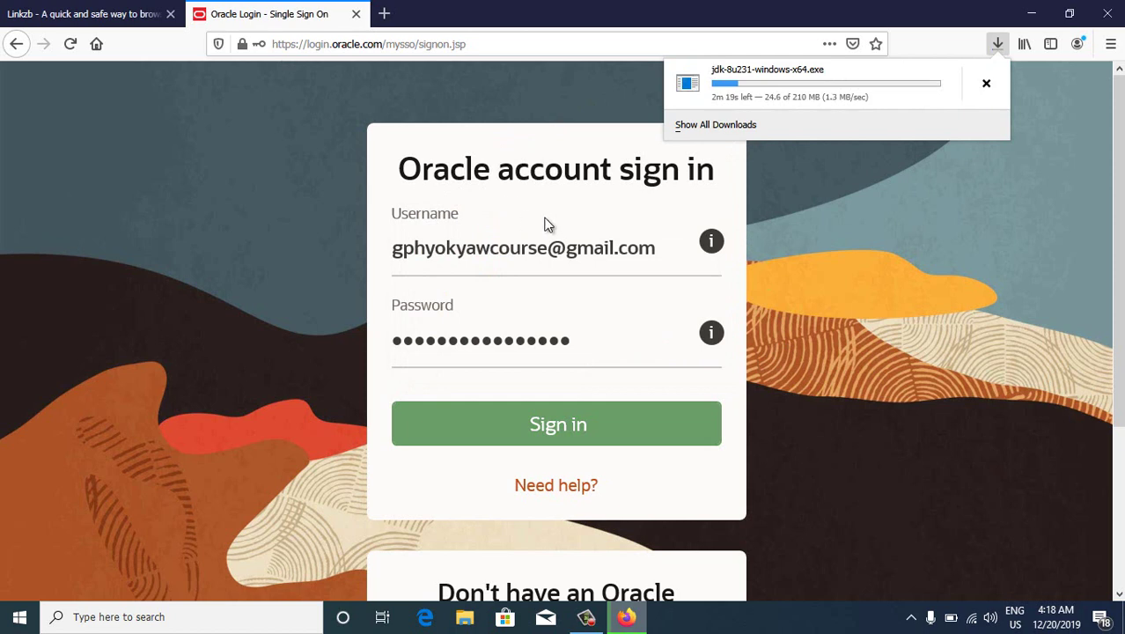
Search 'Eclipse Jdk' in a new tab and open the Eclipse IDE for Java Developers page
click(385, 15)
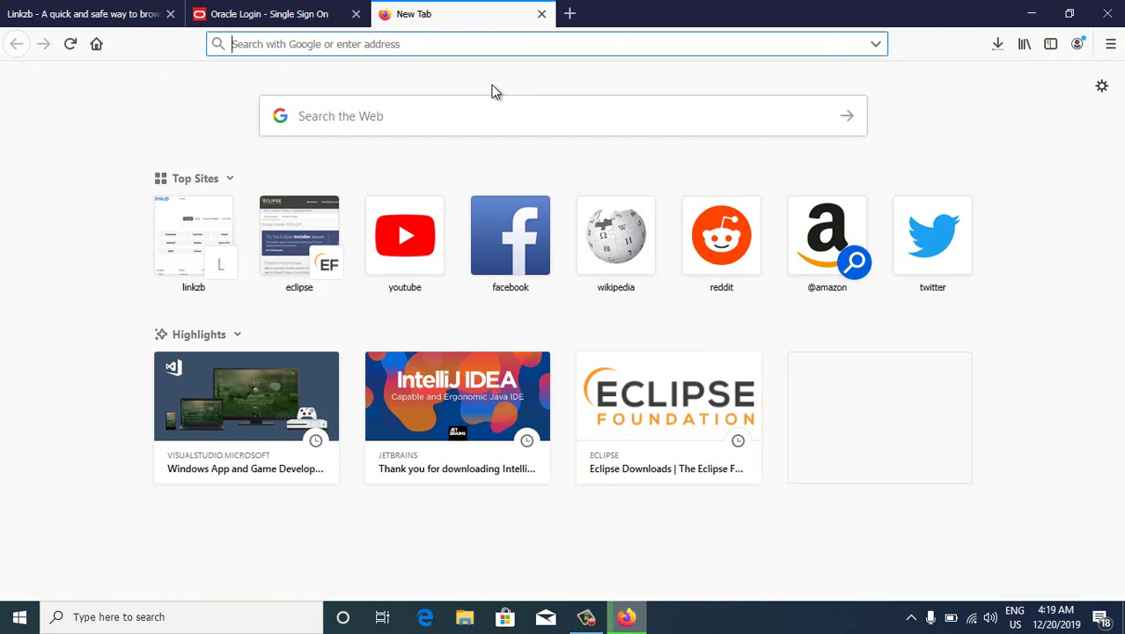
text(Ec)
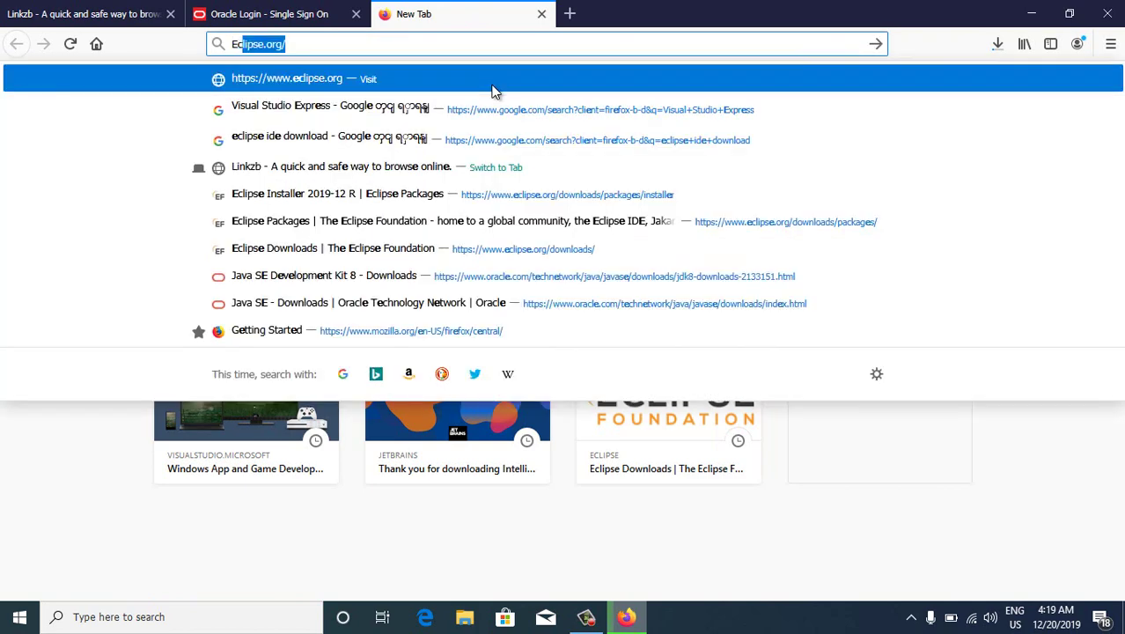
text(lipse)
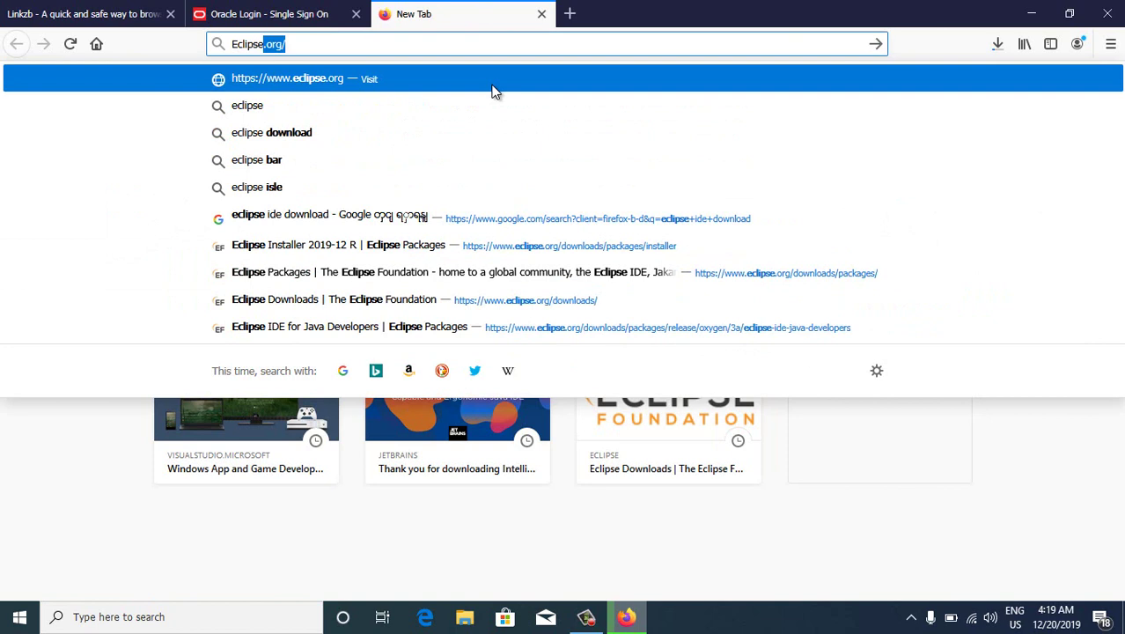
text( J)
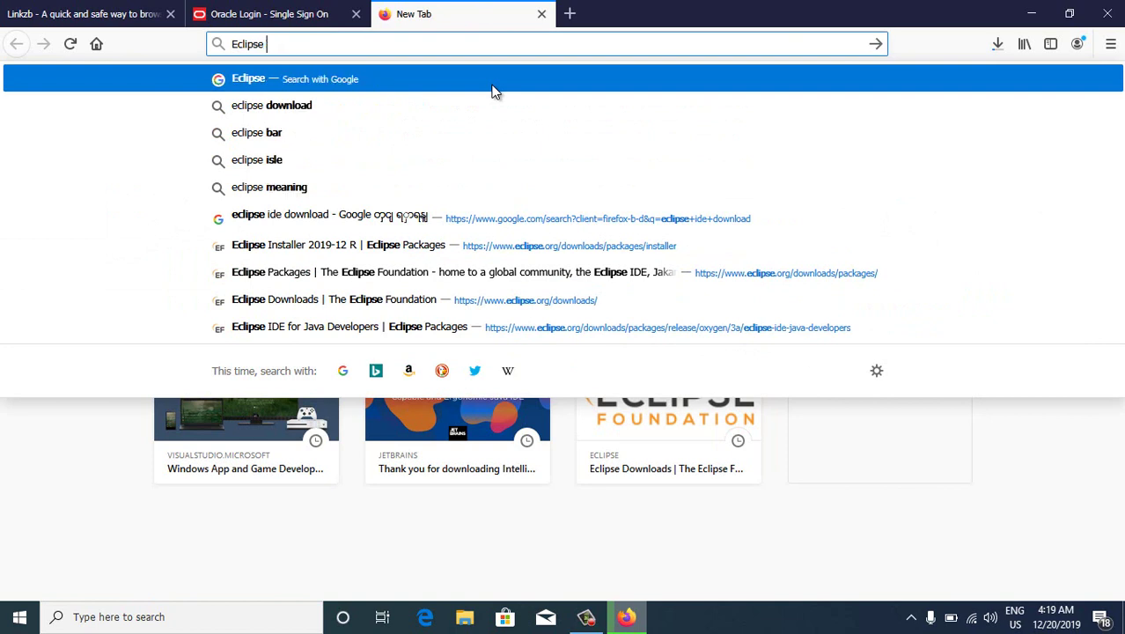
text(dk)
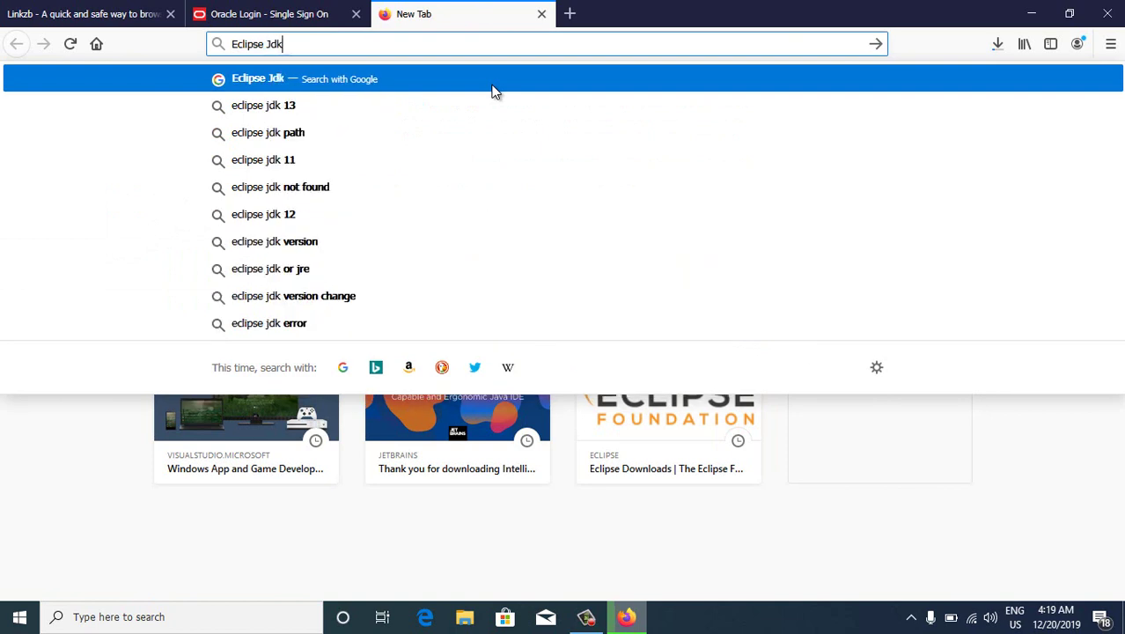
click(493, 88)
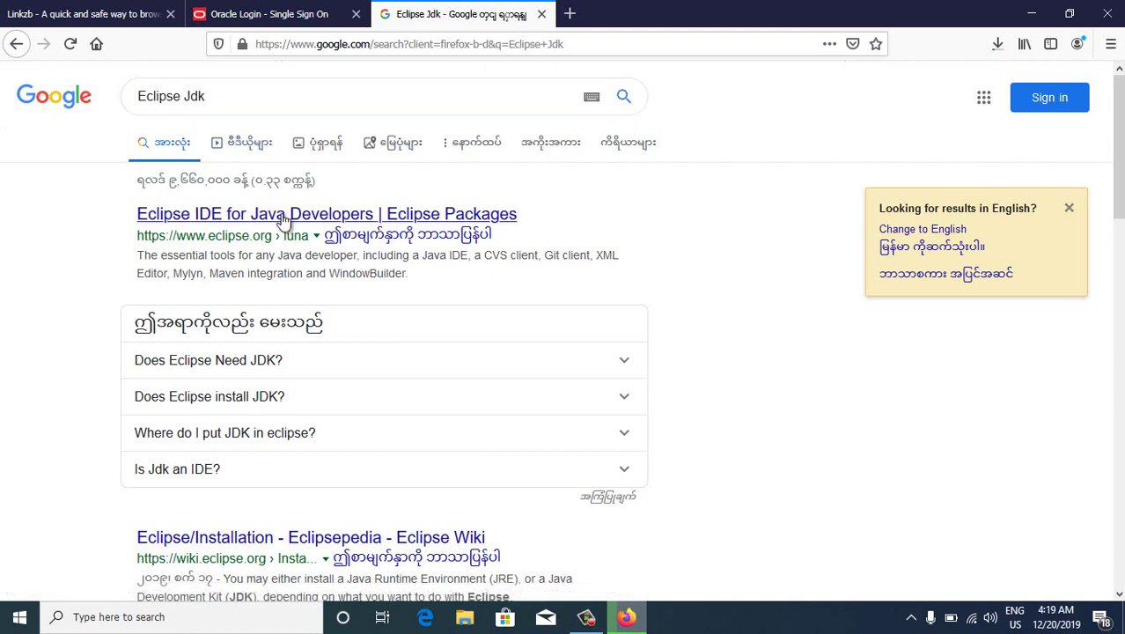
click(278, 219)
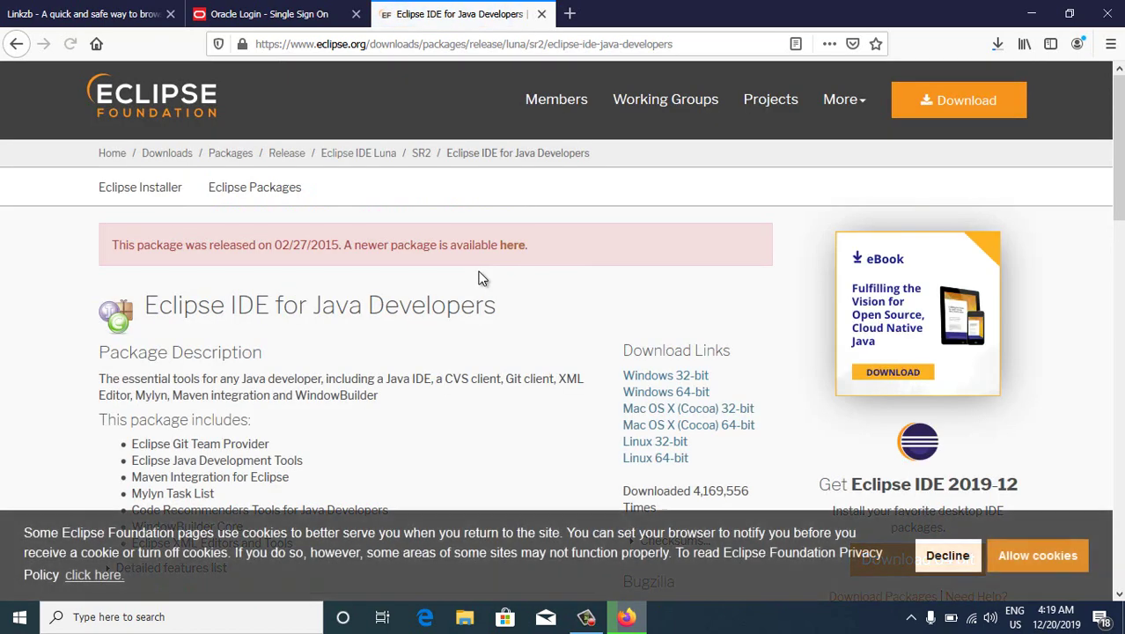
Save the Windows 64-bit package eclipse-java-luna-SR2-win32-x86_64.zip
scroll(306, 343, down, 5)
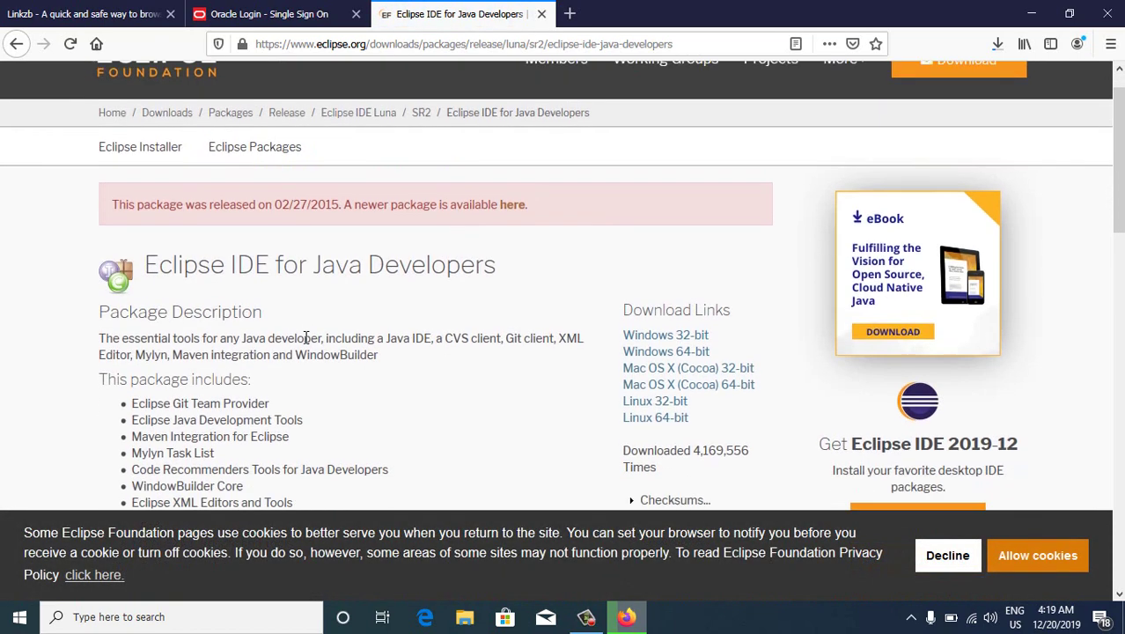
scroll(305, 343, up, 2)
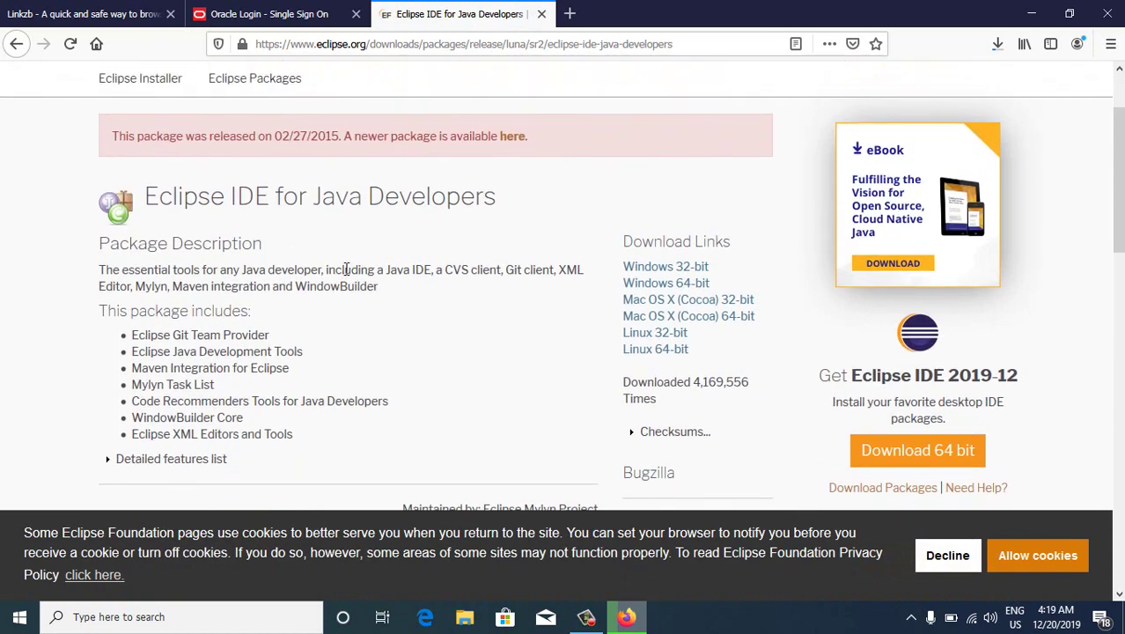
drag(146, 196, 539, 213)
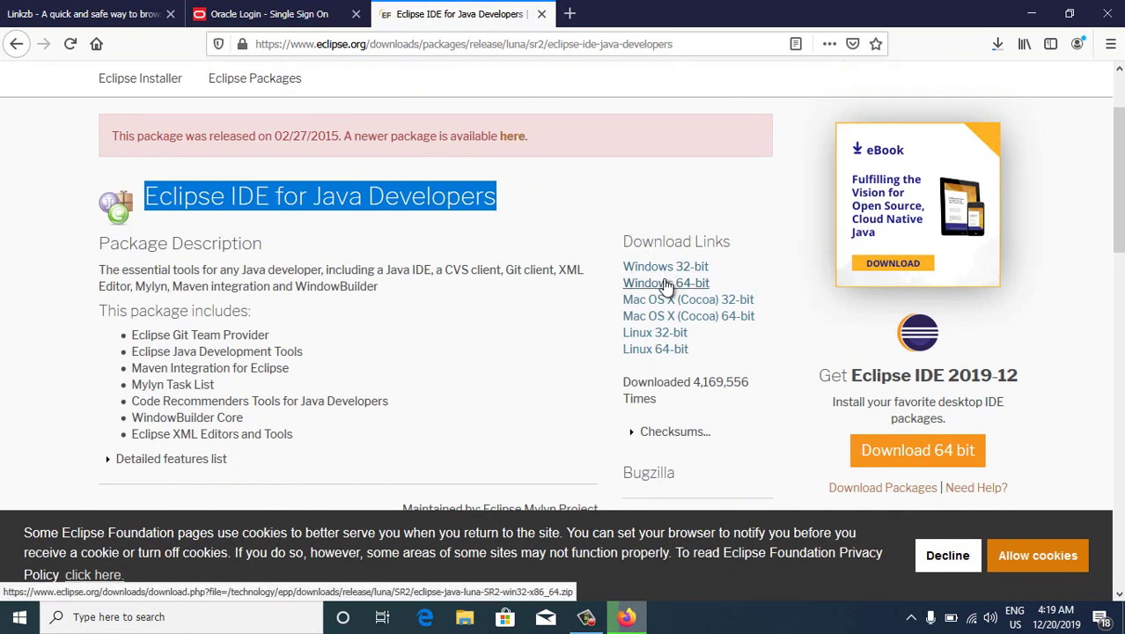
click(1032, 569)
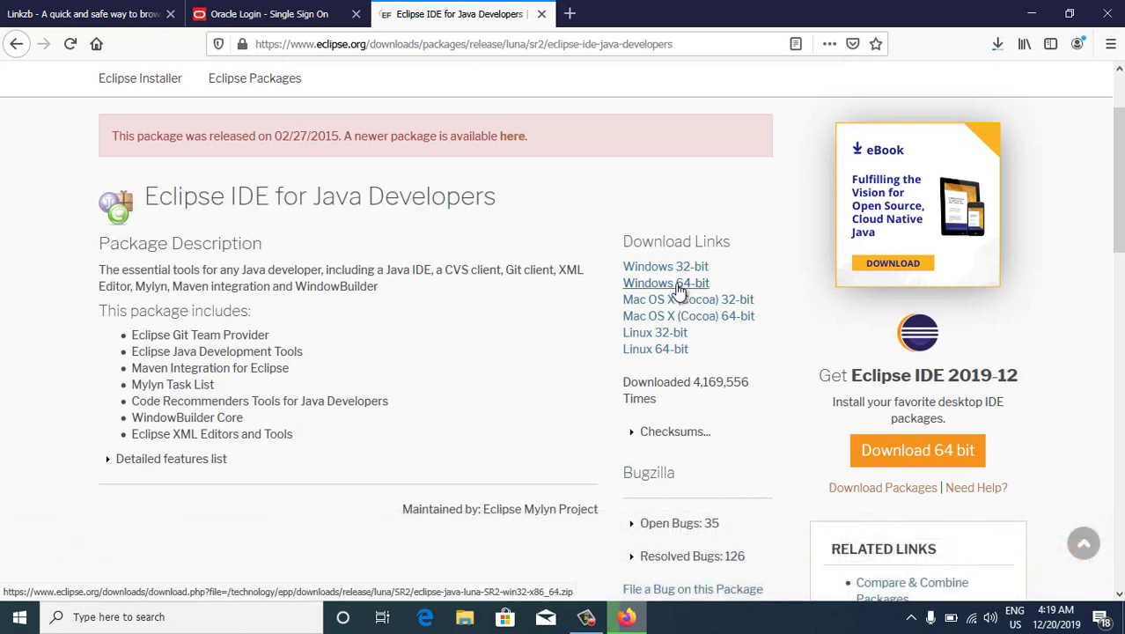
click(678, 285)
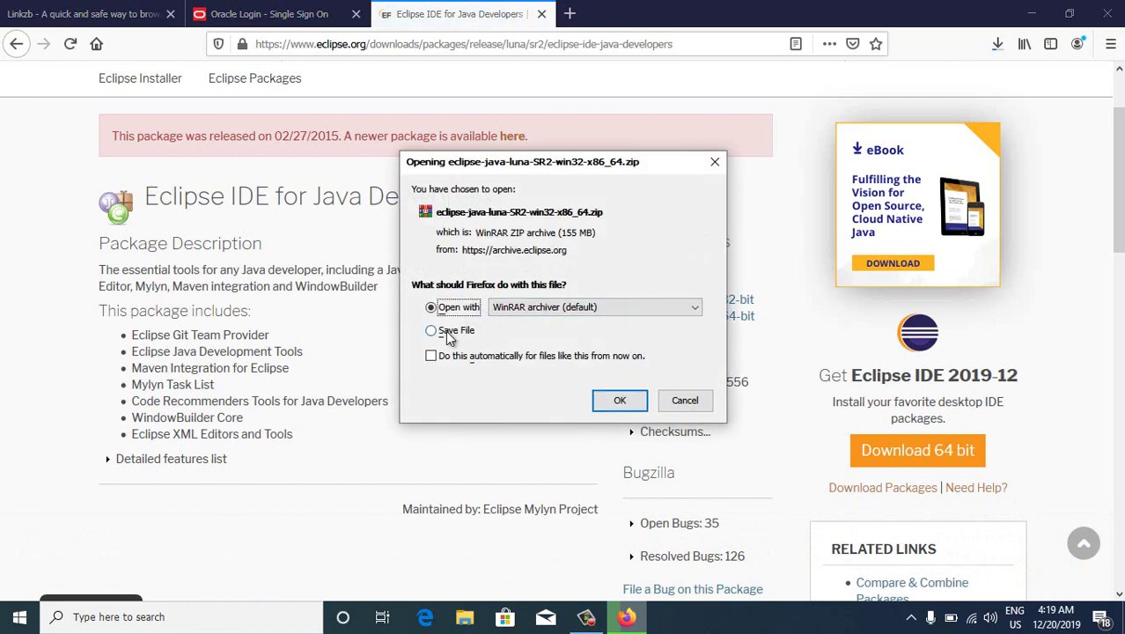
click(448, 336)
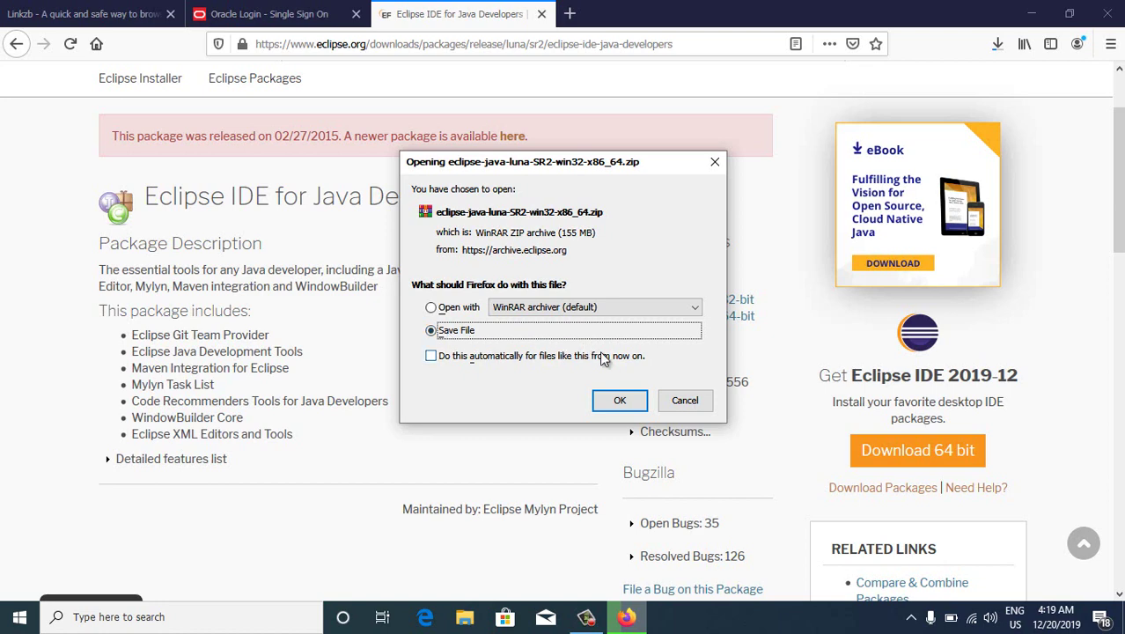
click(604, 408)
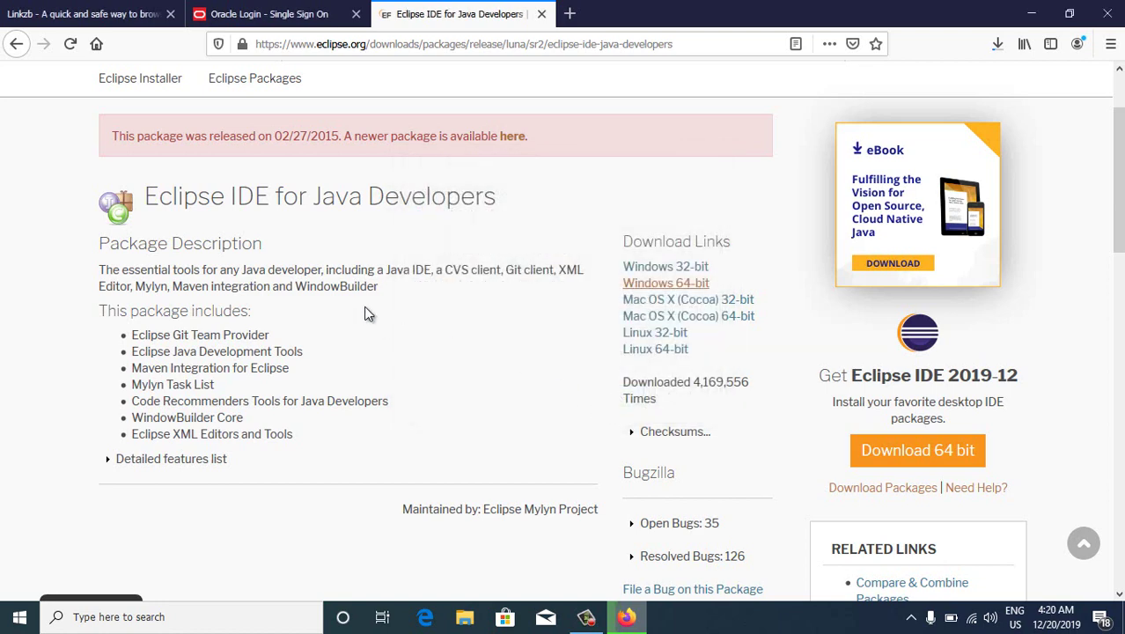
Check progress of the Eclipse and JDK downloads, then open a blank new tab
scroll(364, 286, up, 2)
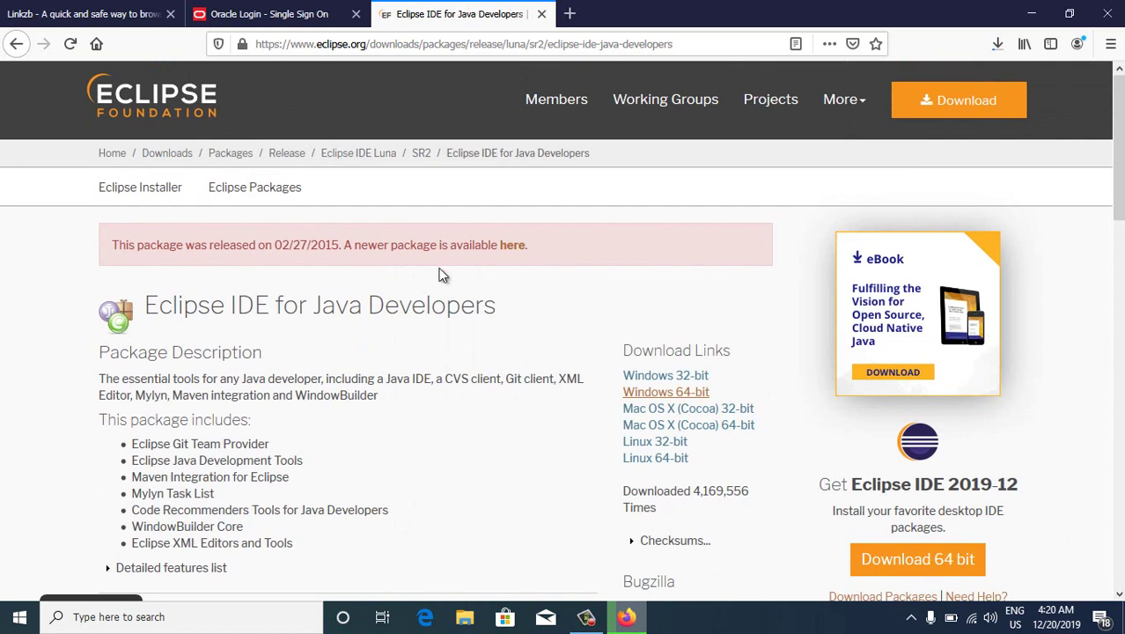
click(996, 45)
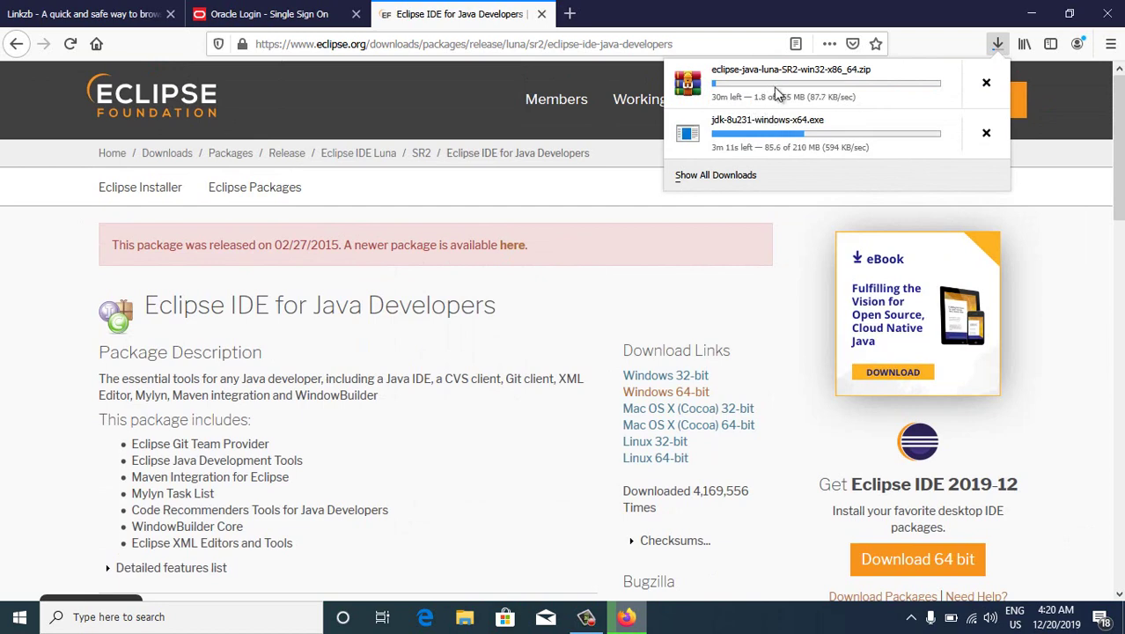
click(569, 17)
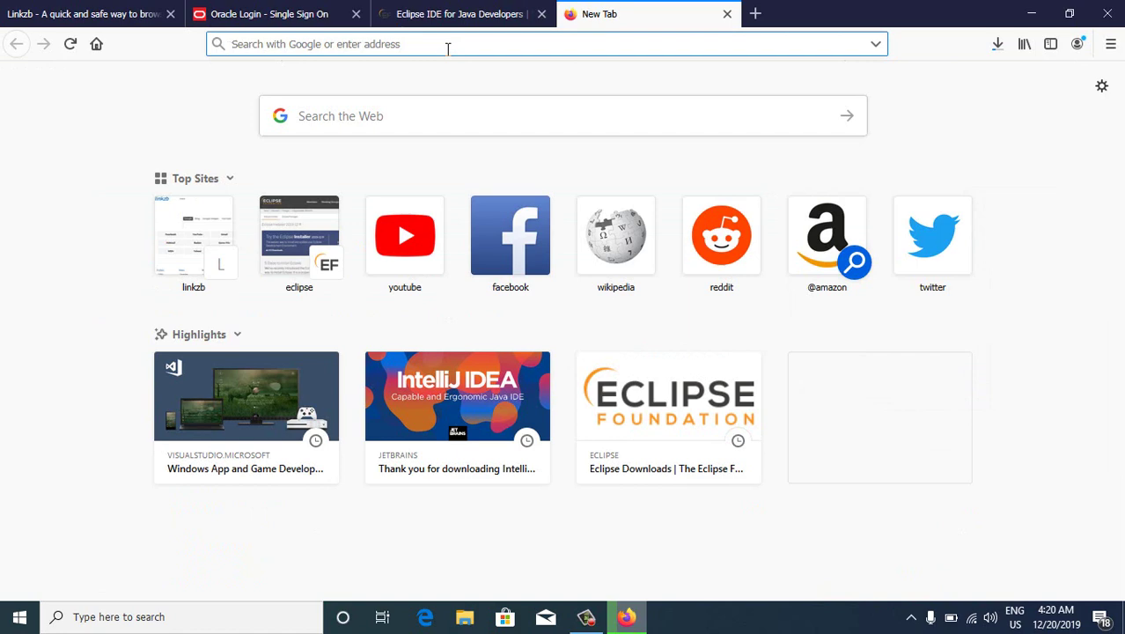
Search Google for 'Intellij' and reach JetBrains' Windows download page for IntelliJ IDEA 2019.3.1
text(In)
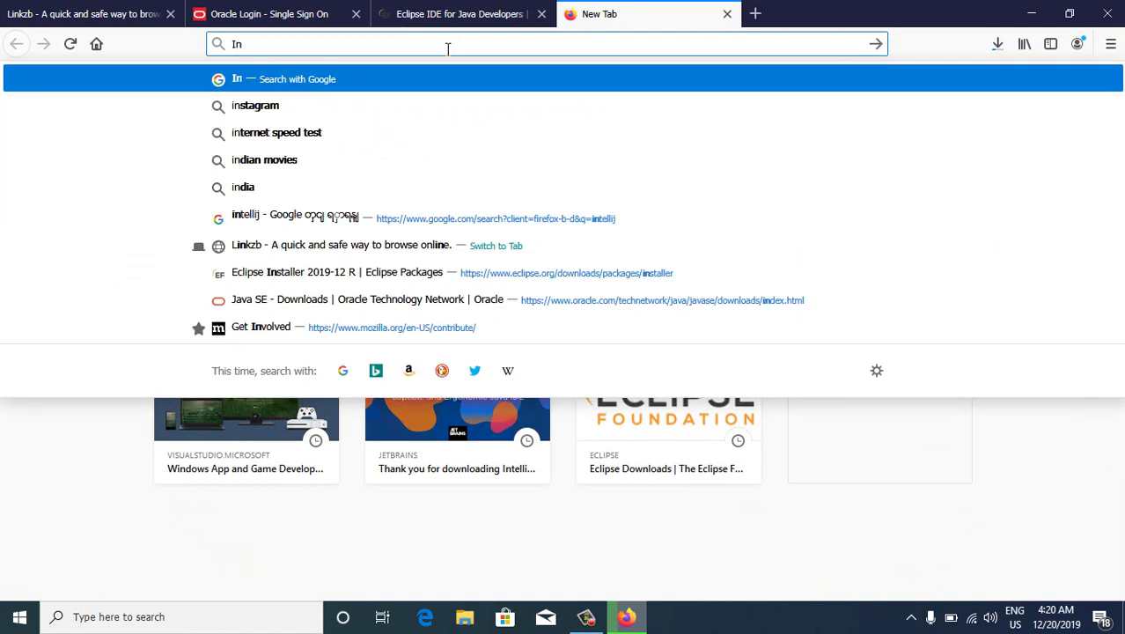
key(BackSpace)
text(te)
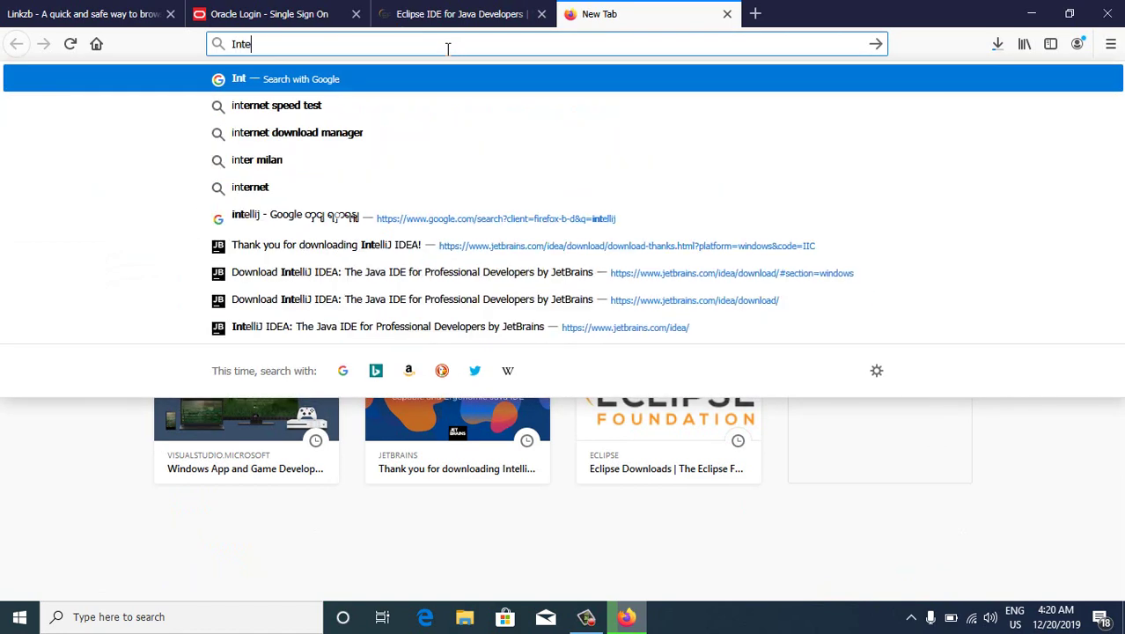
text(llij)
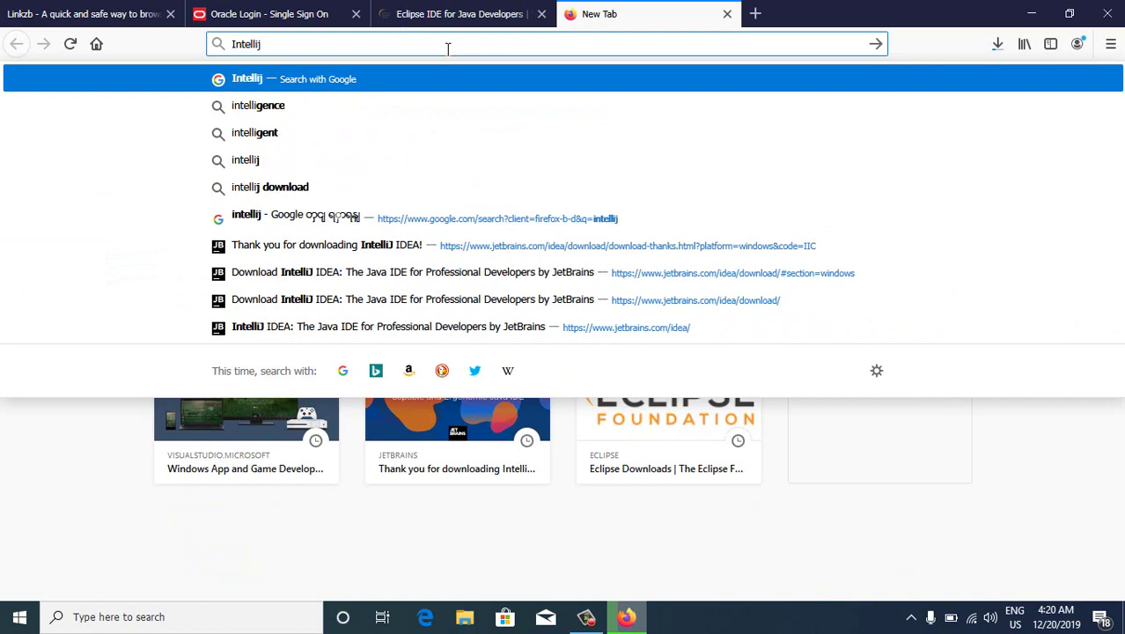
key(Return)
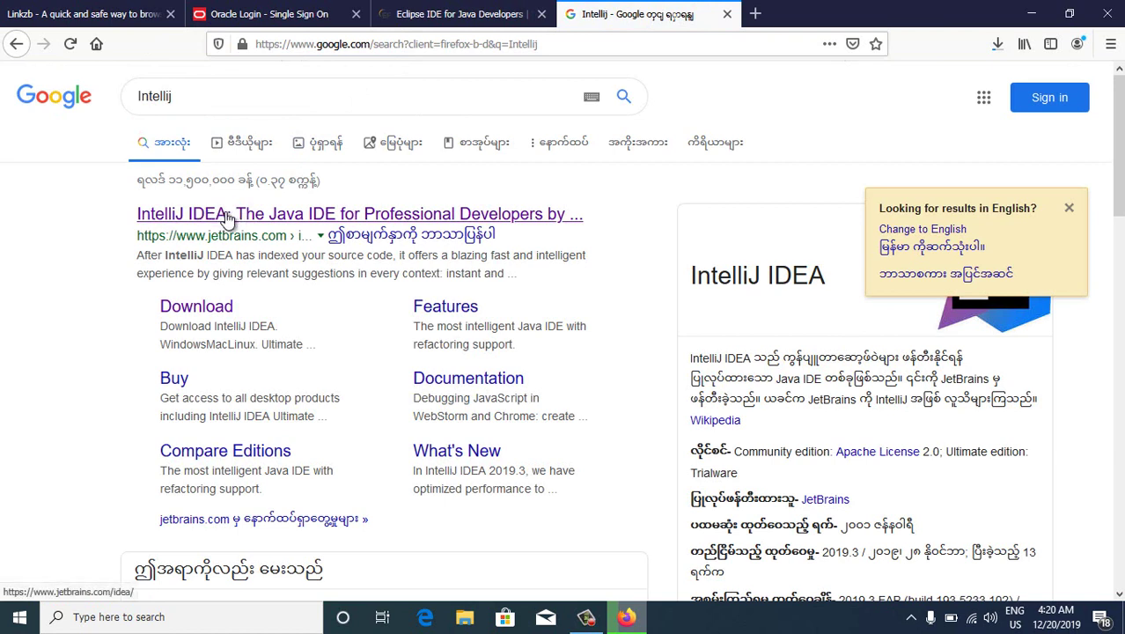
click(228, 216)
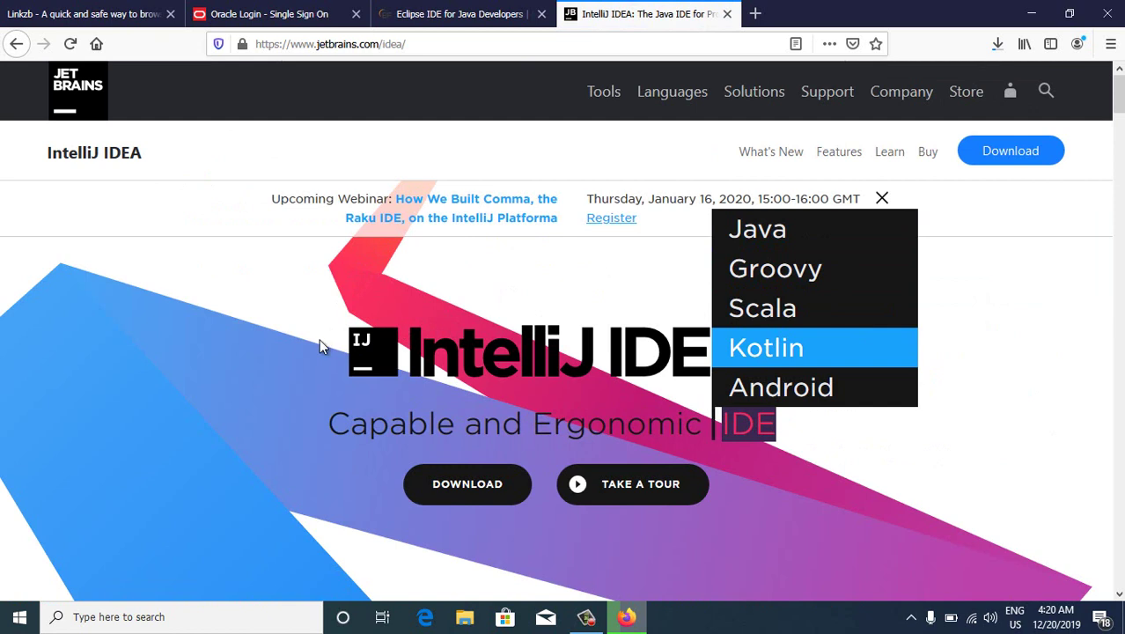
scroll(320, 343, down, 2)
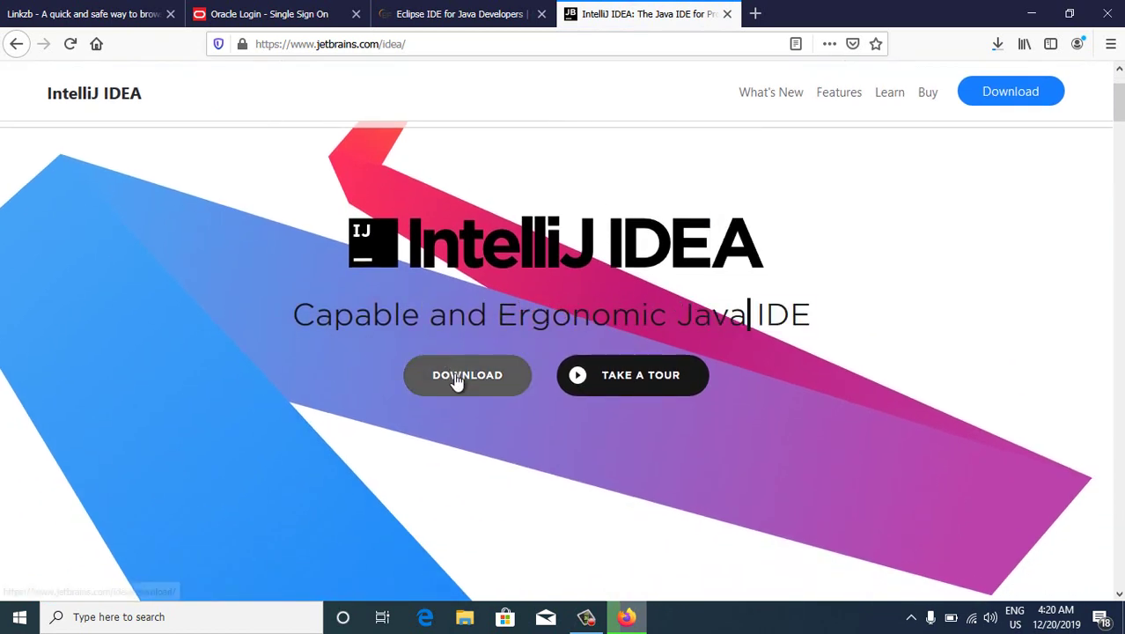
click(457, 379)
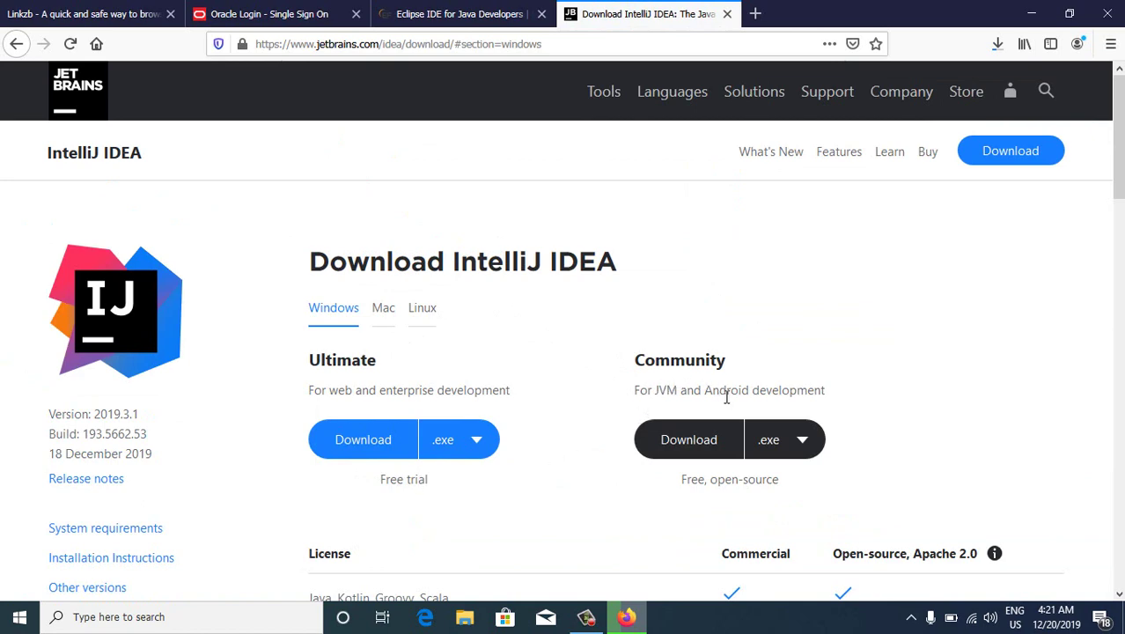
Save the IntelliJ IDEA Community Windows installer ideaIC-2019.3.1.exe, then switch back to the Eclipse tab
scroll(777, 396, down, 2)
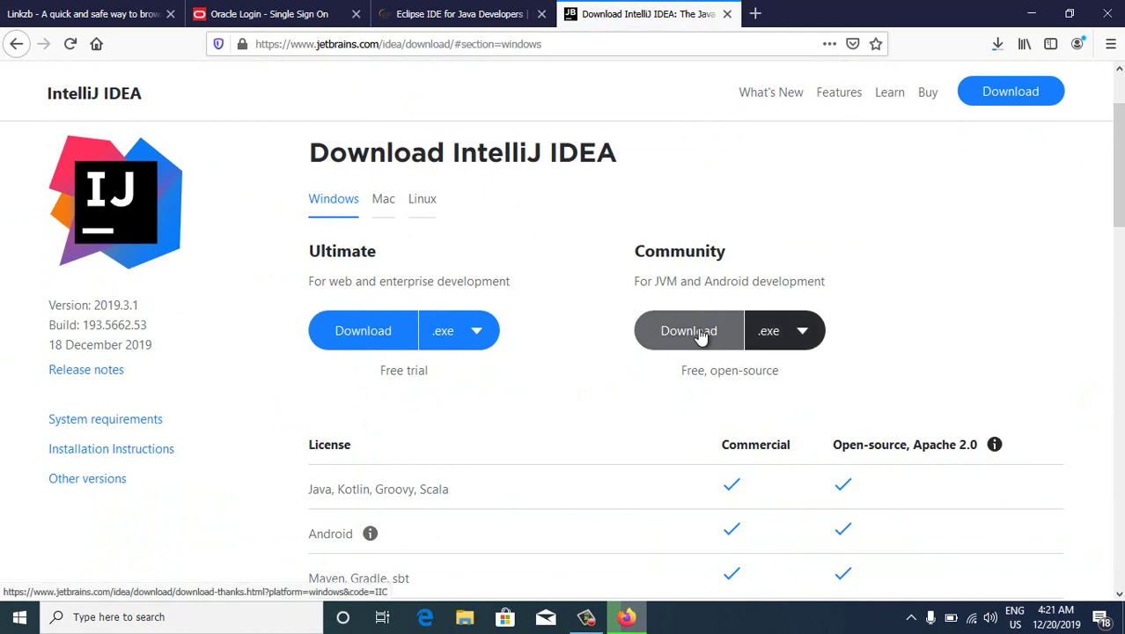
click(811, 331)
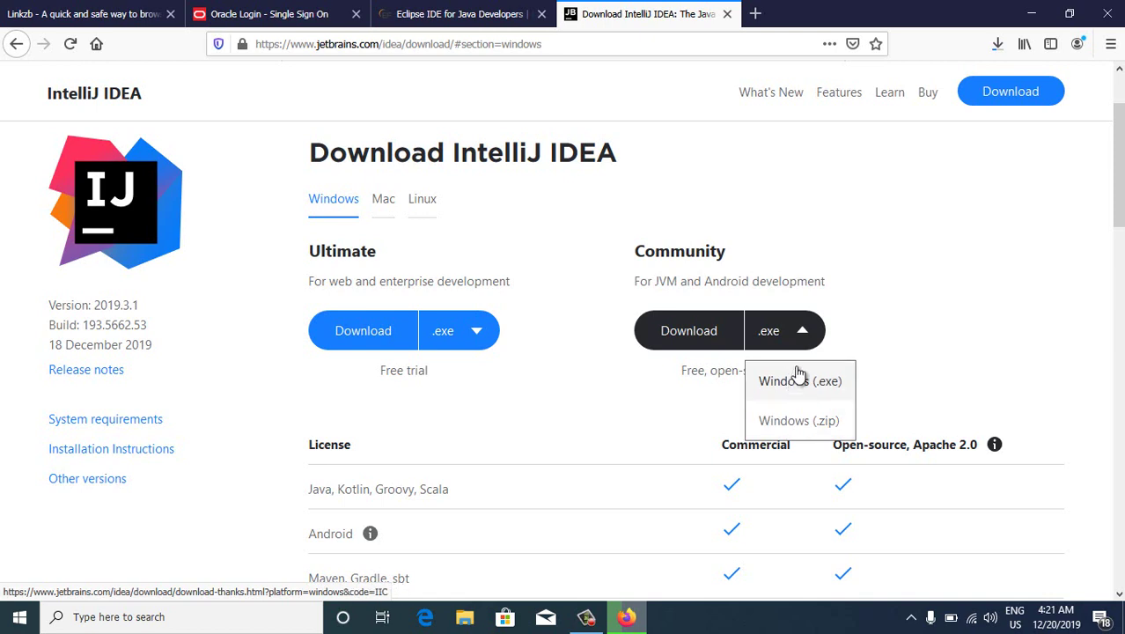
click(784, 333)
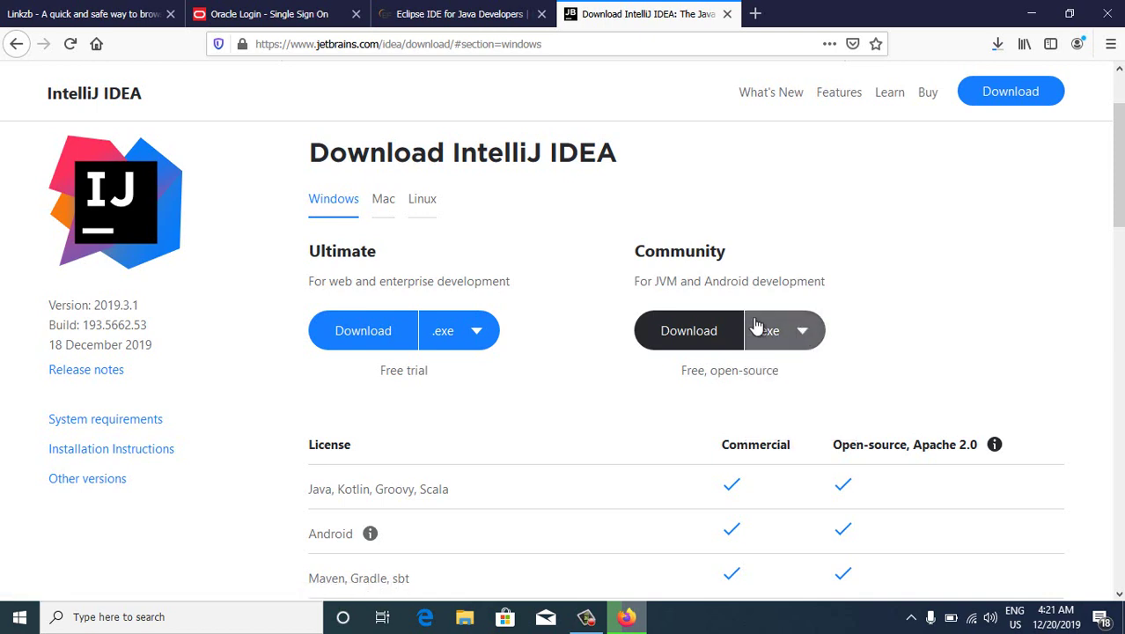
click(709, 332)
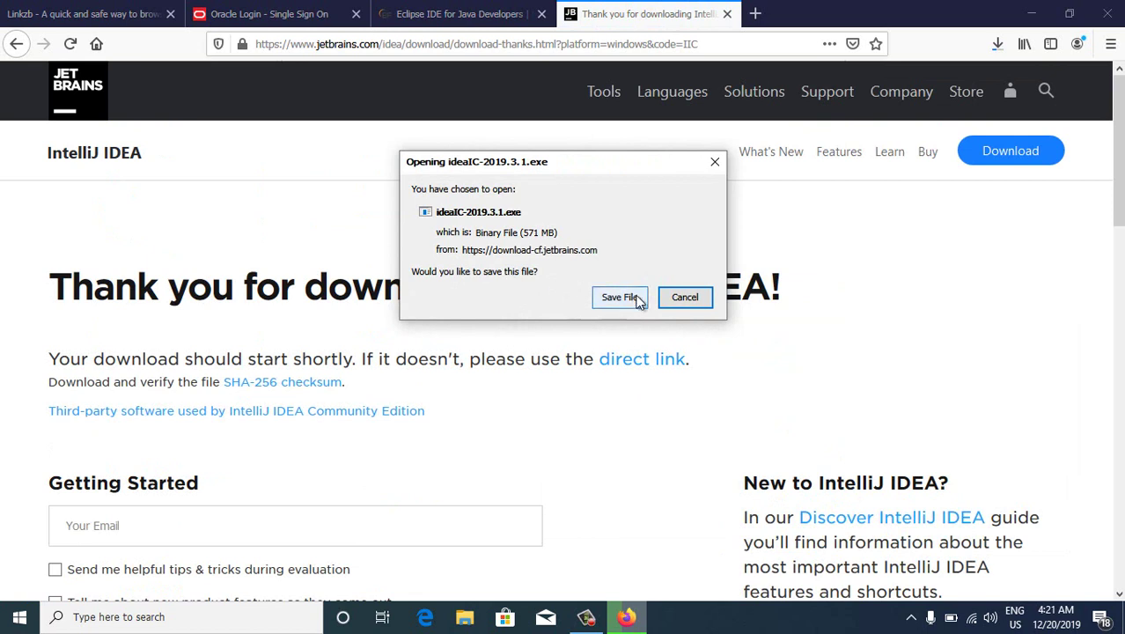
click(620, 299)
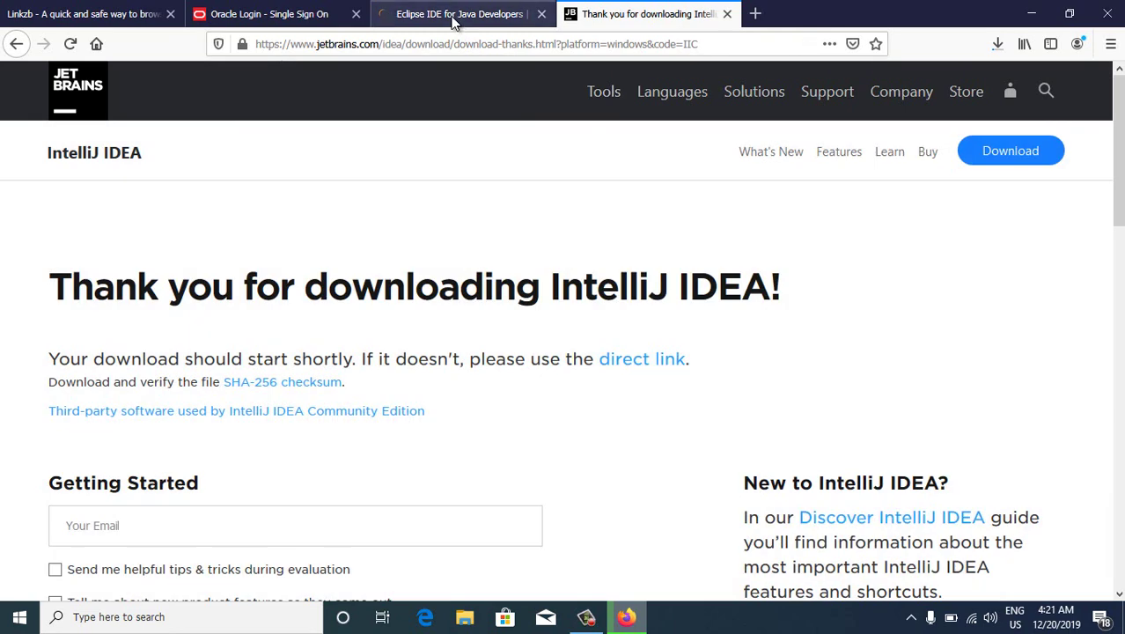
click(450, 15)
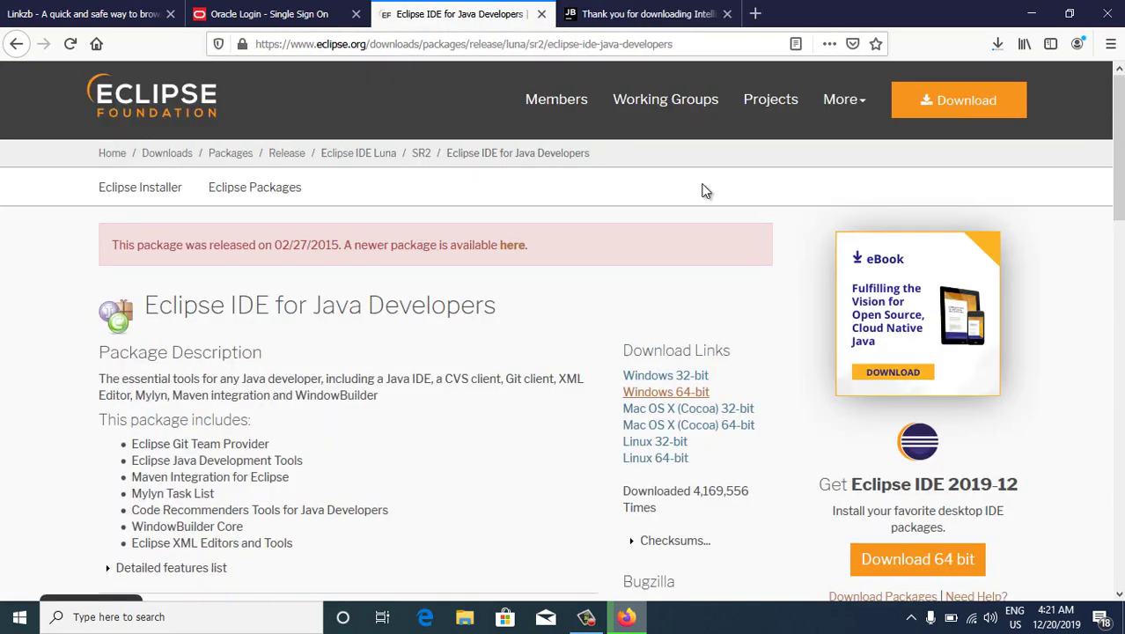
In a new tab, type Eclipse and load the autofilled eclipse.org address
scroll(689, 288, down, 2)
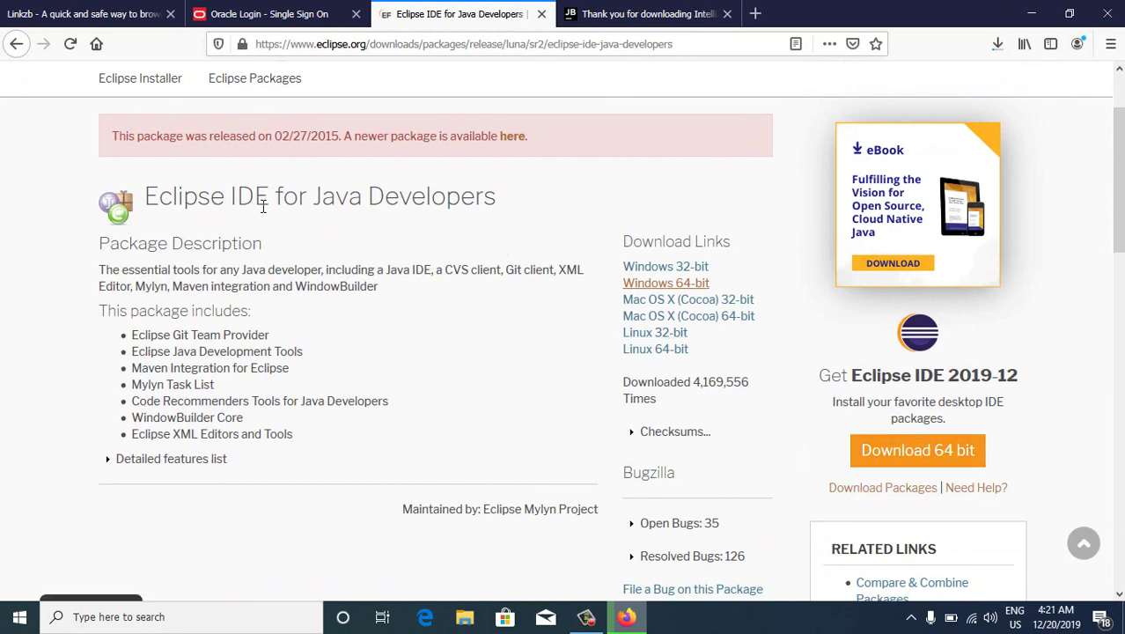
scroll(264, 202, up, 2)
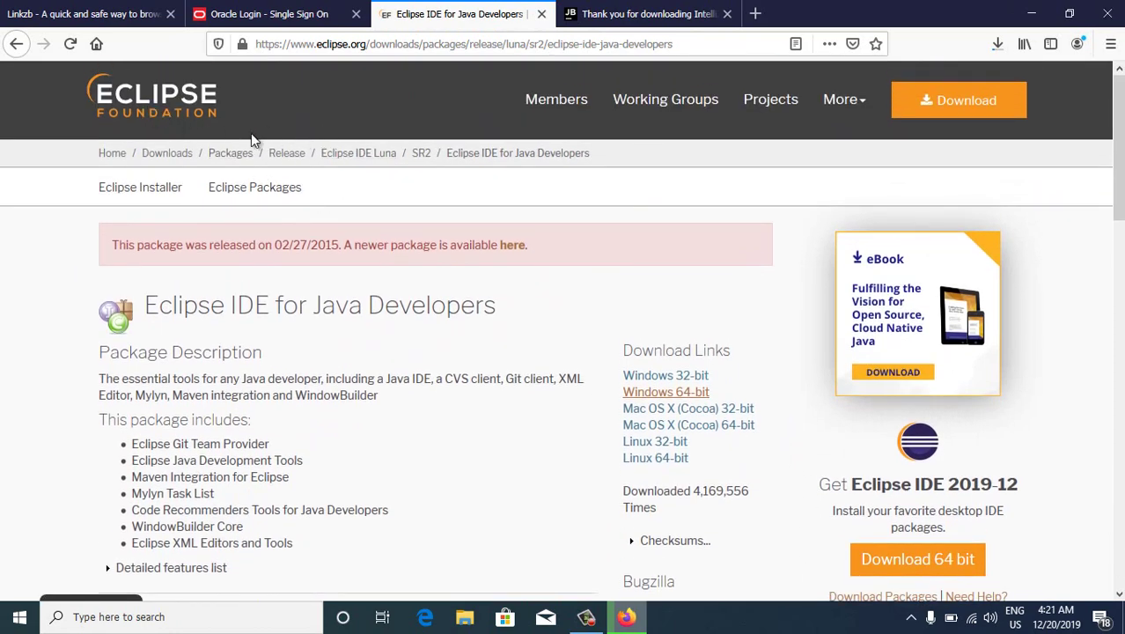
click(755, 13)
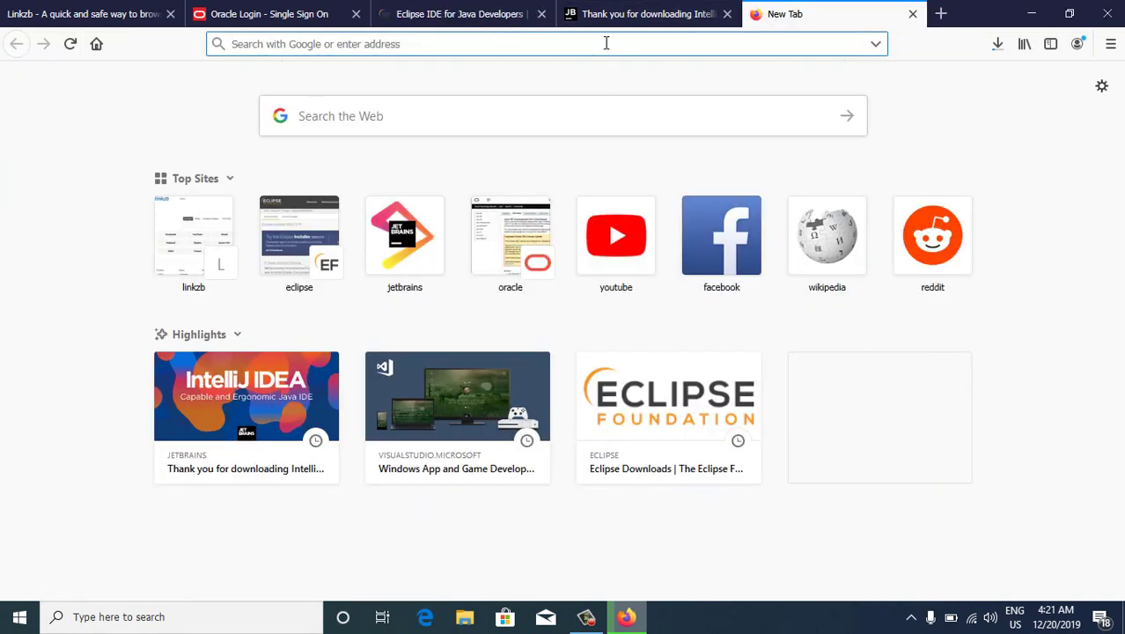
text(Eclip)
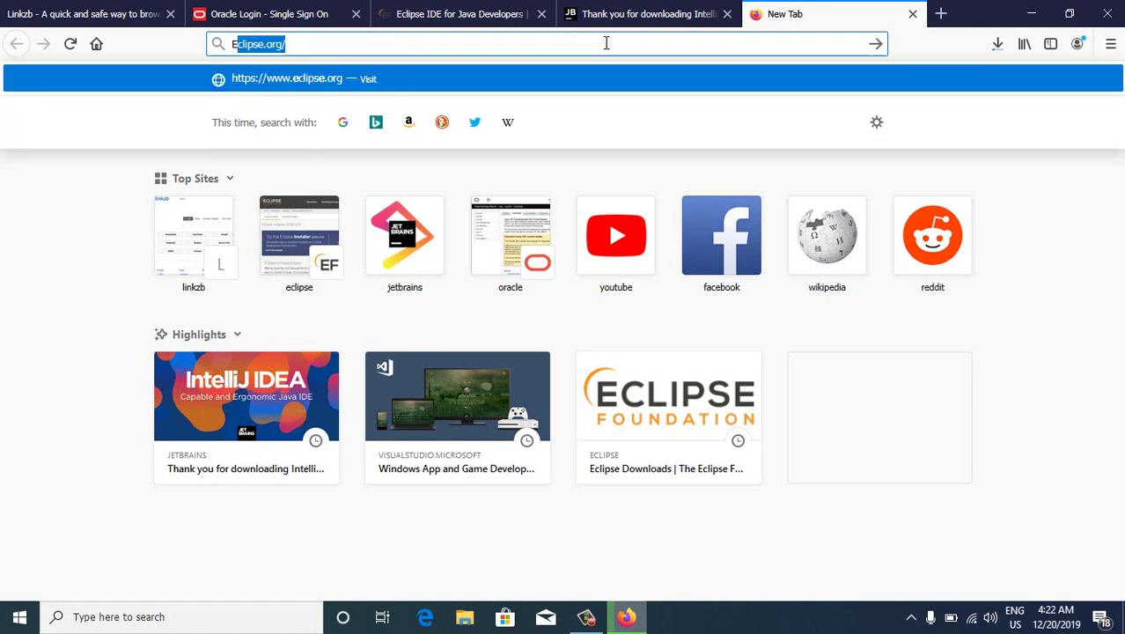
text(se)
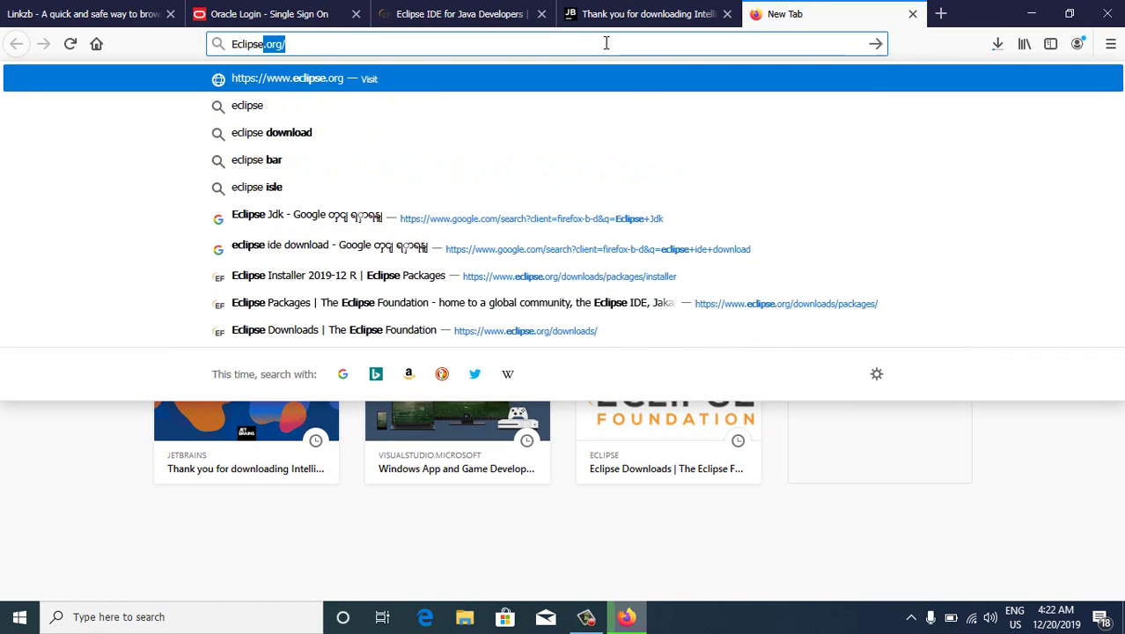
key(Return)
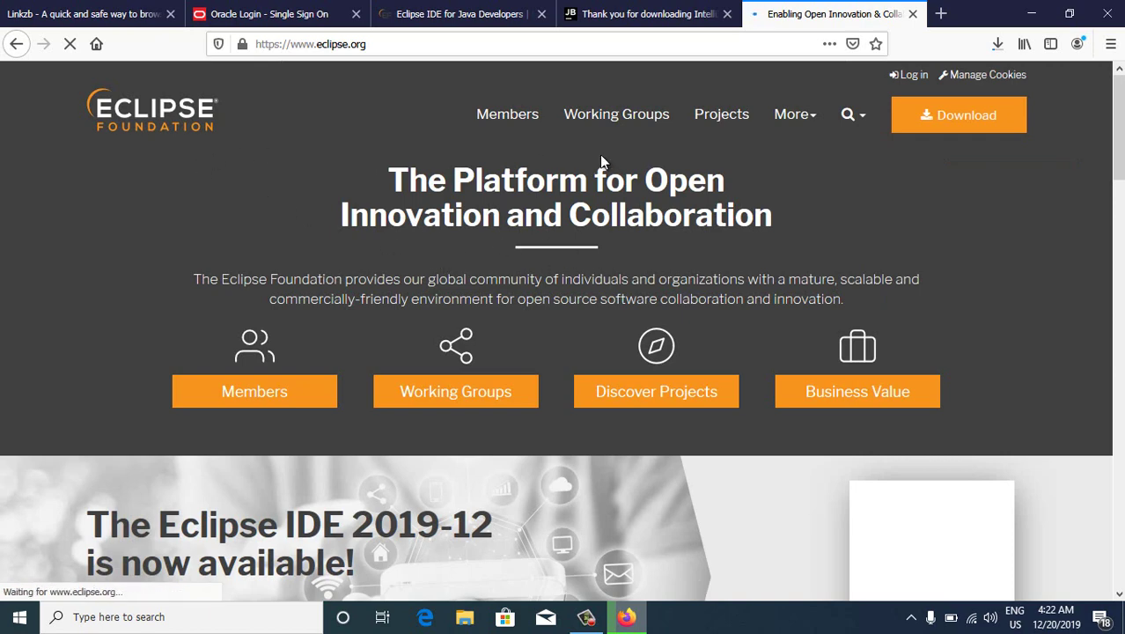
Download the 64-bit Eclipse IDE 2019-12 installer eclipse-inst-win64.exe from the mirror page
scroll(555, 202, down, 5)
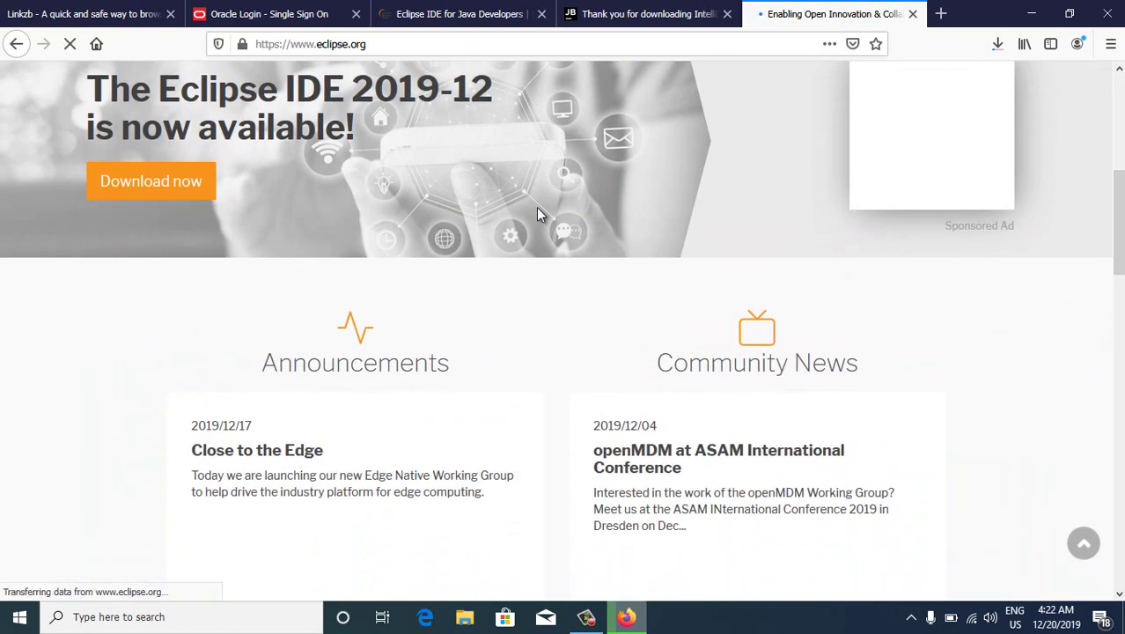
scroll(535, 209, up, 5)
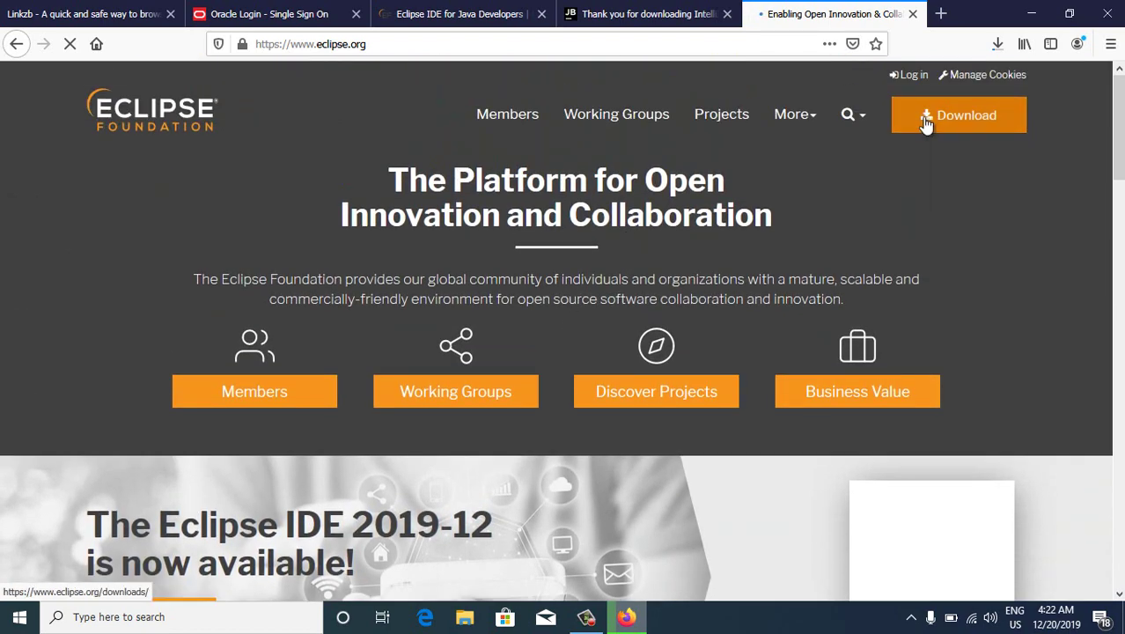
click(926, 123)
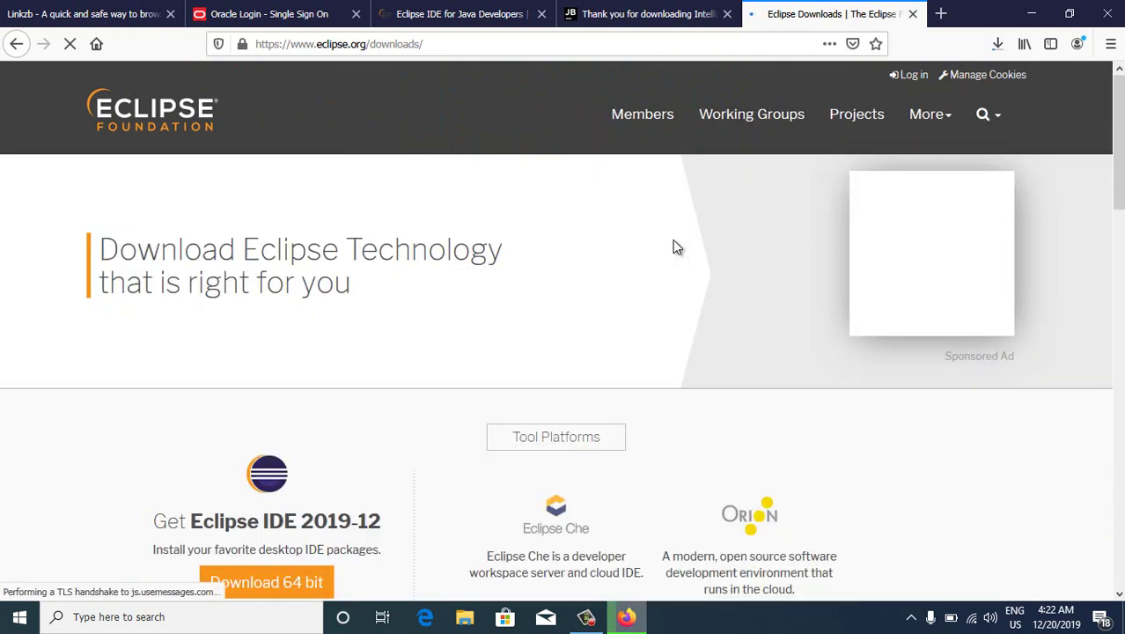
scroll(666, 241, down, 1)
scroll(667, 244, down, 2)
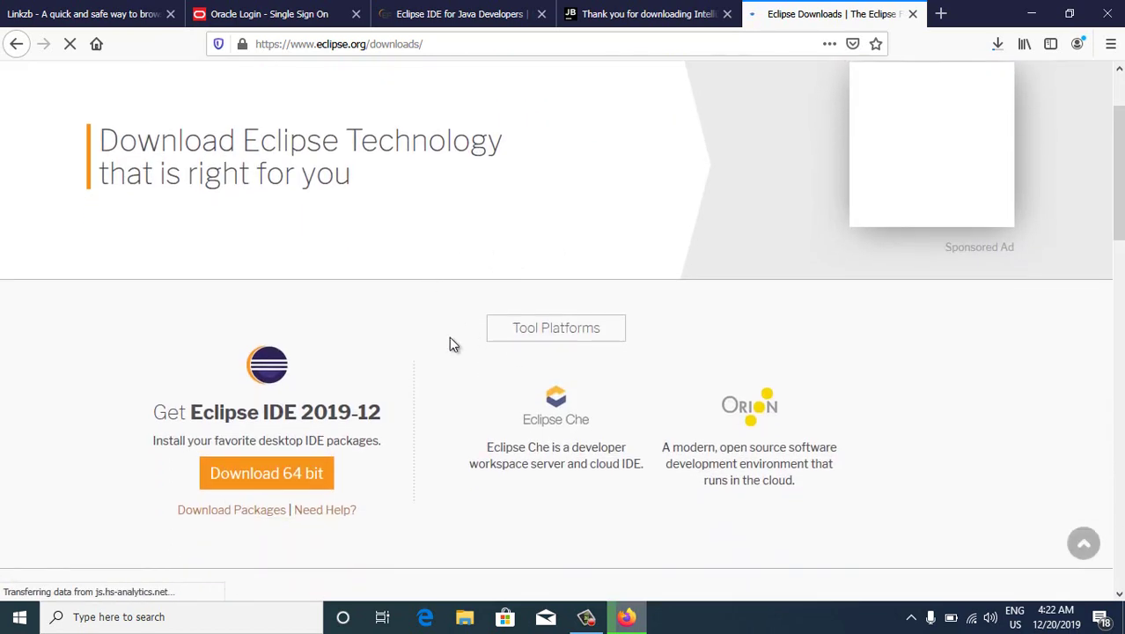
scroll(447, 371, down, 2)
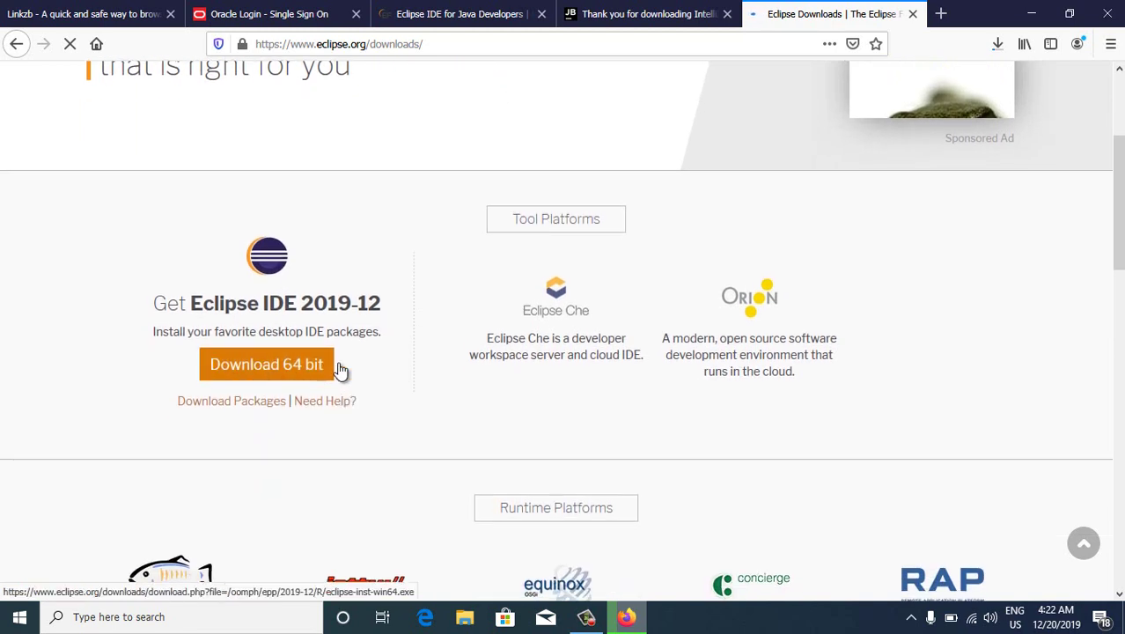
click(275, 370)
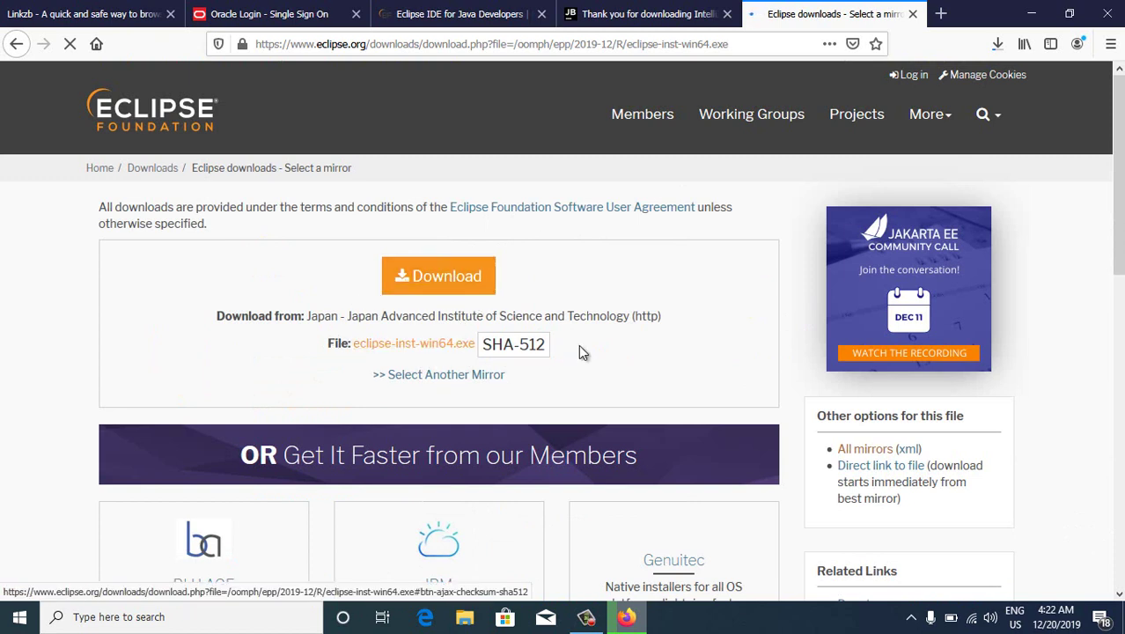
click(467, 280)
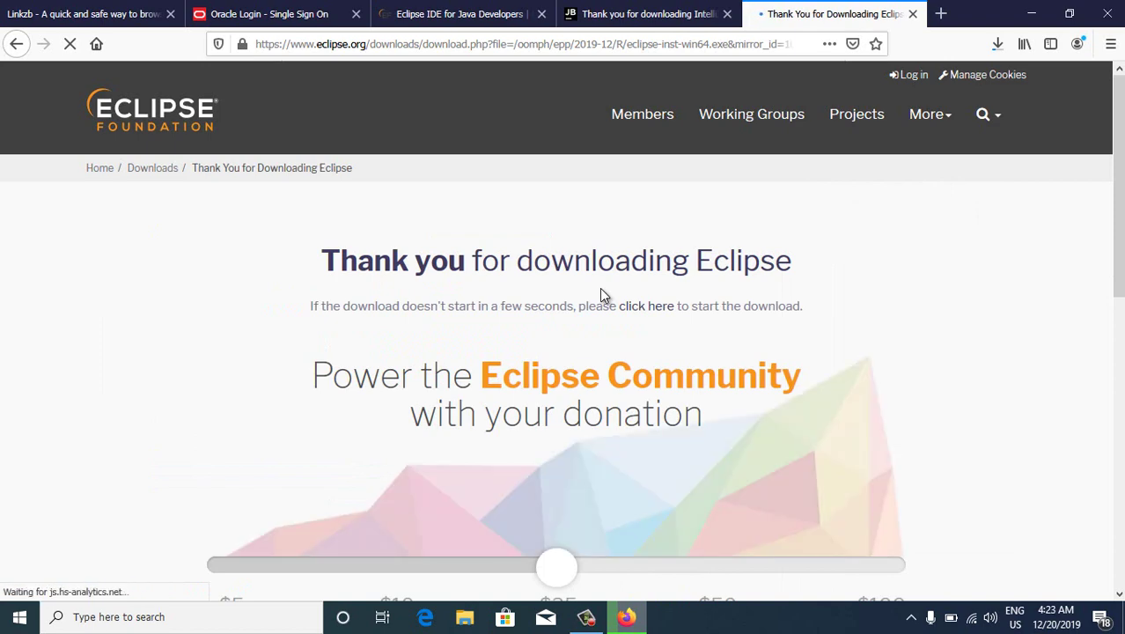
Check the progress of the running downloads in the downloads list
scroll(599, 287, down, 3)
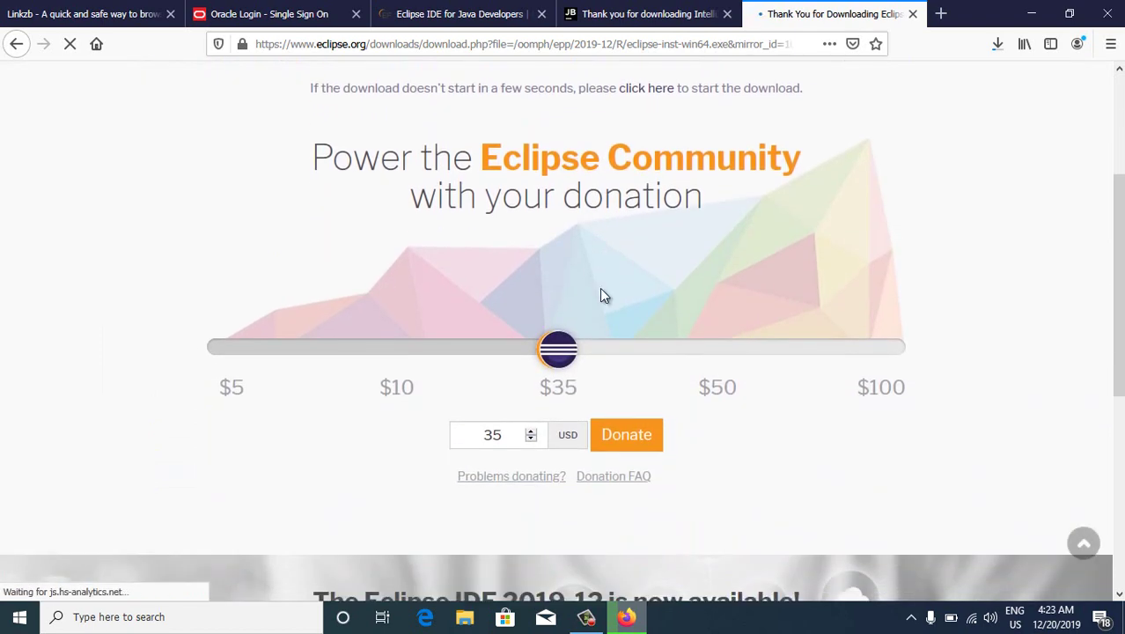
scroll(600, 287, up, 3)
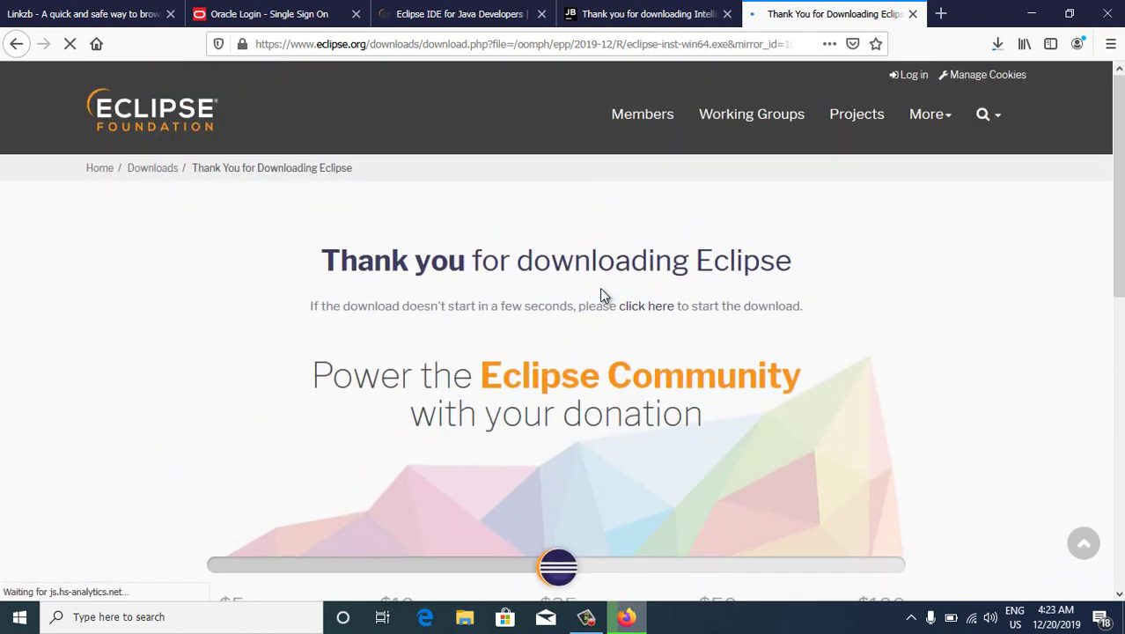
click(997, 43)
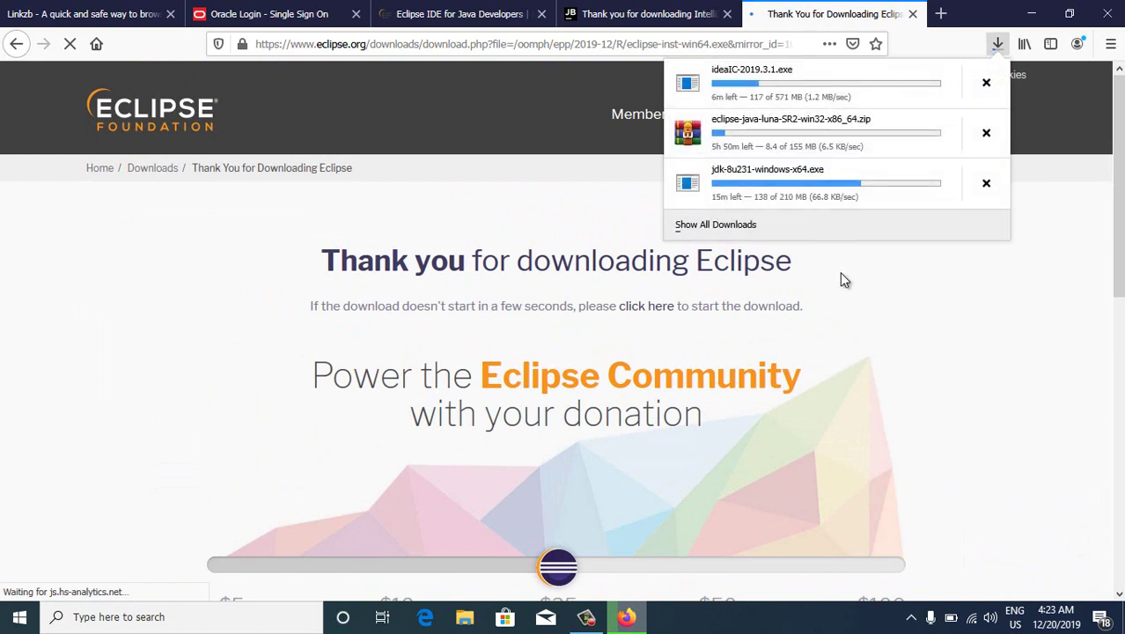
click(912, 371)
Go to the Eclipse IDE 2019-12 page via the Download now button
scroll(696, 319, down, 3)
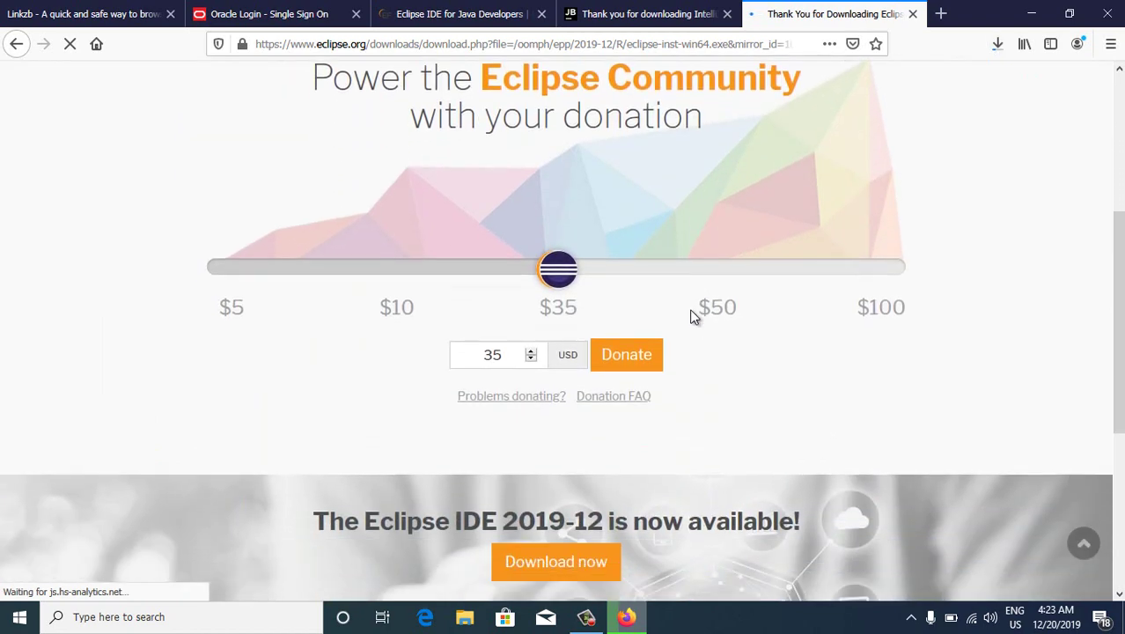
scroll(692, 316, up, 1)
scroll(691, 315, down, 3)
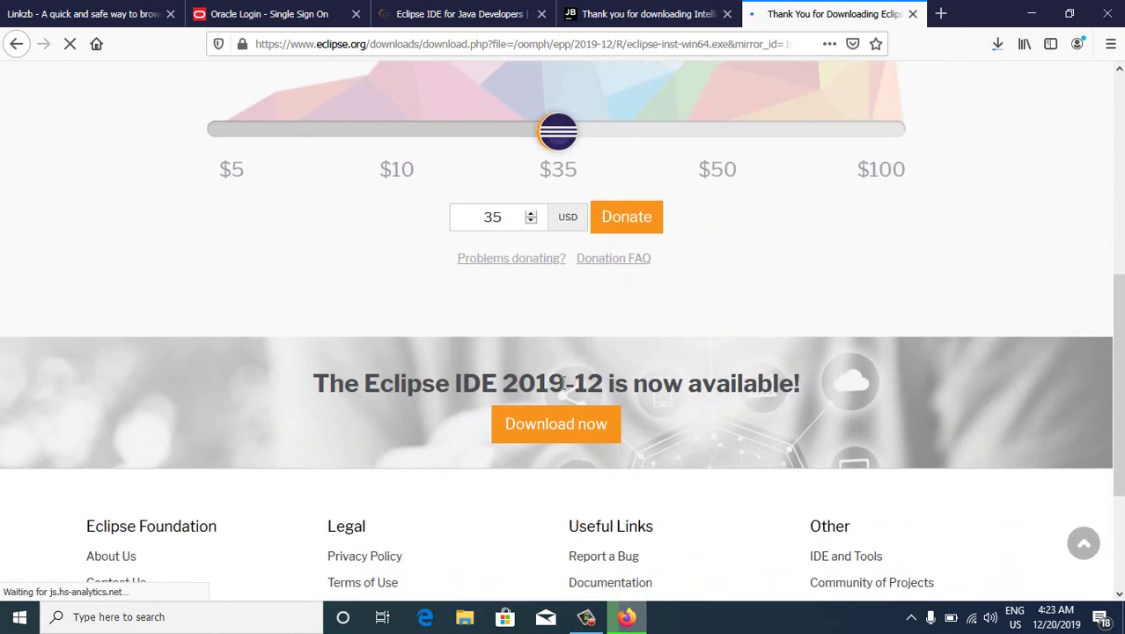
click(542, 434)
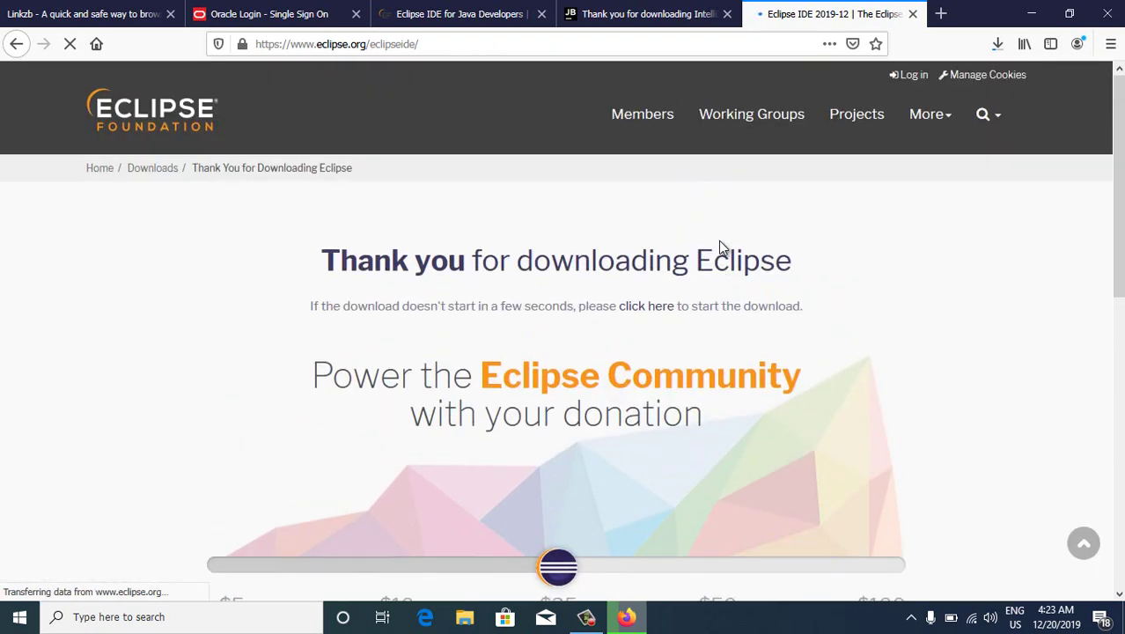
Open the Eclipse Installer 2019-12 R page and look it over
scroll(719, 248, down, 5)
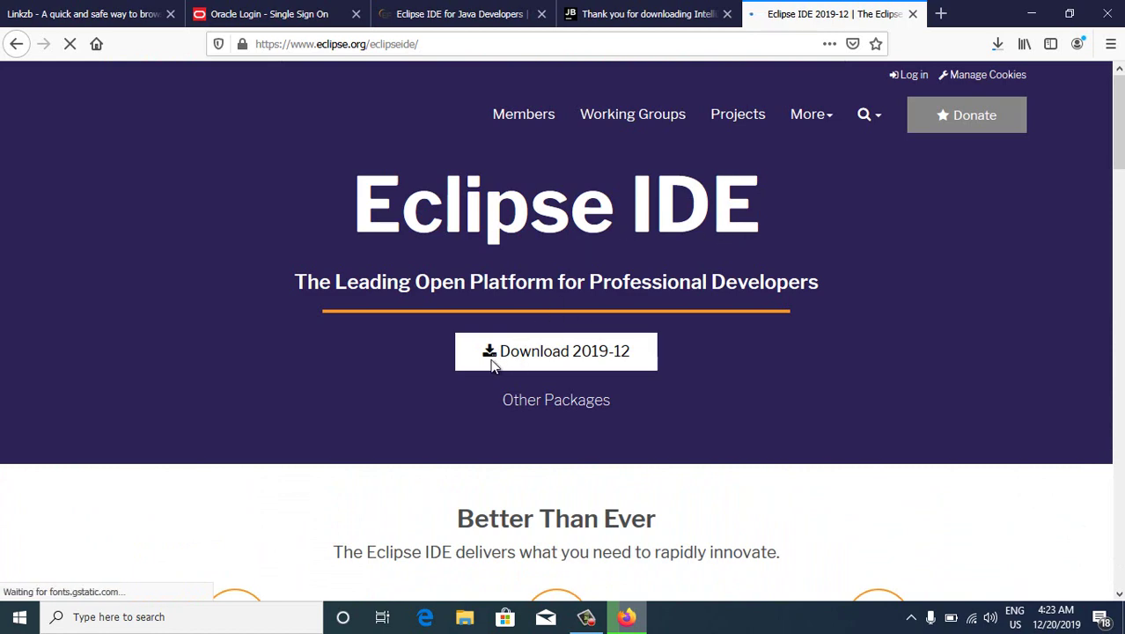
scroll(528, 351, down, 2)
scroll(540, 316, up, 1)
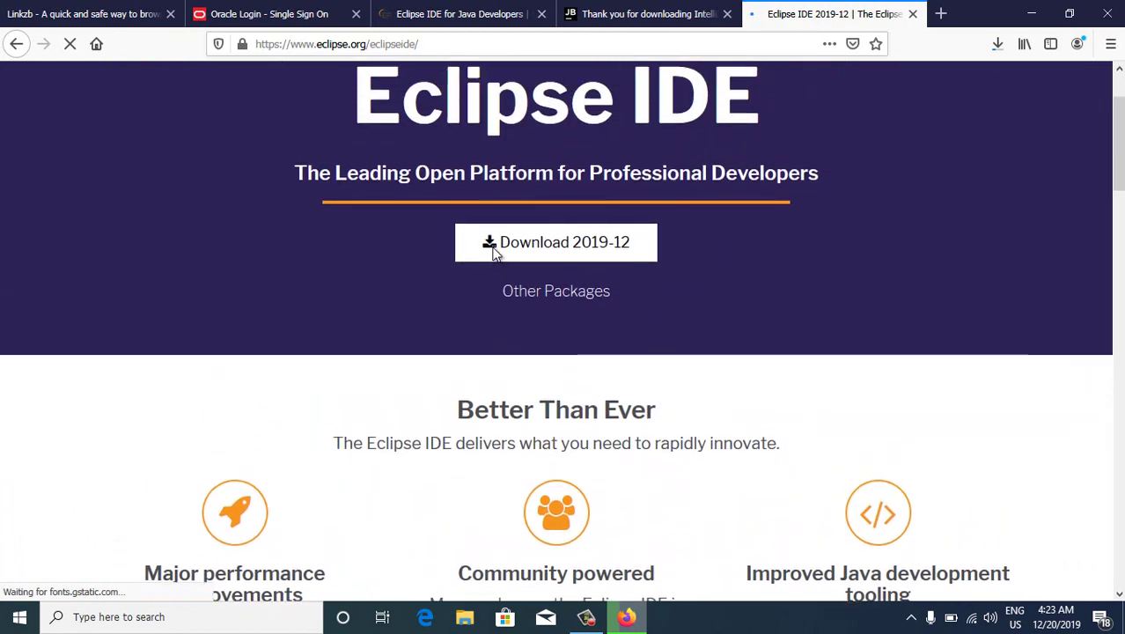
click(494, 251)
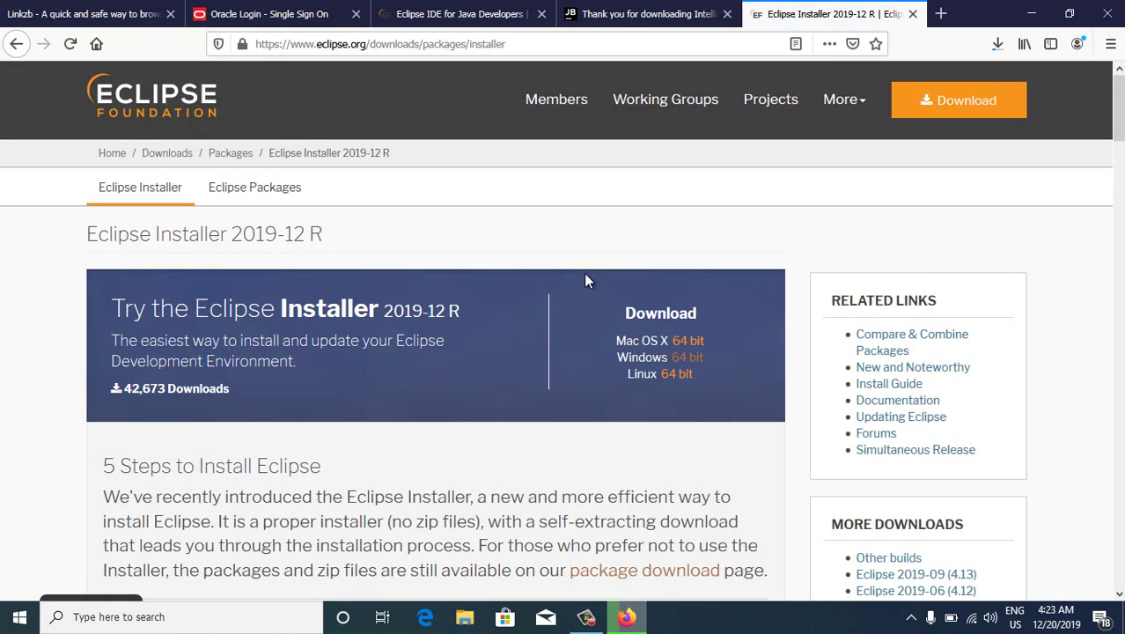
scroll(587, 280, down, 3)
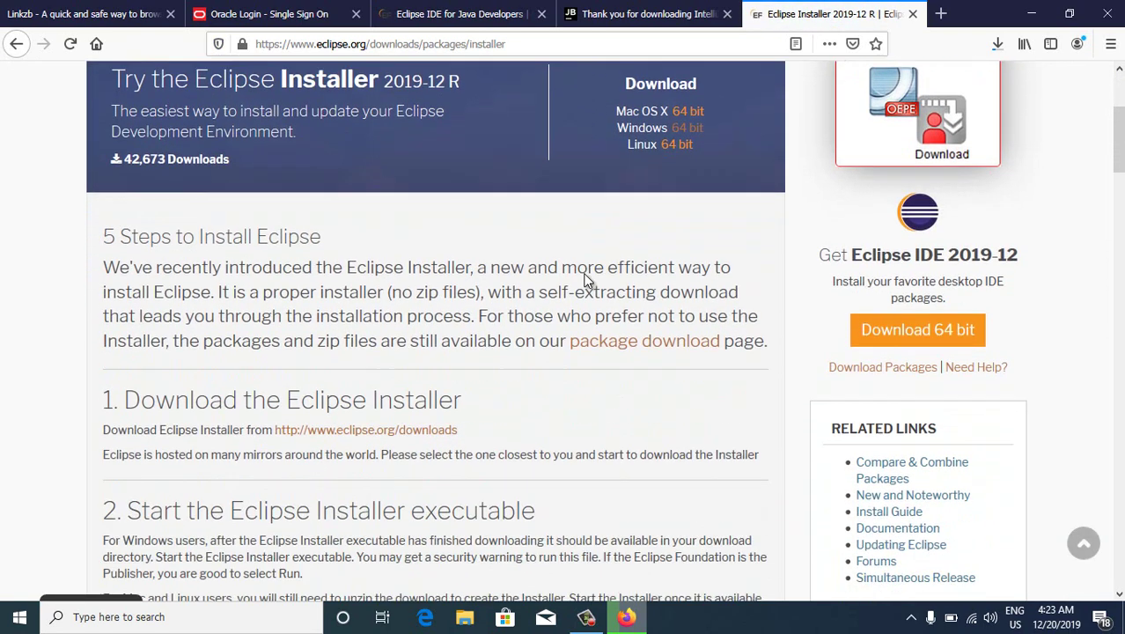
scroll(587, 280, down, 4)
scroll(587, 279, down, 2)
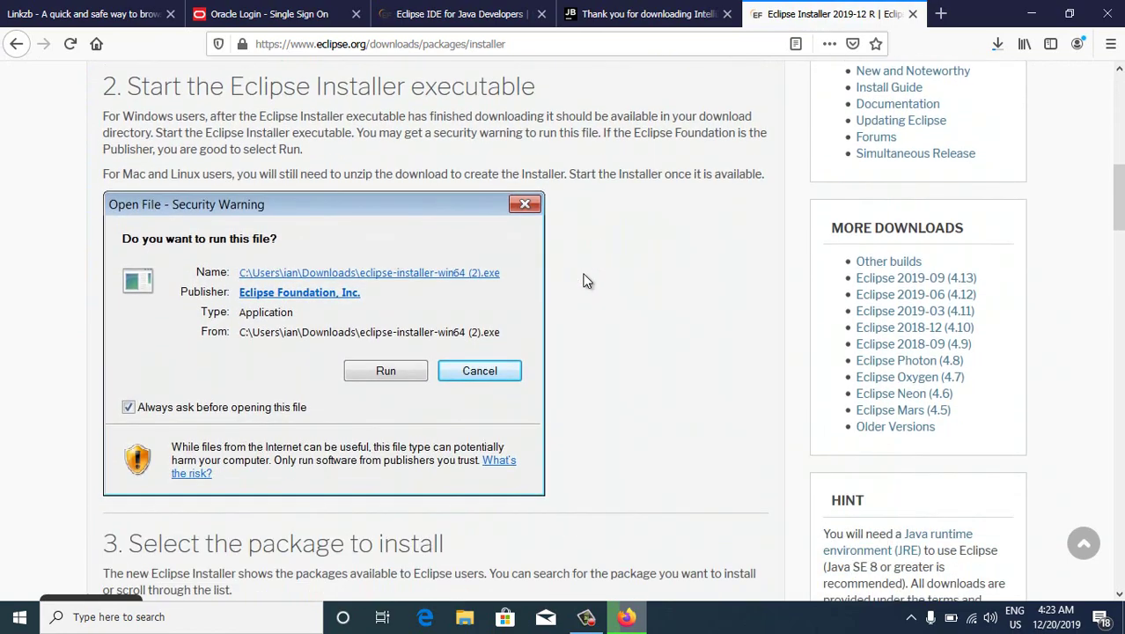
scroll(588, 280, down, 5)
scroll(588, 280, up, 14)
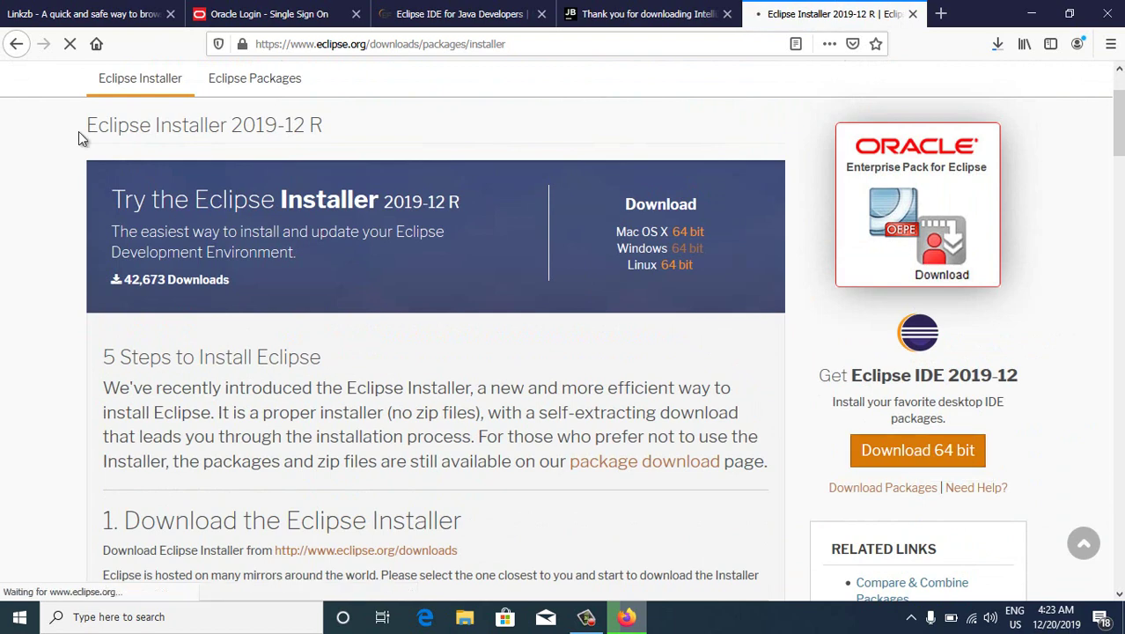
Go back to the Eclipse IDE 2019-12 page and close its tab
click(17, 44)
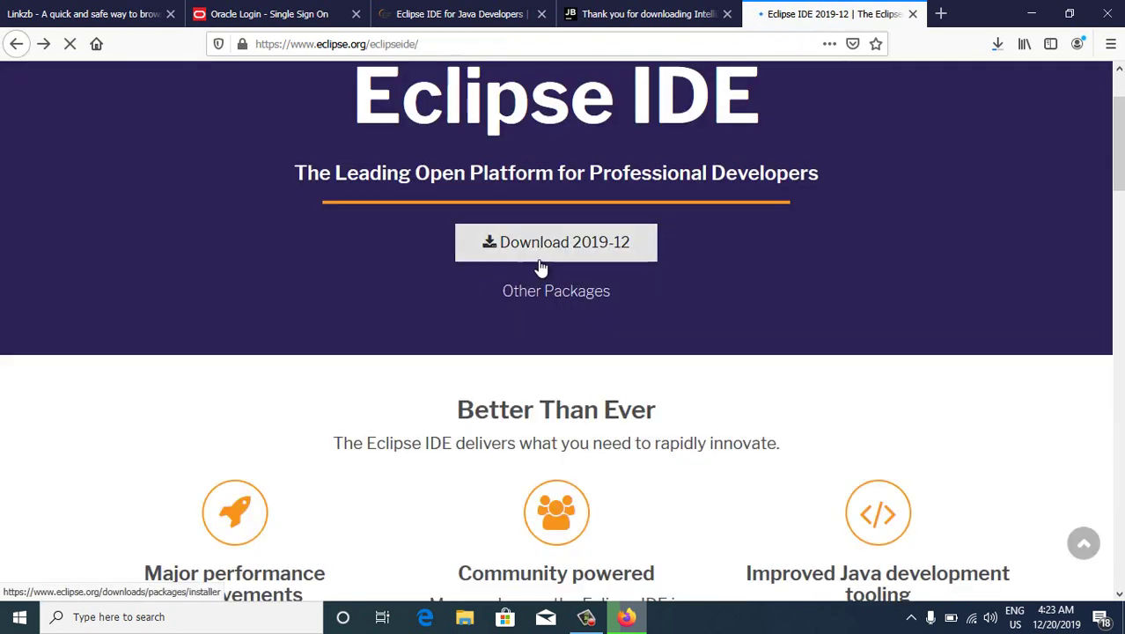
scroll(585, 308, up, 2)
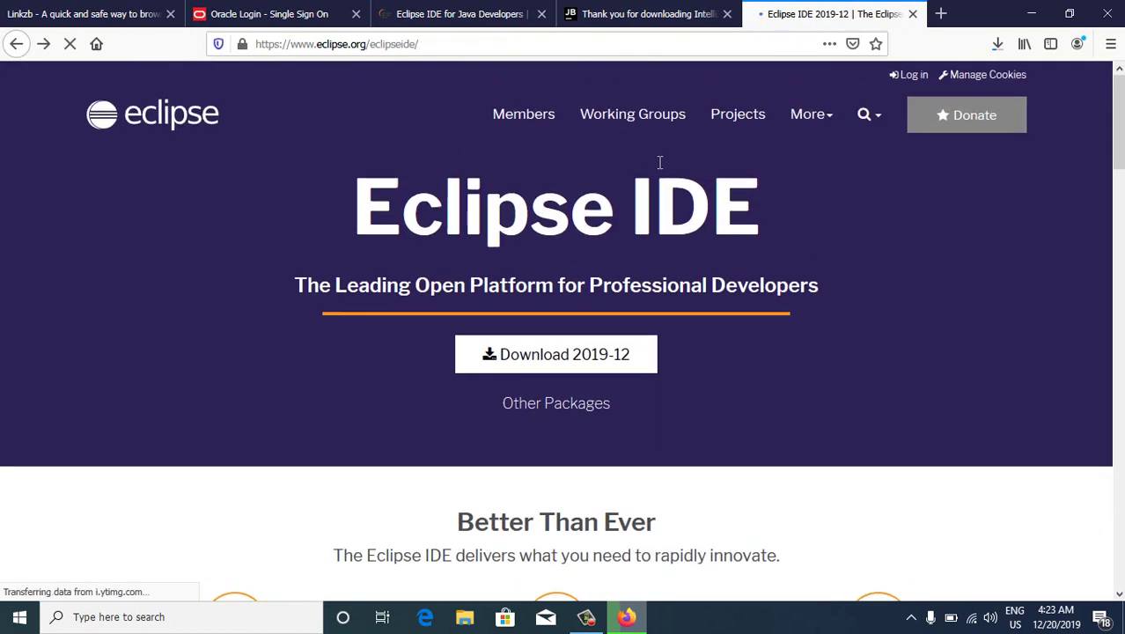
click(912, 14)
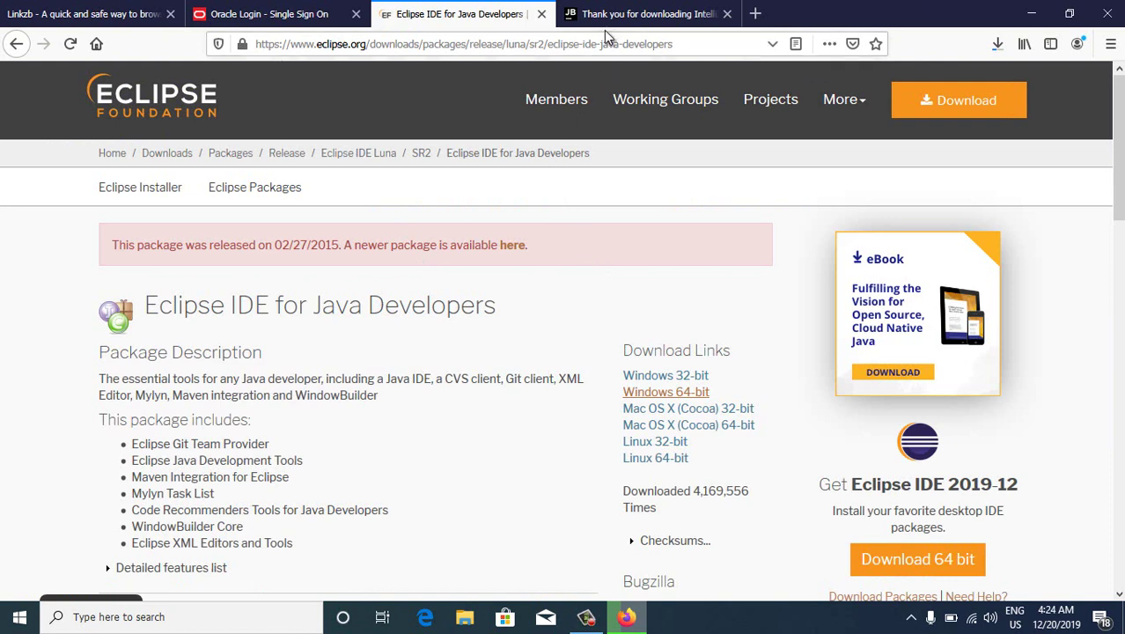
From the Oracle tab, search 'jdk' in a new tab and open Java SE Downloads
click(296, 16)
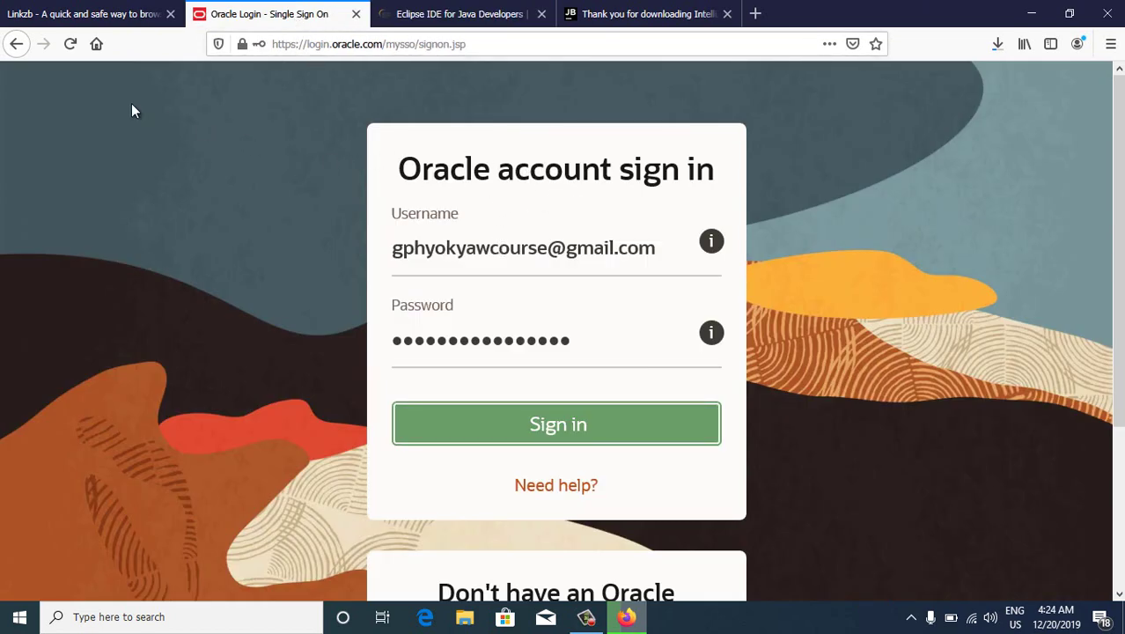
click(757, 15)
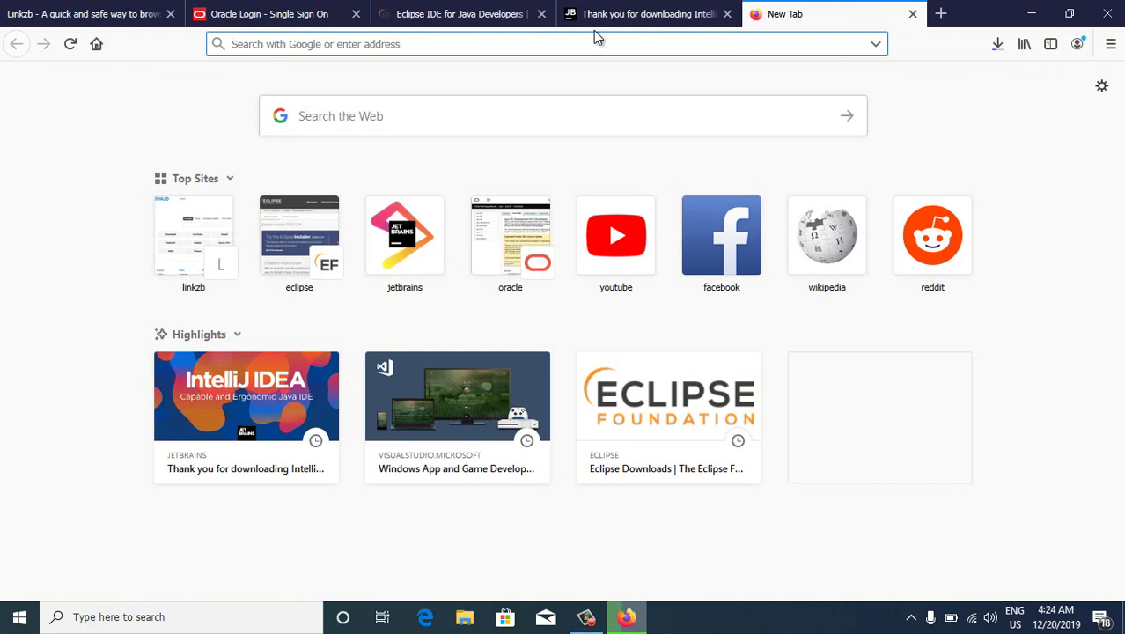
text(j)
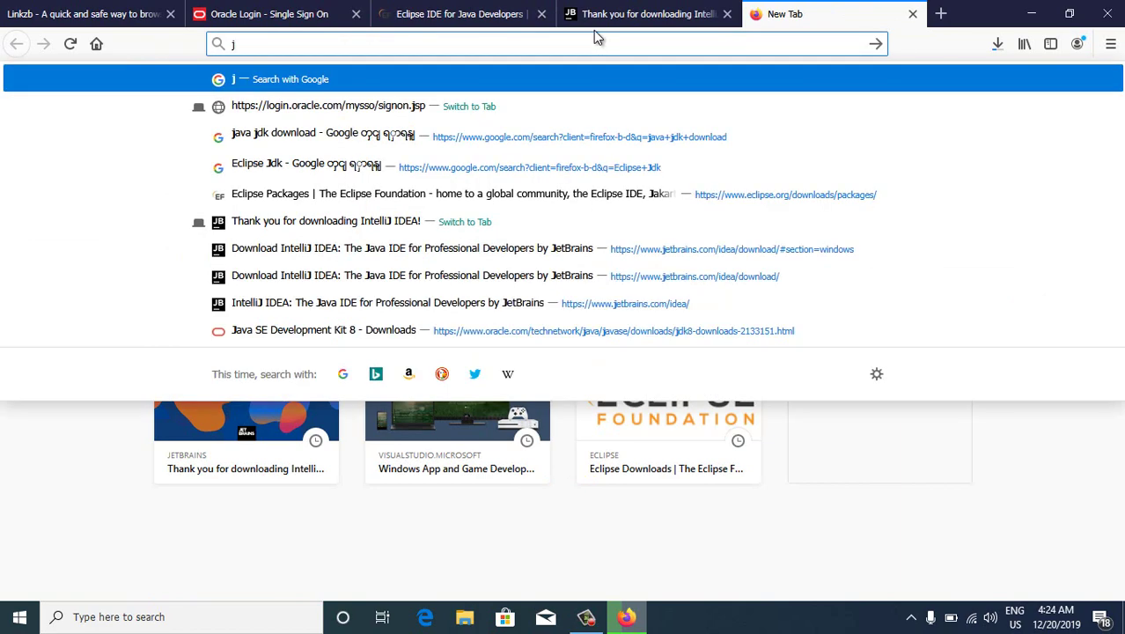
text(dk)
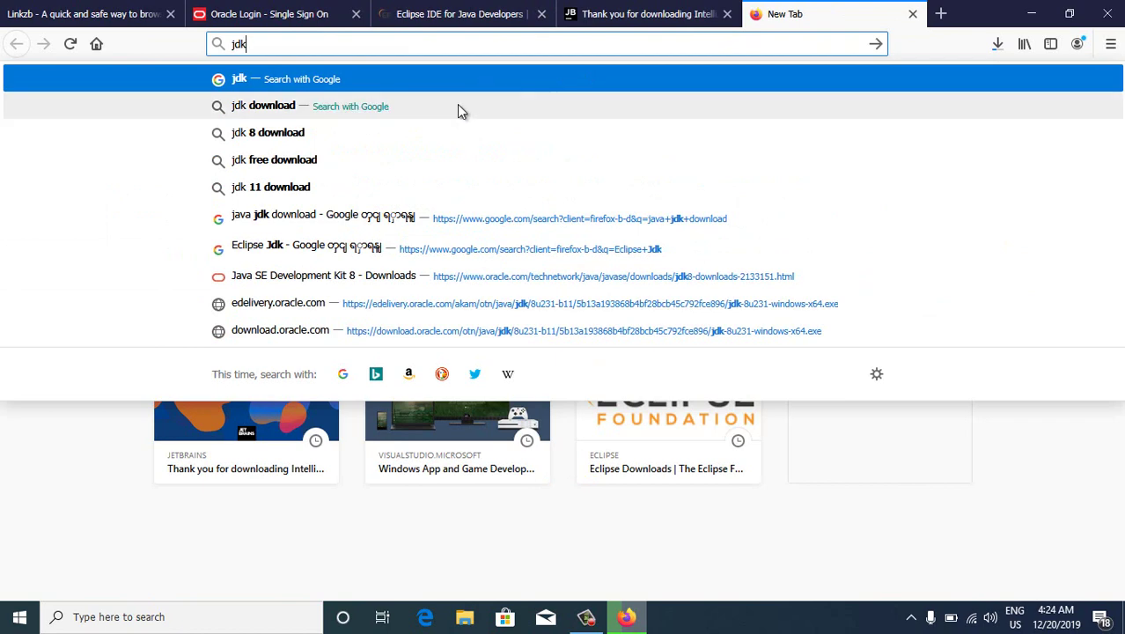
key(Return)
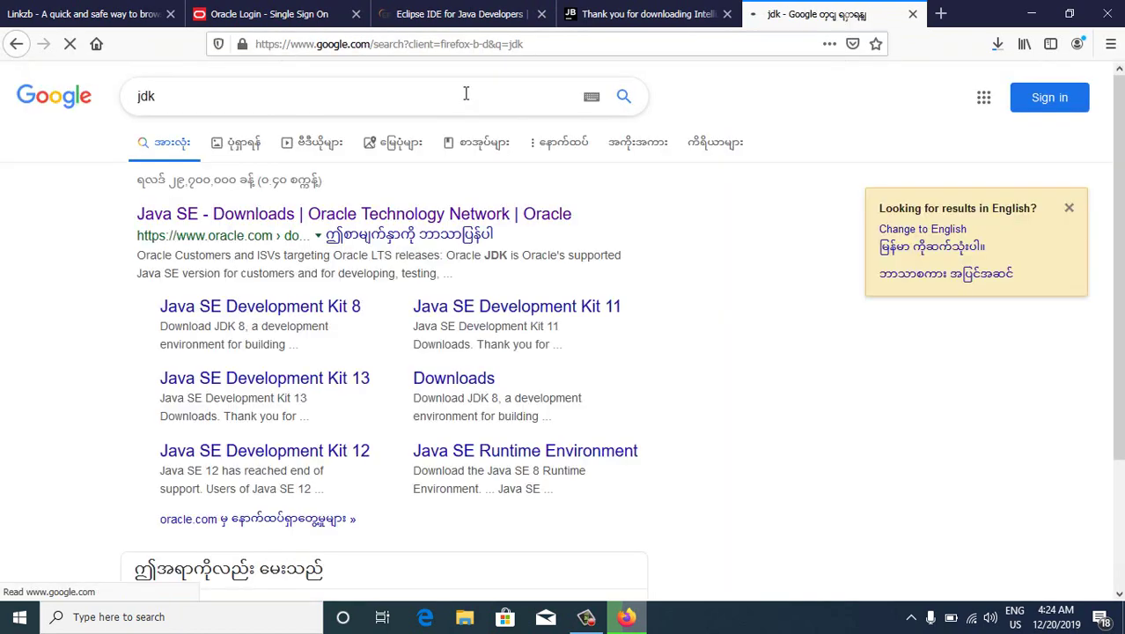
click(265, 214)
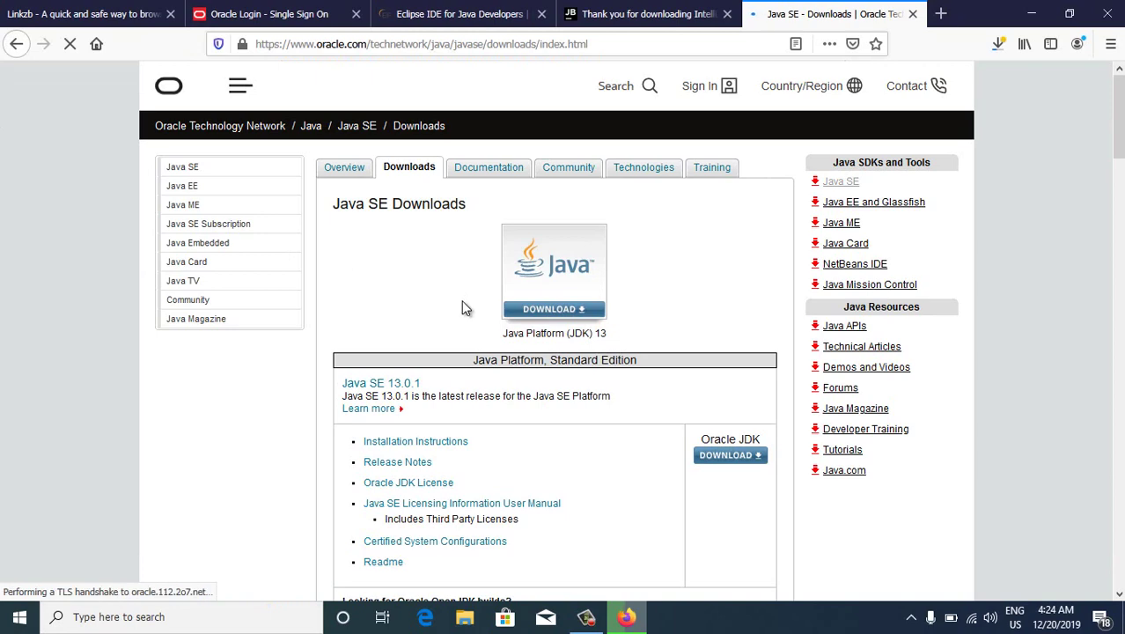
Open the Java SE 8u231 release details
scroll(459, 305, down, 2)
scroll(460, 305, down, 10)
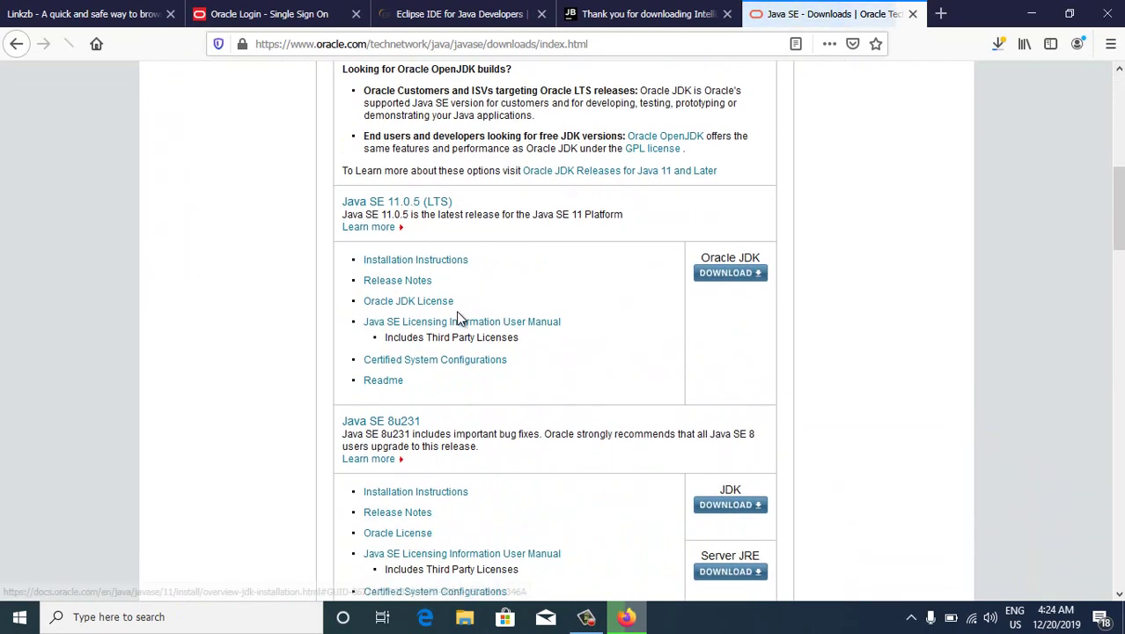
scroll(455, 313, down, 2)
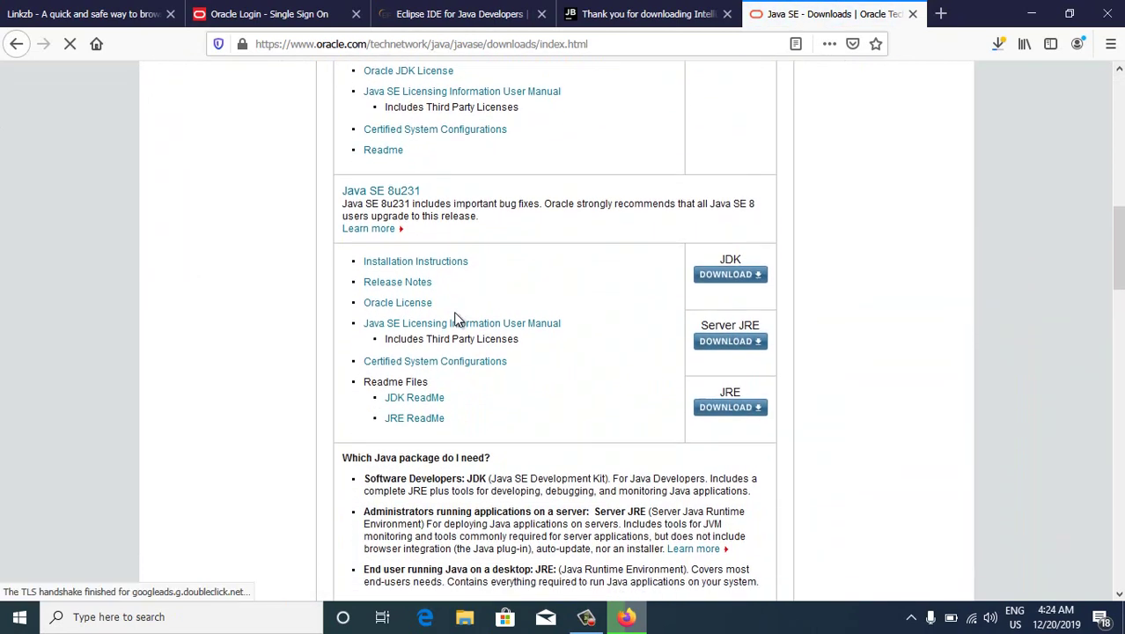
click(350, 192)
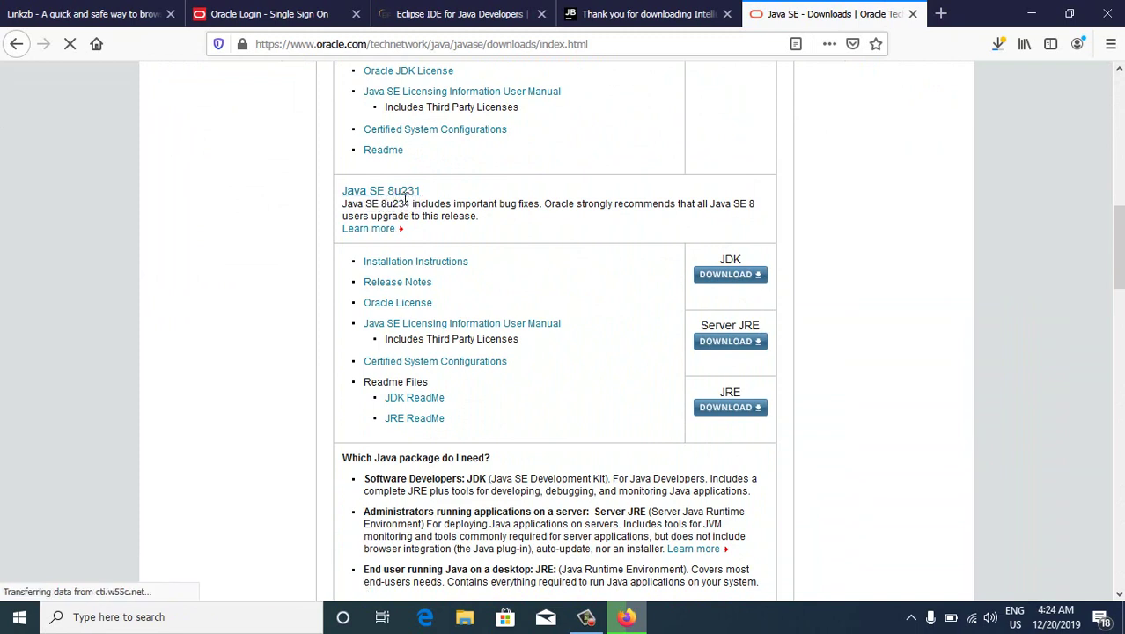
scroll(406, 201, up, 10)
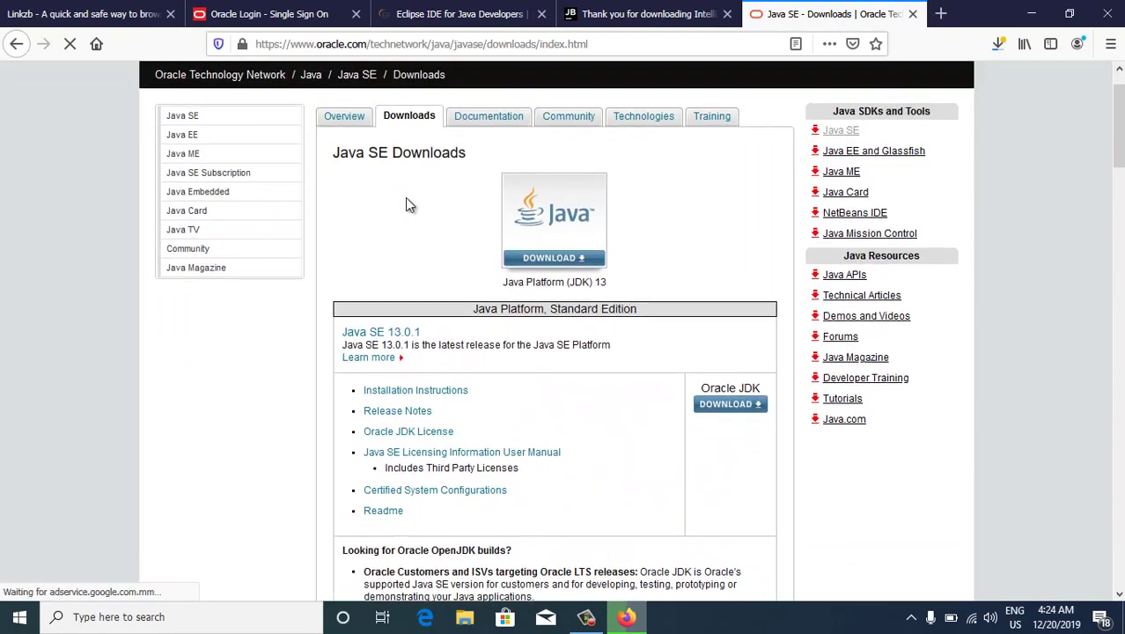
scroll(407, 204, up, 1)
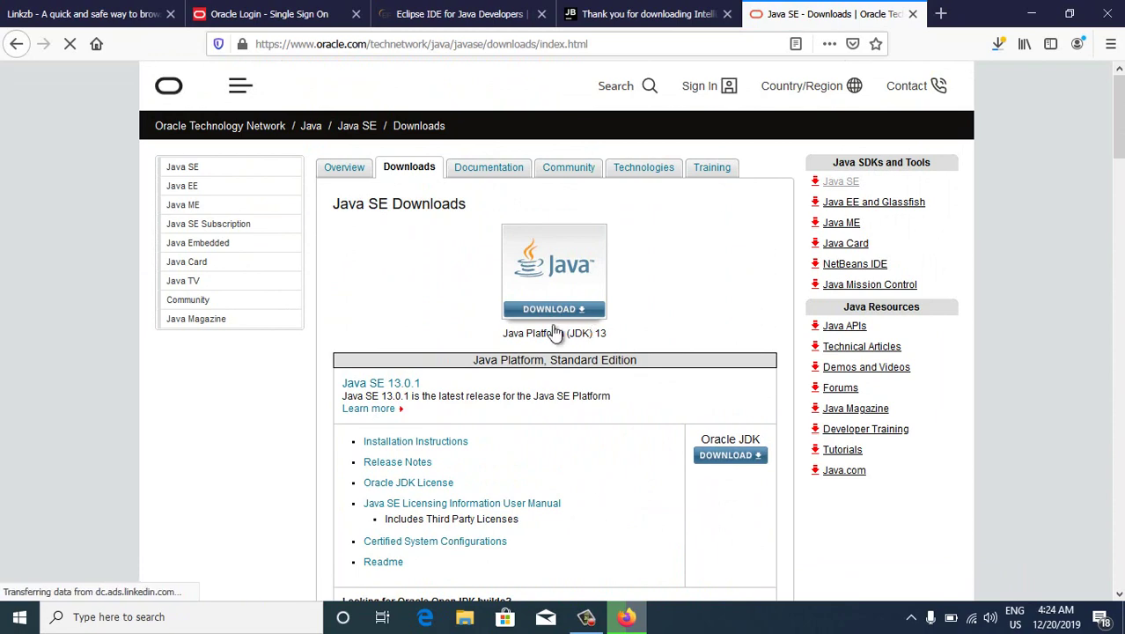
Open the JDK 13 download page and accept the license agreement
click(558, 313)
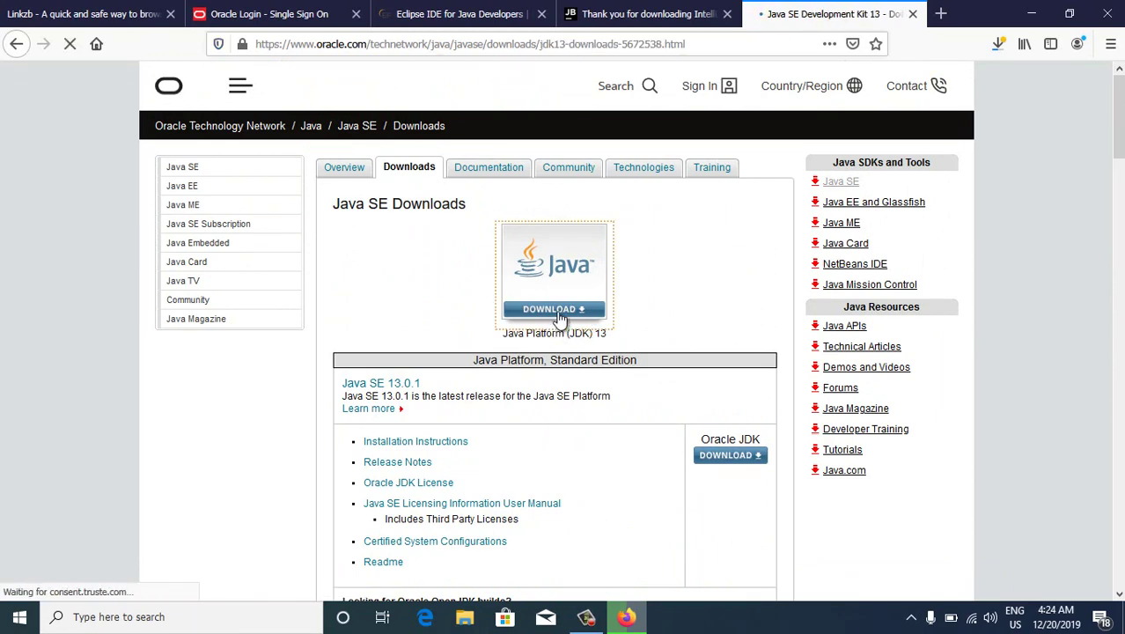
scroll(531, 284, down, 4)
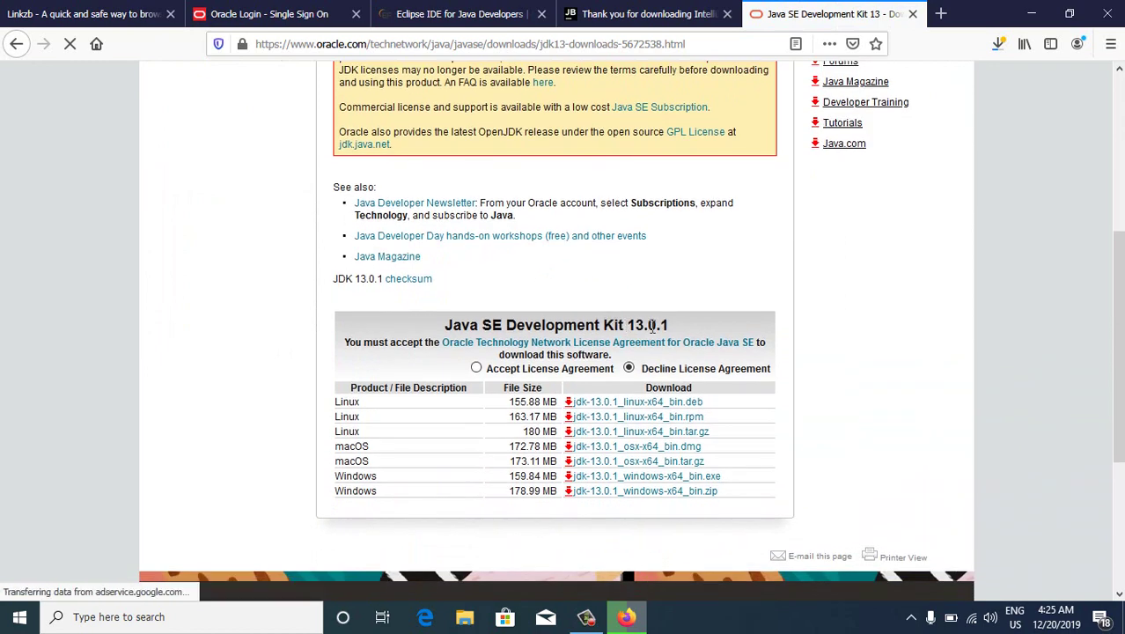
click(476, 369)
scroll(480, 365, down, 2)
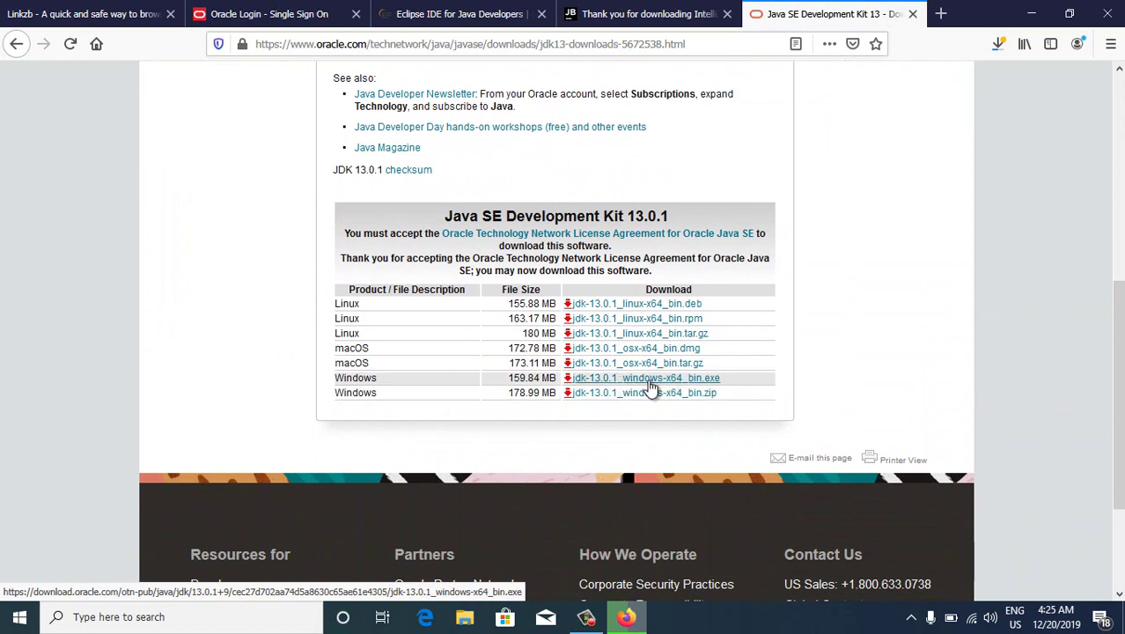
Save jdk-13.0.1_windows-x64_bin.exe and check it completed at 160 MB in the downloads list
click(649, 381)
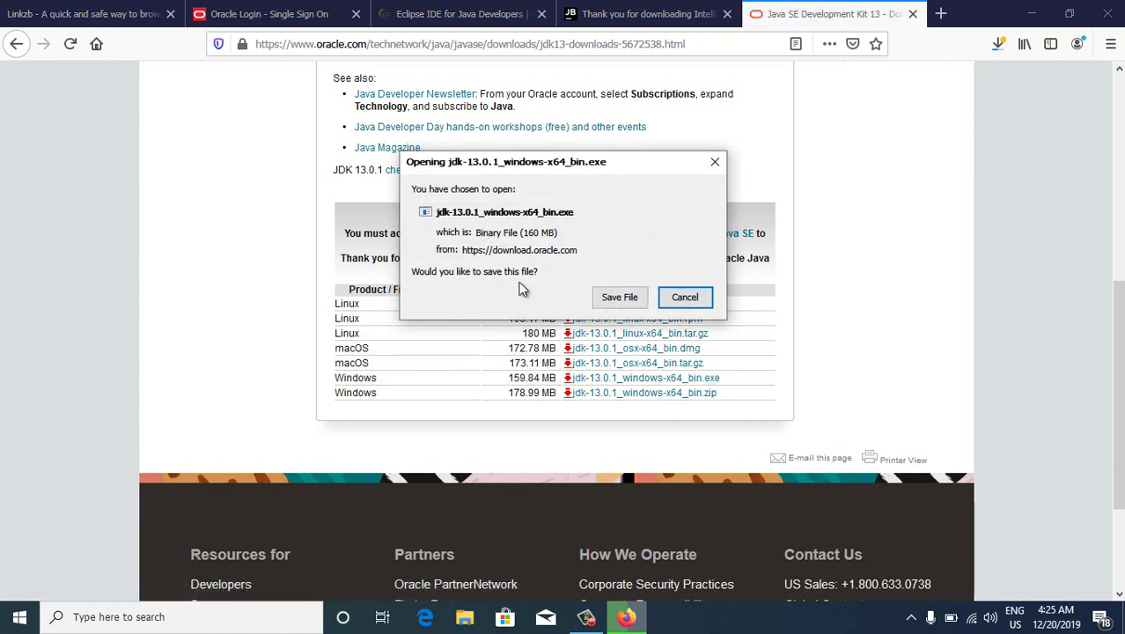
click(620, 299)
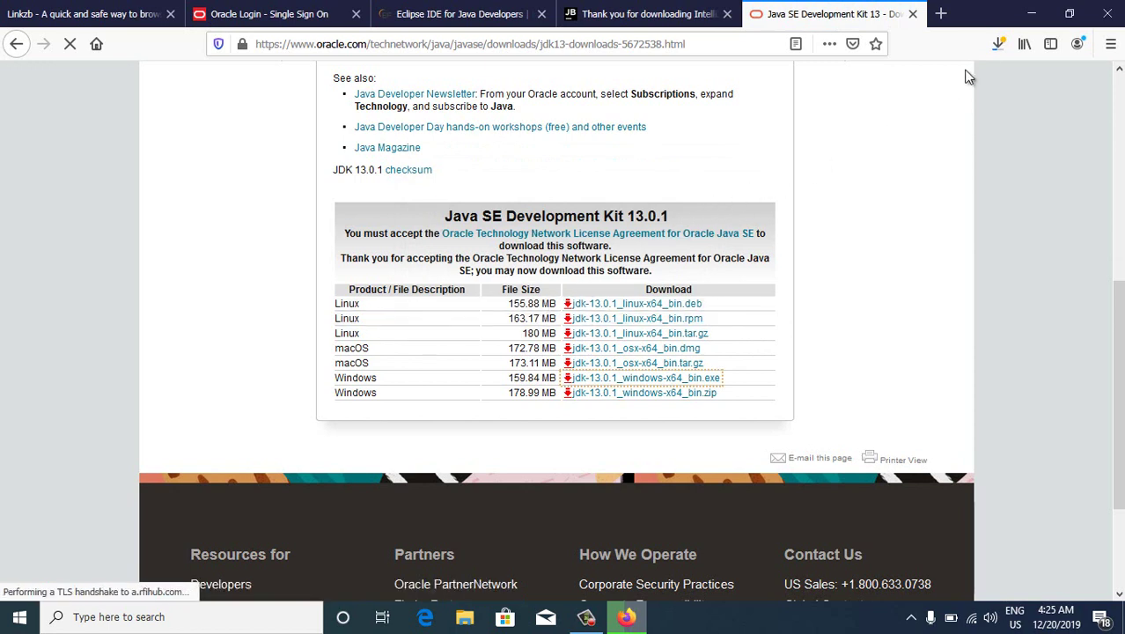
click(998, 46)
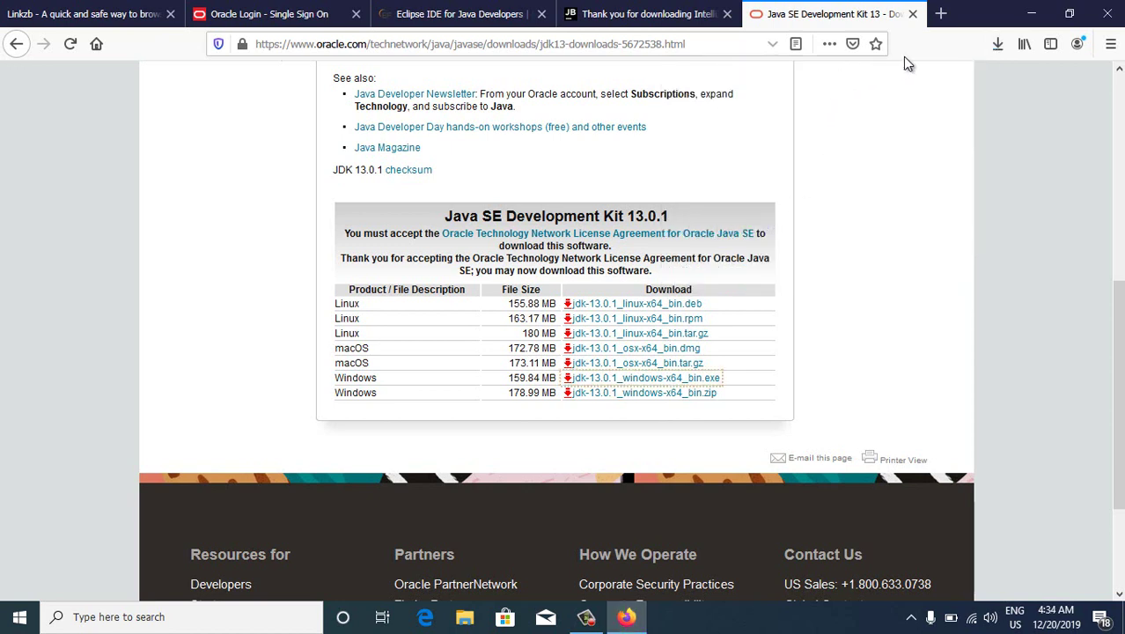
click(996, 46)
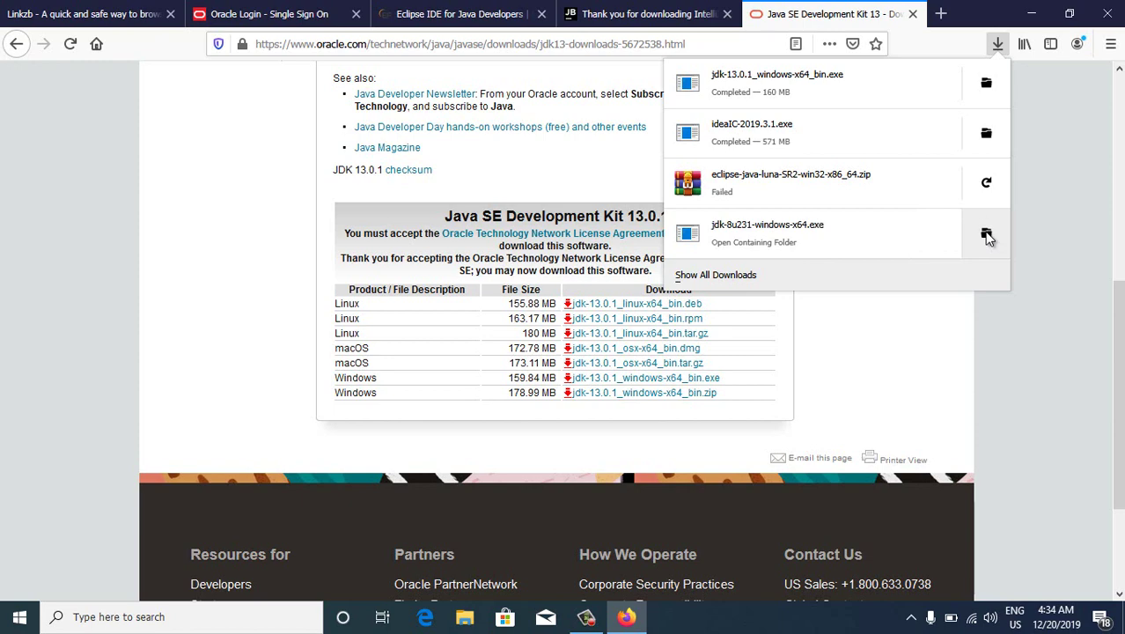
Open the Downloads folder, disconnect from Wi-Fi, and select the jdk-8u231-windows-x64 installer
click(987, 235)
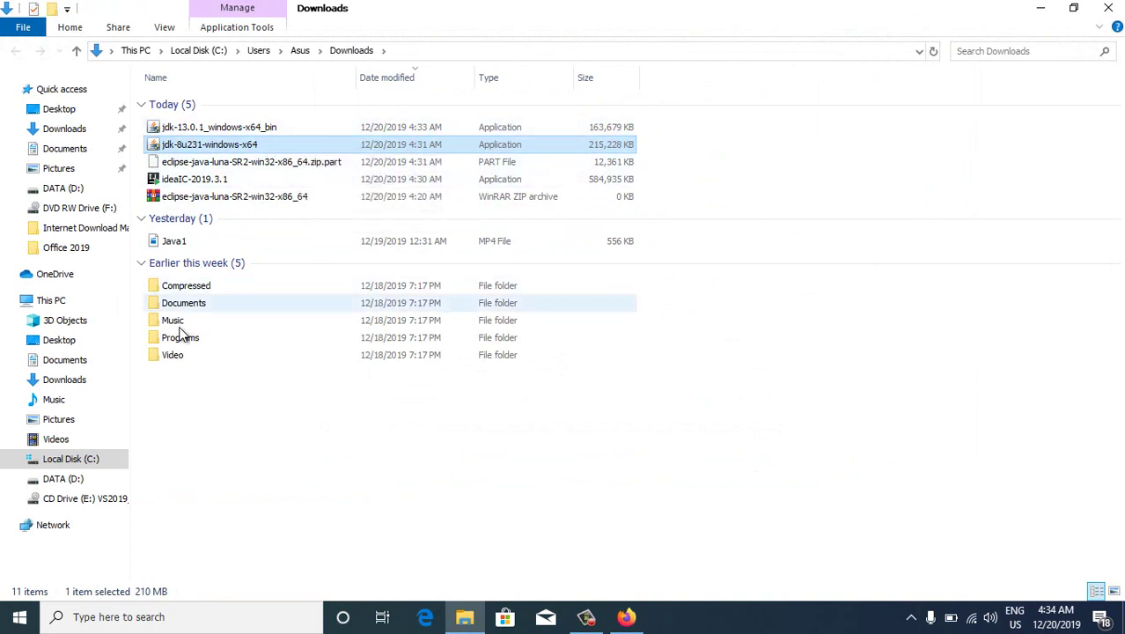
click(62, 137)
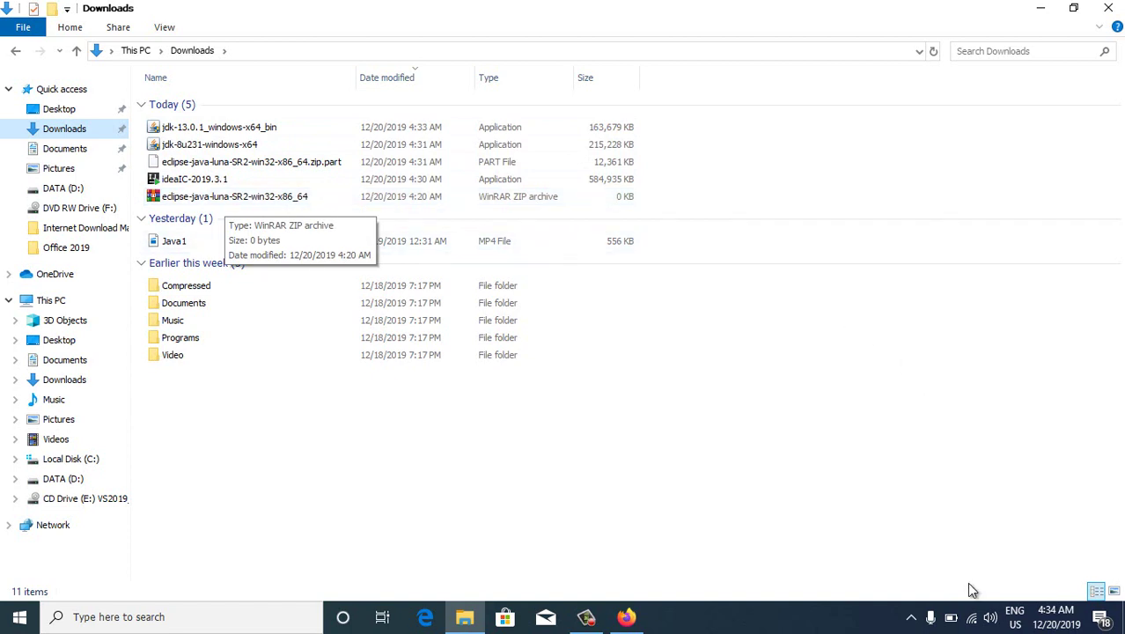
click(972, 618)
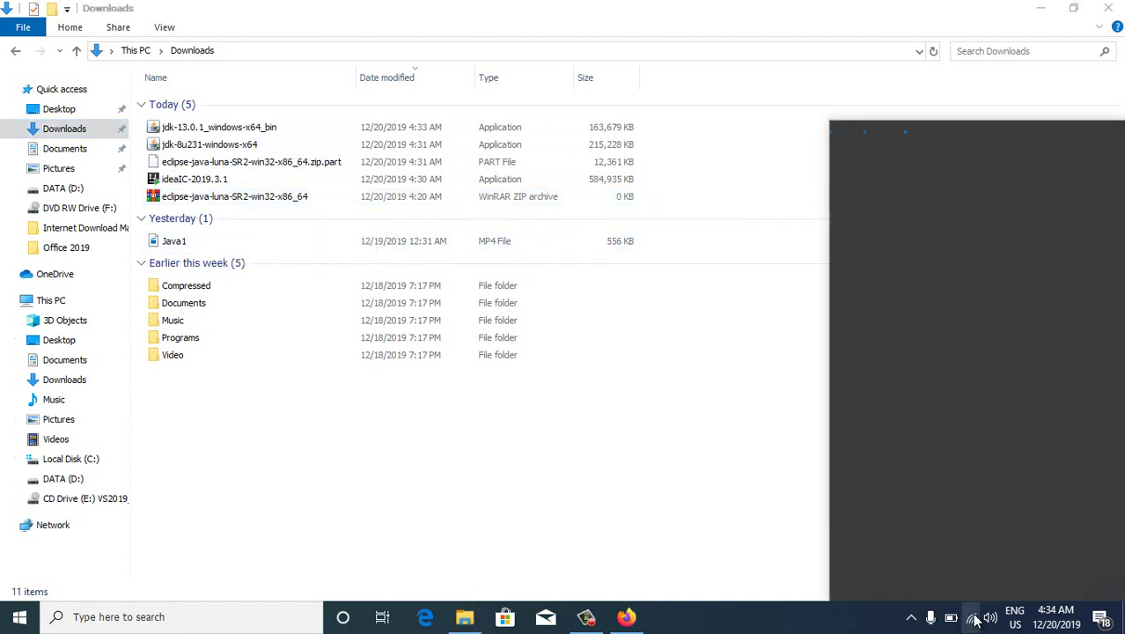
click(1028, 228)
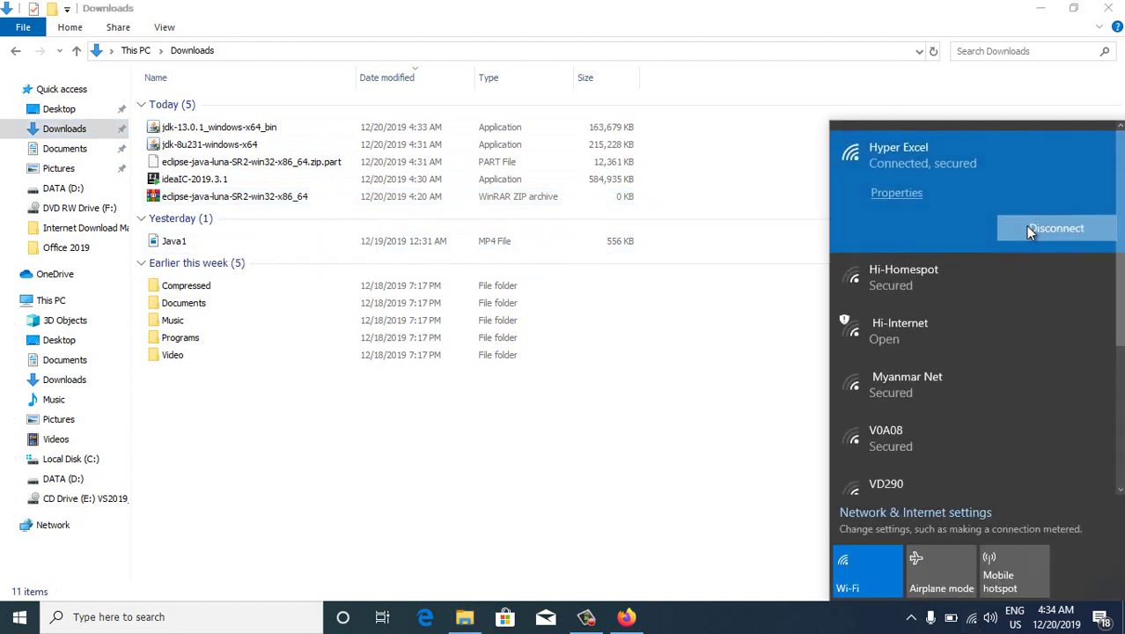
click(679, 373)
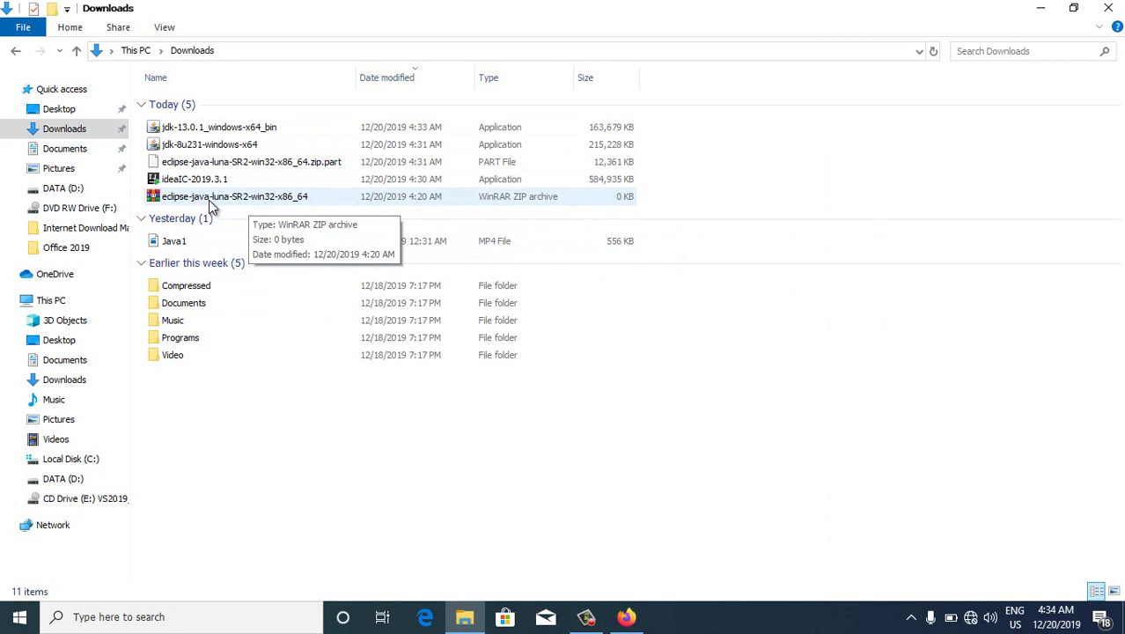
click(215, 146)
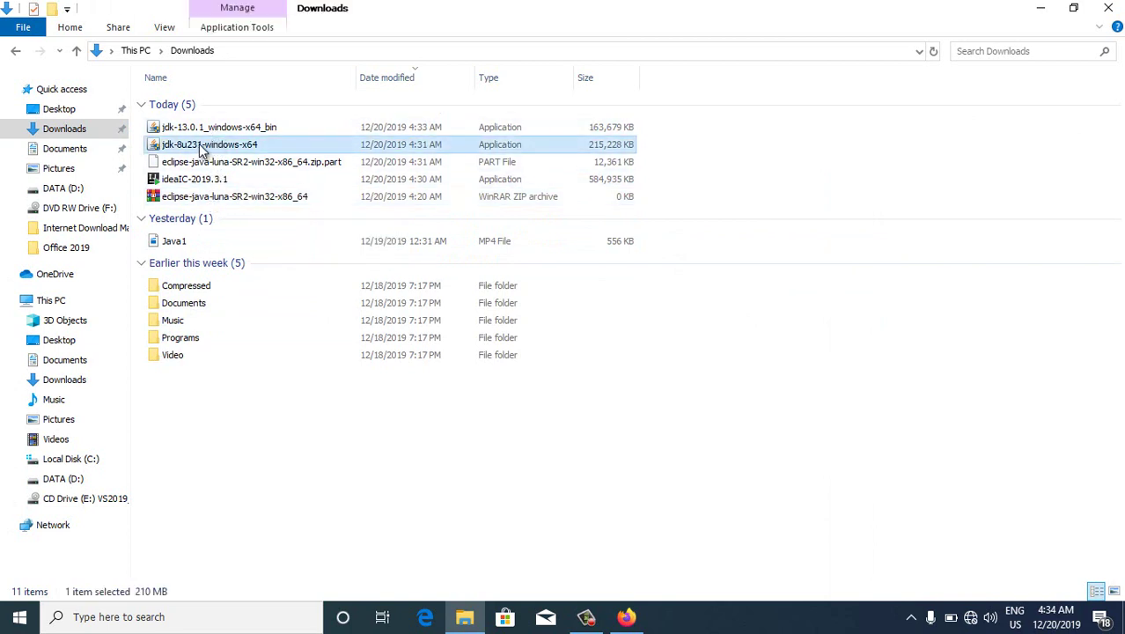
click(205, 145)
Run jdk-8u231-windows-x64 as administrator past SmartScreen, then minimize Explorer and Firefox
right_click(205, 146)
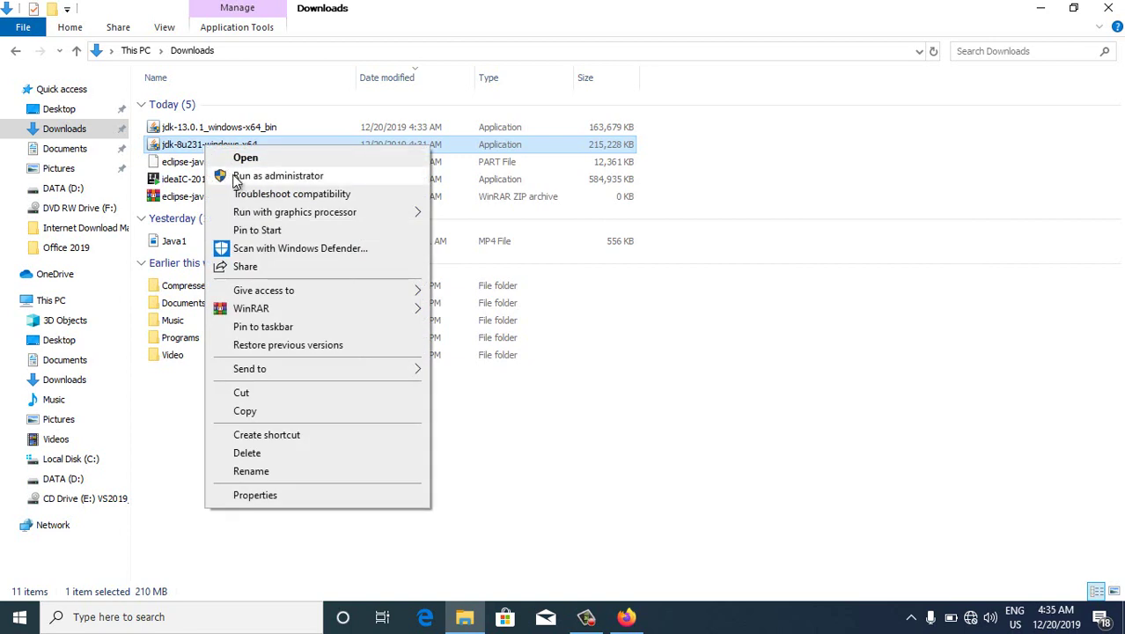
click(234, 178)
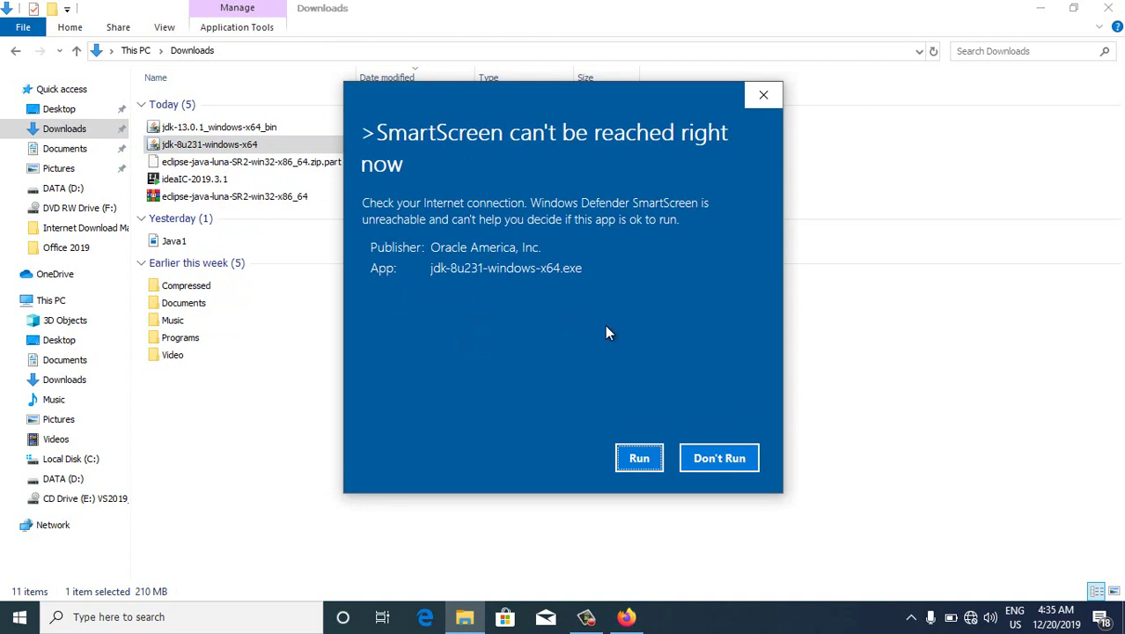
click(642, 459)
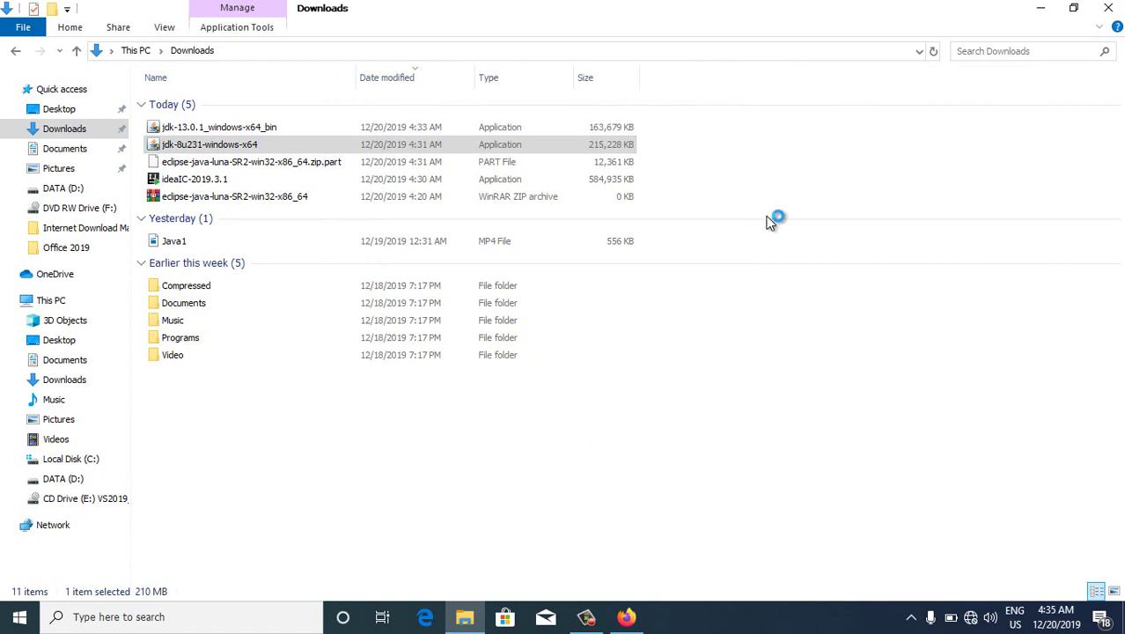
click(1039, 9)
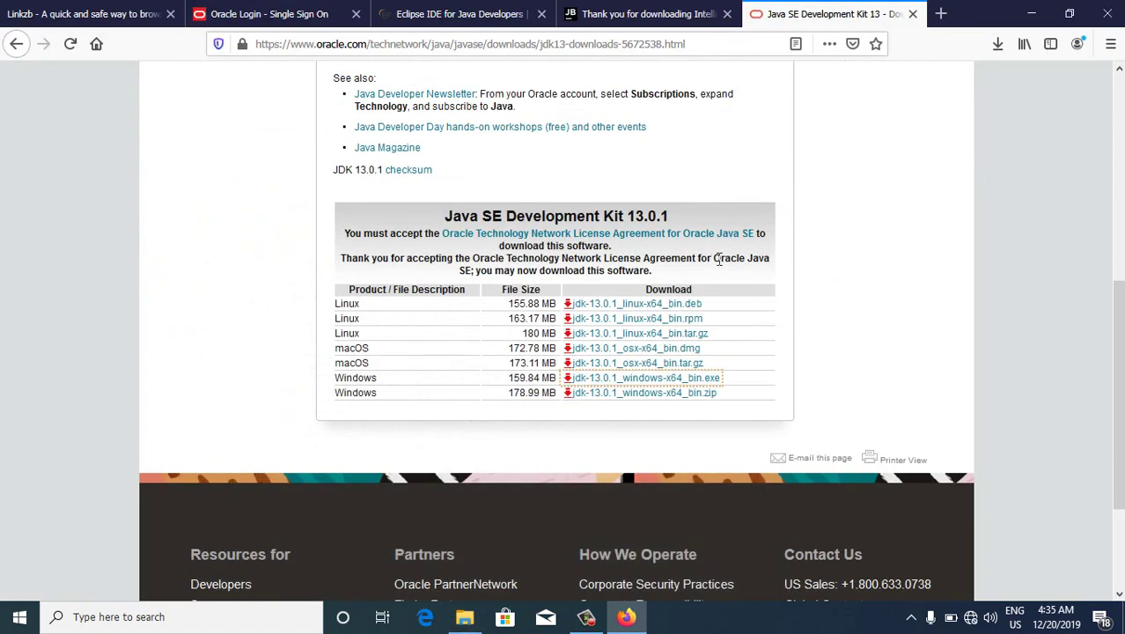
click(1026, 11)
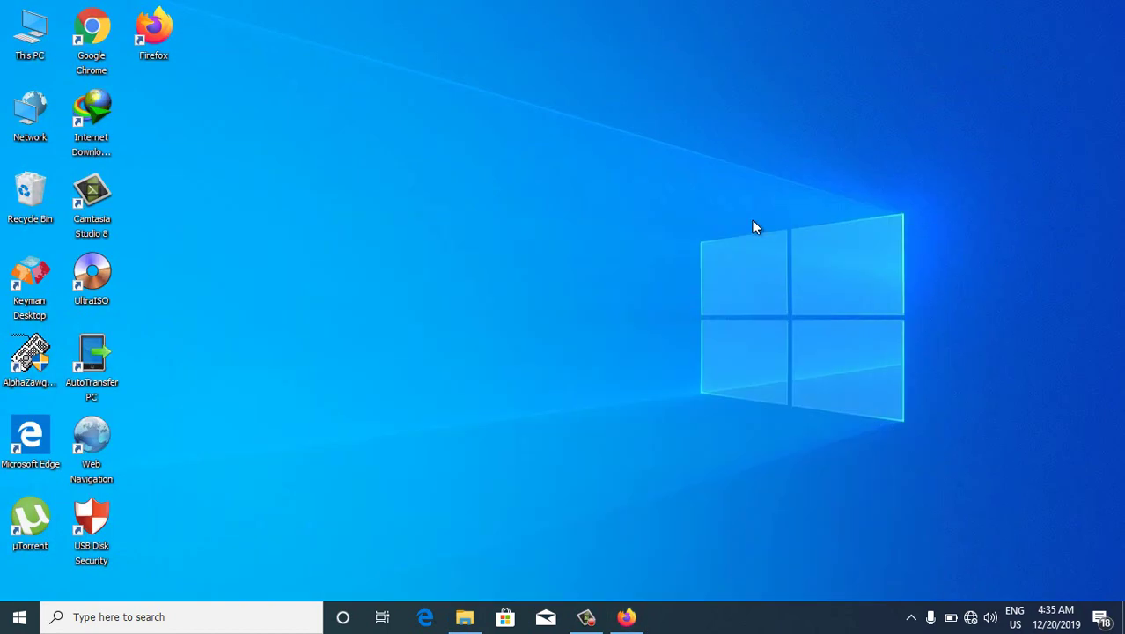
Refresh the desktop until the JDK 8u231 setup wizard appears, then move past its welcome page
right_click(710, 176)
click(720, 178)
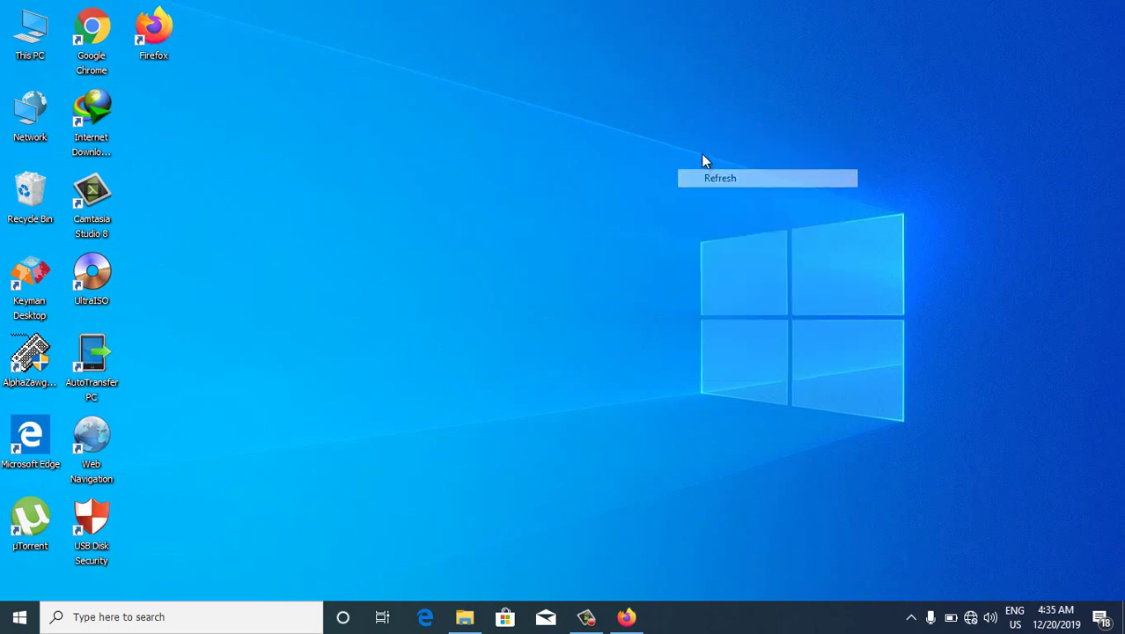
right_click(677, 127)
click(695, 167)
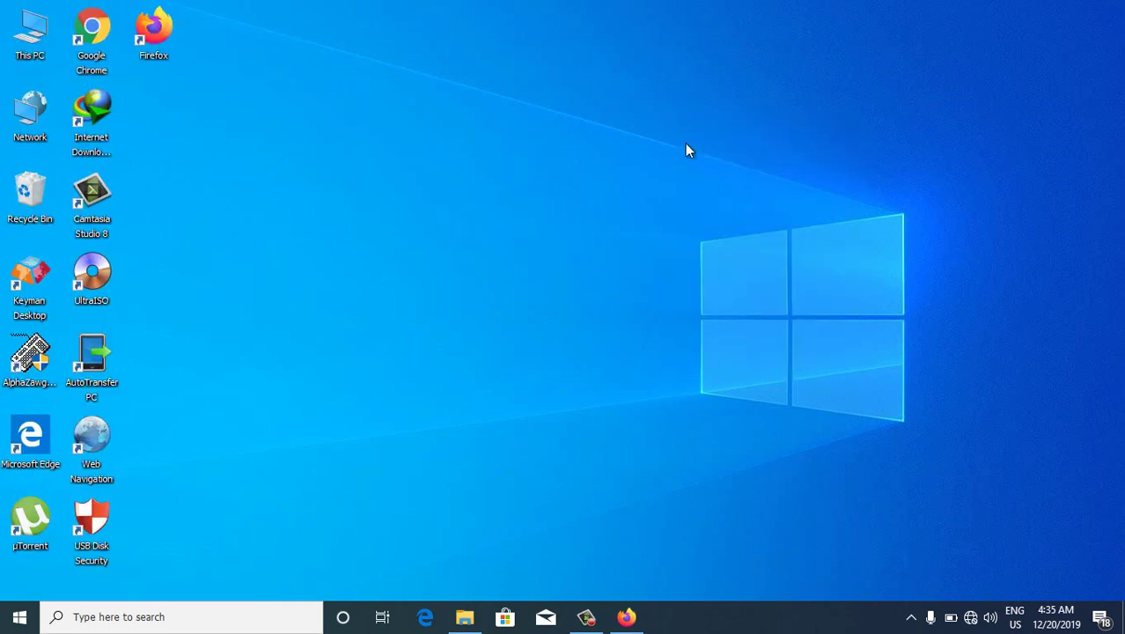
right_click(670, 115)
click(700, 166)
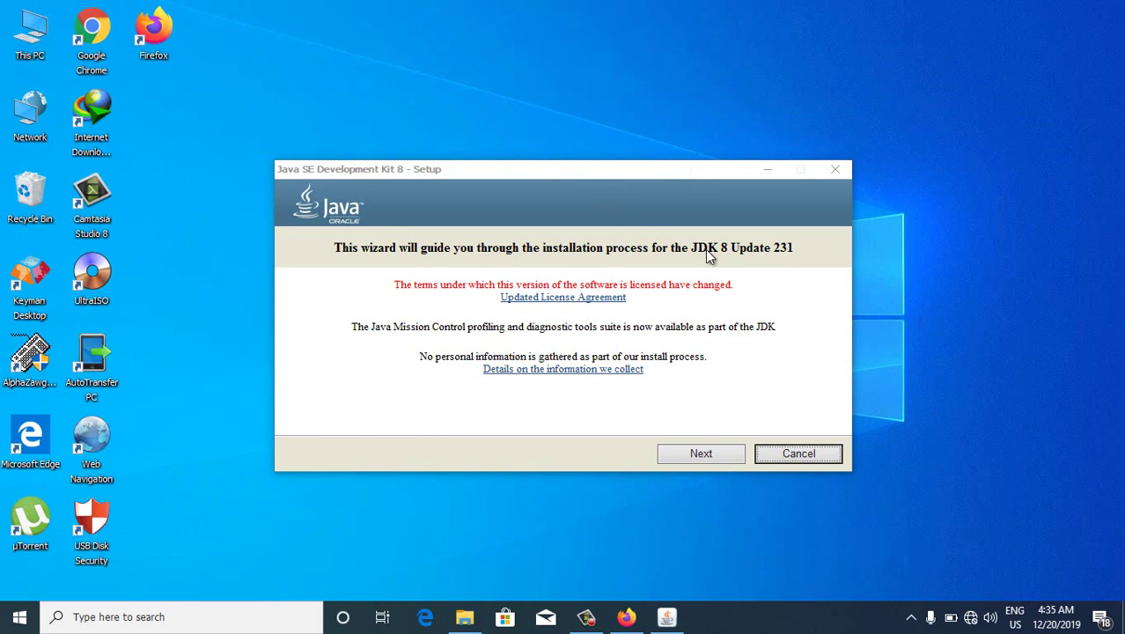
click(685, 456)
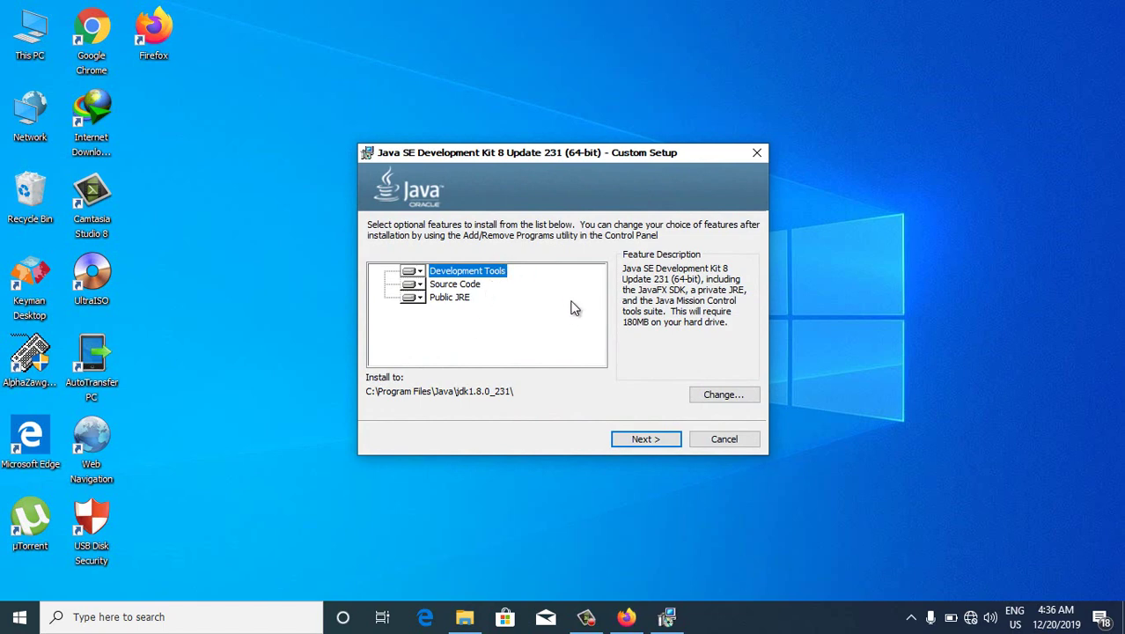
Install JDK 8u231 with default features and the default JRE folder jre1.8.0_231, then close the installer
click(641, 442)
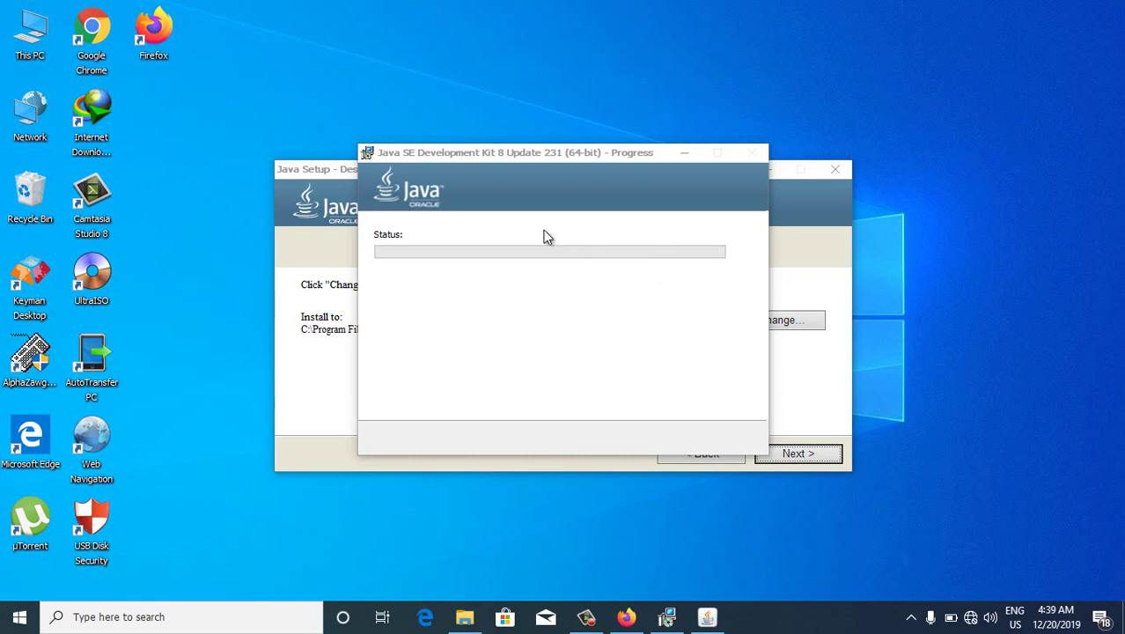
click(331, 176)
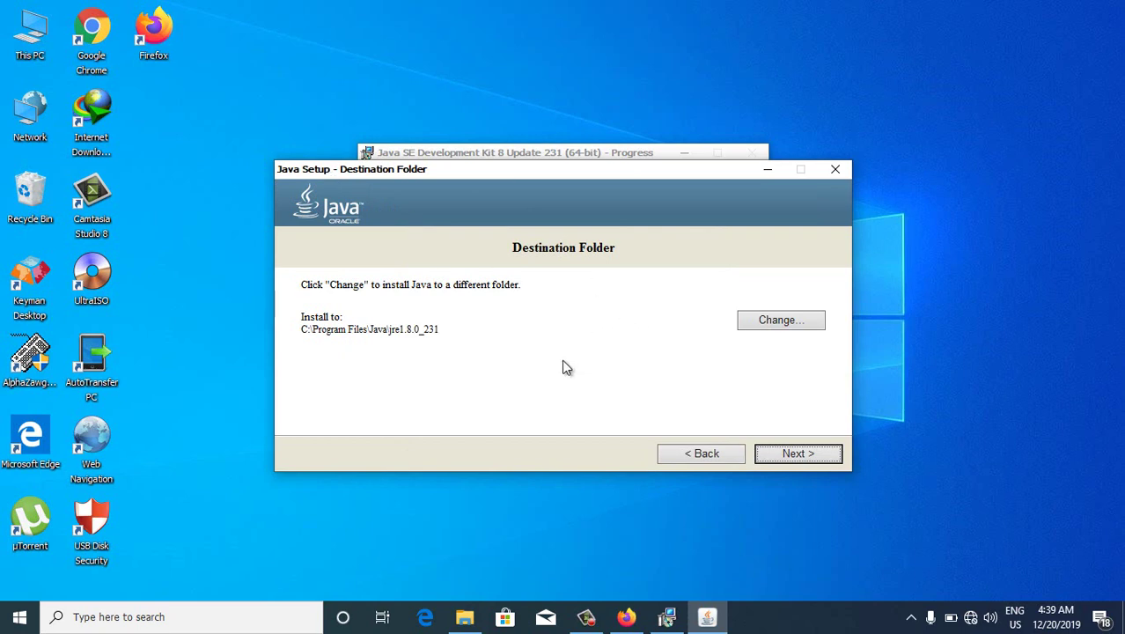
click(780, 457)
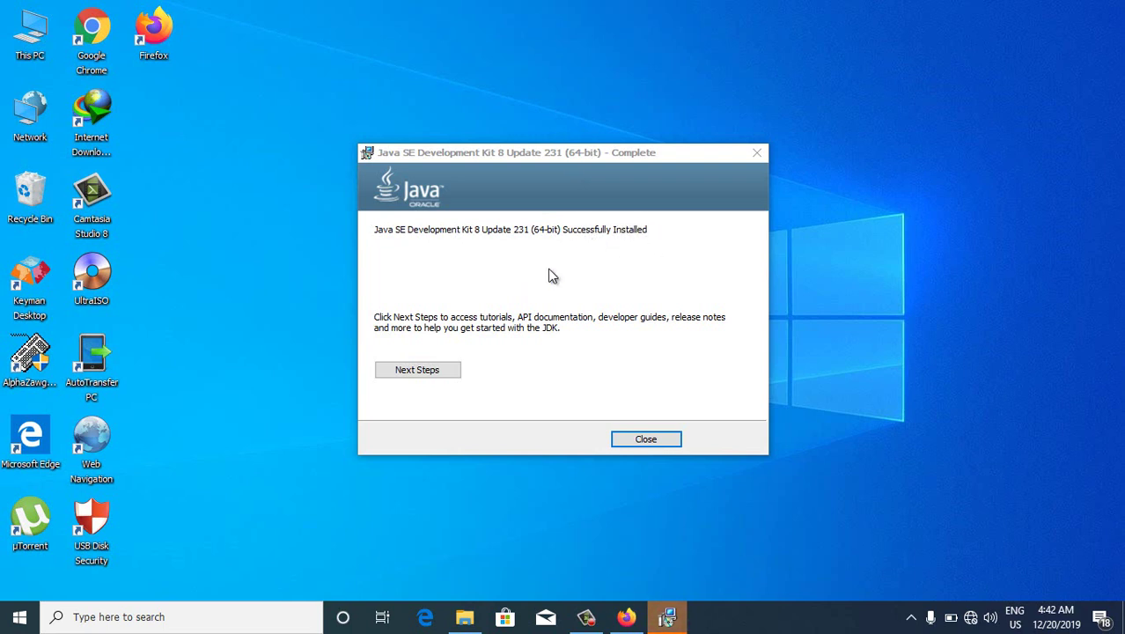
click(642, 445)
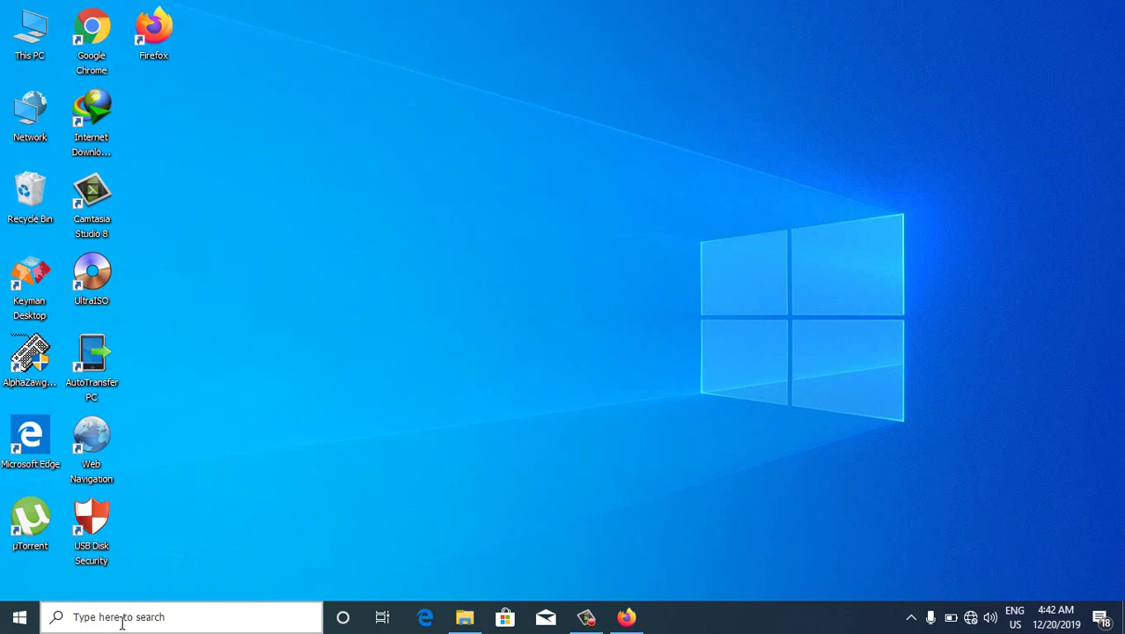
Open Command Prompt via a 'com' search, run java, review its usage help, and close it
click(122, 619)
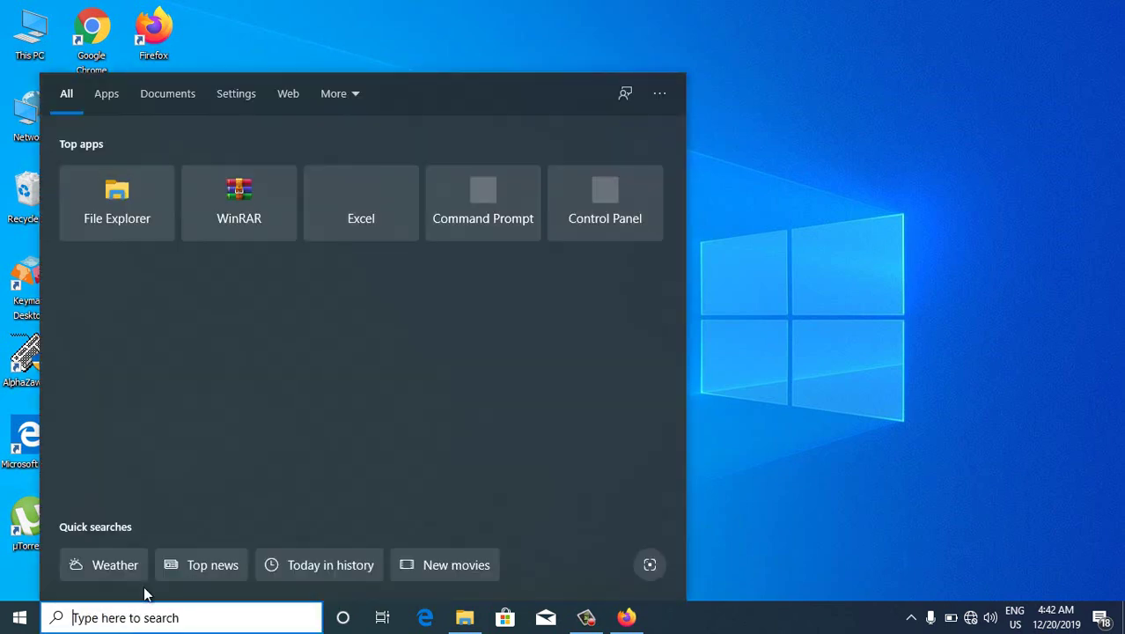
text(com)
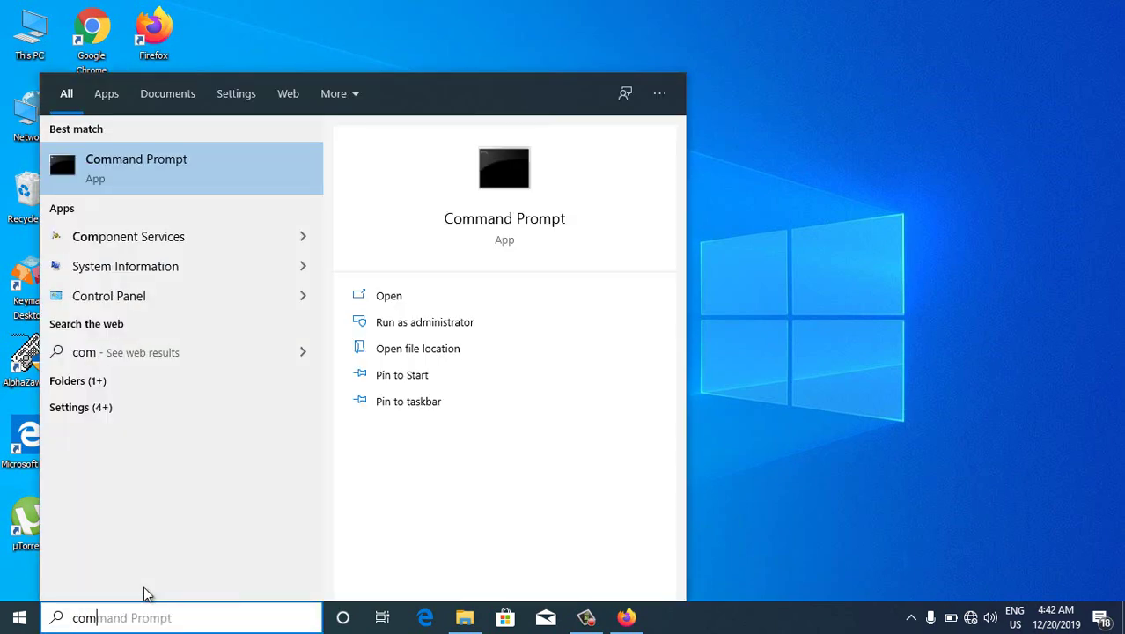
click(183, 181)
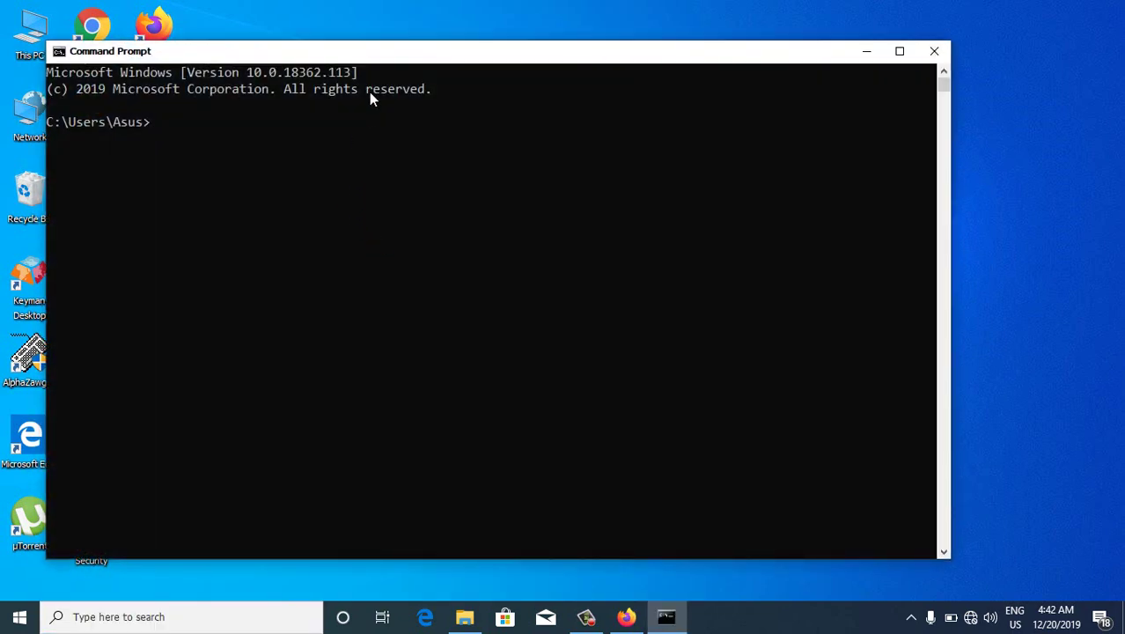
drag(380, 55, 463, 65)
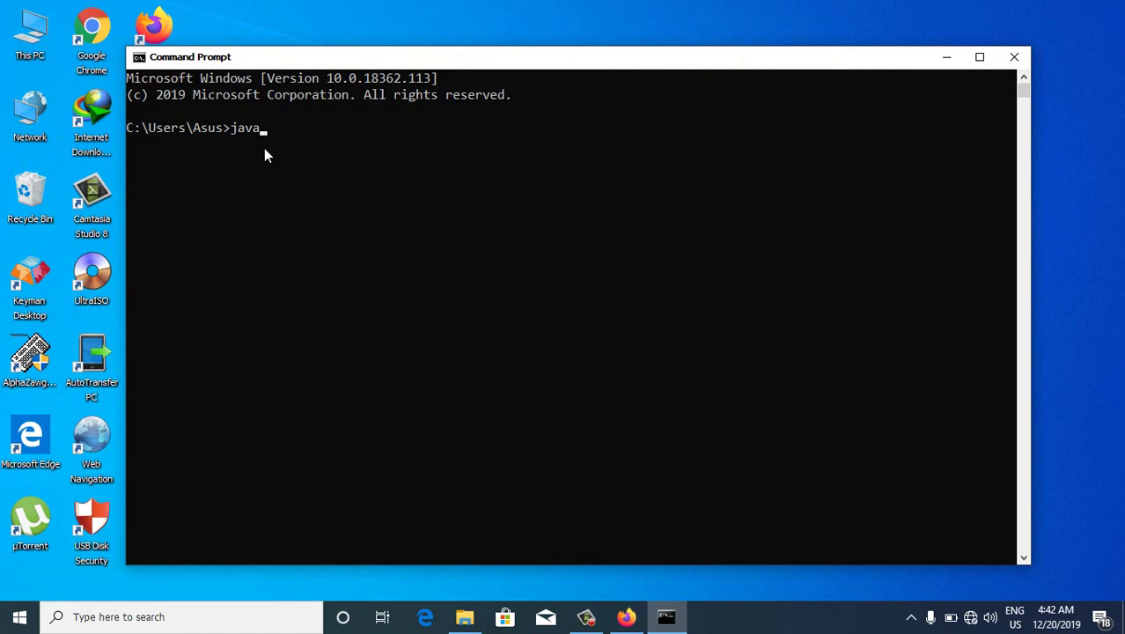
key(Return)
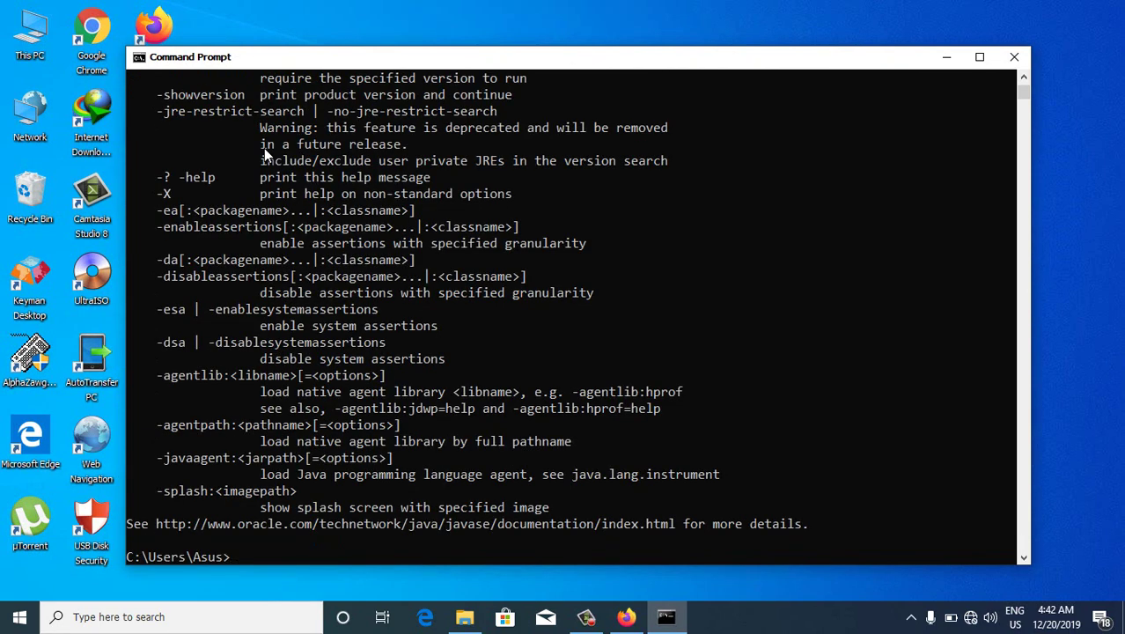
scroll(301, 192, up, 2)
scroll(301, 193, up, 6)
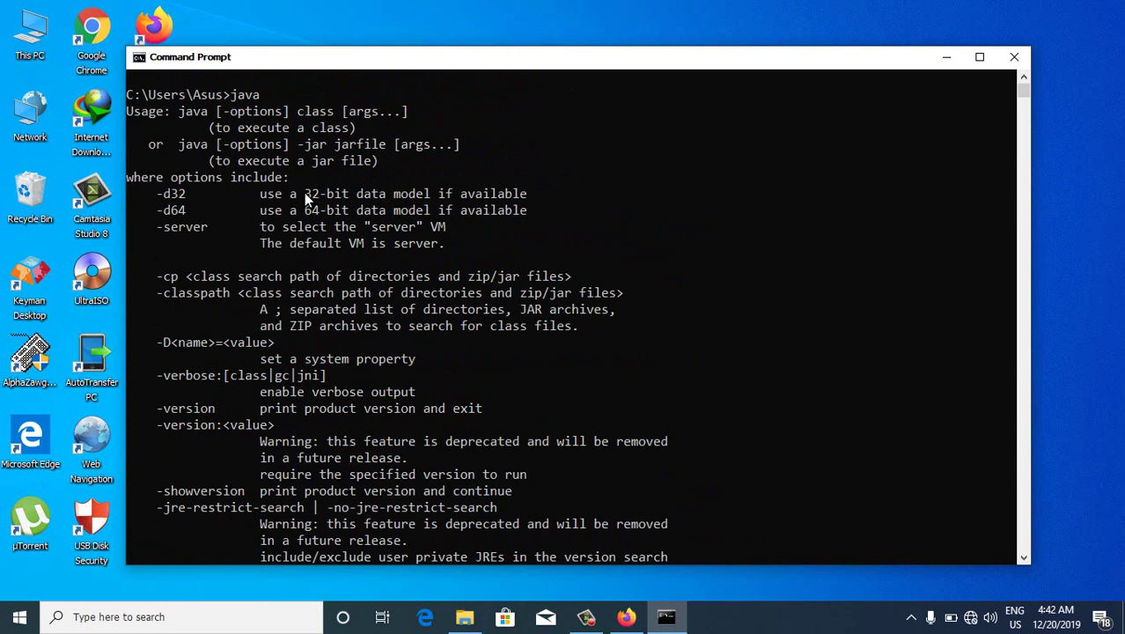
scroll(304, 193, down, 5)
scroll(305, 191, down, 6)
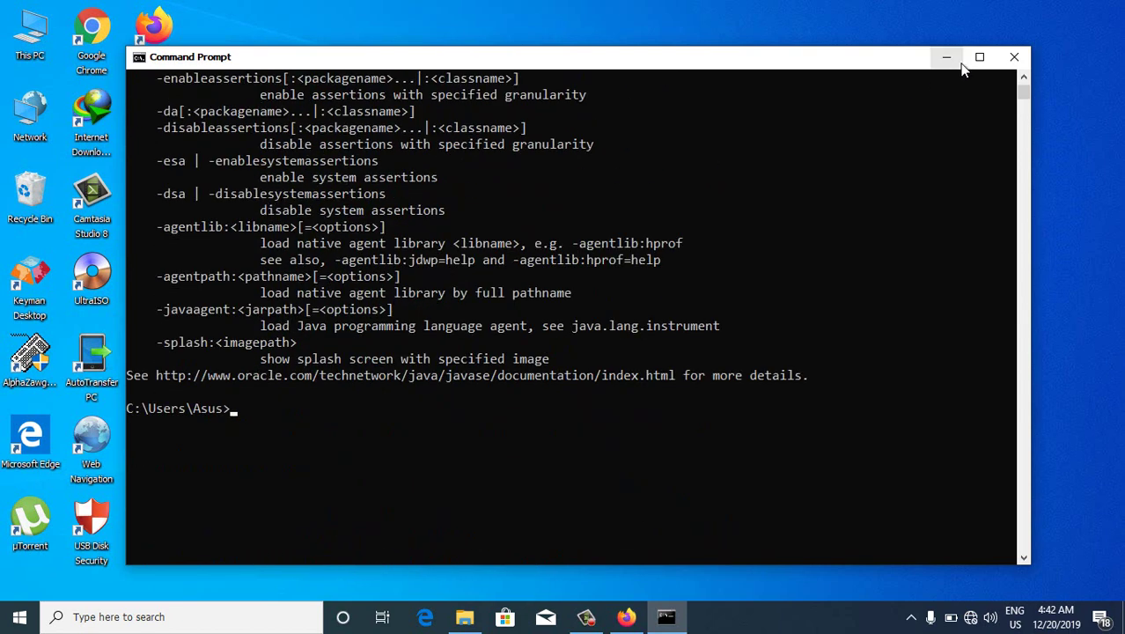
click(1011, 59)
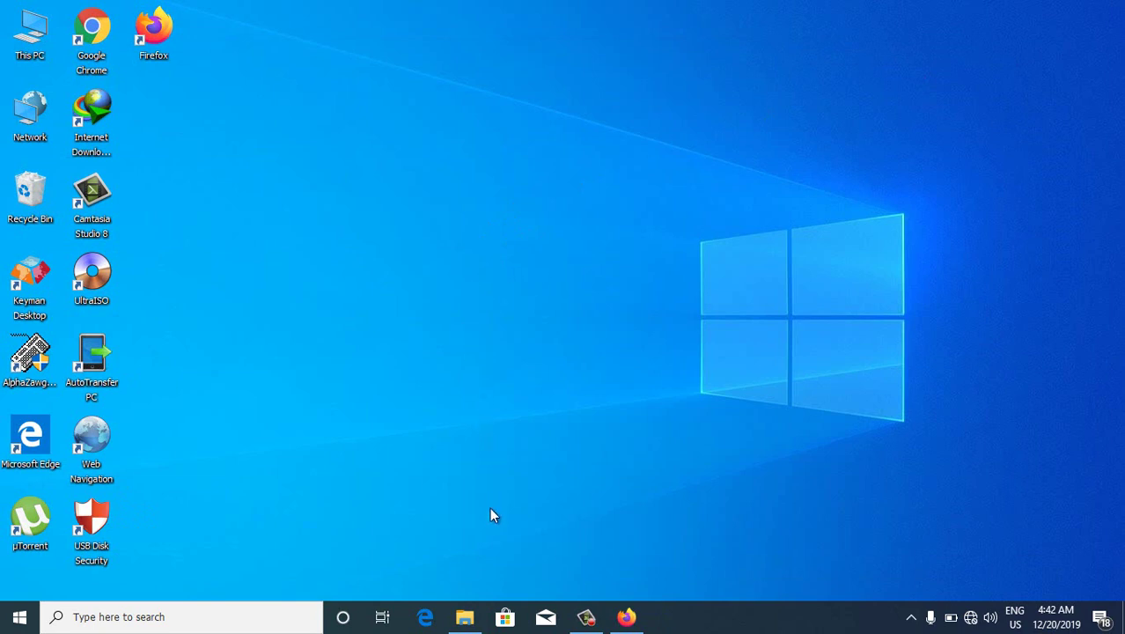
In File Explorer, open Local Disk (C:) > Program Files > Java
click(464, 617)
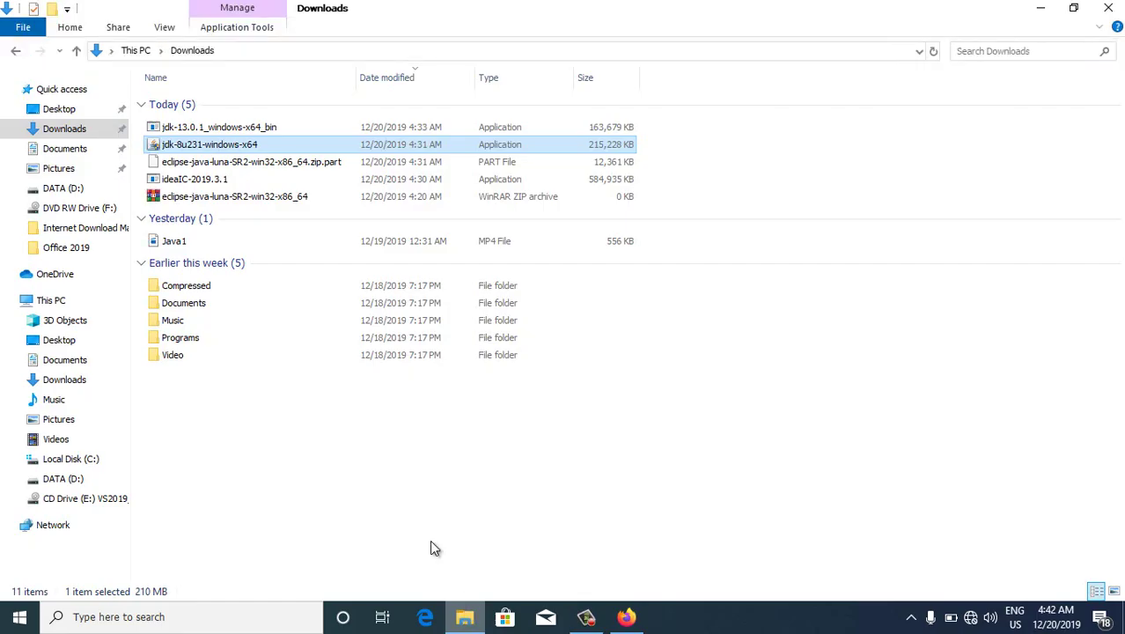
click(93, 461)
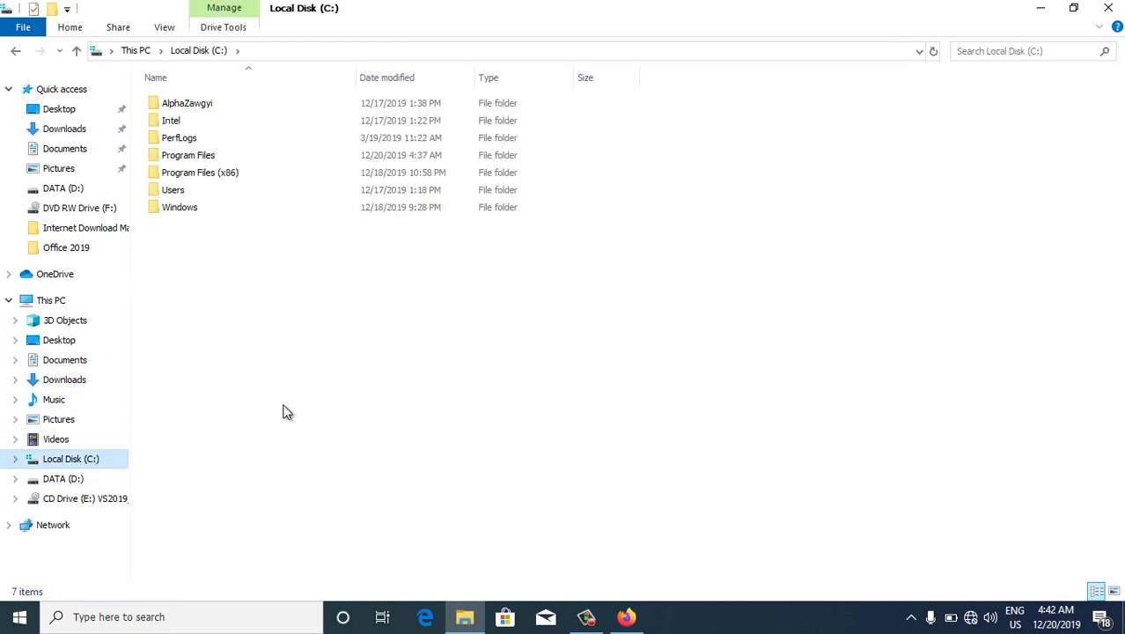
double_click(291, 157)
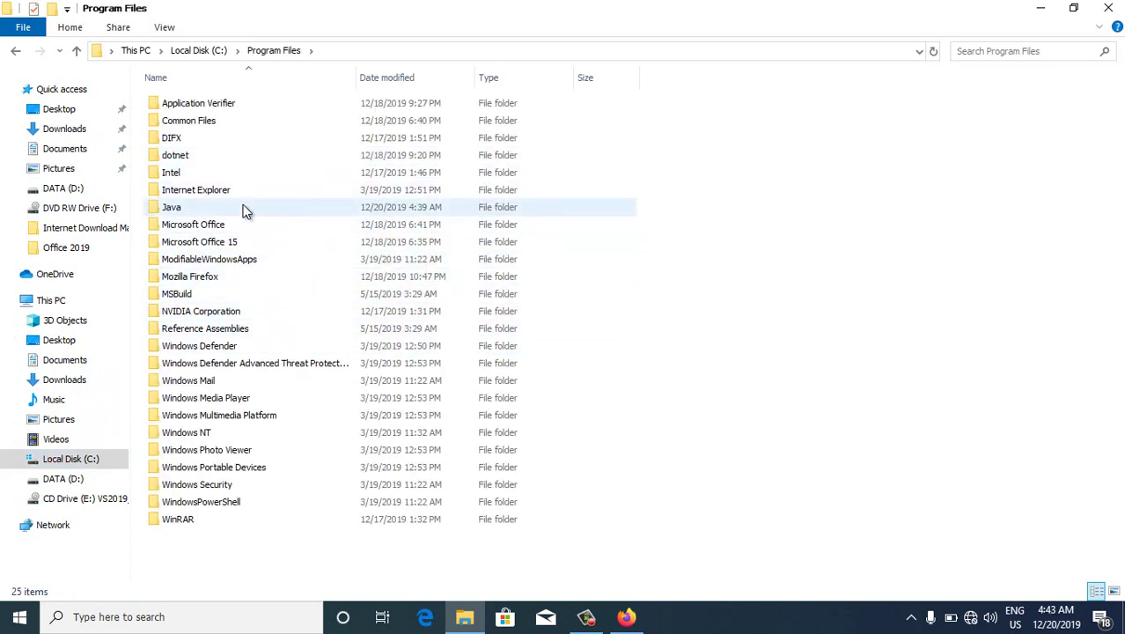
click(245, 210)
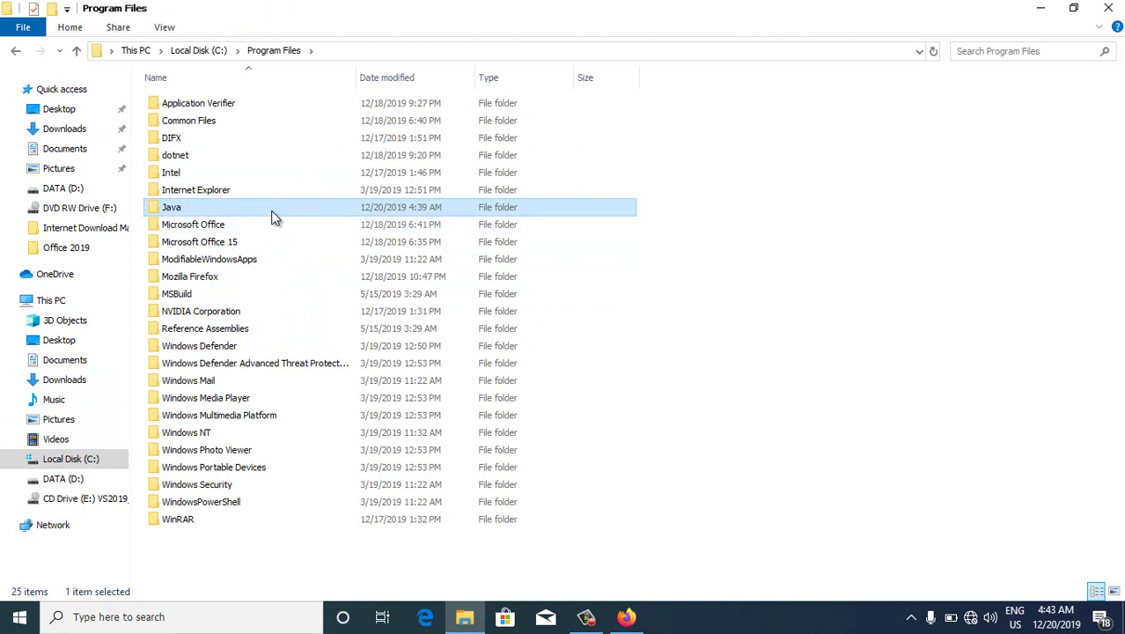
double_click(272, 214)
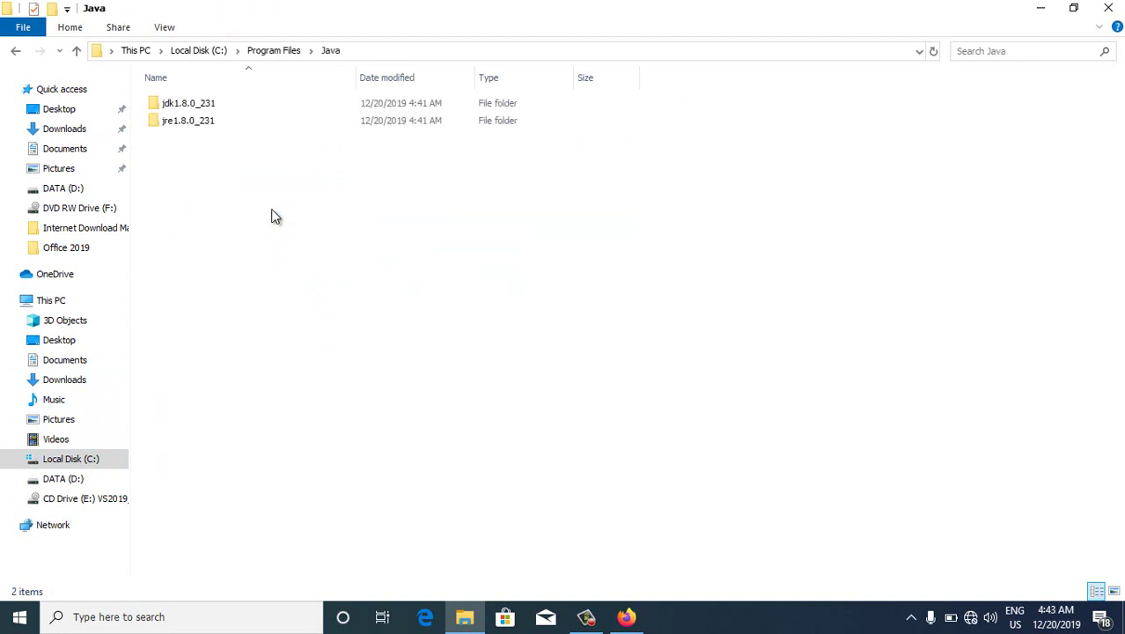
Open jdk1.8.0_231\bin and look over programs like appletviewer, jarsigner and javac
drag(273, 173, 224, 97)
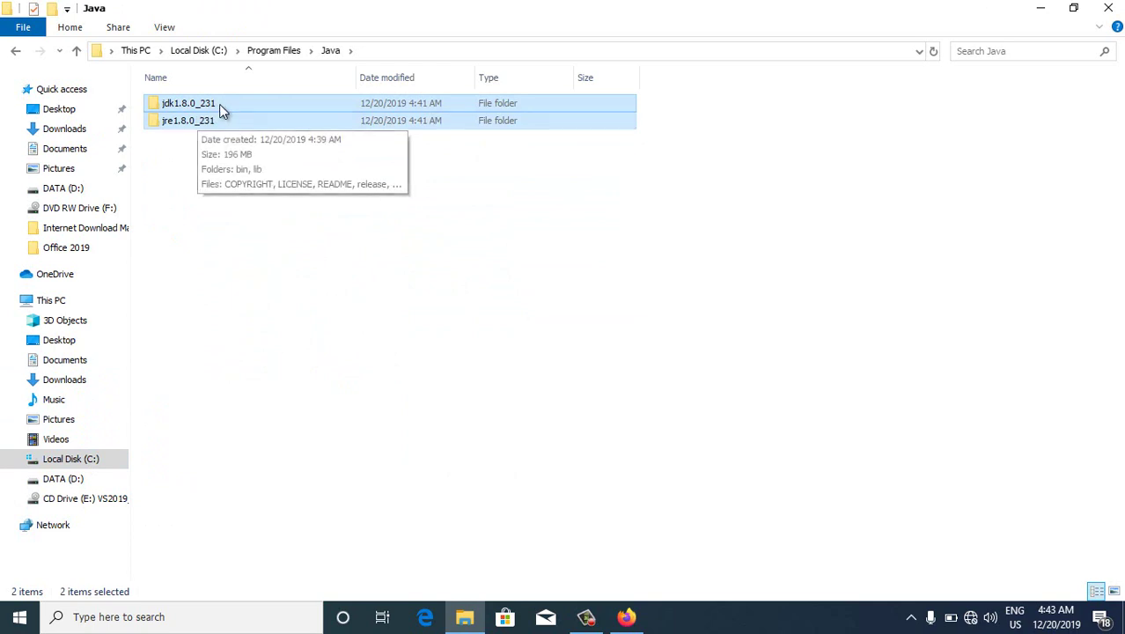
click(207, 105)
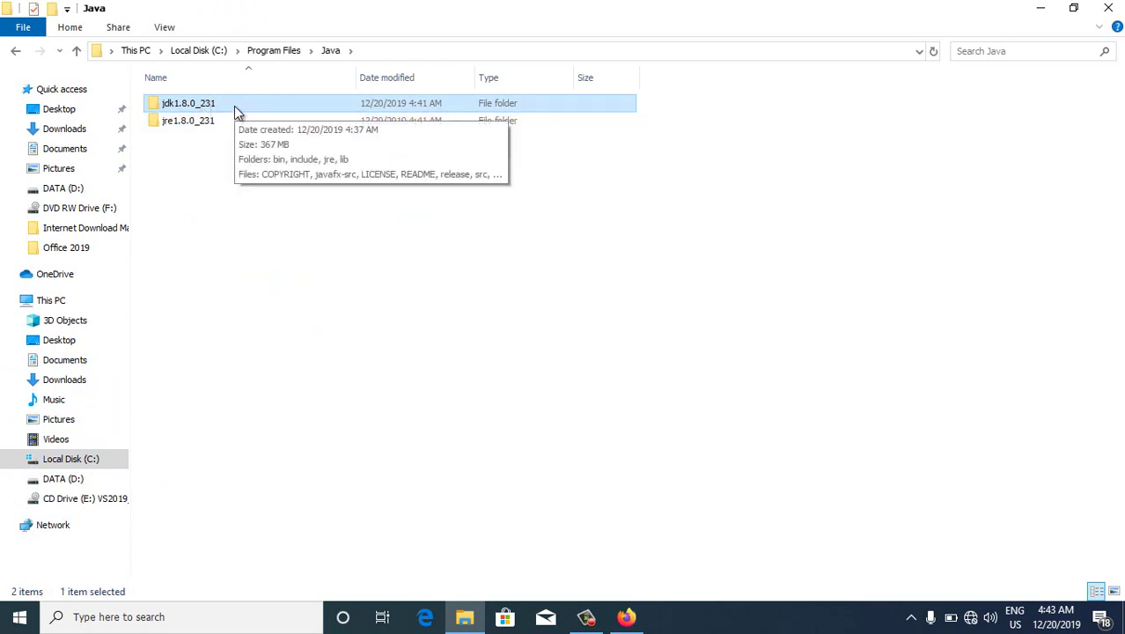
double_click(234, 106)
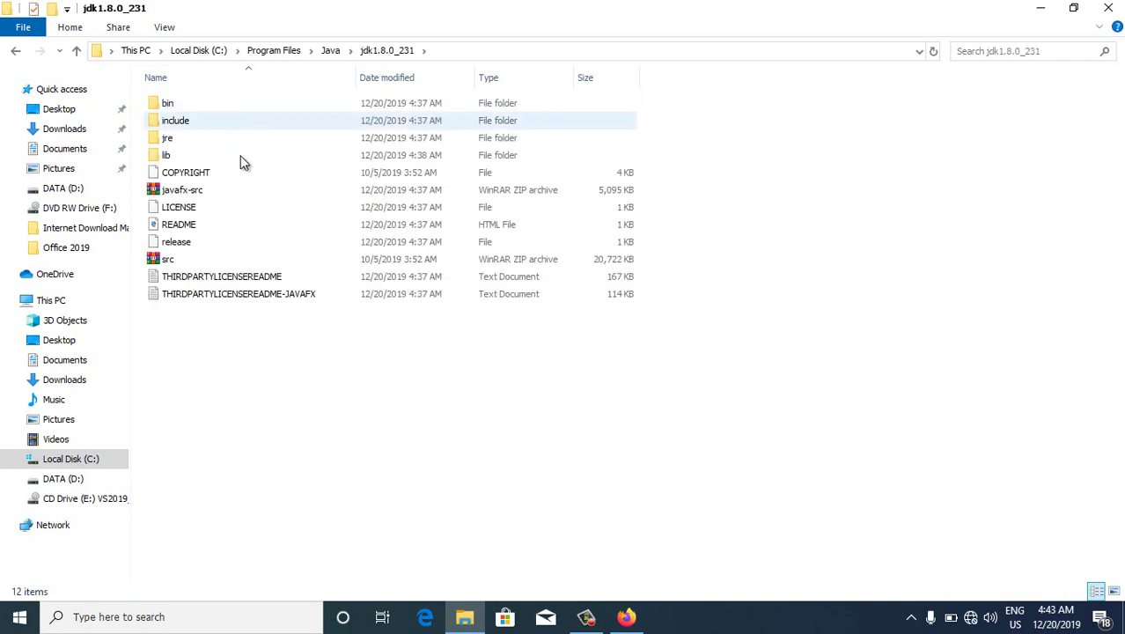
double_click(248, 111)
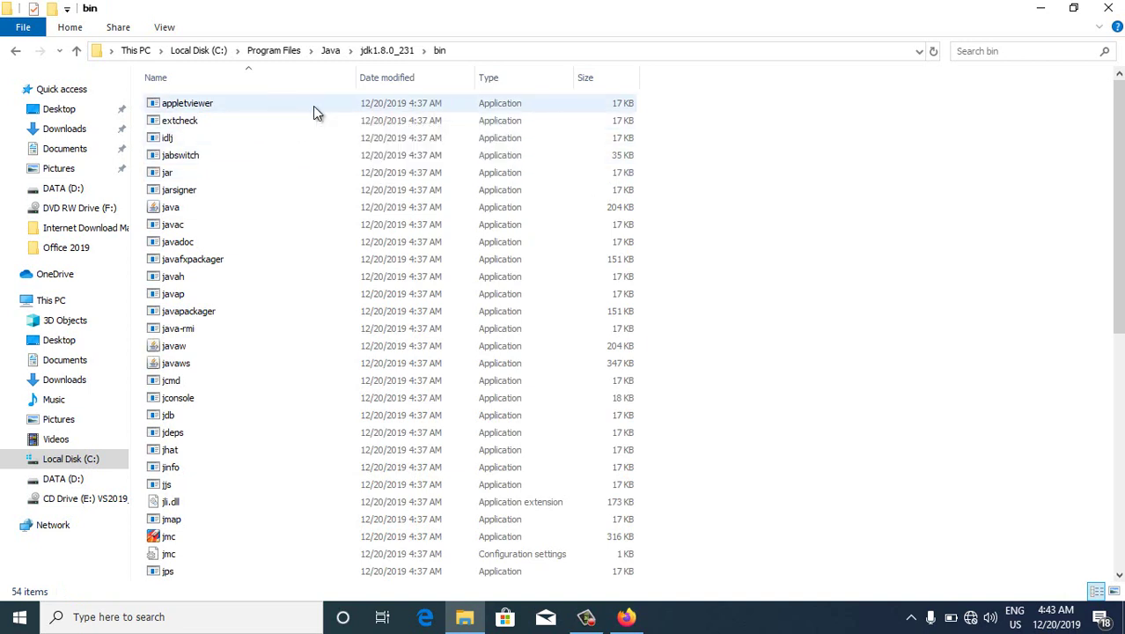
click(313, 108)
click(284, 190)
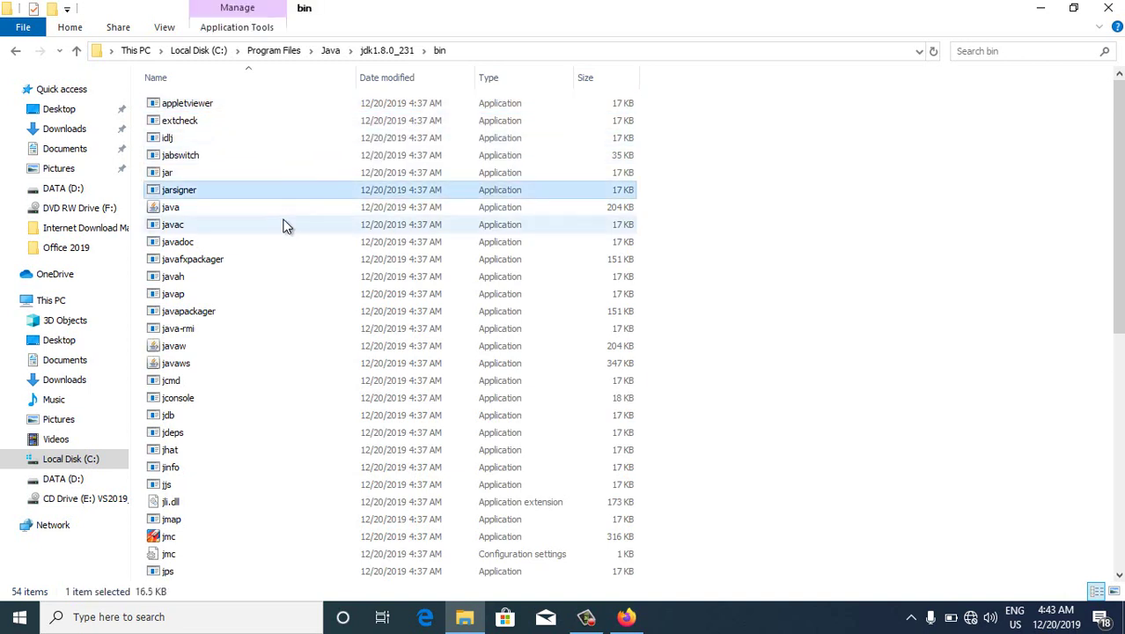
click(284, 224)
click(300, 112)
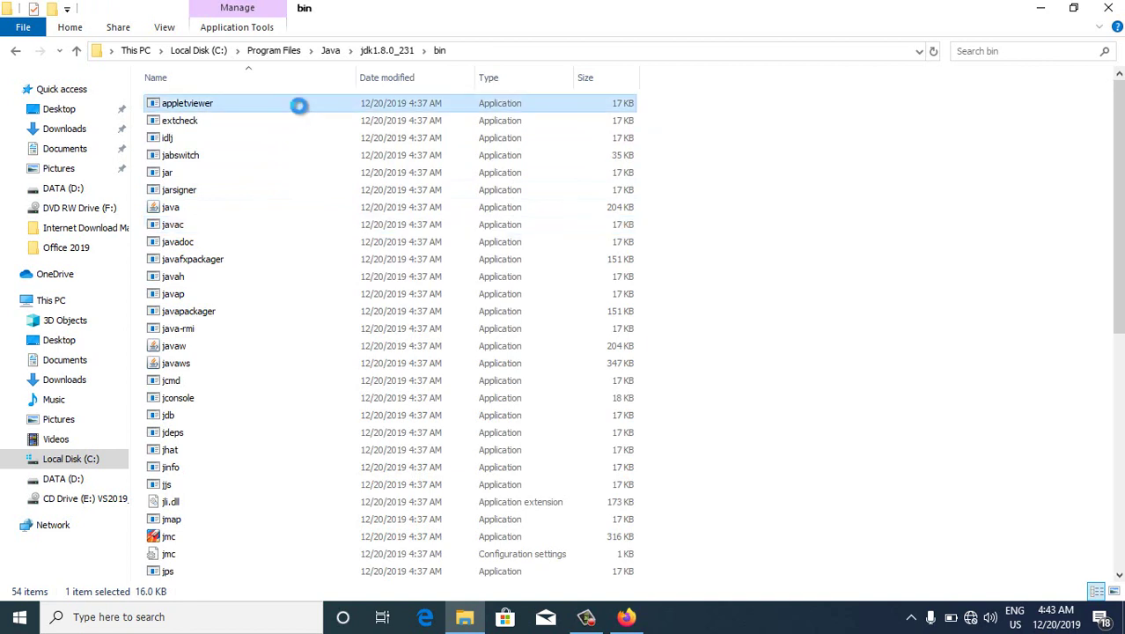
Check appletviewer's Properties and select its location path, then cancel the dialog
right_click(299, 106)
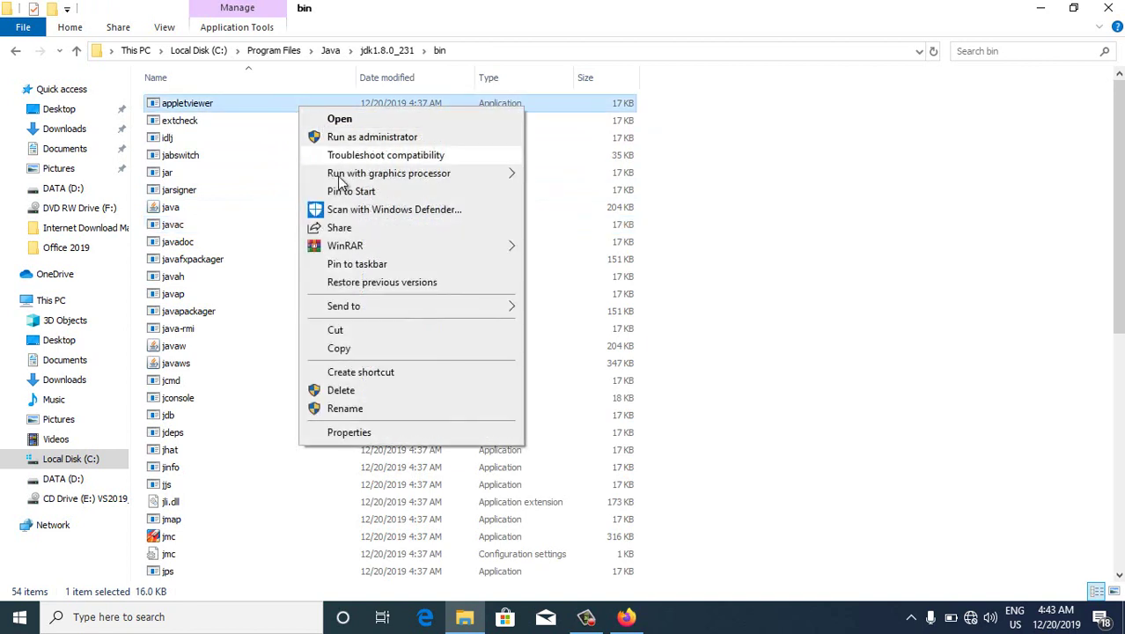
click(369, 432)
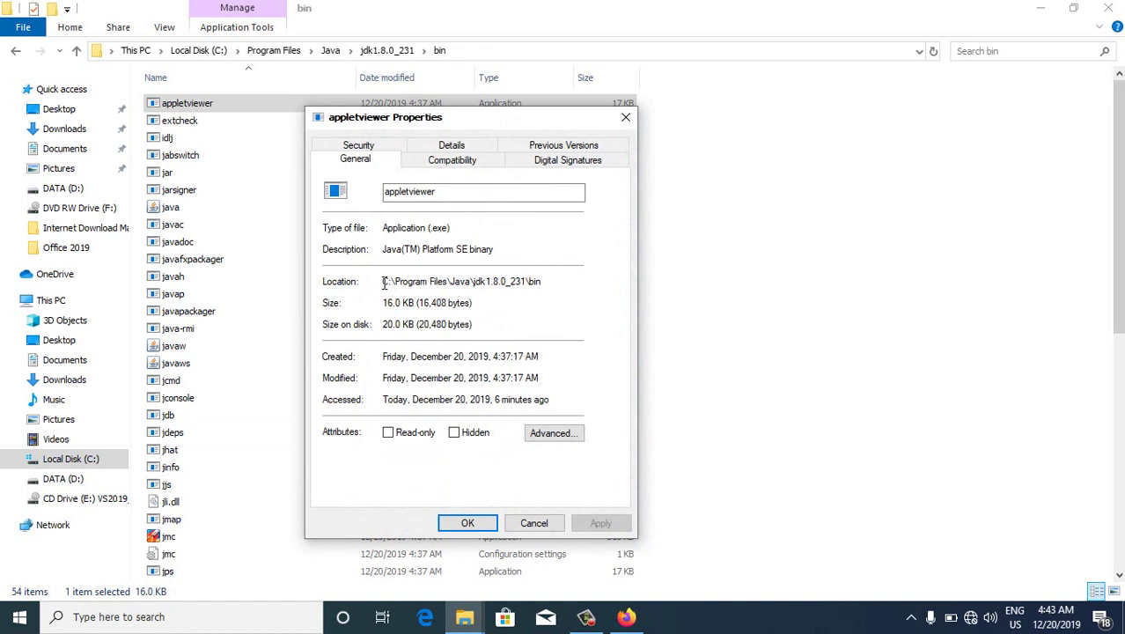
drag(383, 282, 542, 282)
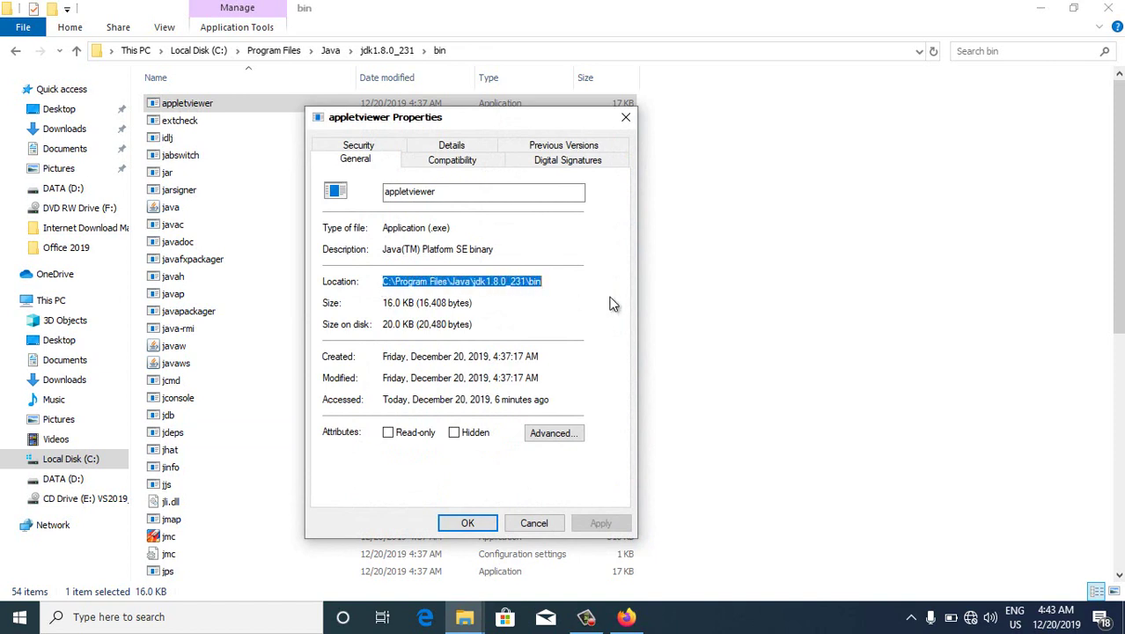
click(548, 523)
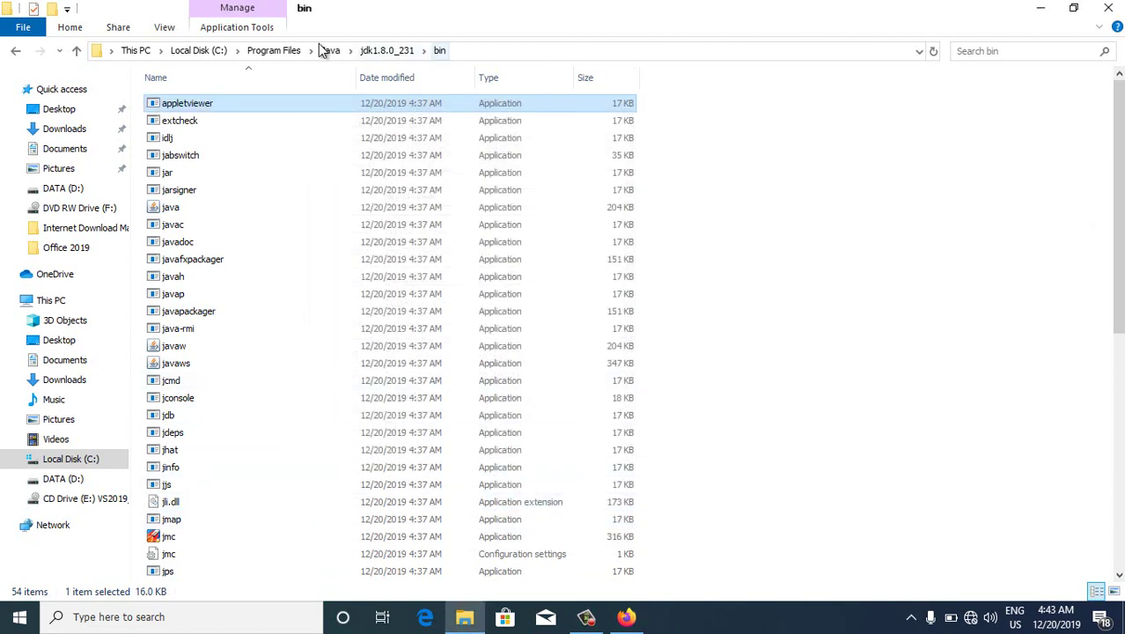
Select the full C:\Program Files\Java\jdk1.8.0_231\bin path in the address bar, then minimize Explorer
click(639, 53)
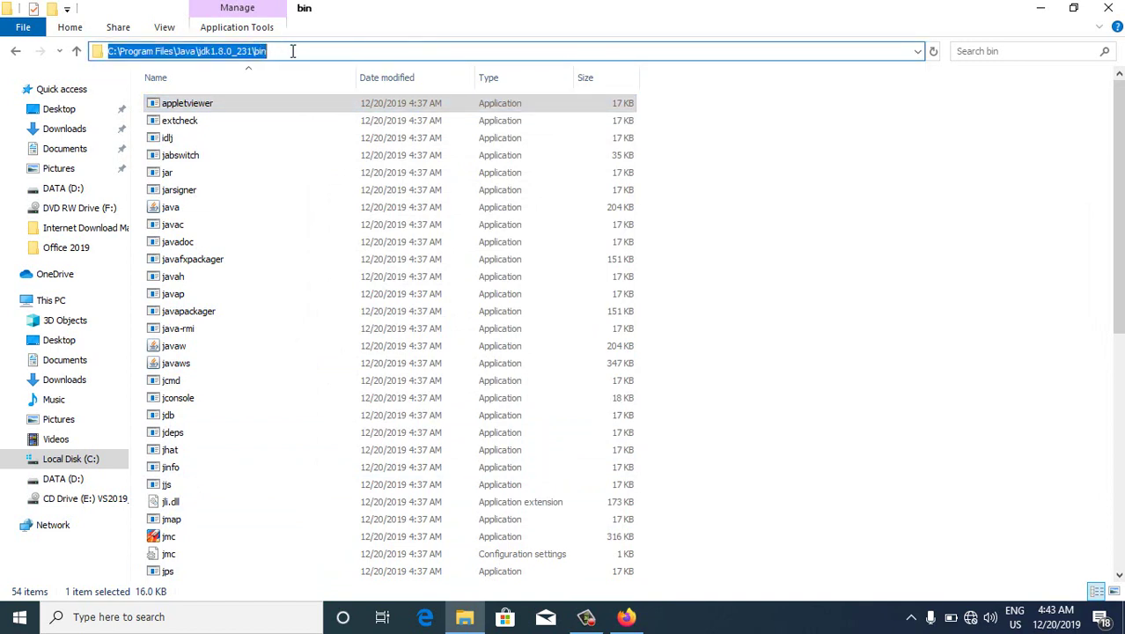
drag(293, 51, 44, 51)
key(ctrl+c)
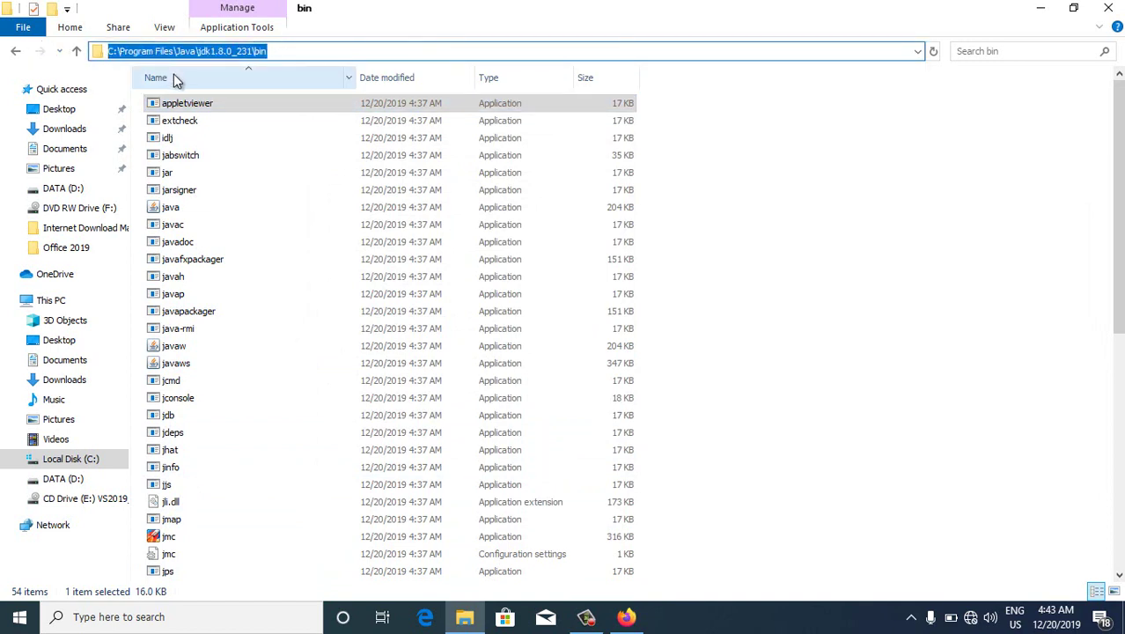
click(797, 205)
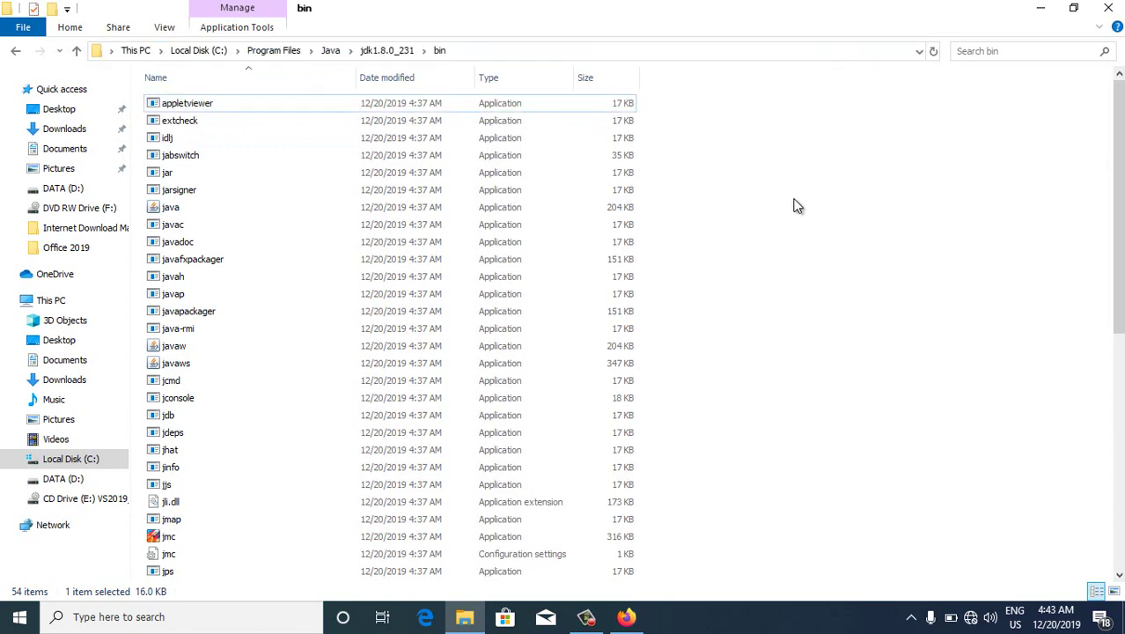
click(1043, 11)
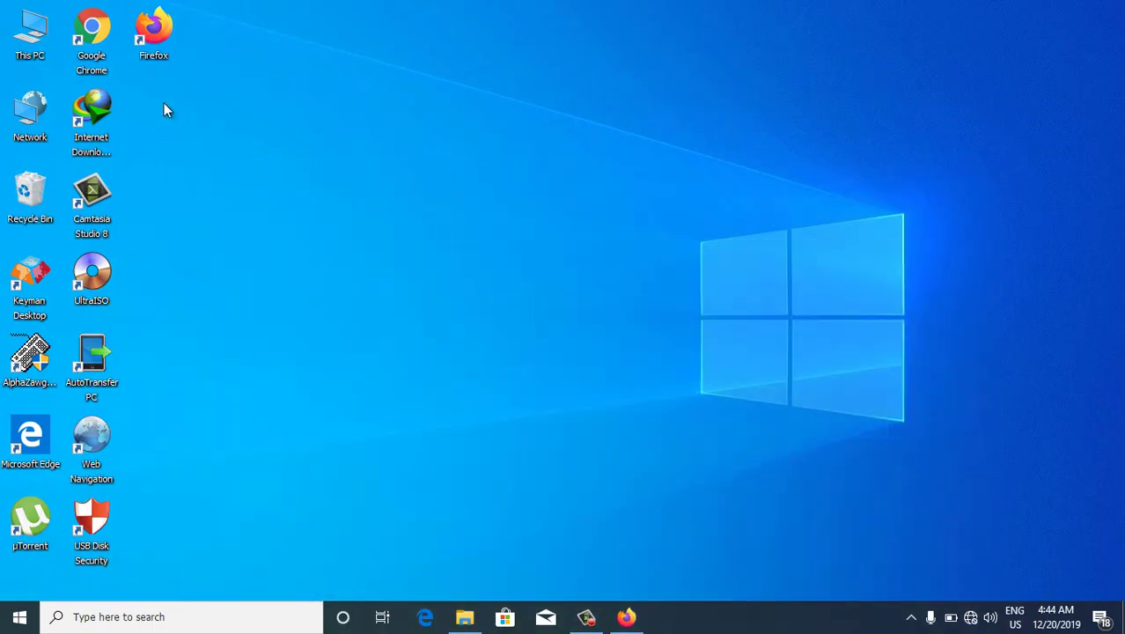
right_click(42, 40)
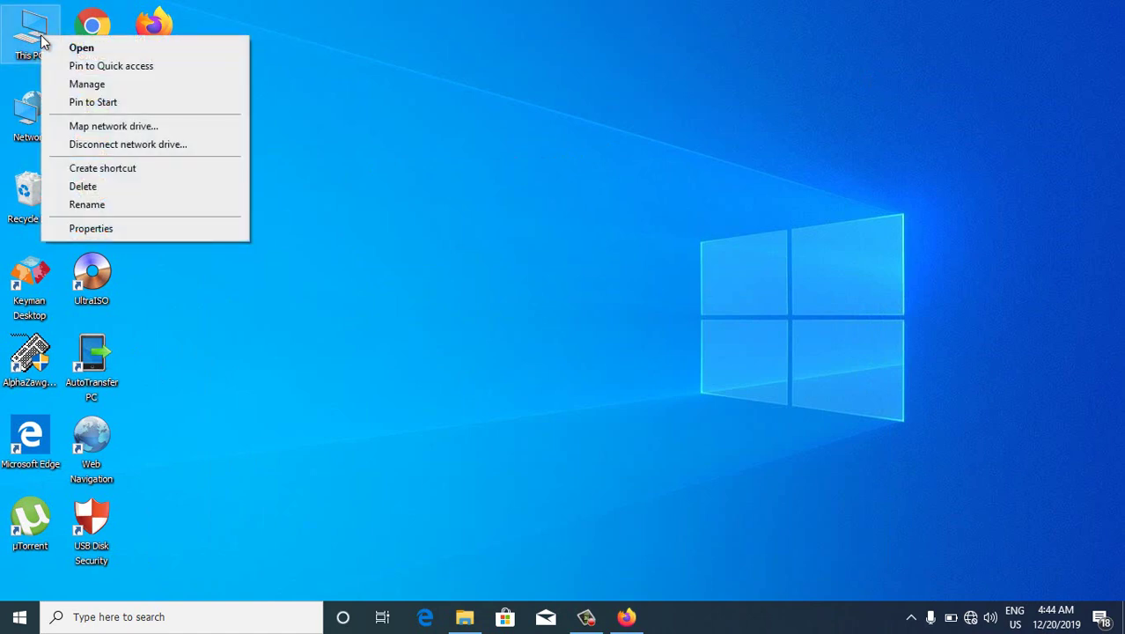
click(104, 228)
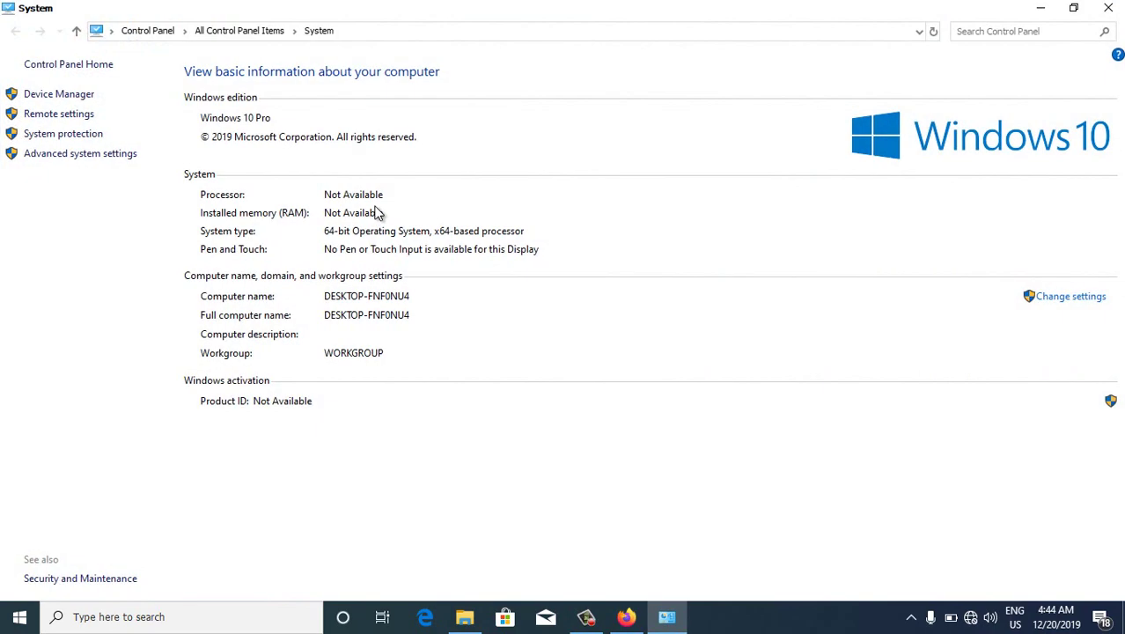
click(68, 154)
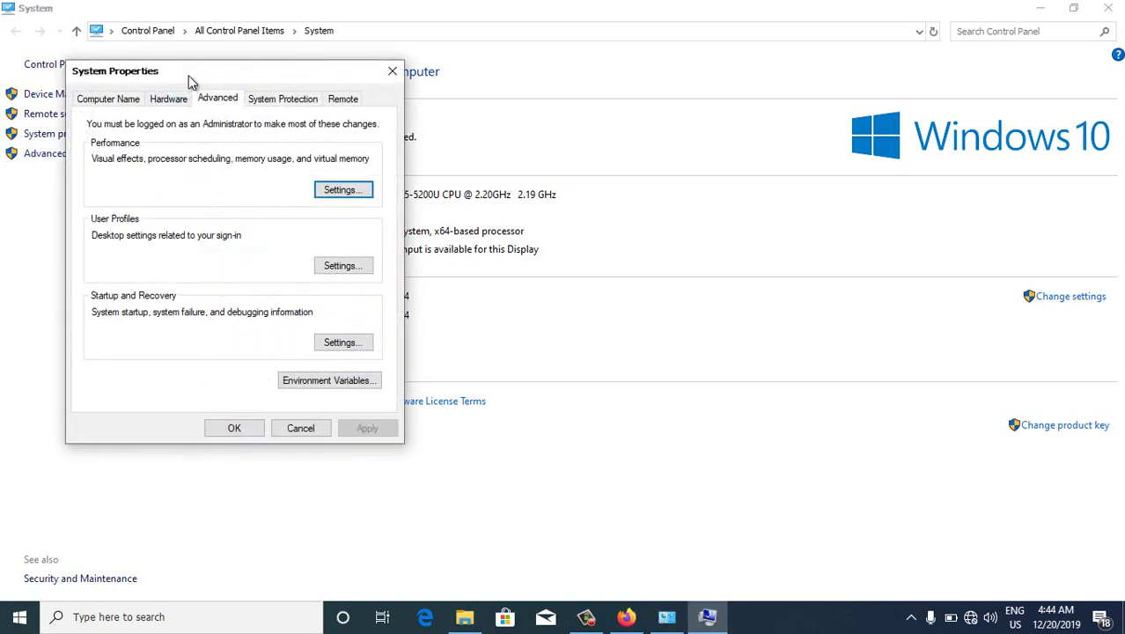
drag(195, 83, 453, 98)
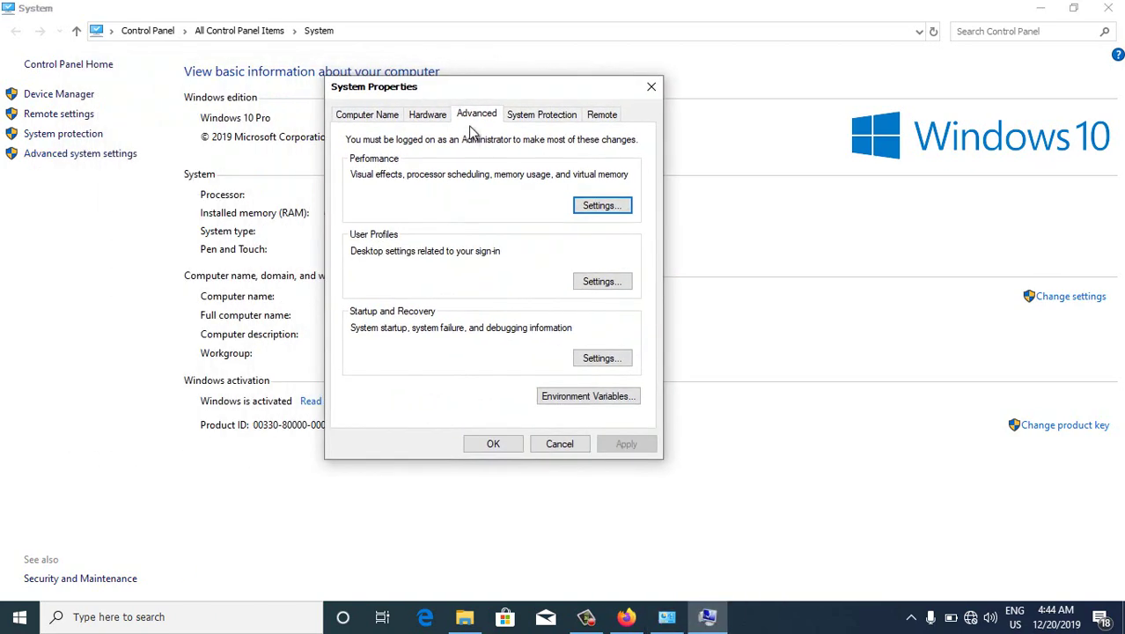
click(651, 86)
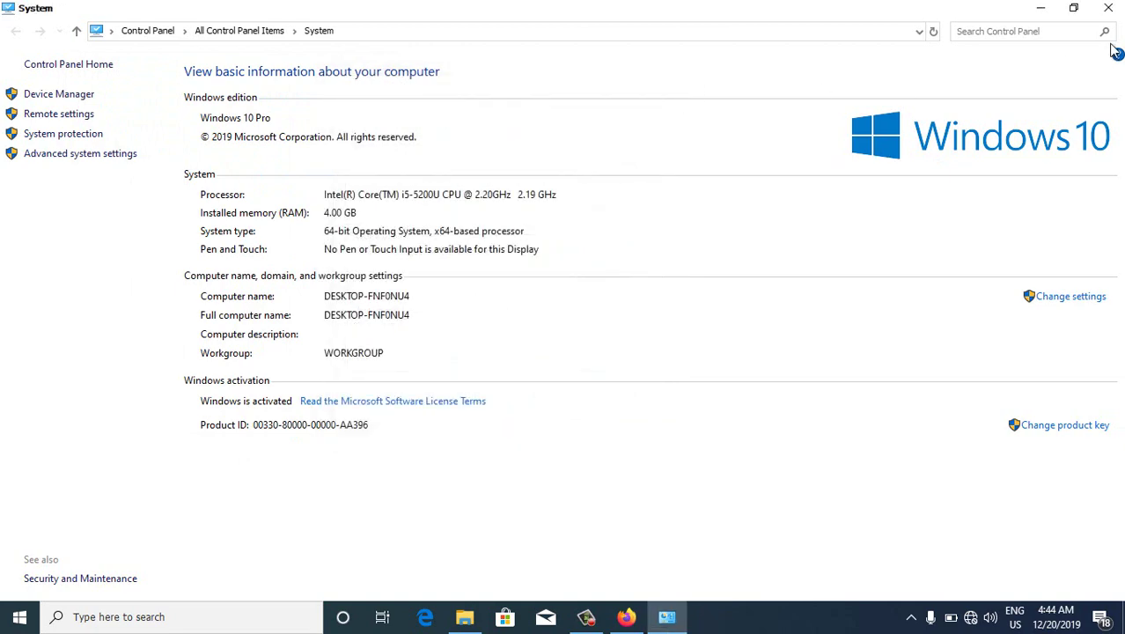
click(1109, 8)
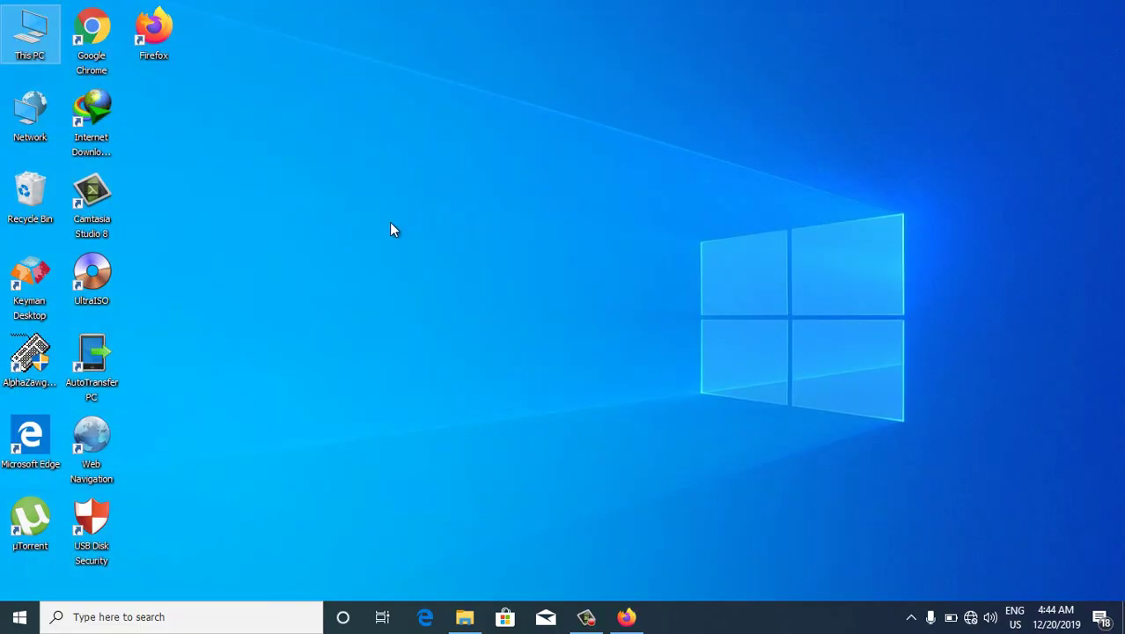
Search 'Advanced Sy', open advanced system settings, and open Environment Variables from the Advanced tab
click(125, 609)
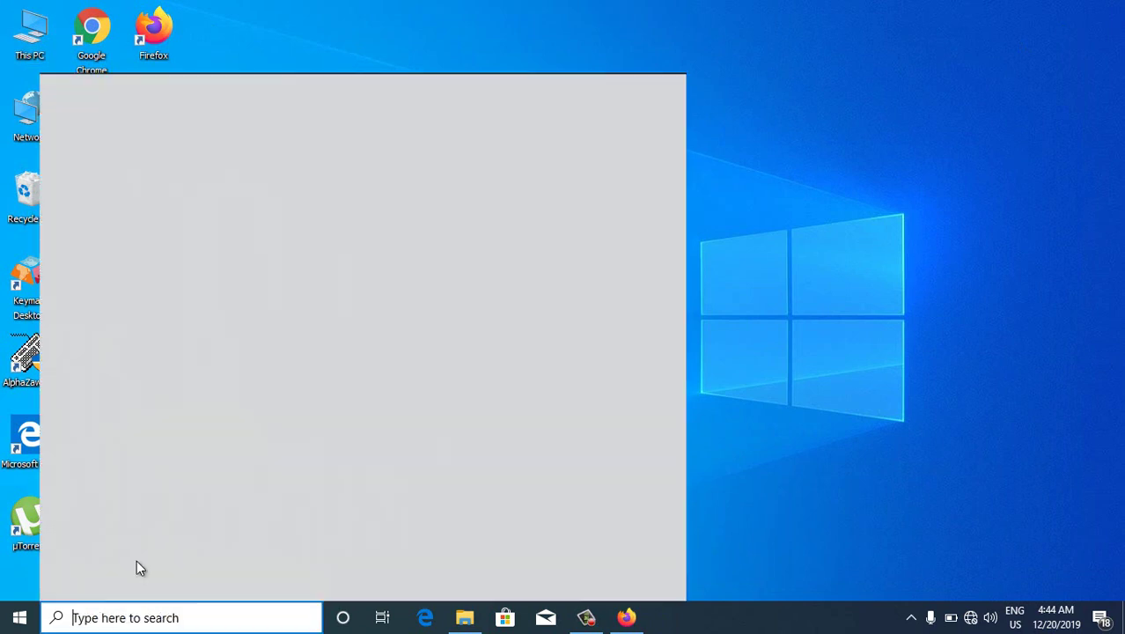
text(Ad)
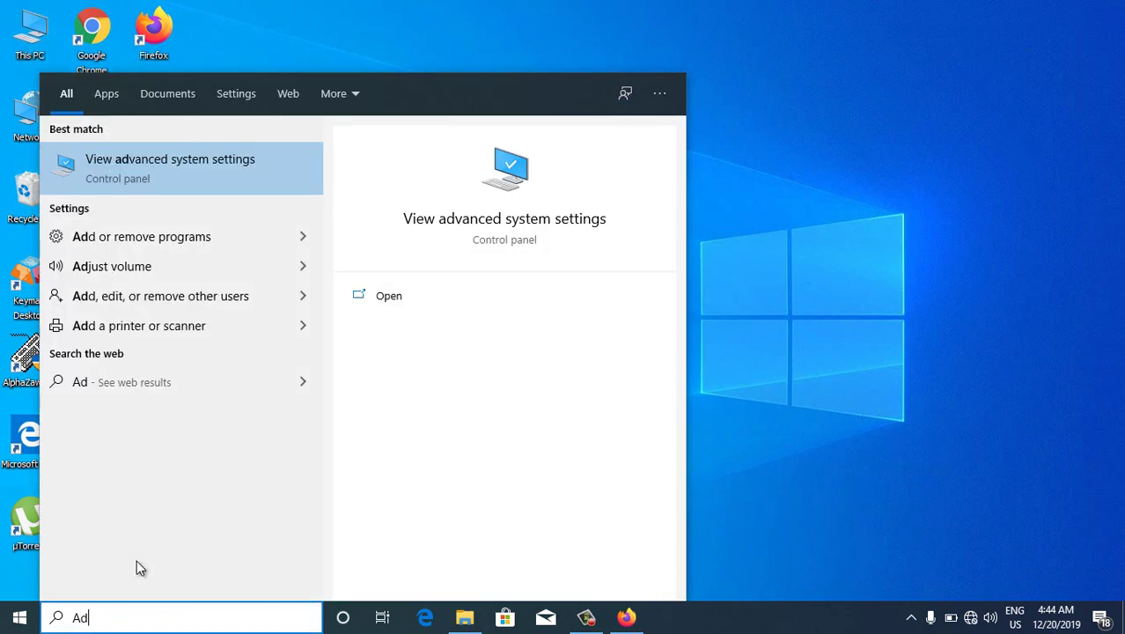
text(vanced Sy)
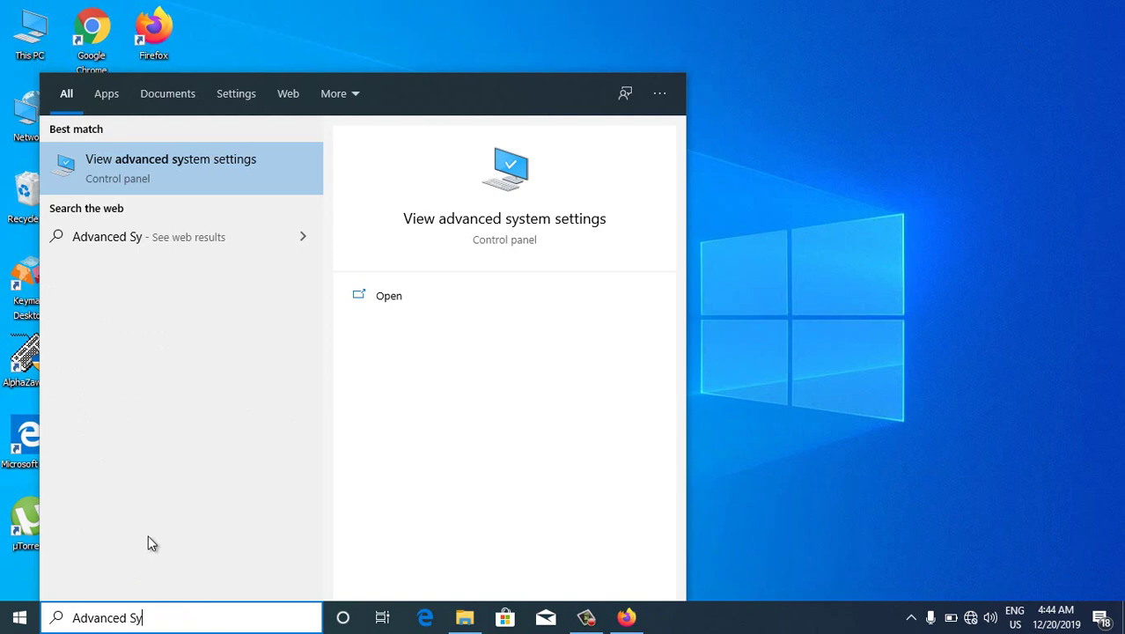
click(165, 175)
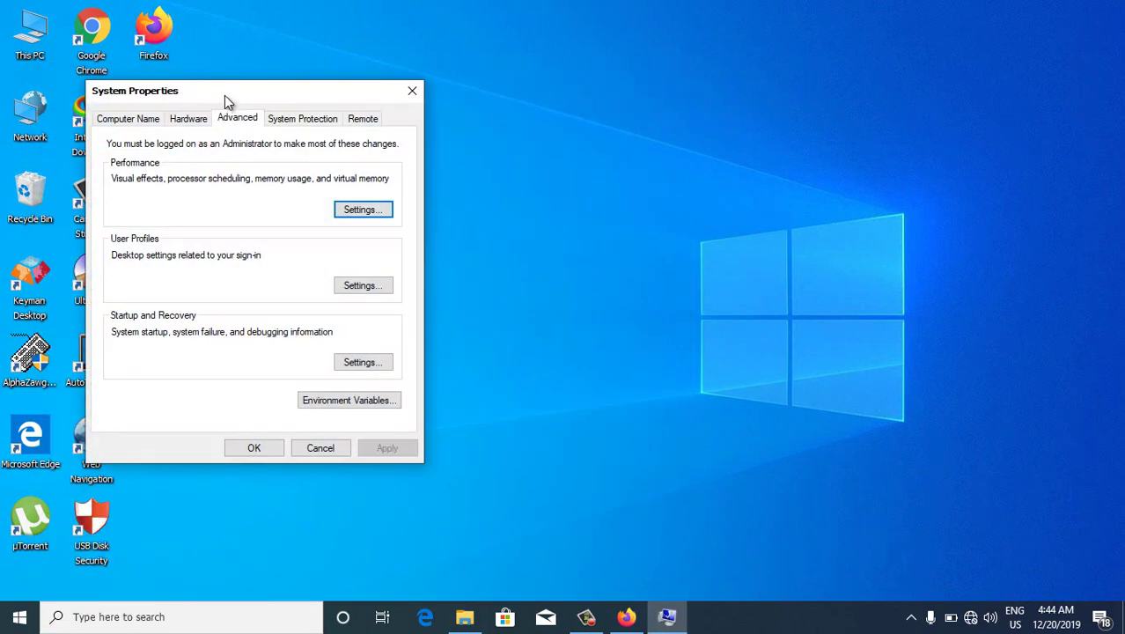
drag(225, 95, 470, 113)
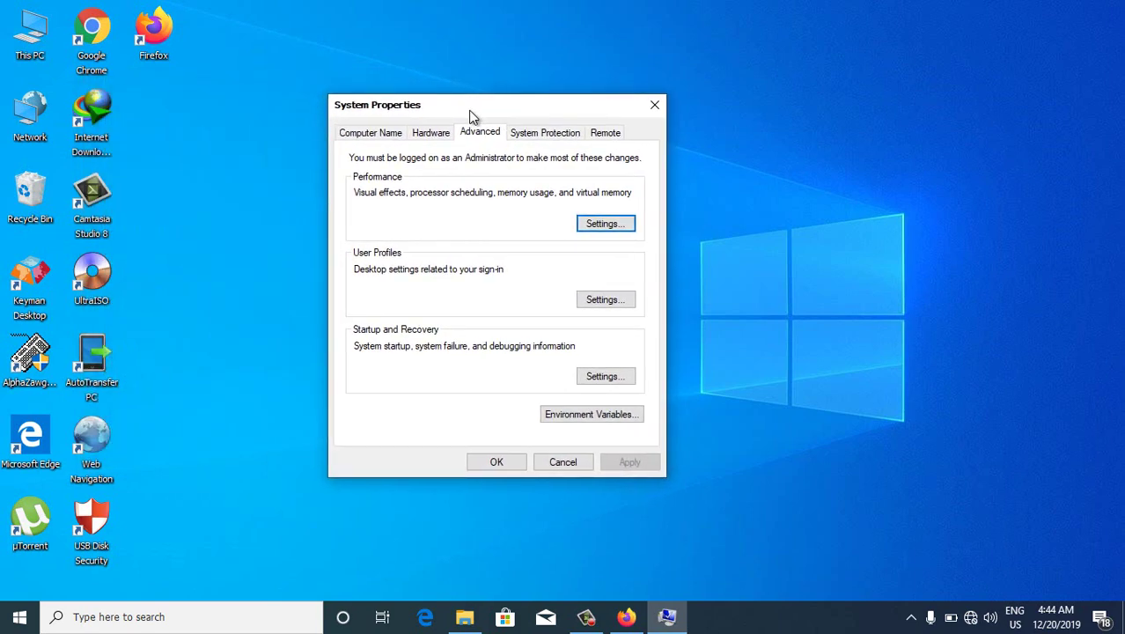
click(368, 137)
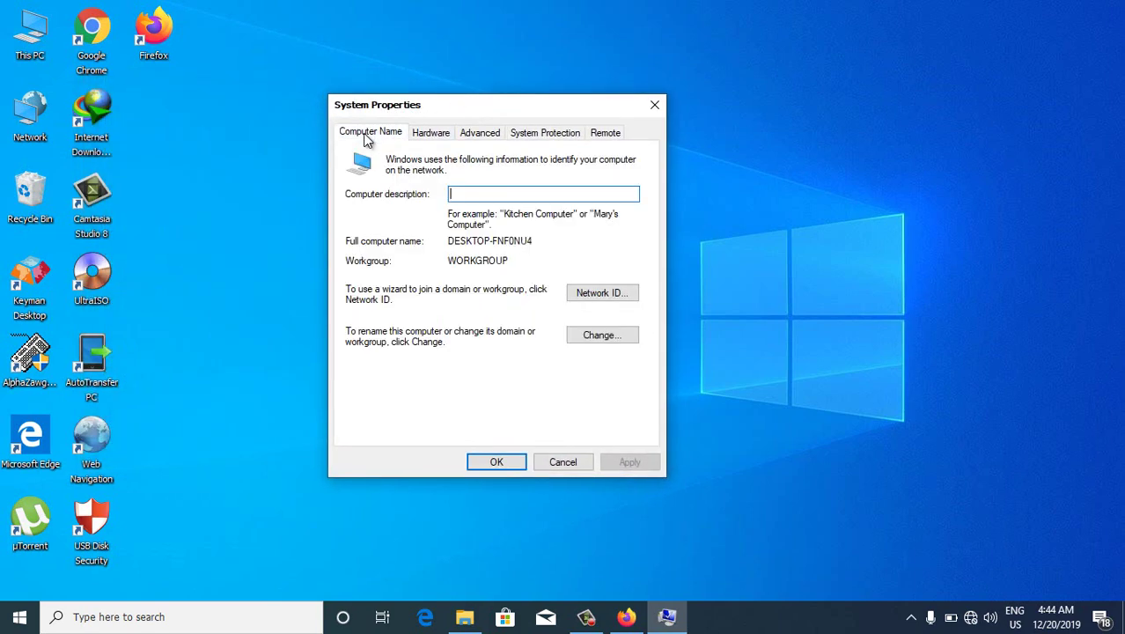
click(428, 134)
click(480, 137)
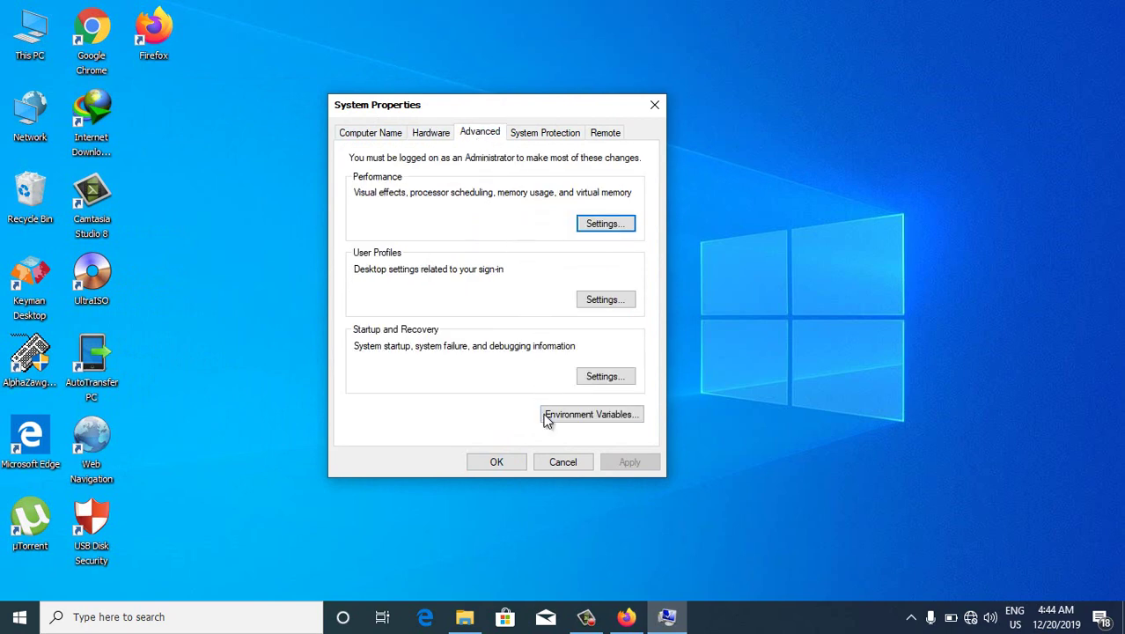
click(590, 419)
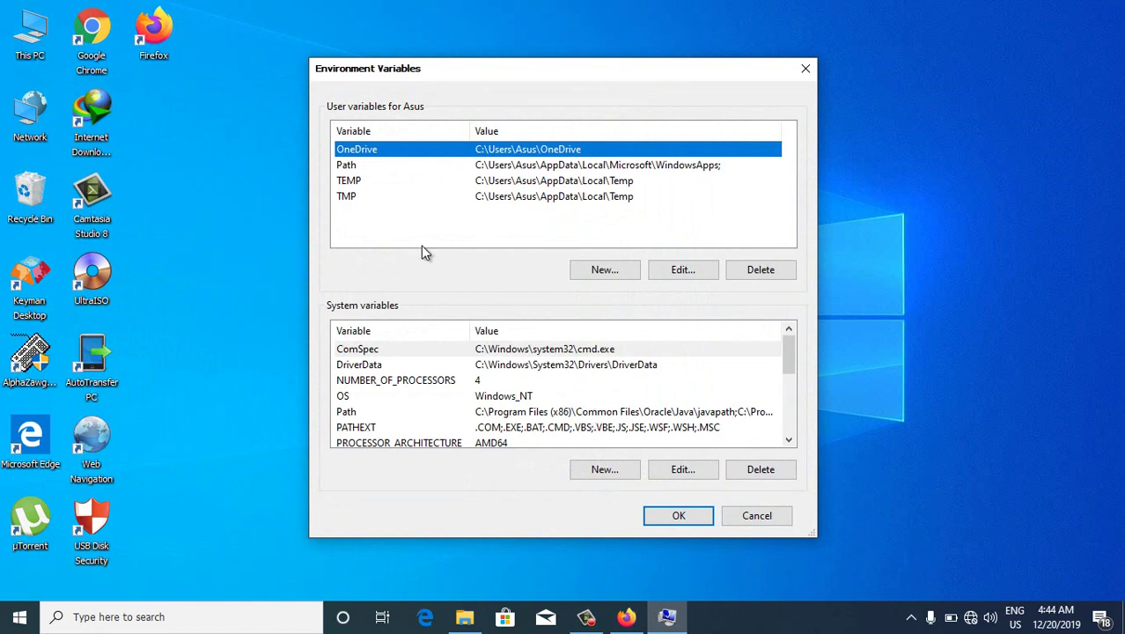
click(350, 167)
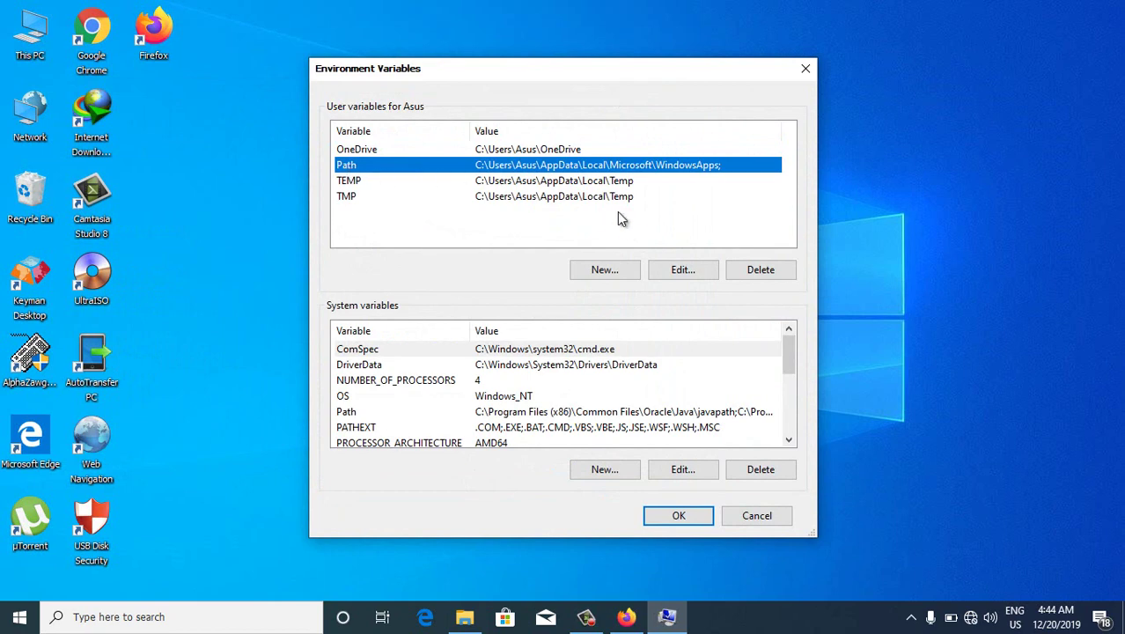
click(603, 271)
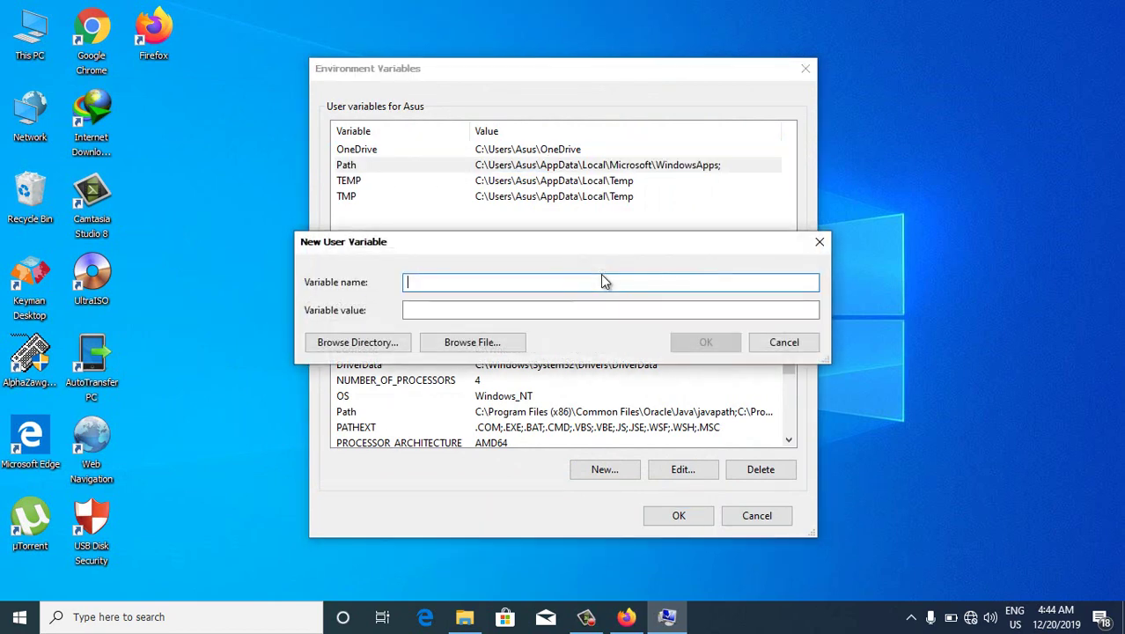
text(Path)
click(485, 312)
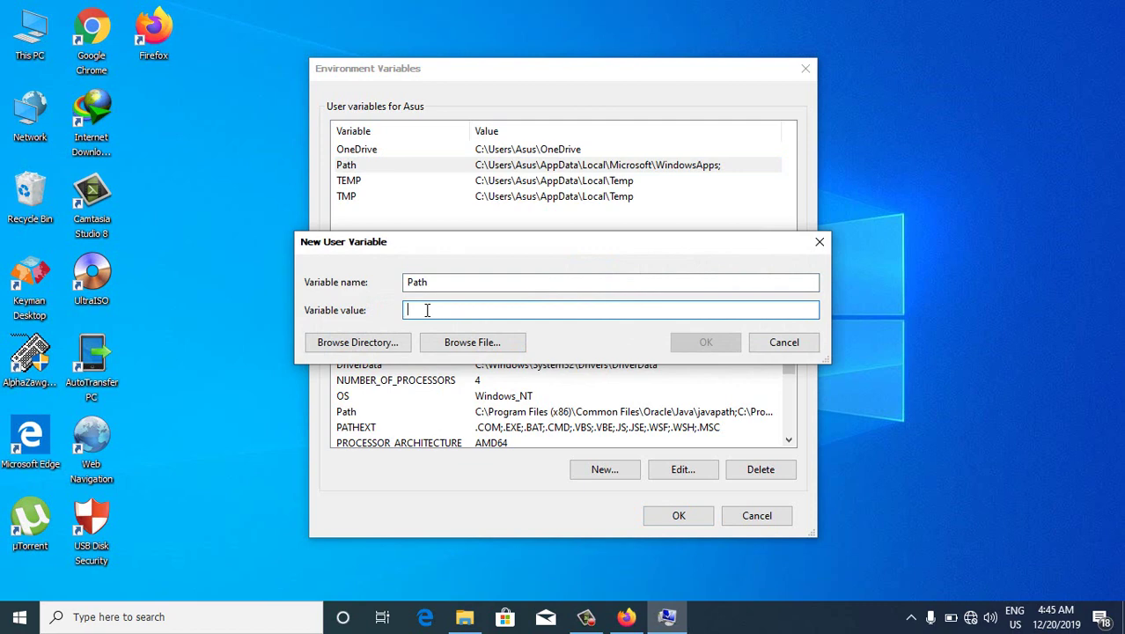
key(ctrl+v)
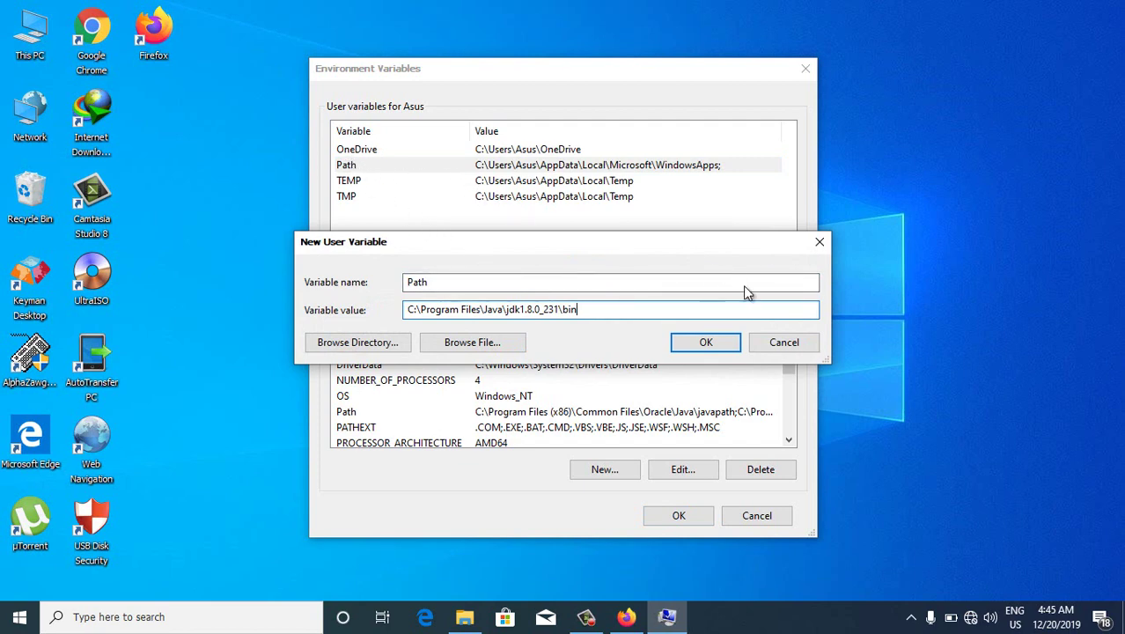
click(785, 342)
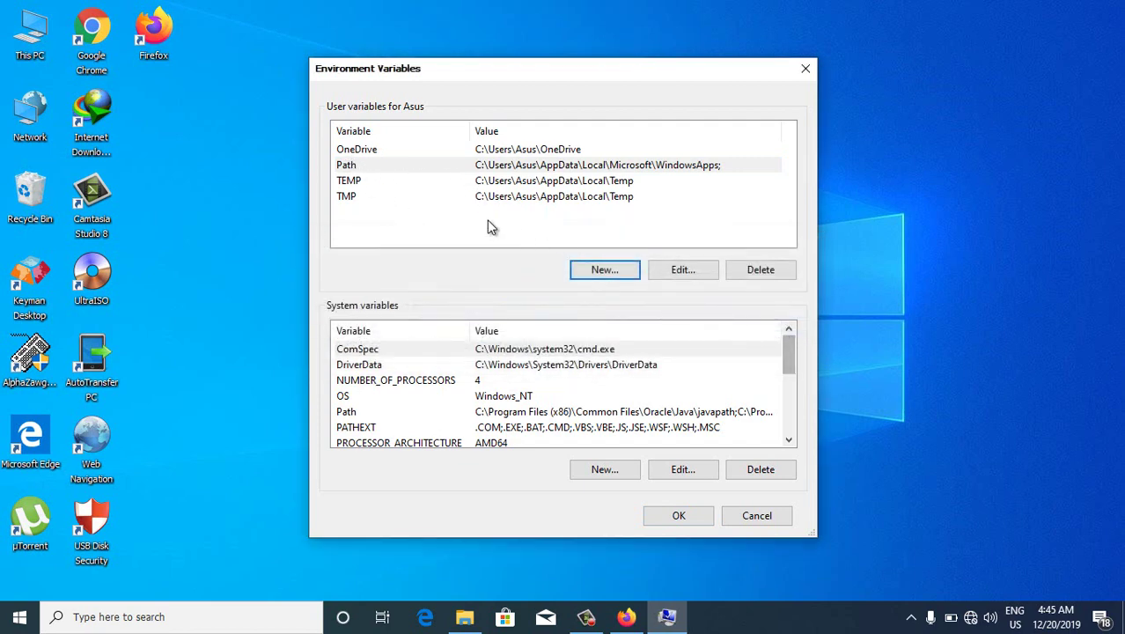
click(378, 166)
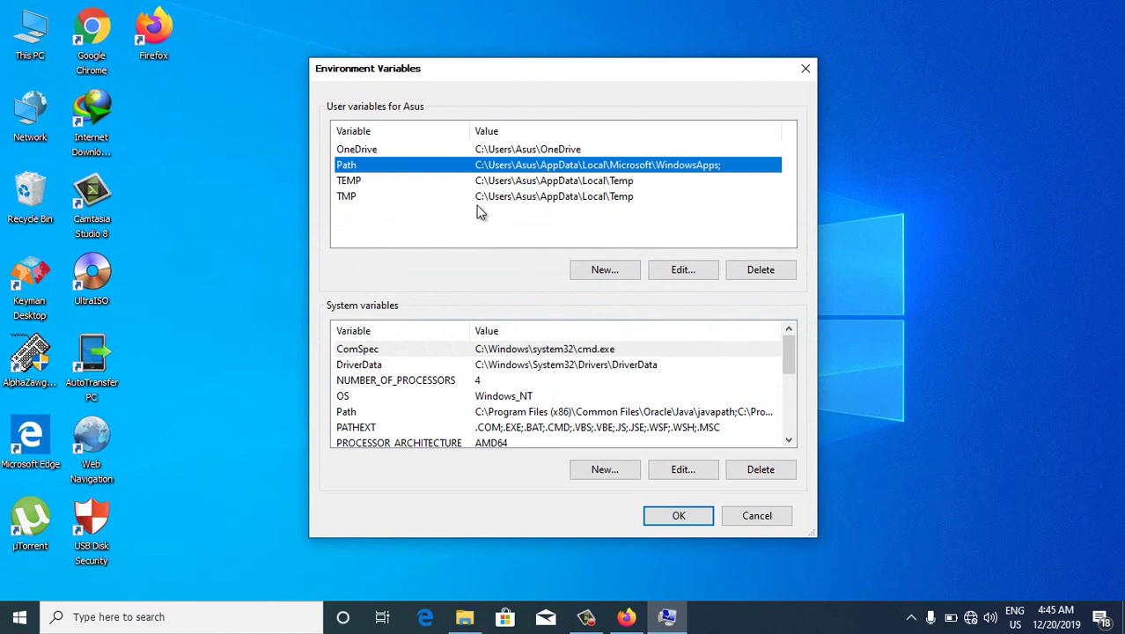
Add C:\Program Files\Java\jdk1.8.0_231\bin to the user Path, then go up to jdk1.8.0_231 in Explorer
click(667, 273)
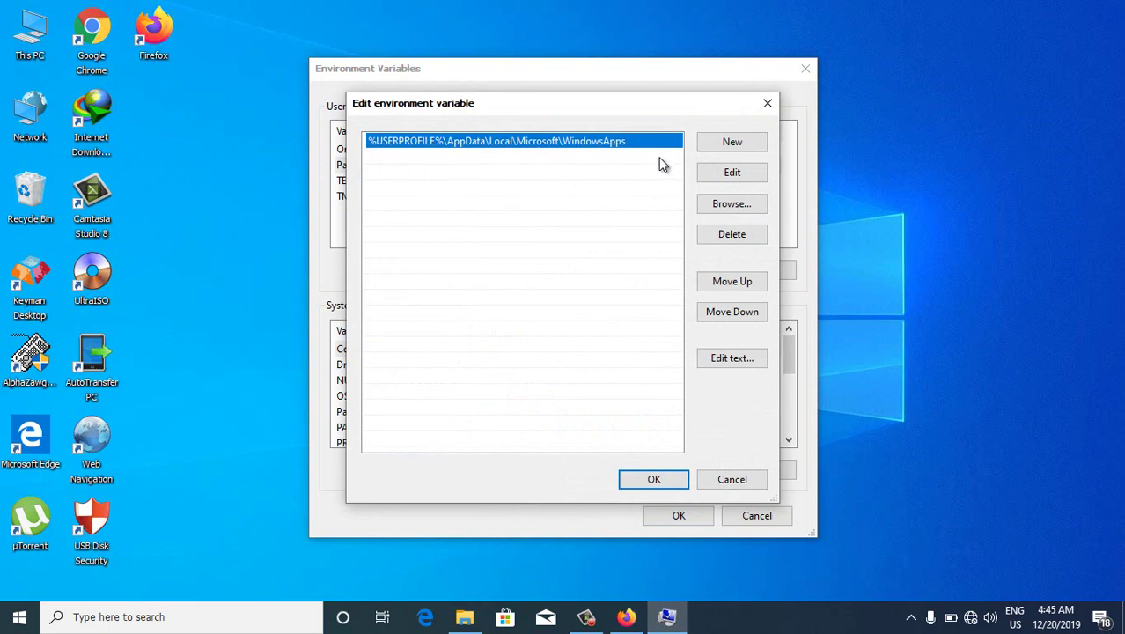
click(705, 151)
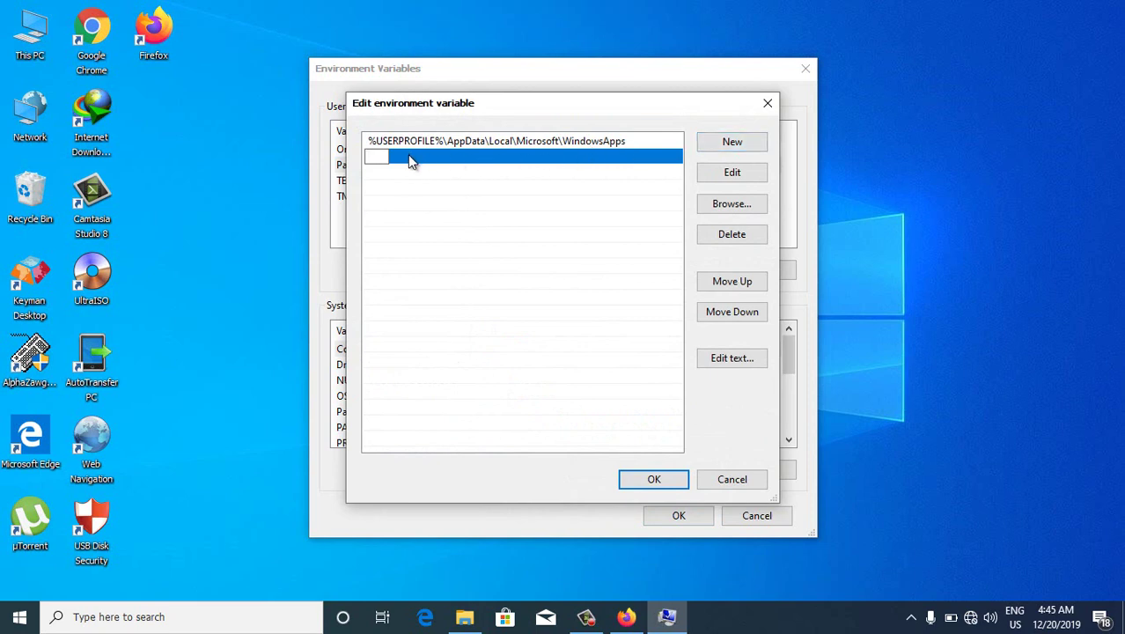
key(ctrl+v)
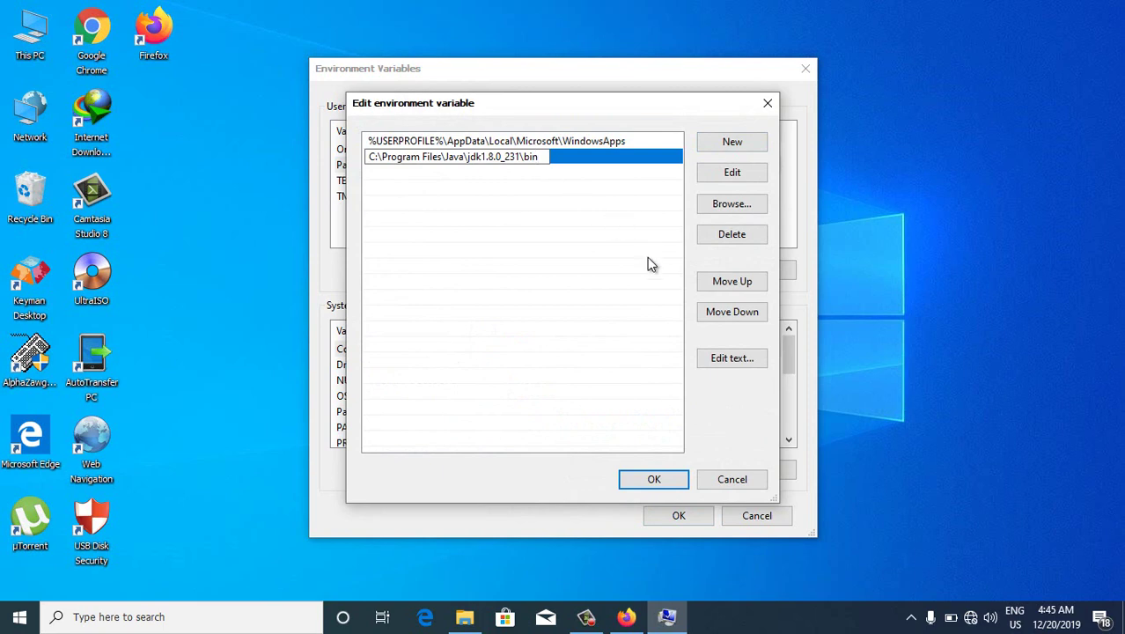
click(648, 478)
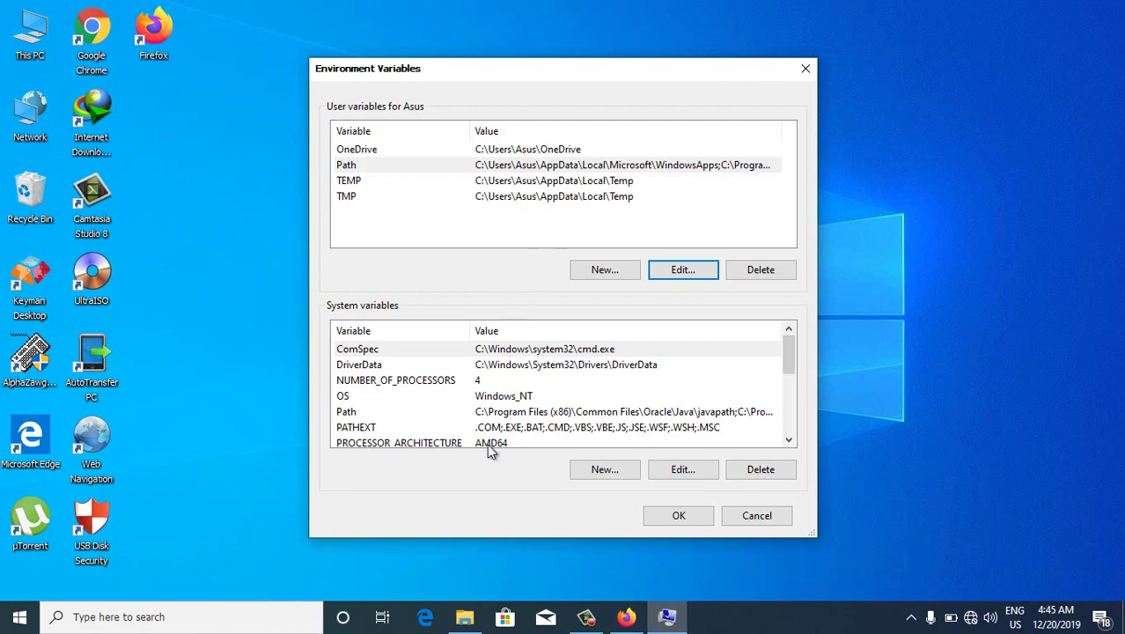
click(463, 619)
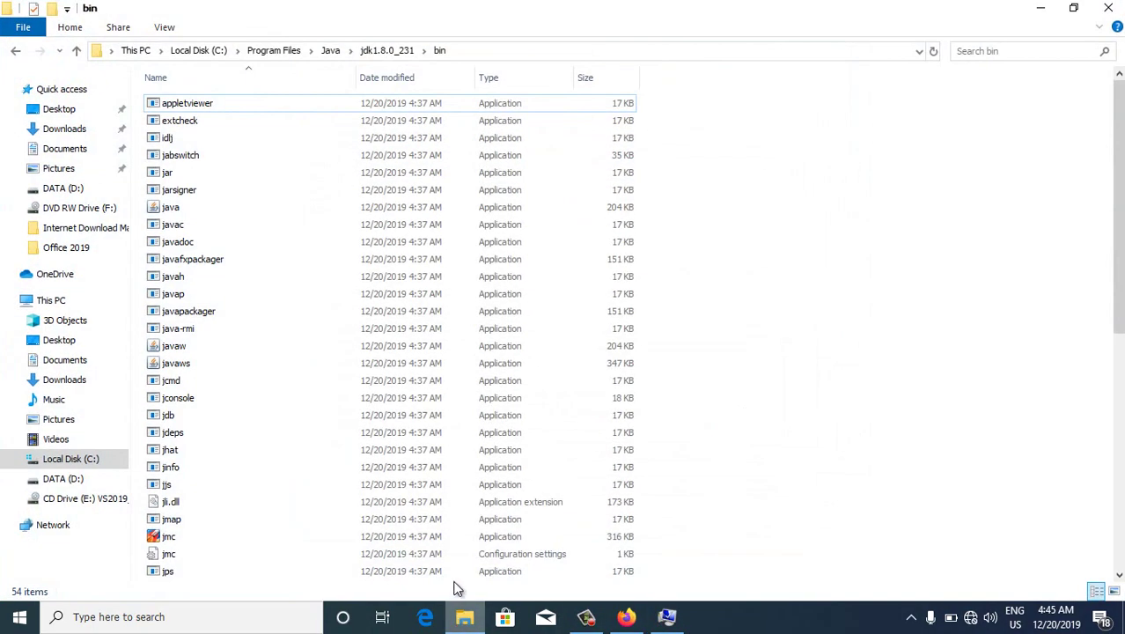
click(77, 52)
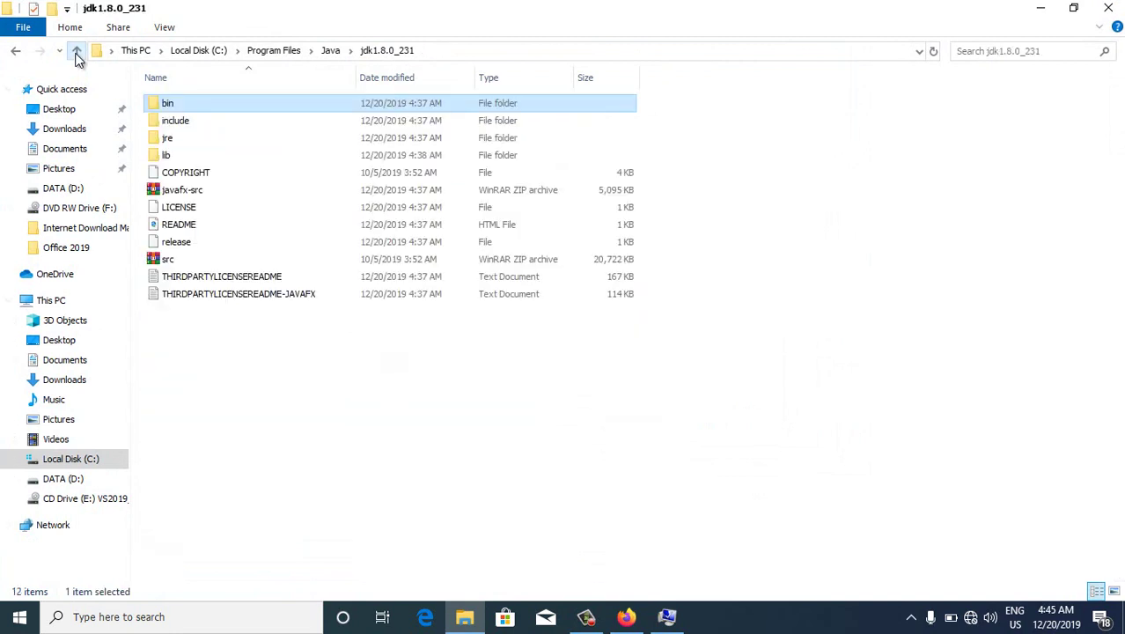
Navigate to C:\Program Files\Java\jre1.8.0_231\bin, select its address-bar path, and close Explorer
click(77, 53)
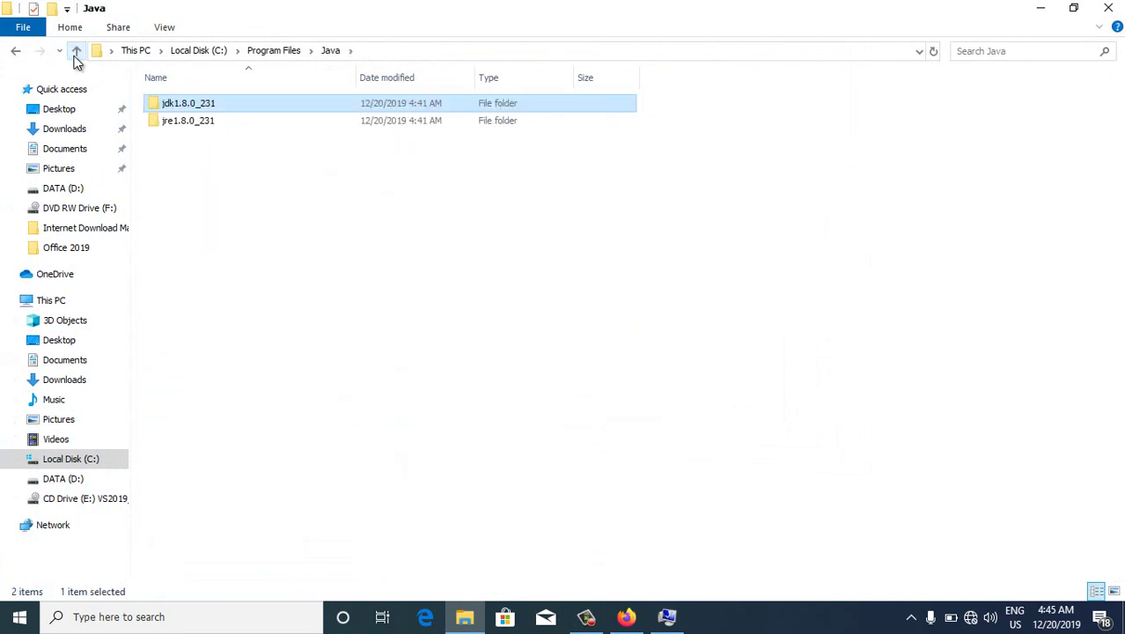
click(206, 125)
double_click(206, 125)
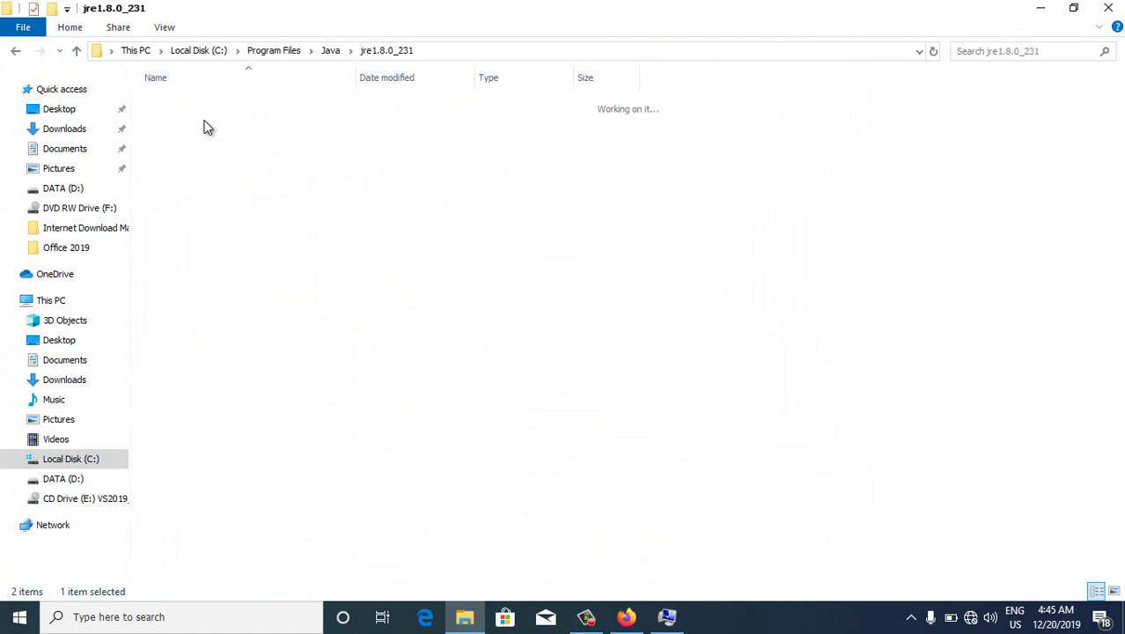
click(256, 110)
double_click(256, 110)
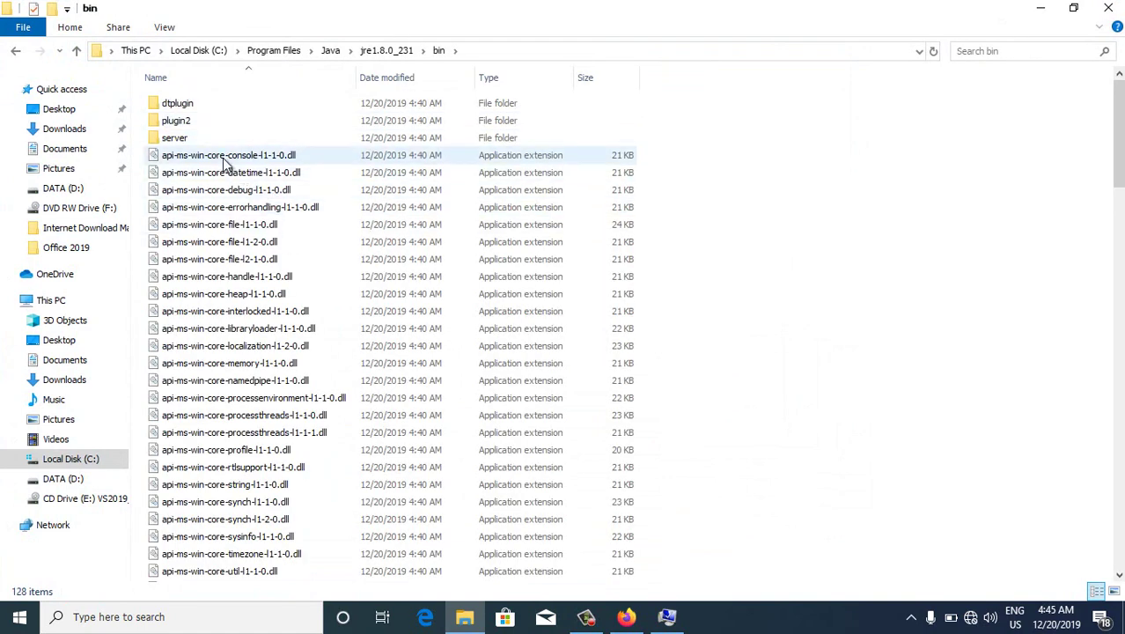
click(577, 51)
drag(282, 51, 54, 46)
key(ctrl+c)
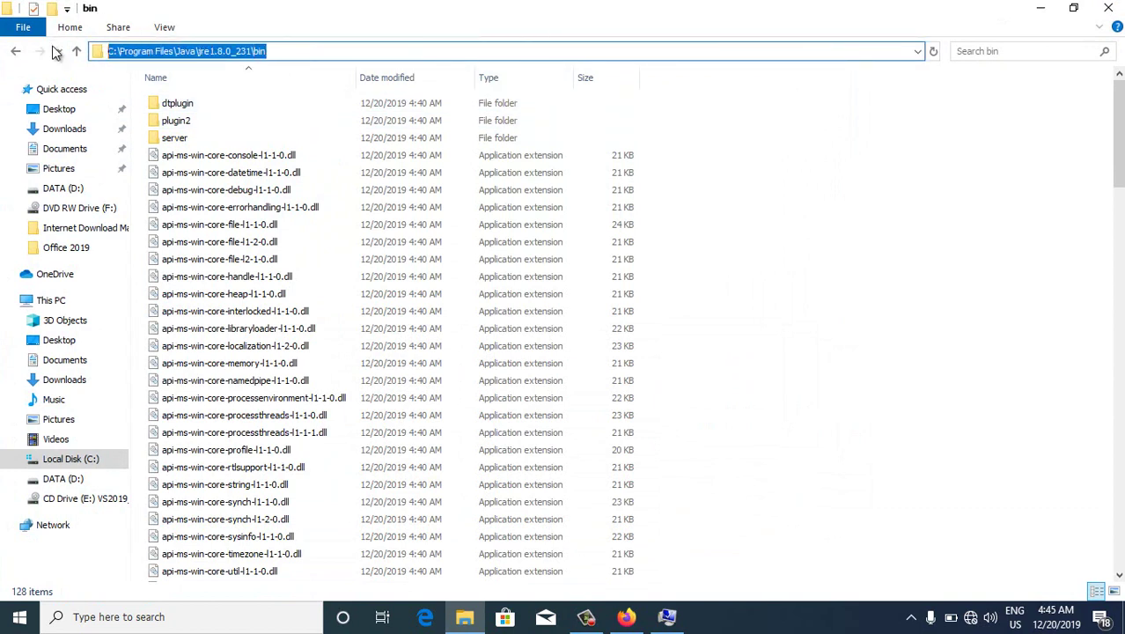
click(1108, 8)
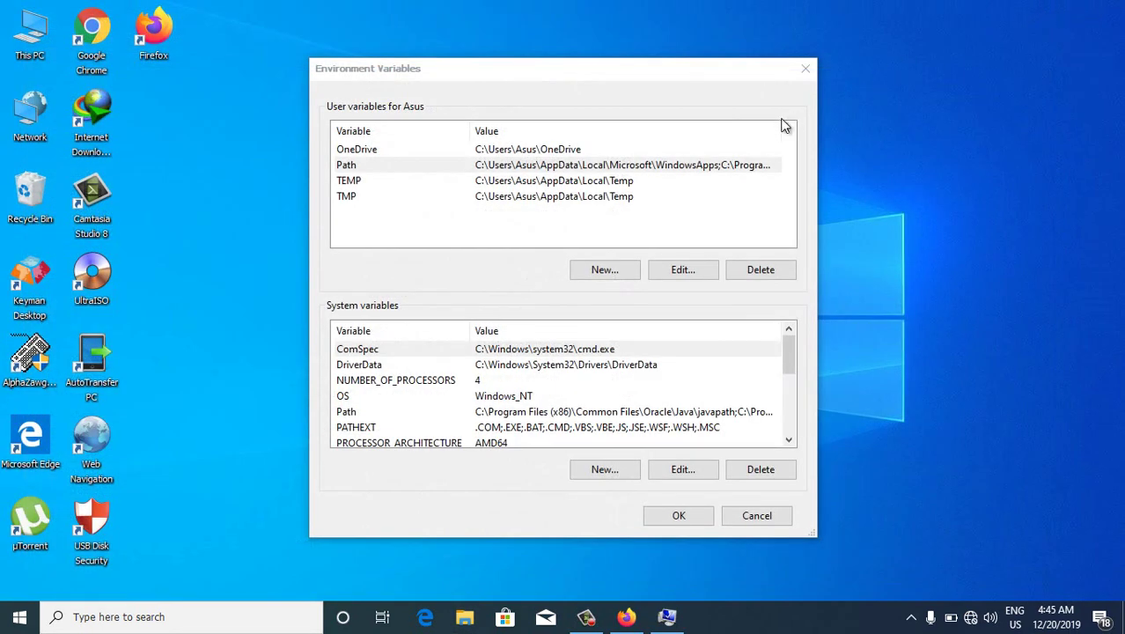
Add C:\Program Files\Java\jre1.8.0_231\bin as a new user Path entry and confirm all dialogs
click(364, 167)
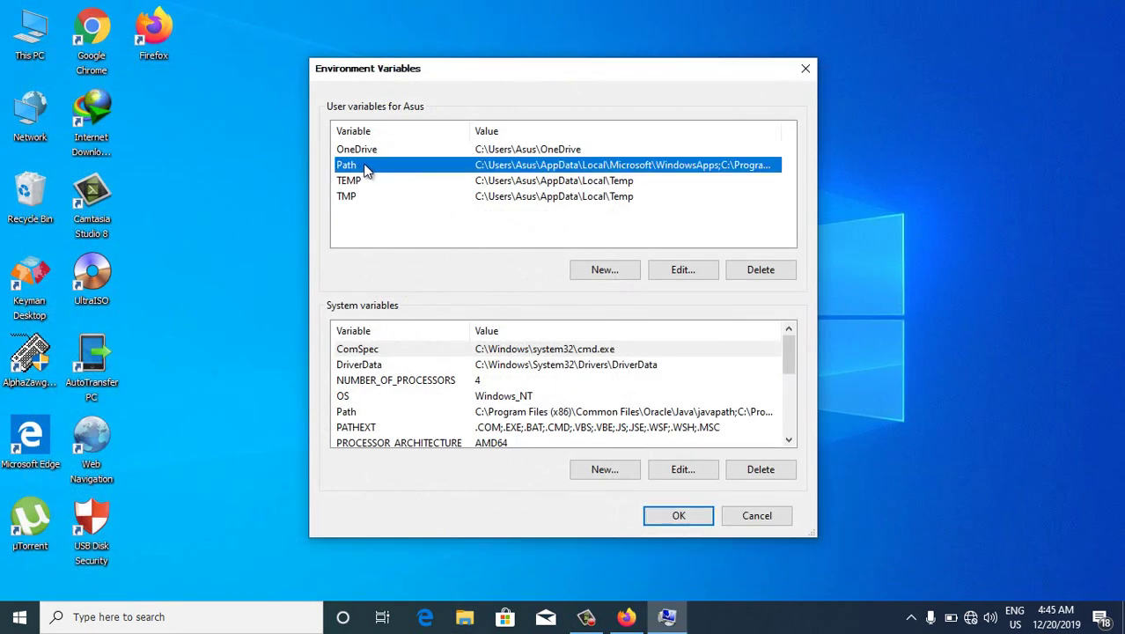
click(678, 271)
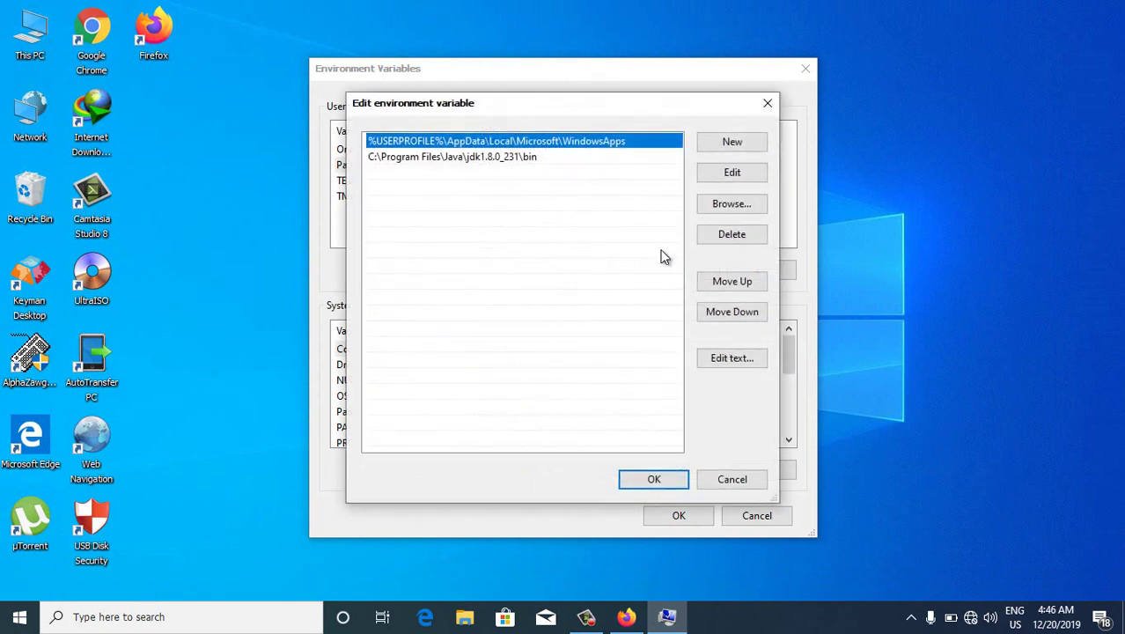
click(723, 146)
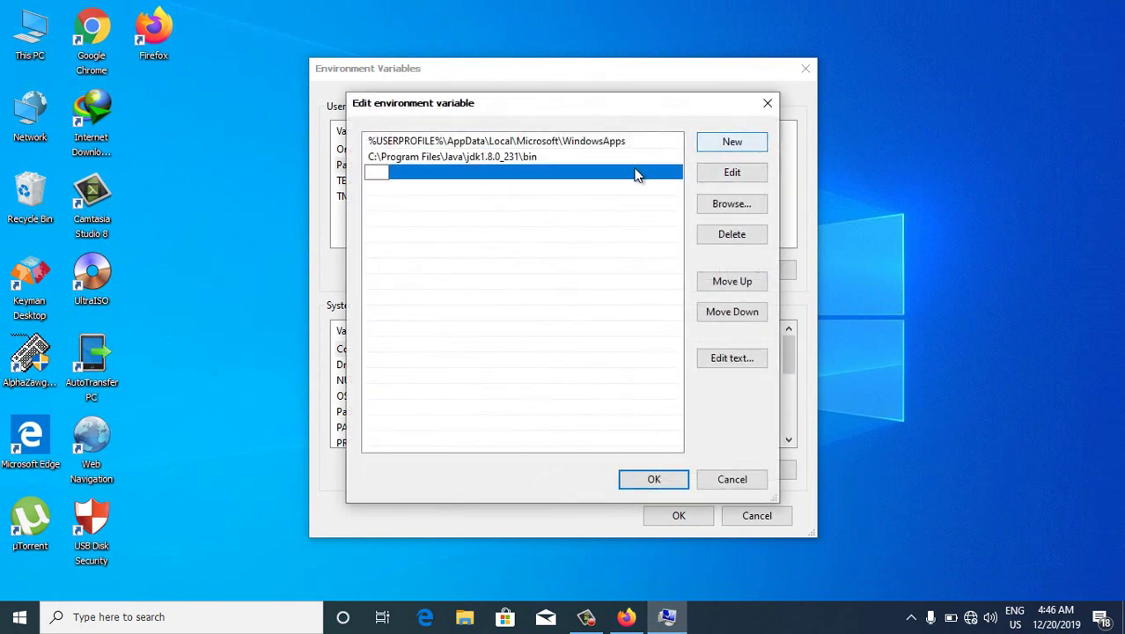
key(ctrl+v)
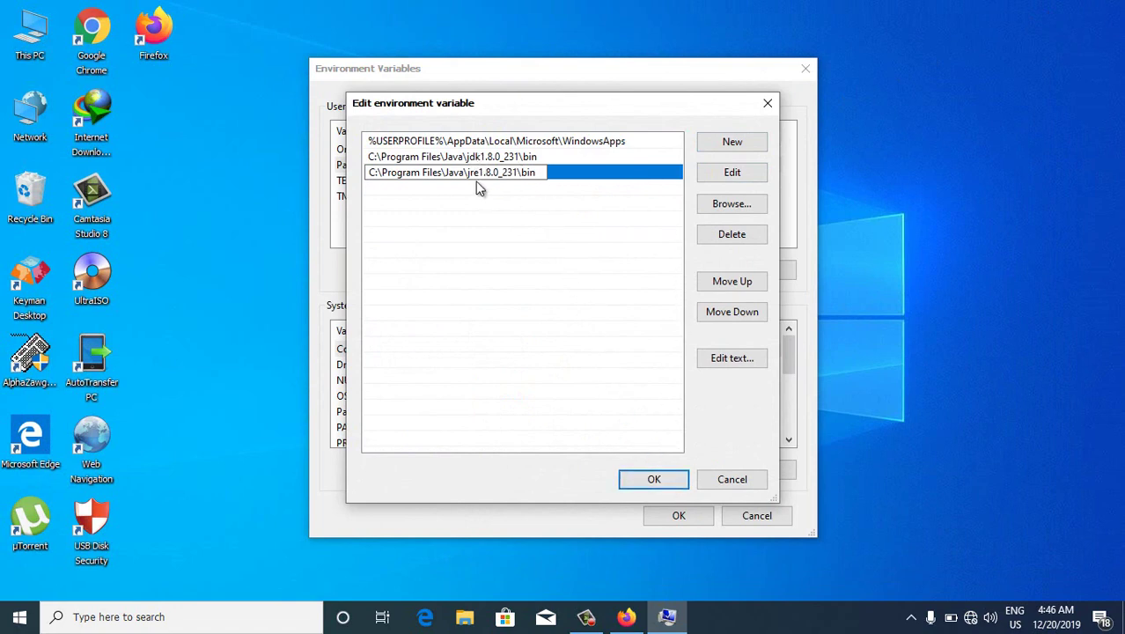
click(674, 478)
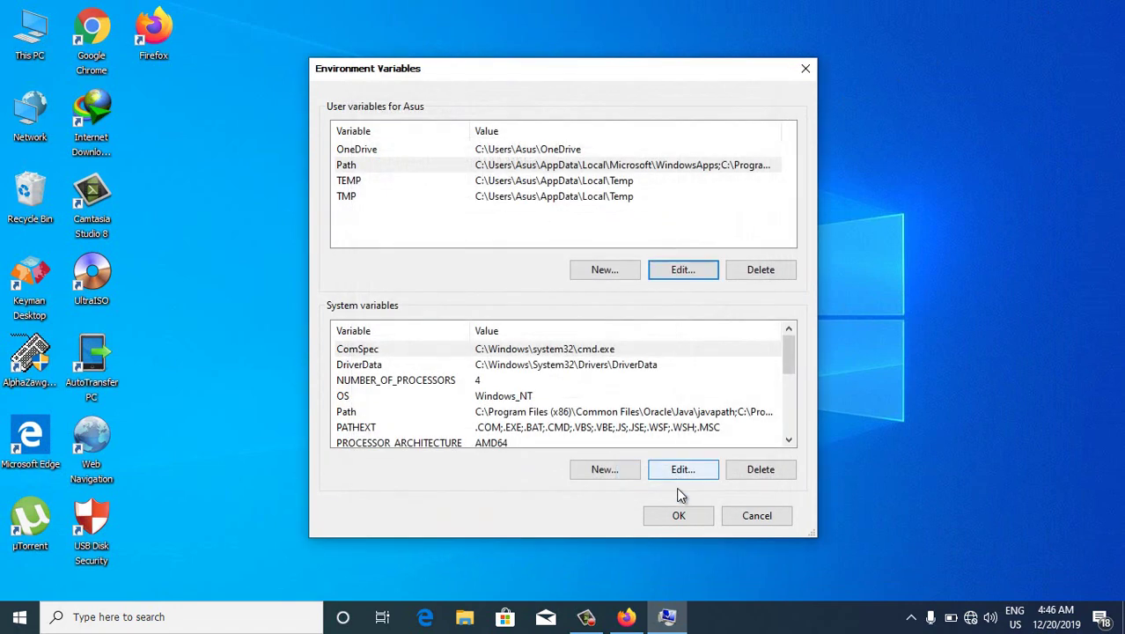
click(680, 516)
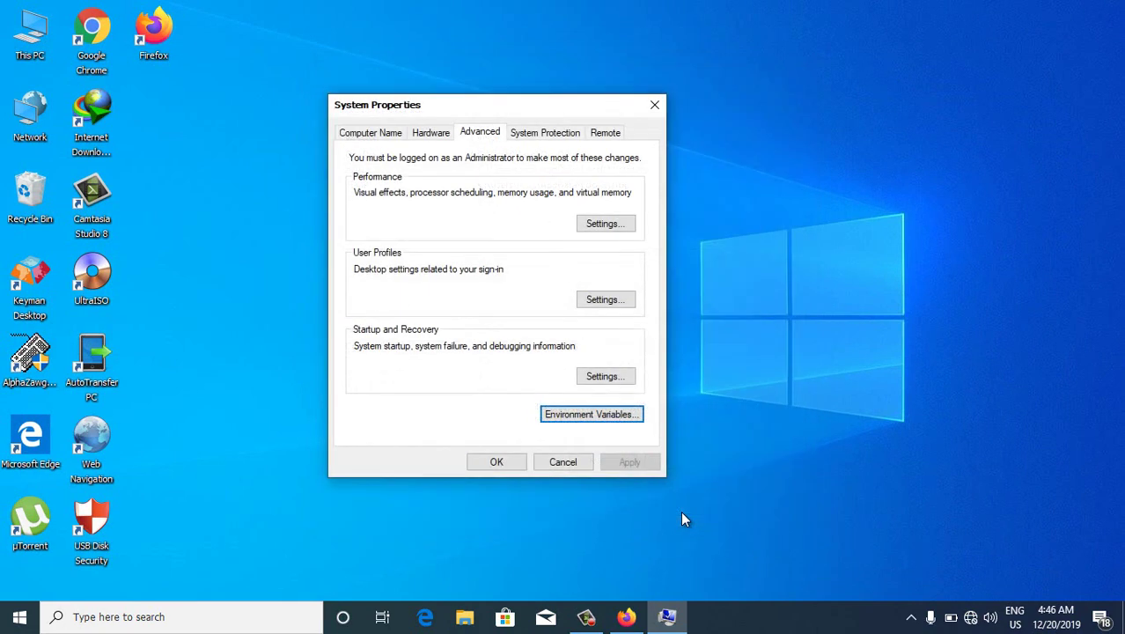
click(505, 461)
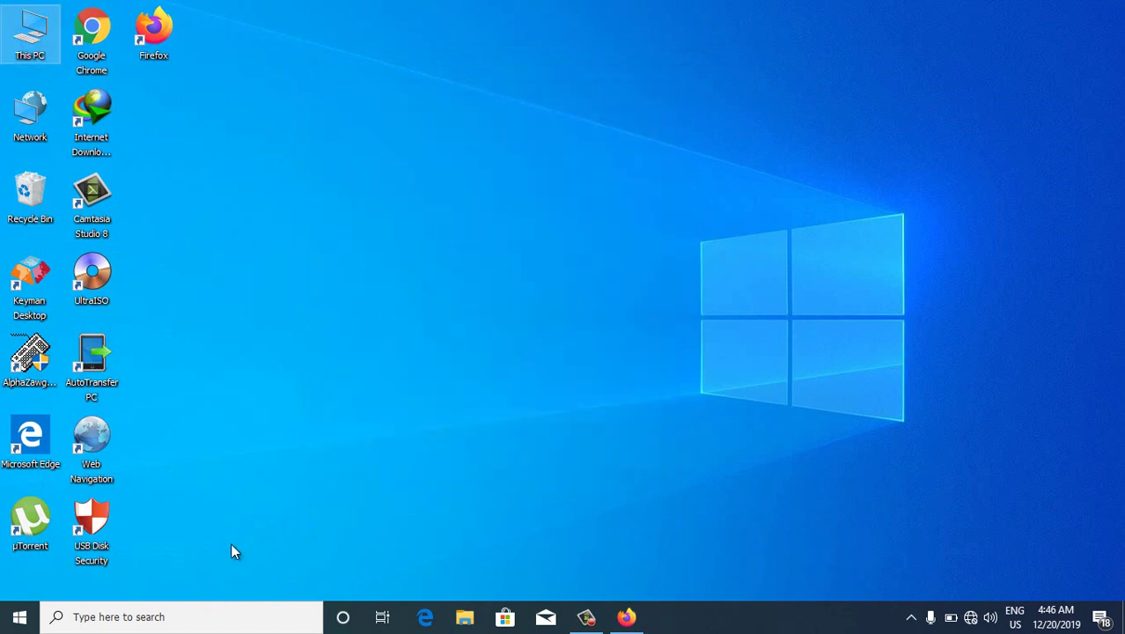
Run java -version in Command Prompt, confirming version 1.8.0_231, then close the window
click(180, 618)
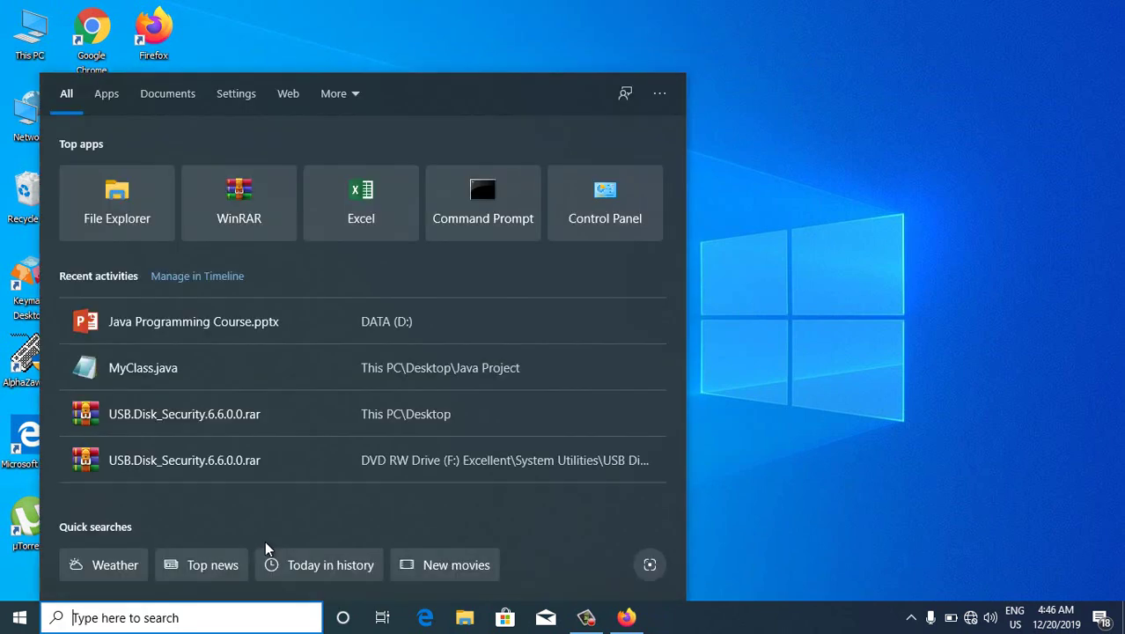
text(comm)
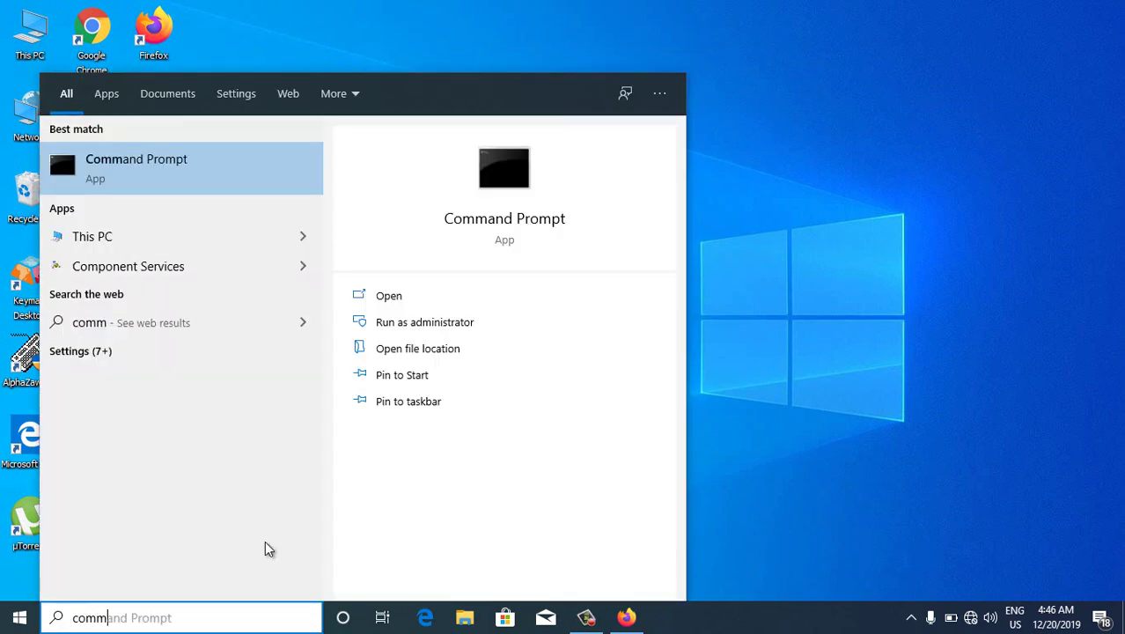
click(236, 183)
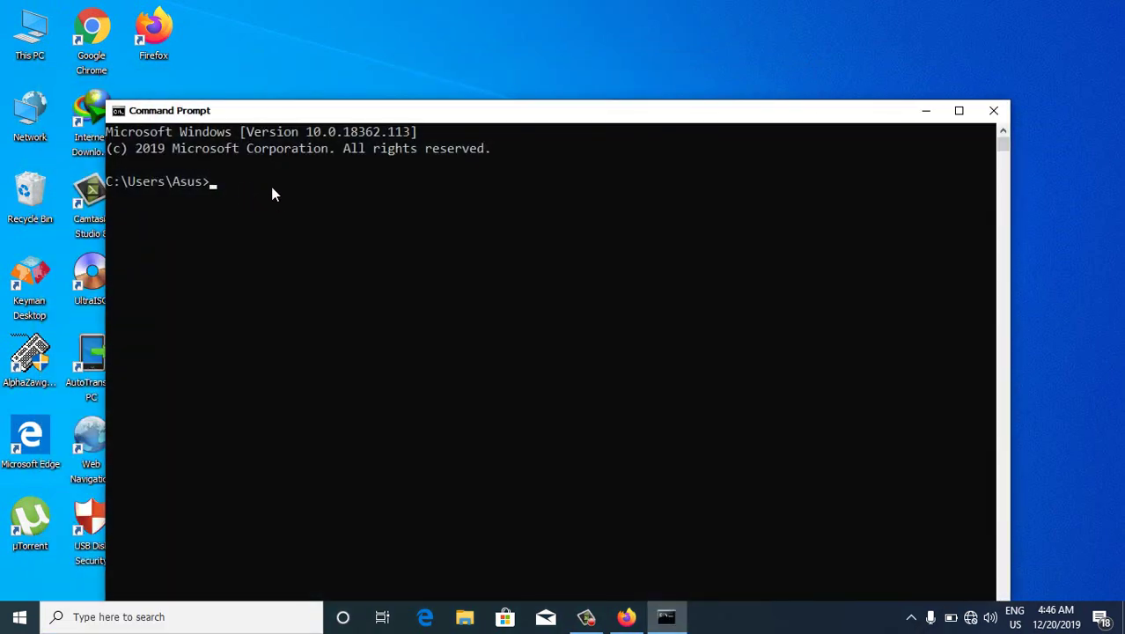
text(java -version)
key(Return)
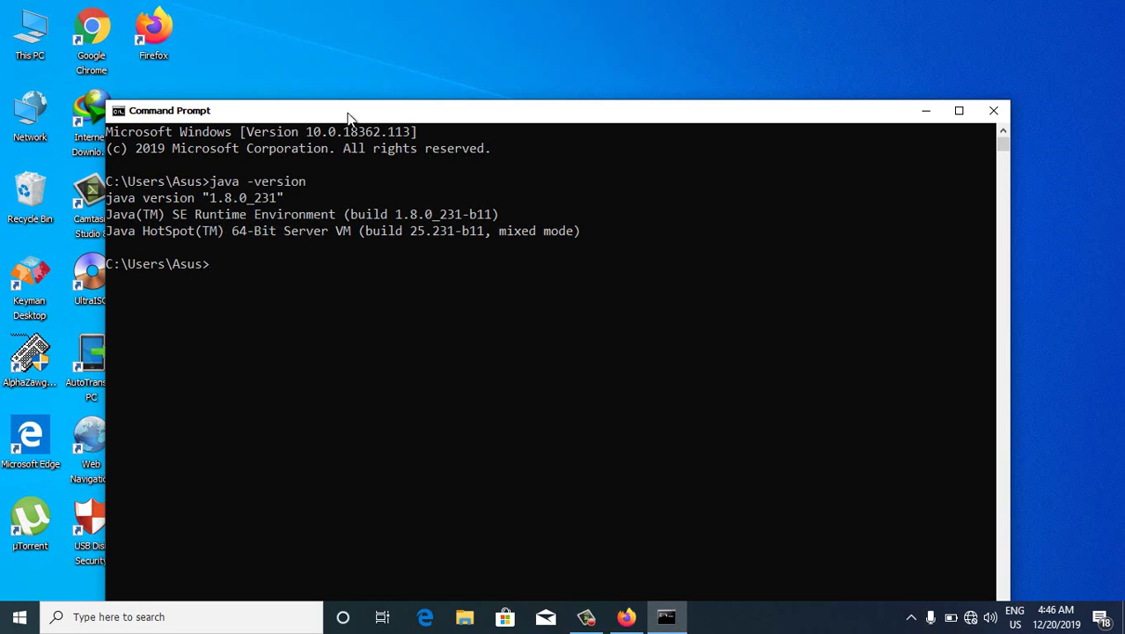
drag(349, 117, 356, 98)
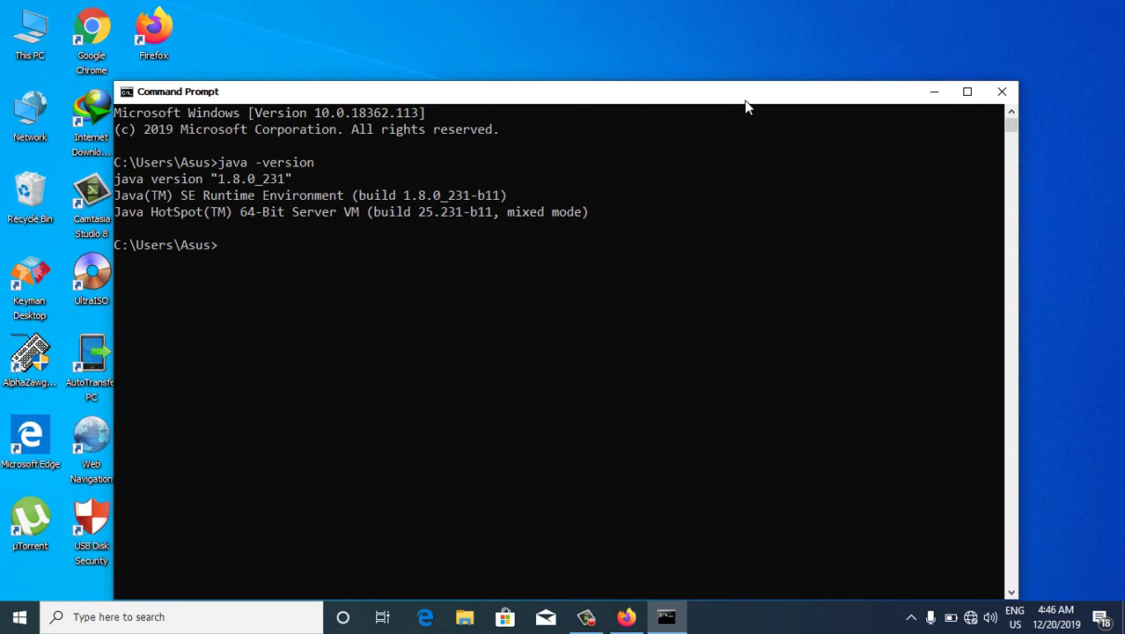
click(997, 97)
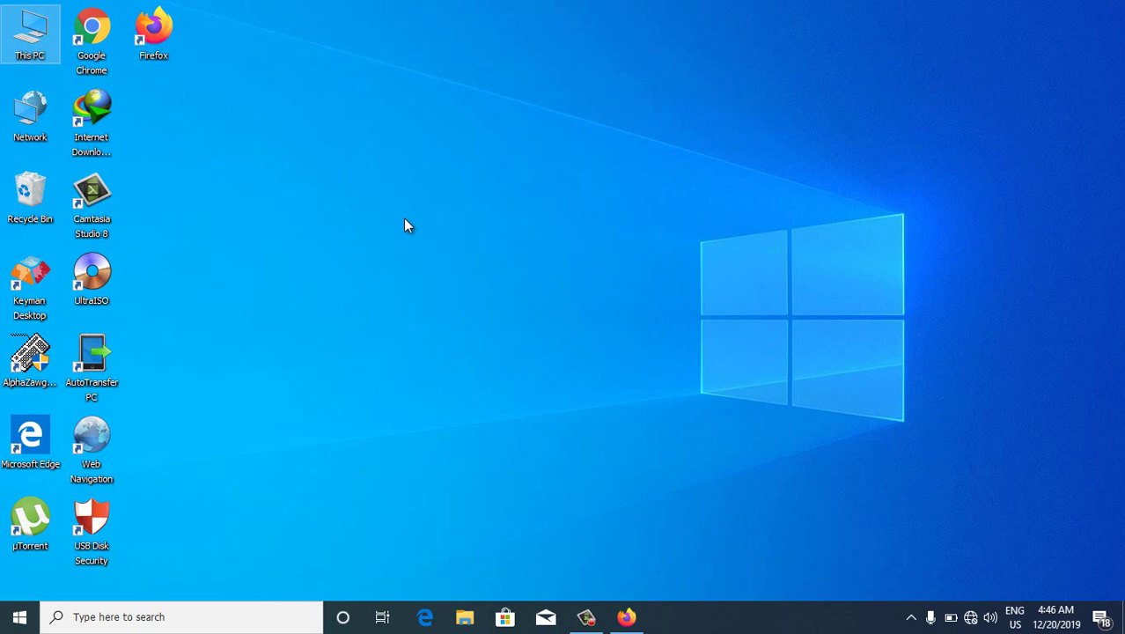
From the Downloads folder, run jdk-13.0.1_windows-x64_bin as administrator, allowing it past the SmartScreen warning
click(465, 619)
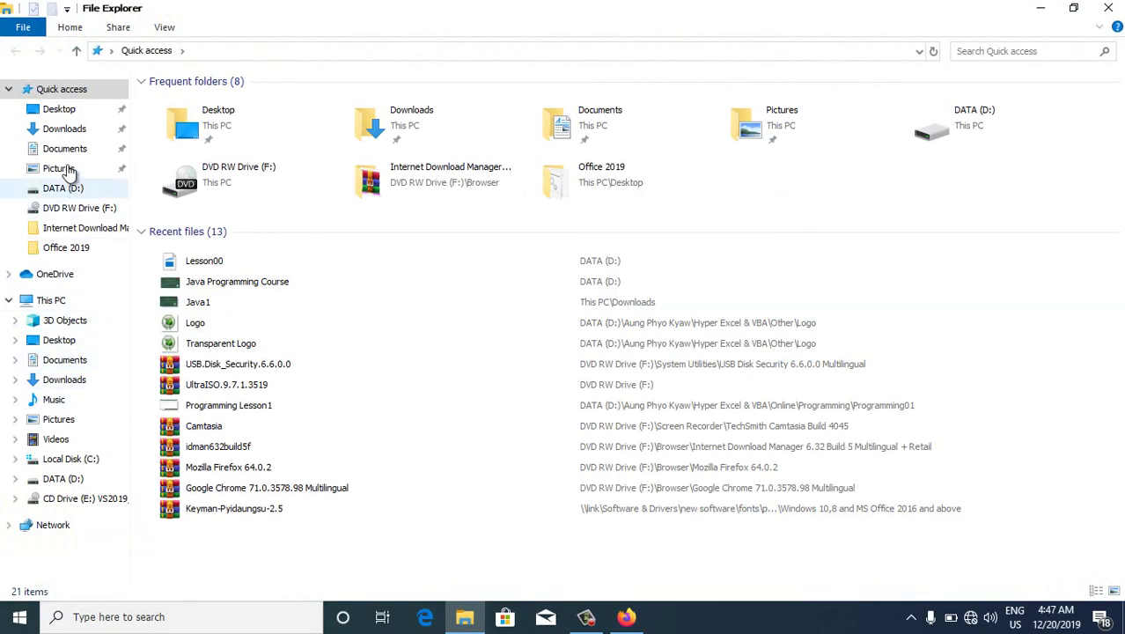
click(65, 129)
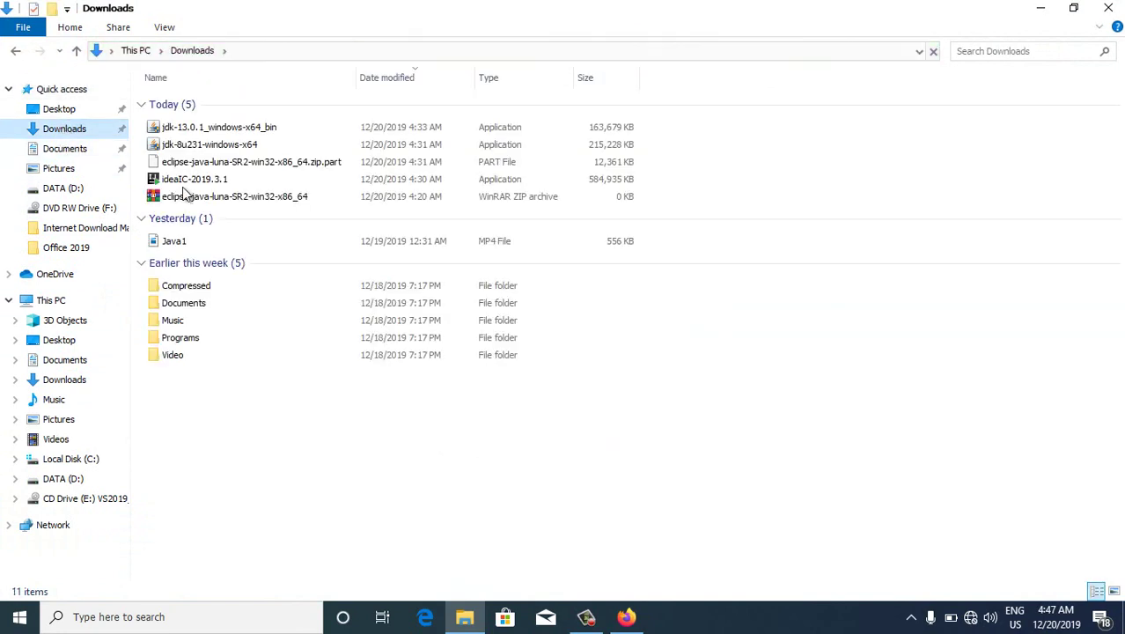
click(245, 128)
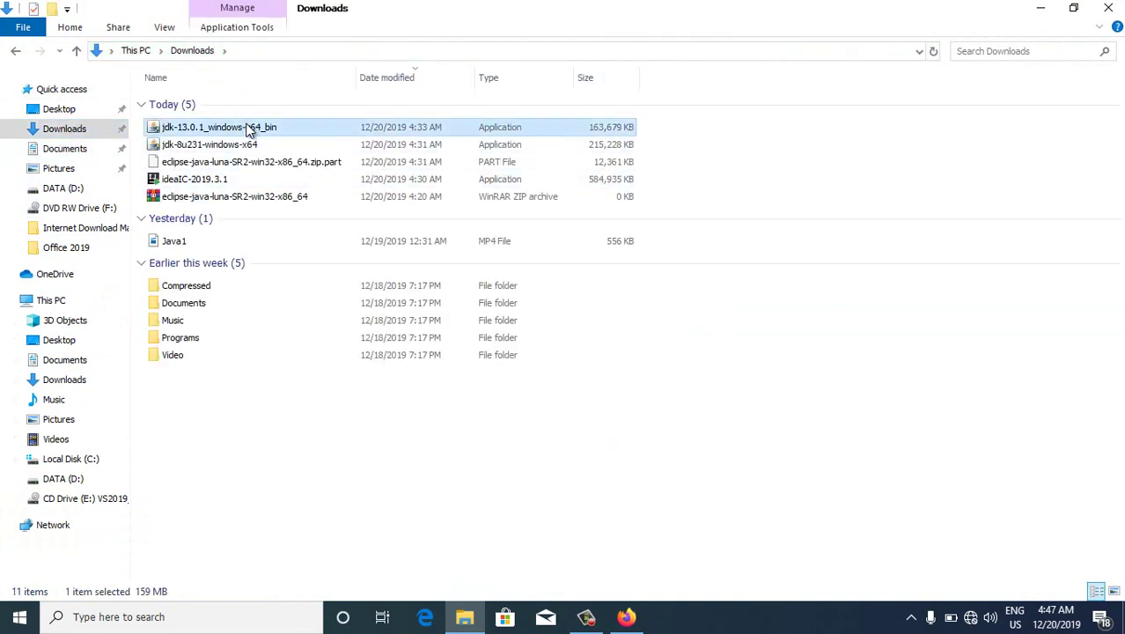
double_click(248, 129)
right_click(247, 126)
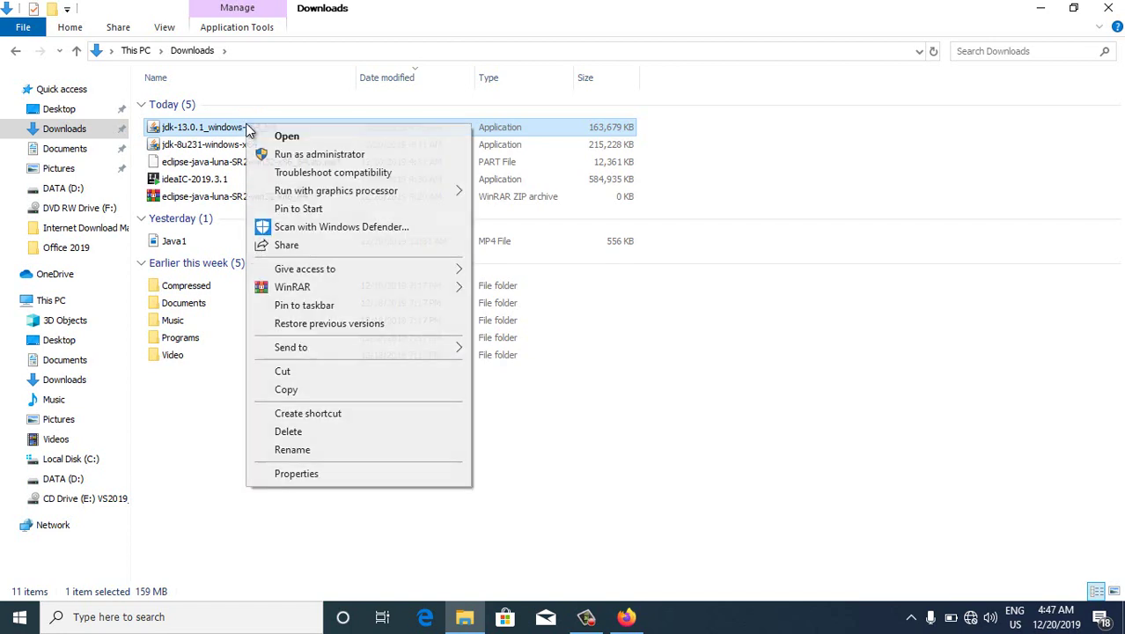
click(281, 156)
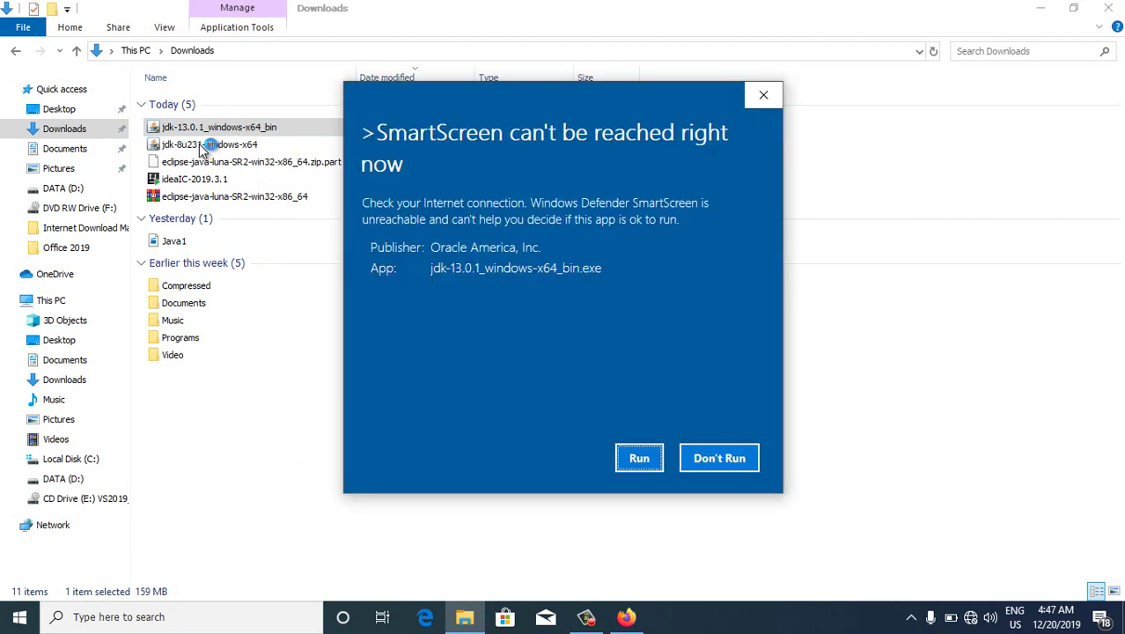
click(634, 459)
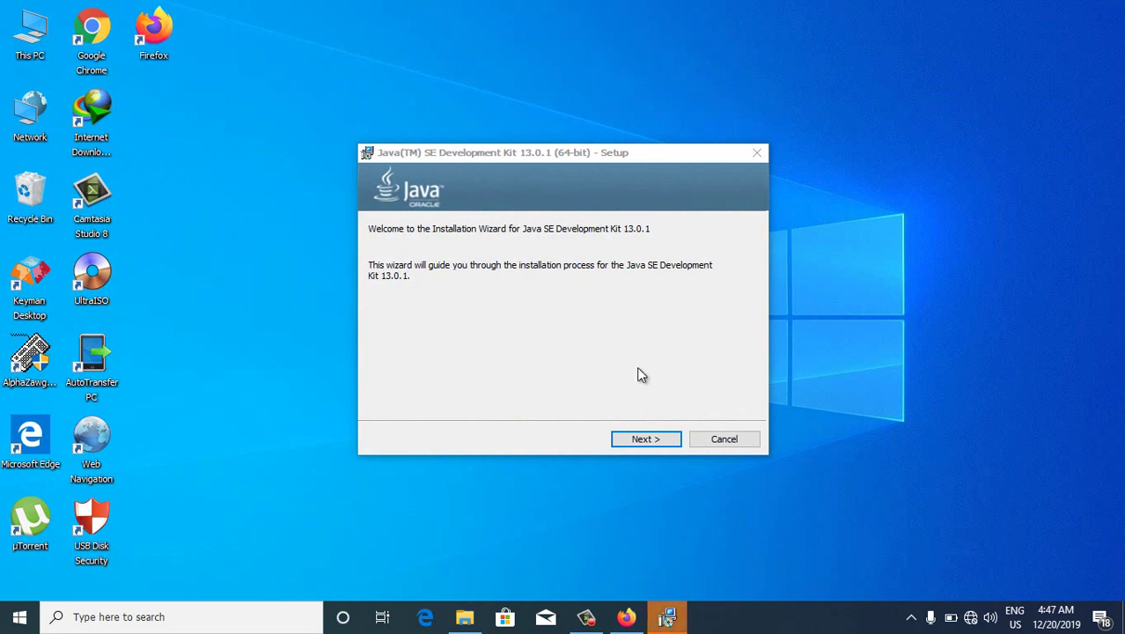
Install JDK 13.0.1 (64-bit) into C:\Program Files\Java\jdk-13.0.1\ and close the completed installer
click(636, 442)
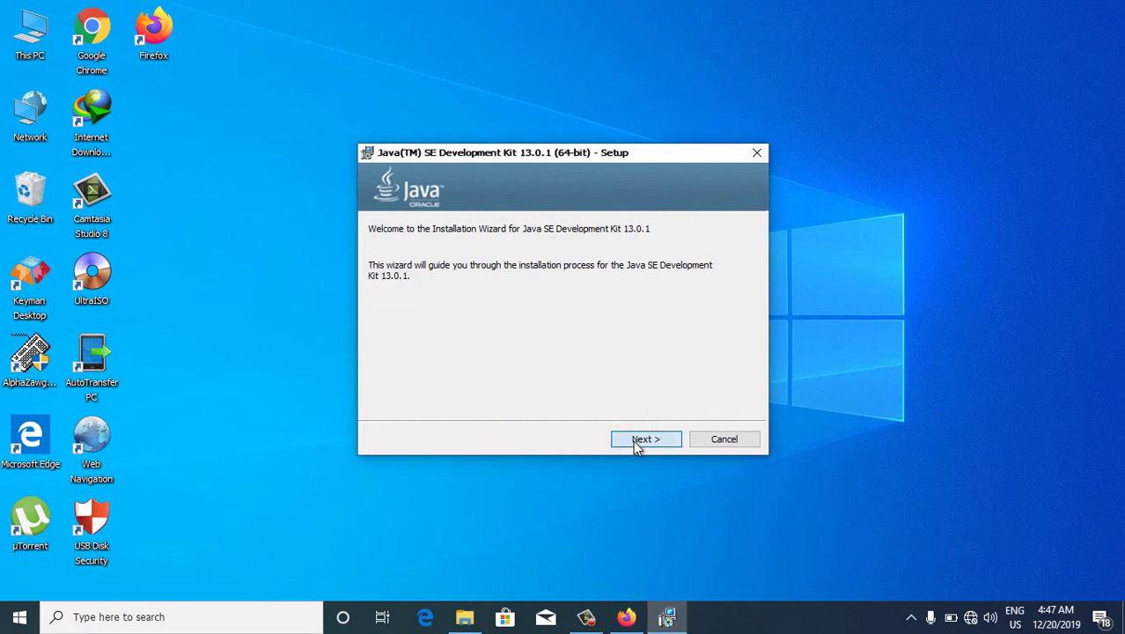
click(635, 442)
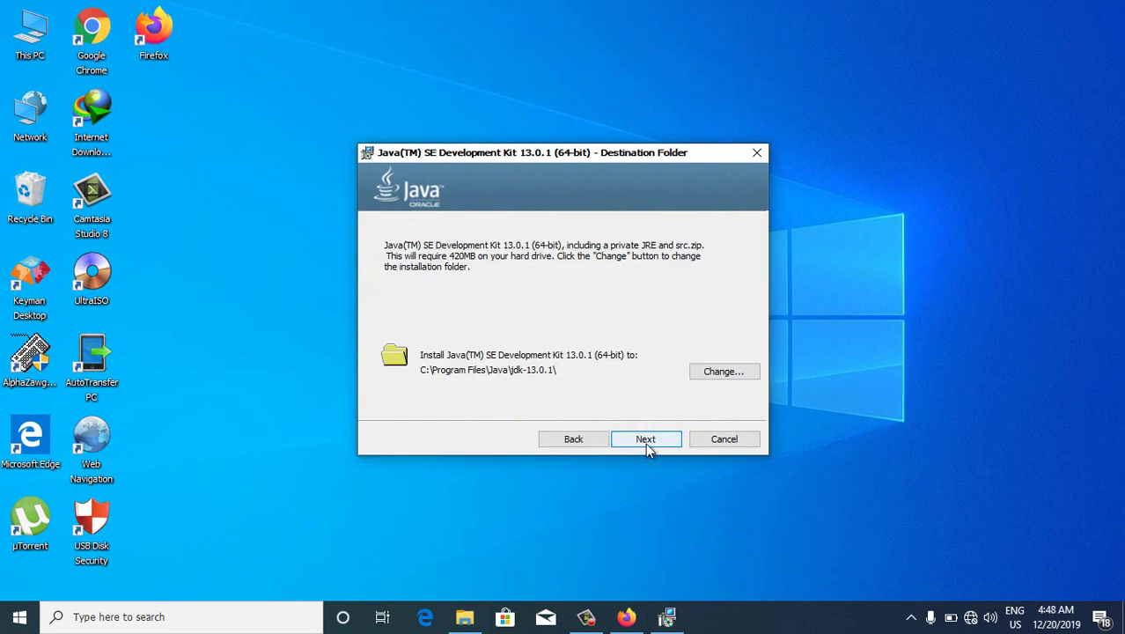
click(646, 443)
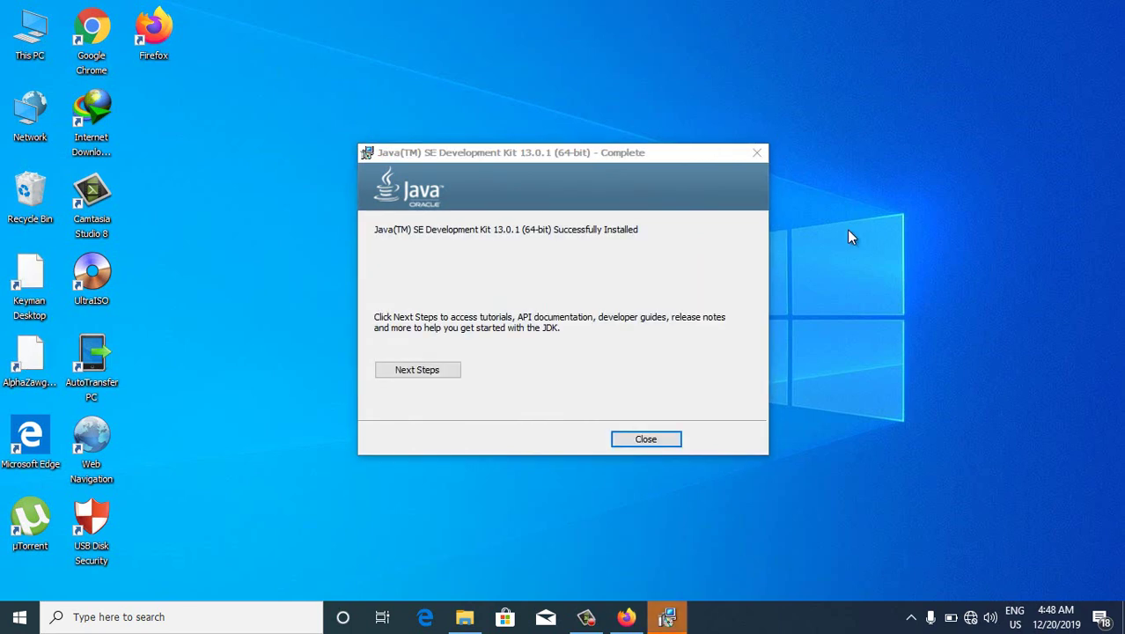
click(660, 441)
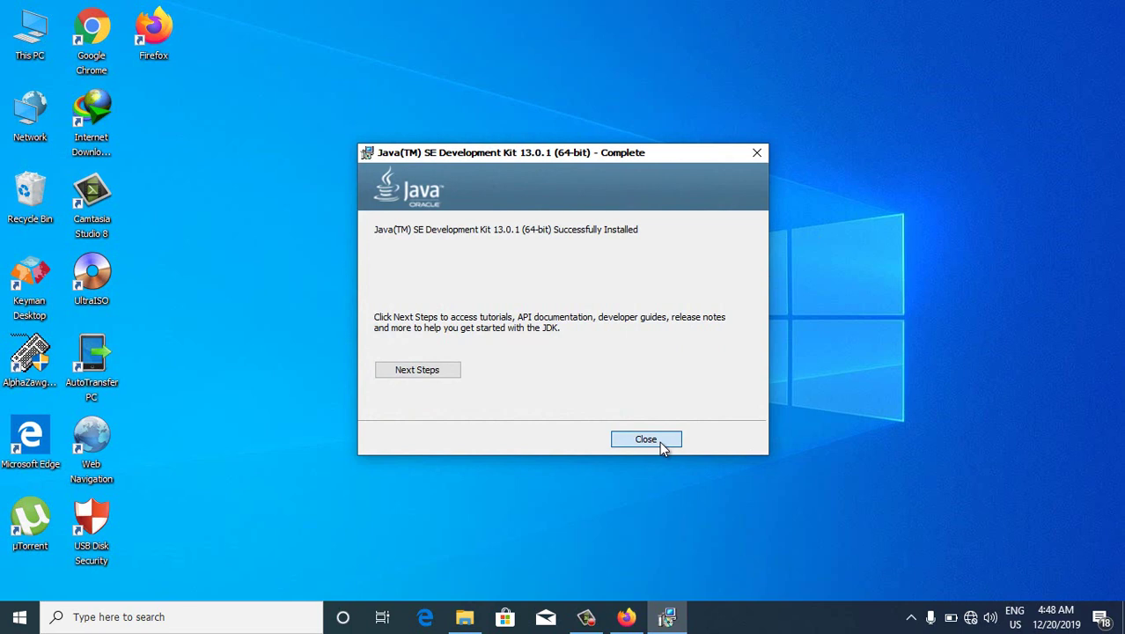
click(660, 441)
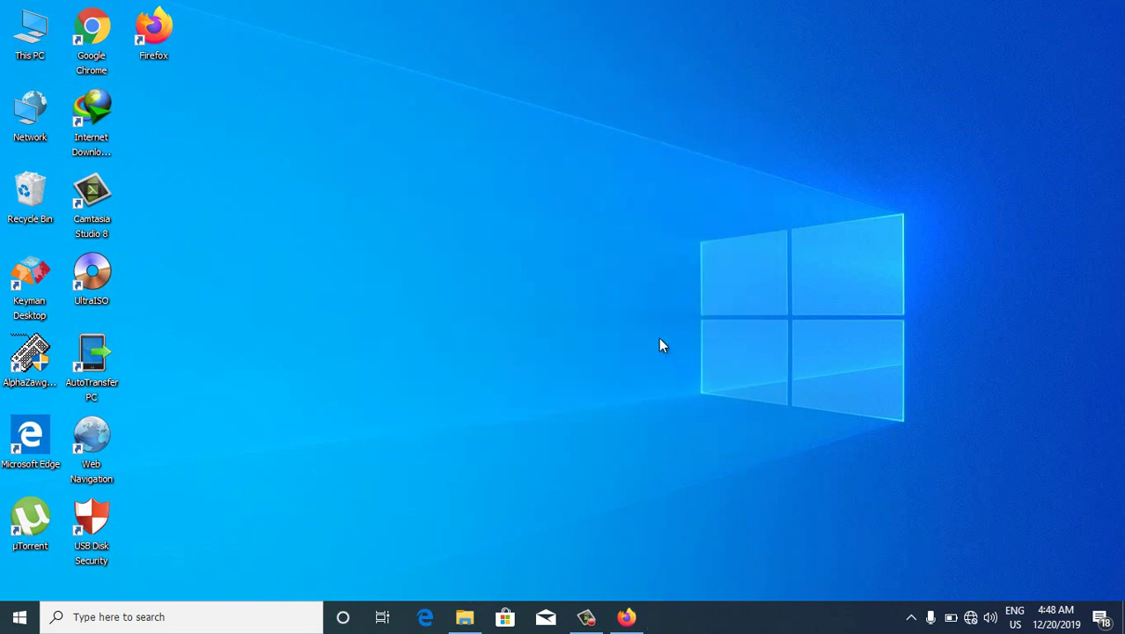
mouse_move(467, 611)
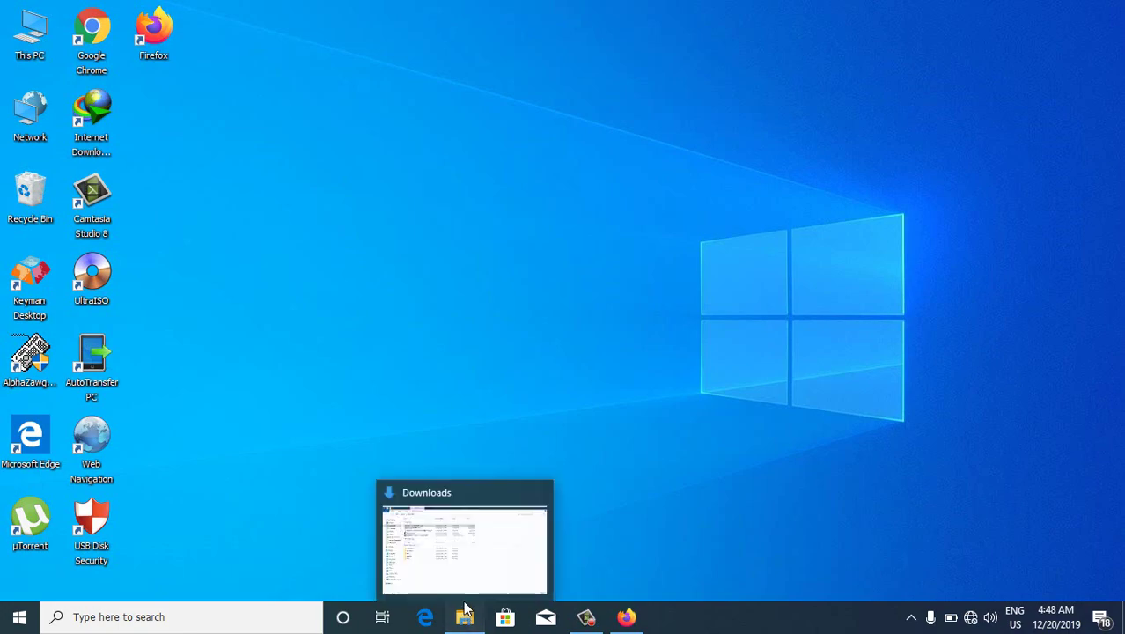
click(462, 567)
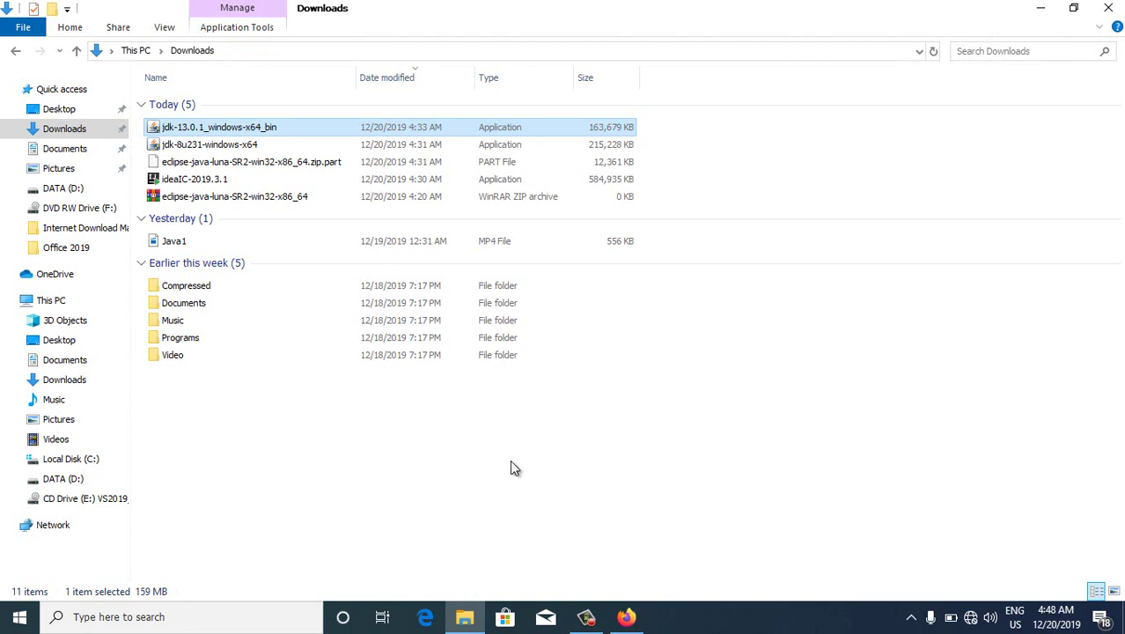
click(259, 204)
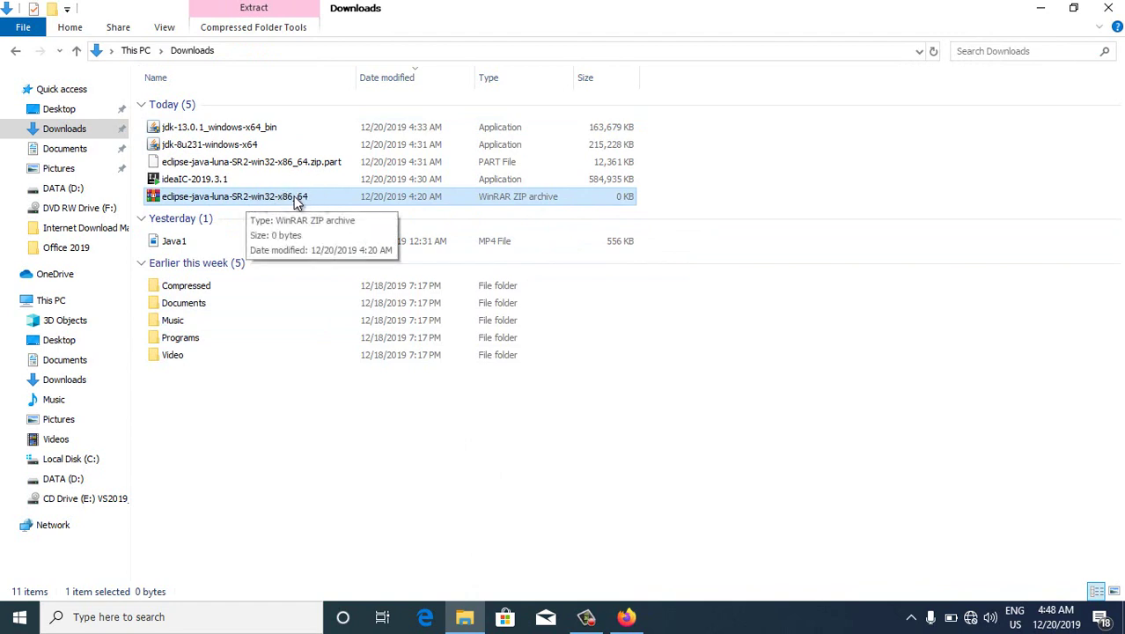
right_click(280, 203)
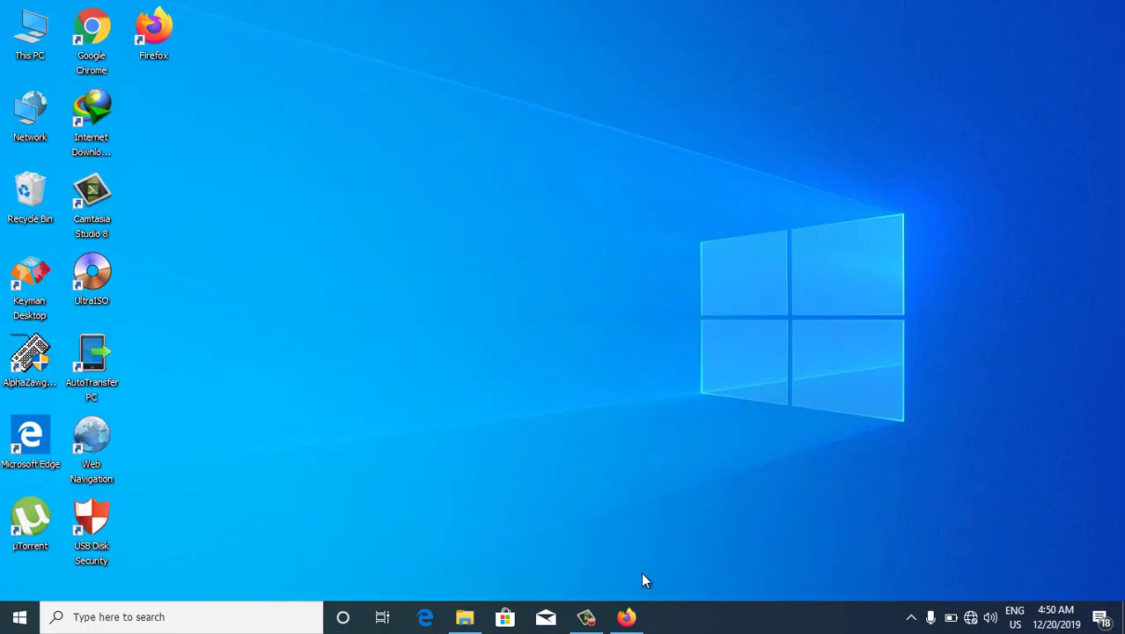
Quit Firefox, closing all the open Oracle download tabs
click(626, 616)
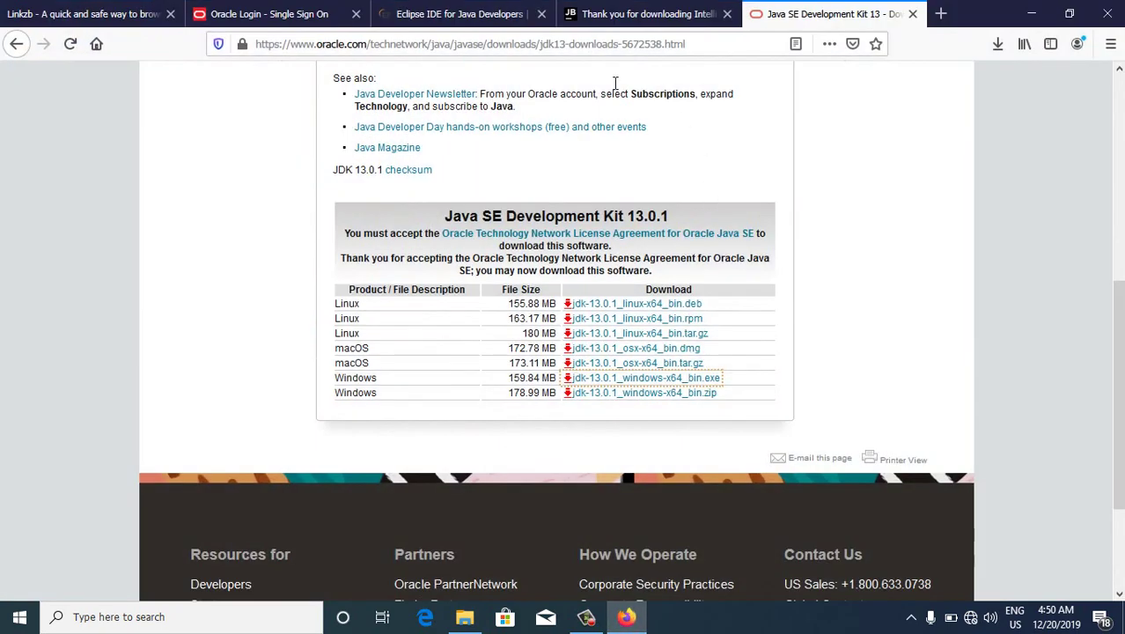
click(1111, 14)
click(531, 336)
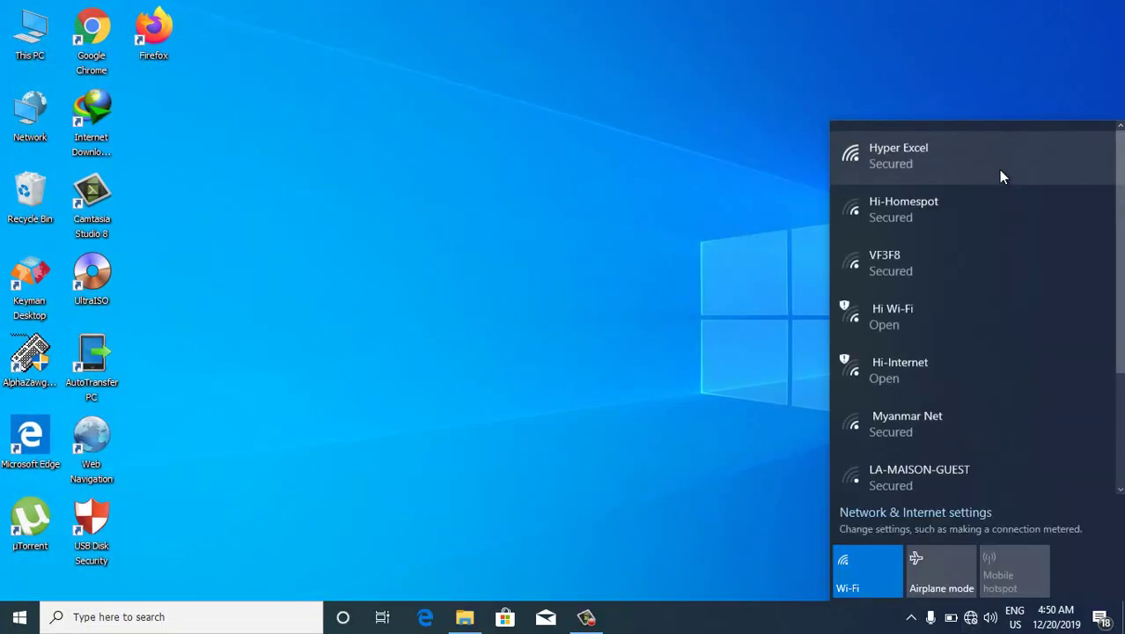
Connect to the Hyper Excel Wi-Fi network and reopen Firefox with a new tab
click(1000, 172)
click(1026, 225)
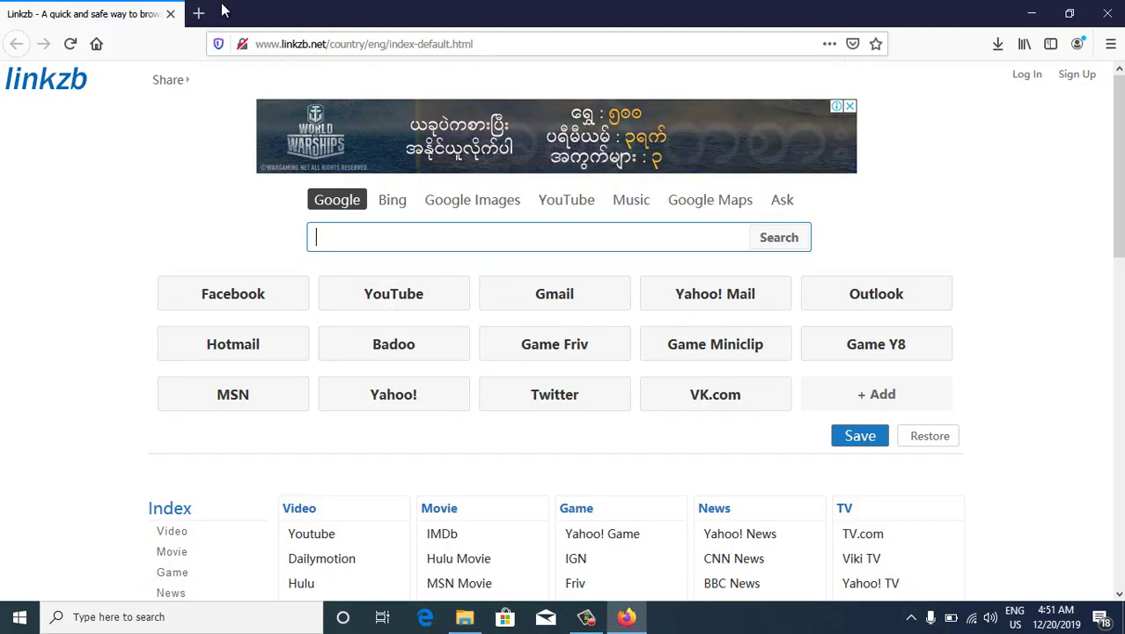
click(198, 13)
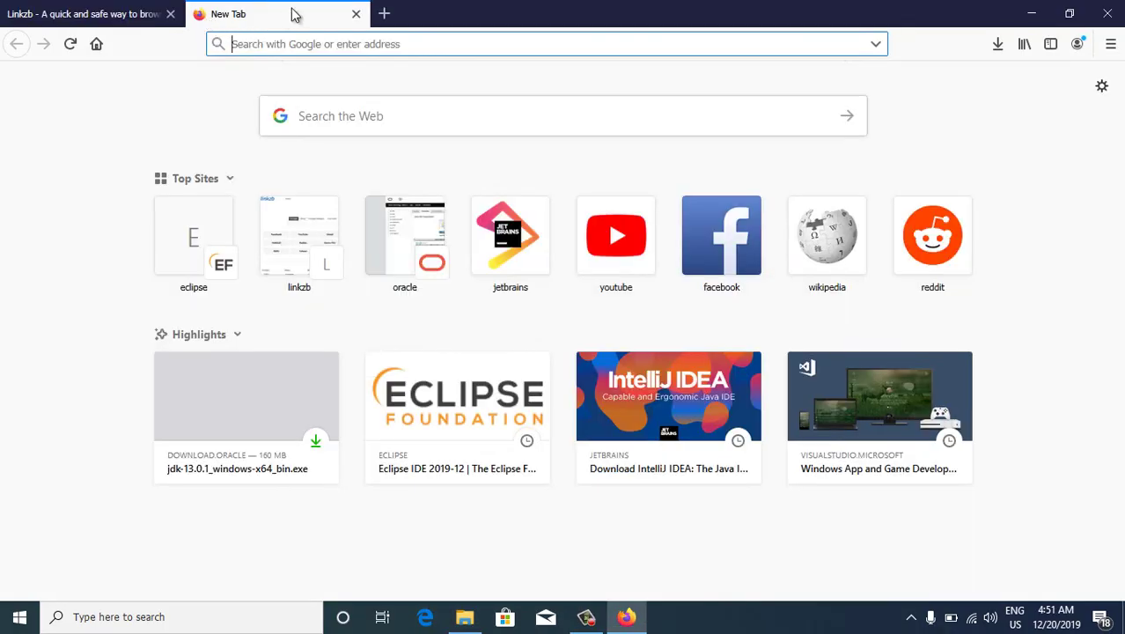
Go to eclipse.org and open the Eclipse IDE 2019-12 download page
text(ec)
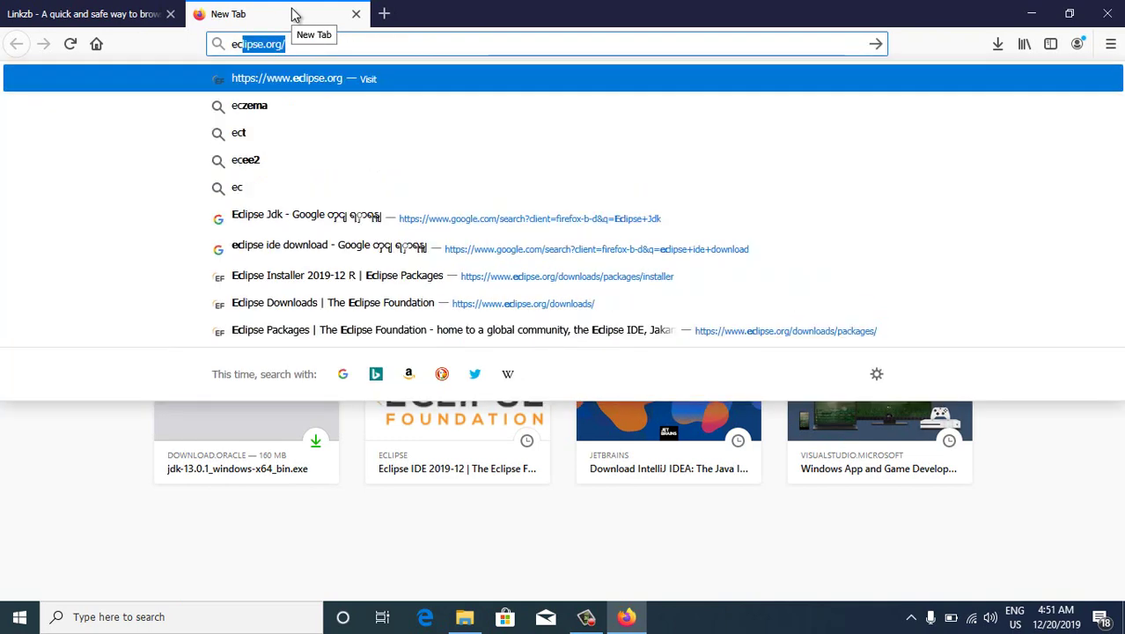
text(lipse)
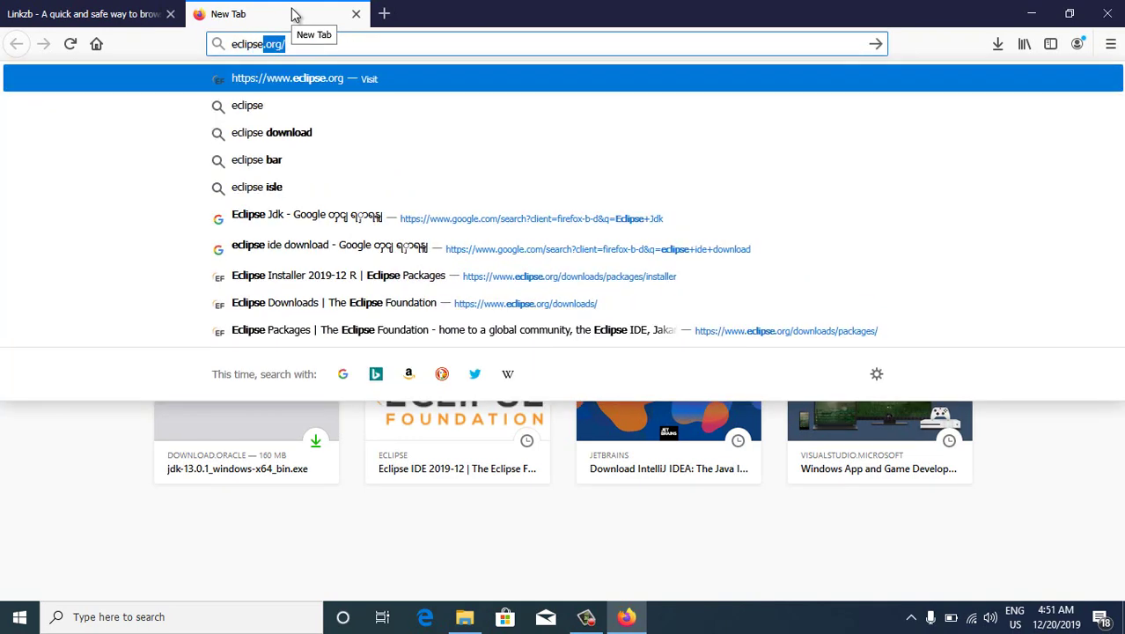
key(Return)
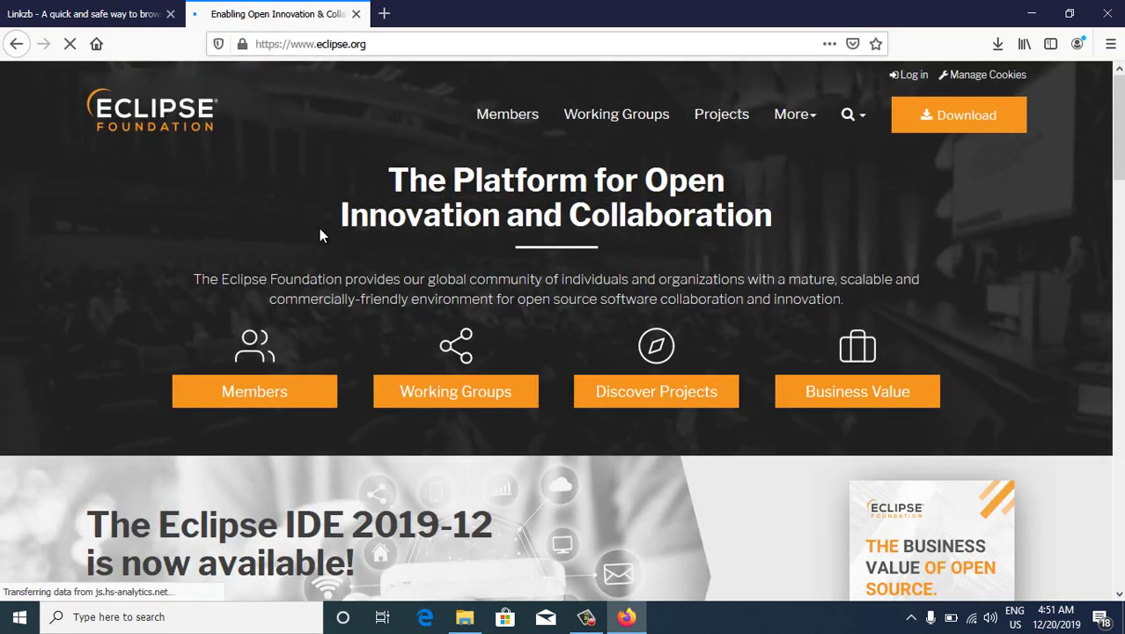
scroll(384, 247, down, 3)
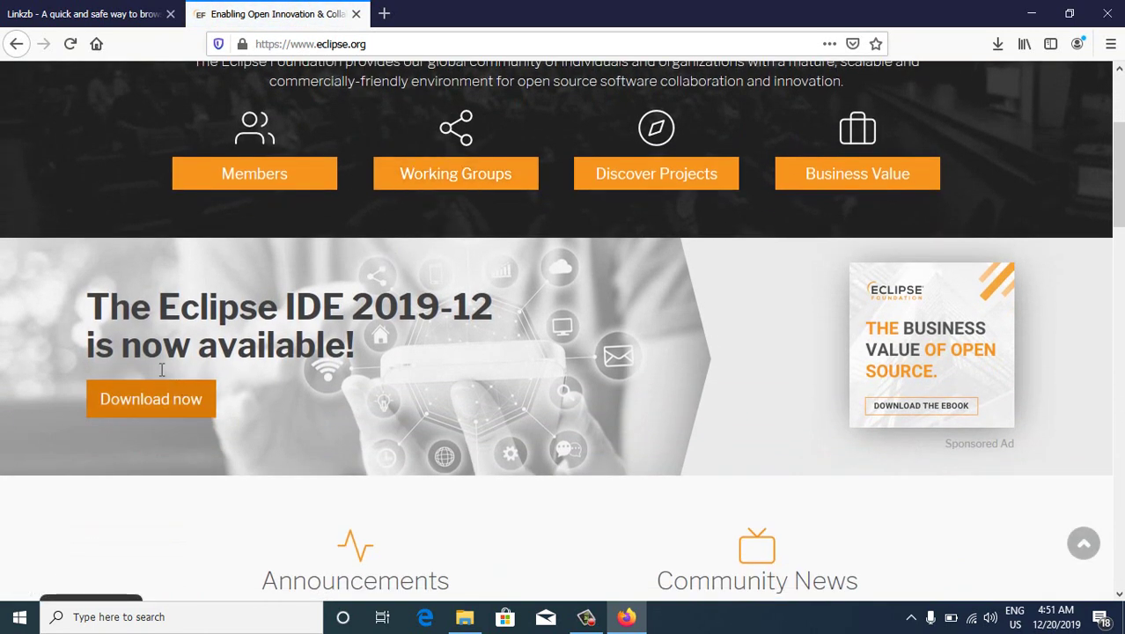
click(163, 414)
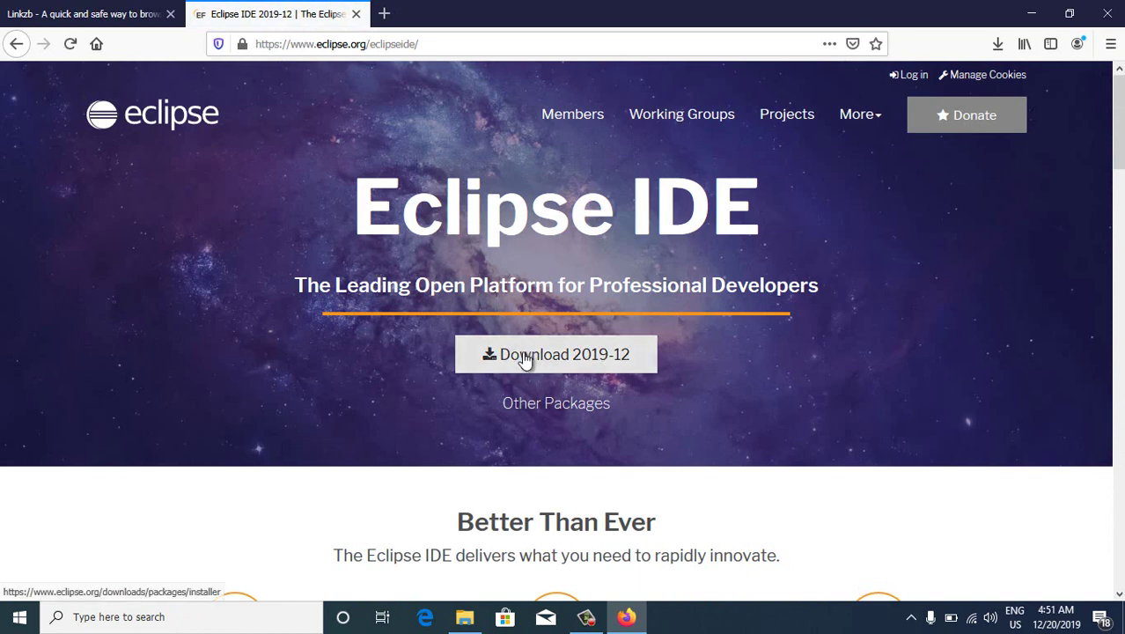
Open the Eclipse Installer 2019-12 R page and pick the Windows 64-bit installer
scroll(523, 361, down, 6)
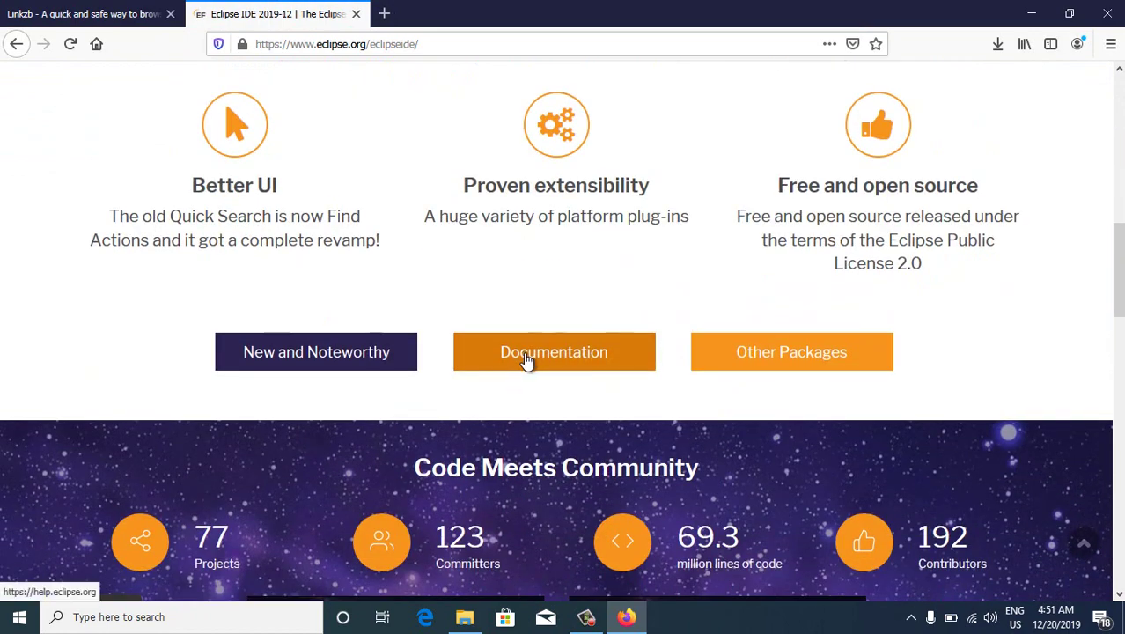
scroll(656, 352, up, 7)
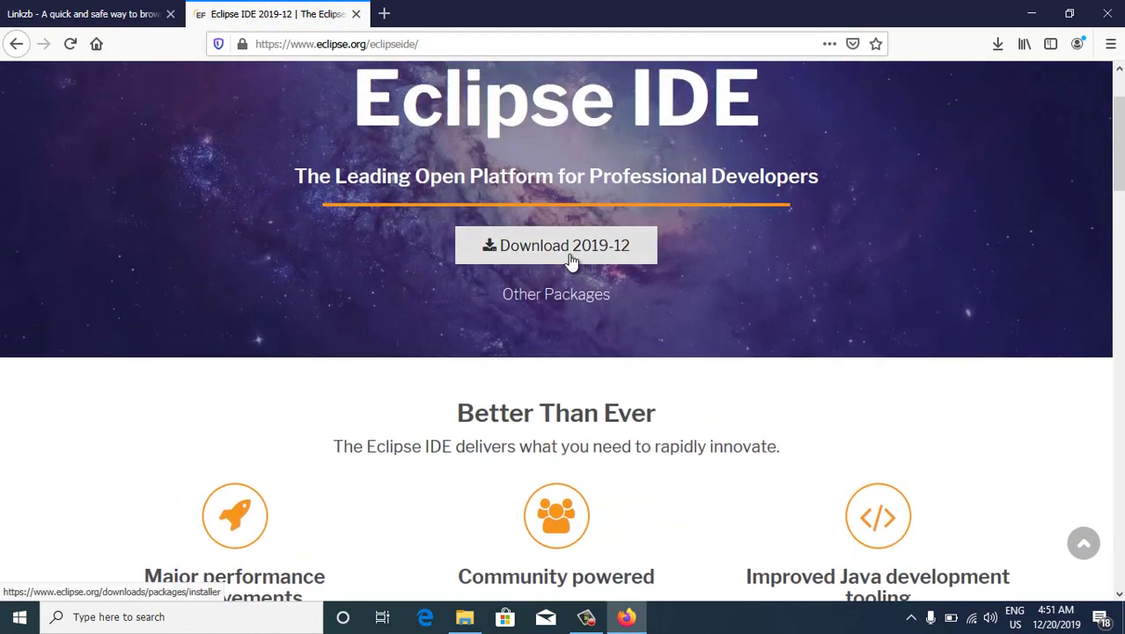
click(570, 258)
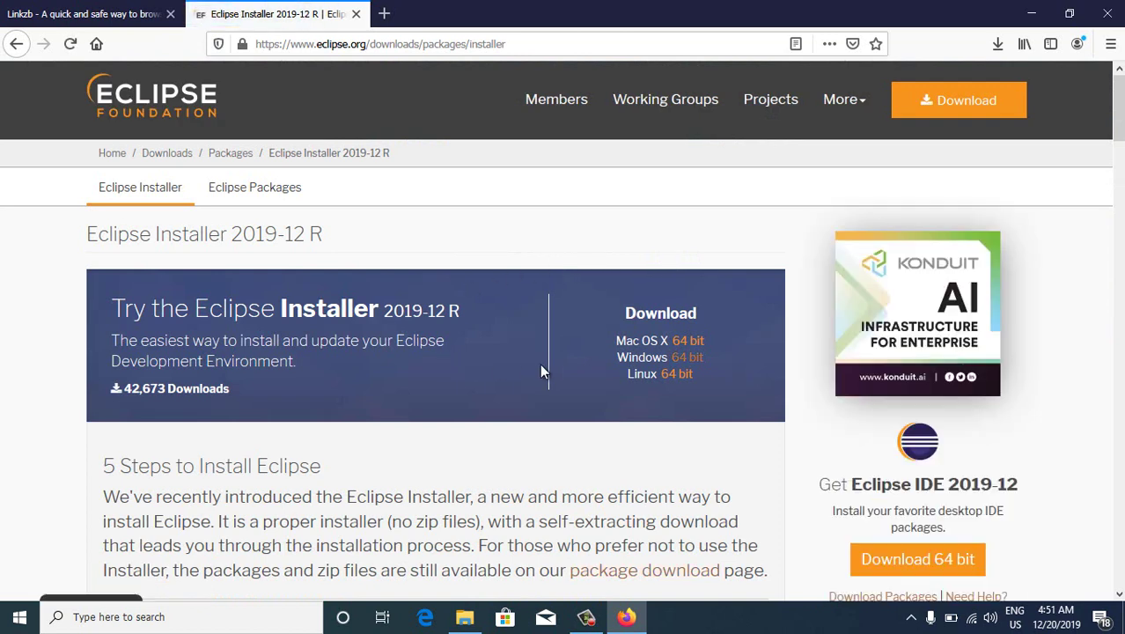
click(696, 366)
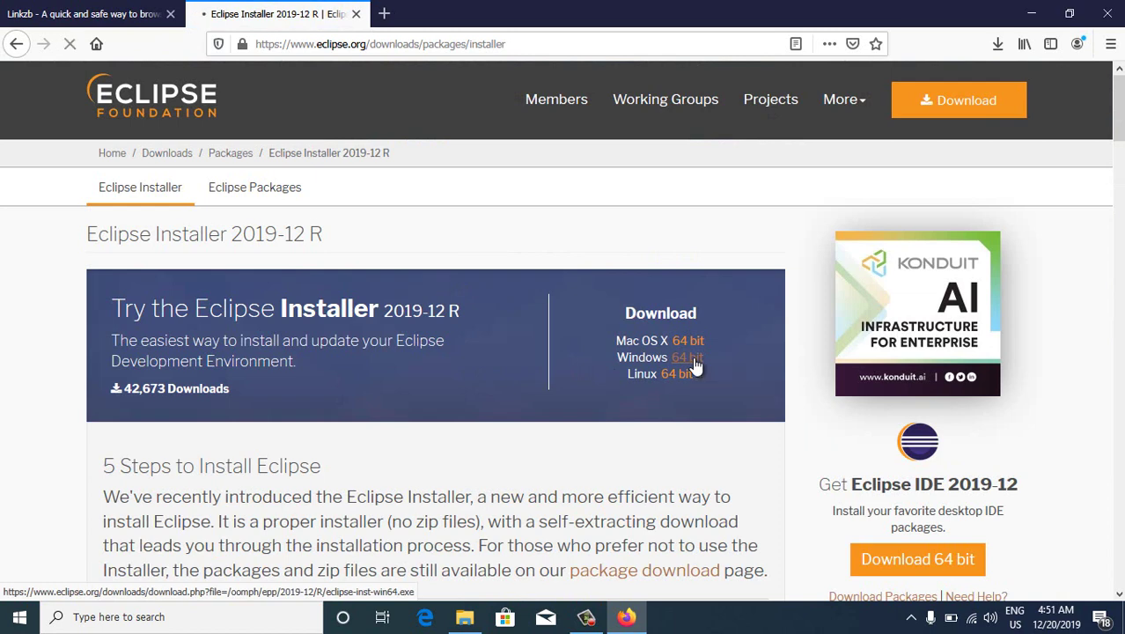
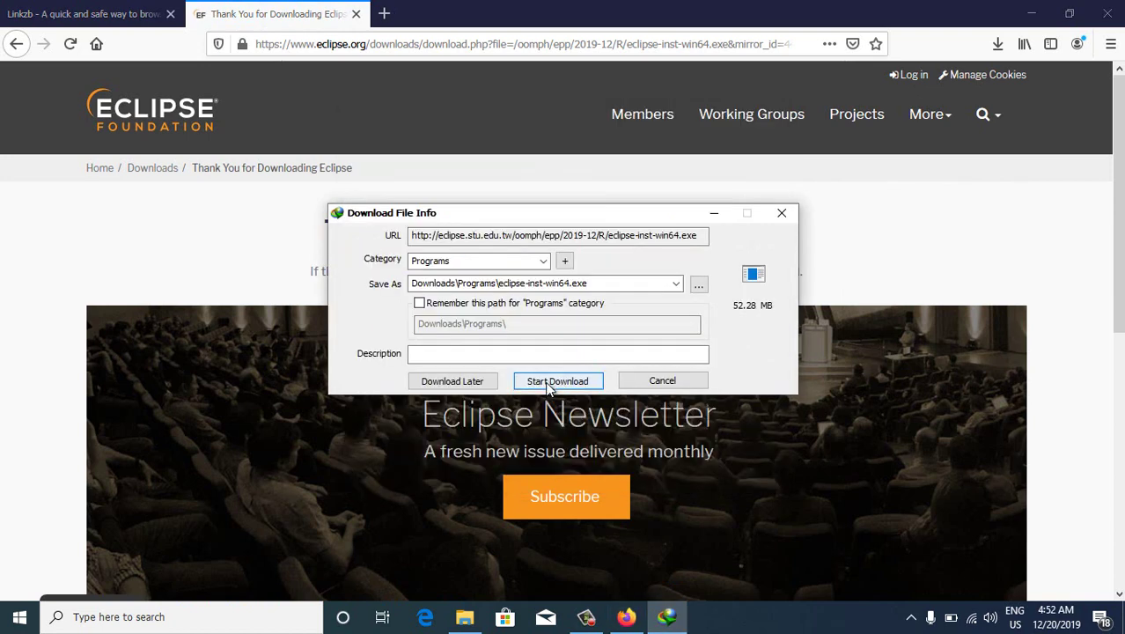
Download eclipse-inst-win64.exe with IDM, run it, and close Firefox with all its tabs
click(556, 384)
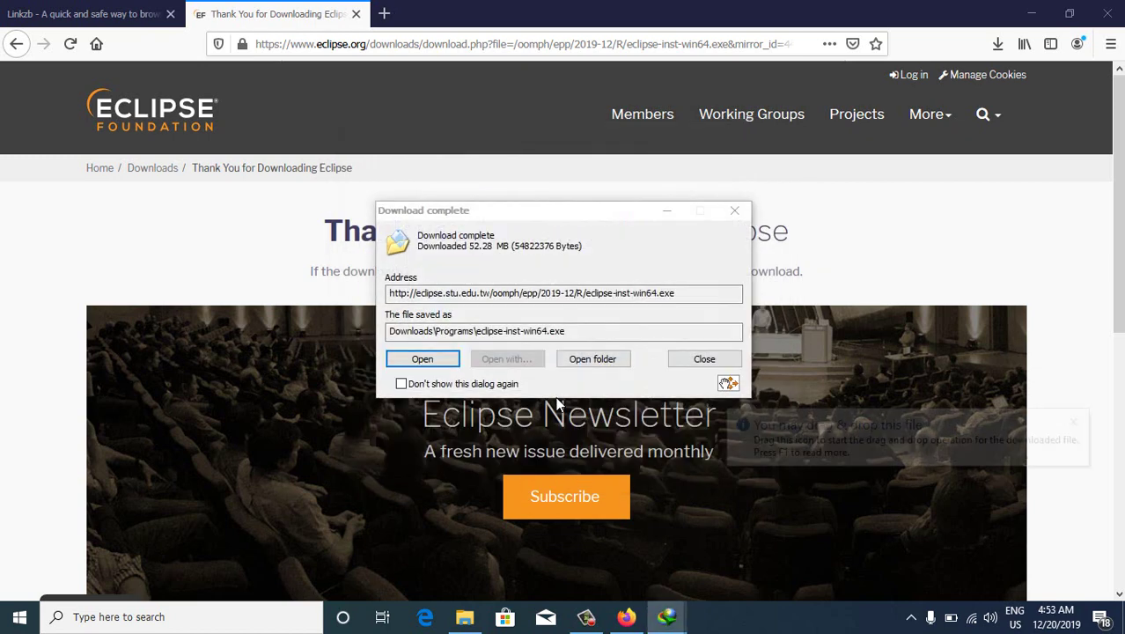
click(431, 362)
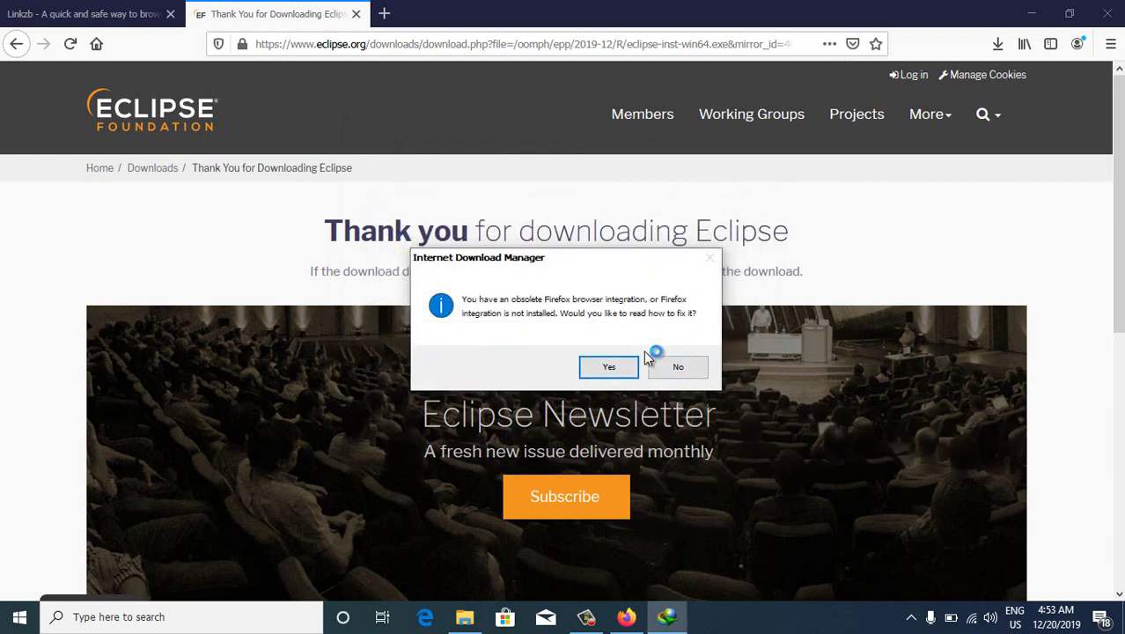
click(608, 364)
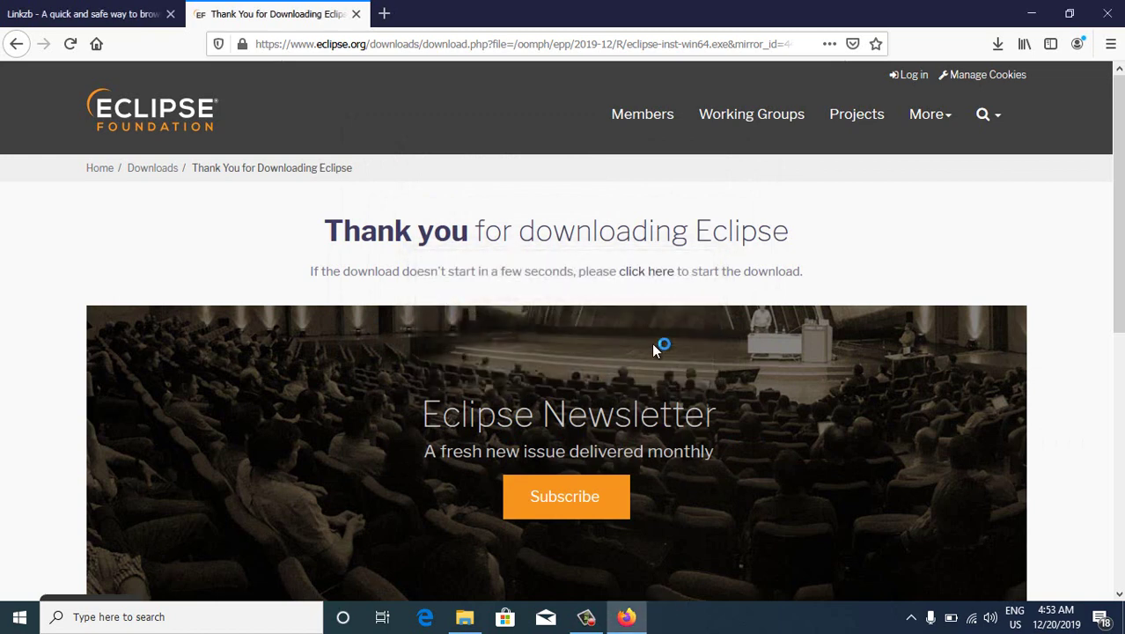
click(1102, 23)
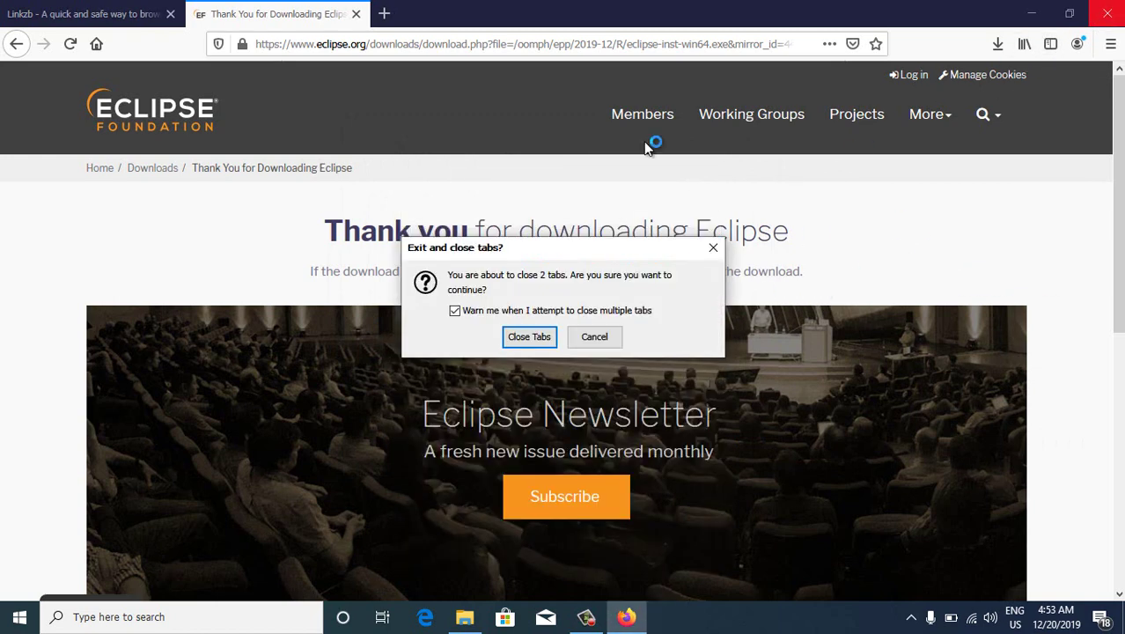
click(531, 334)
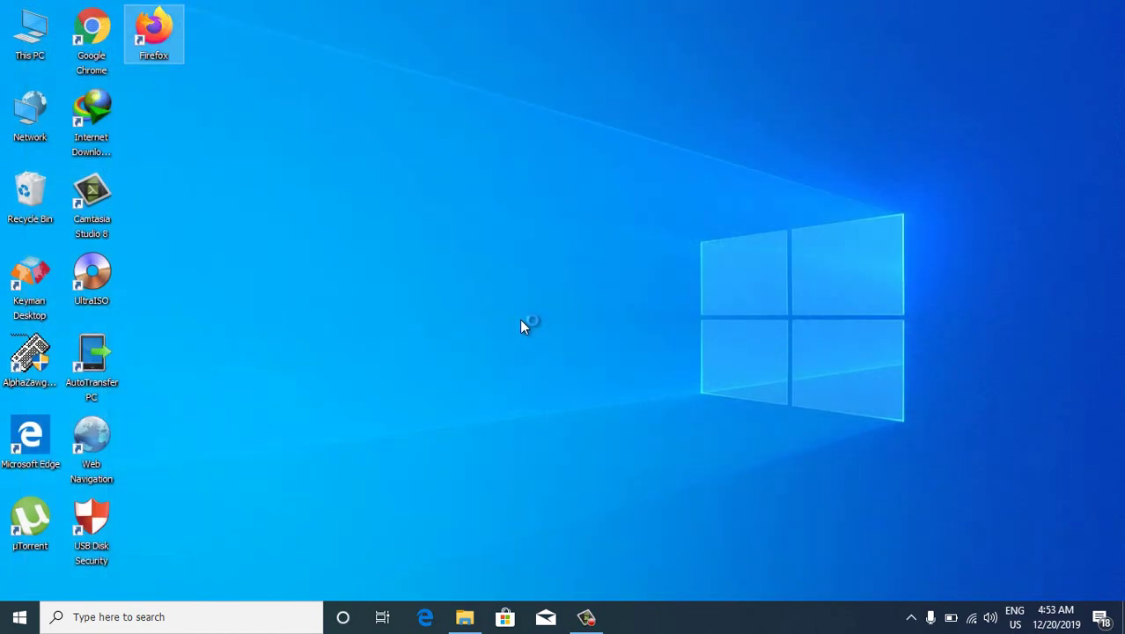
Disconnect from the Hyper Excel Wi-Fi network and refresh the desktop
click(972, 619)
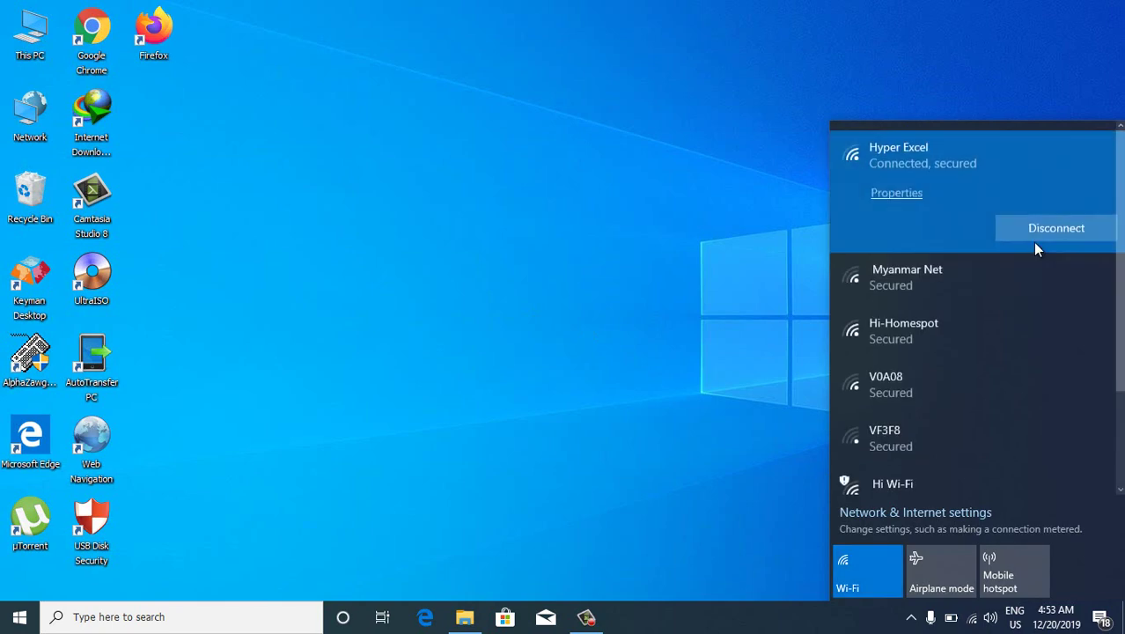
click(1034, 240)
click(391, 242)
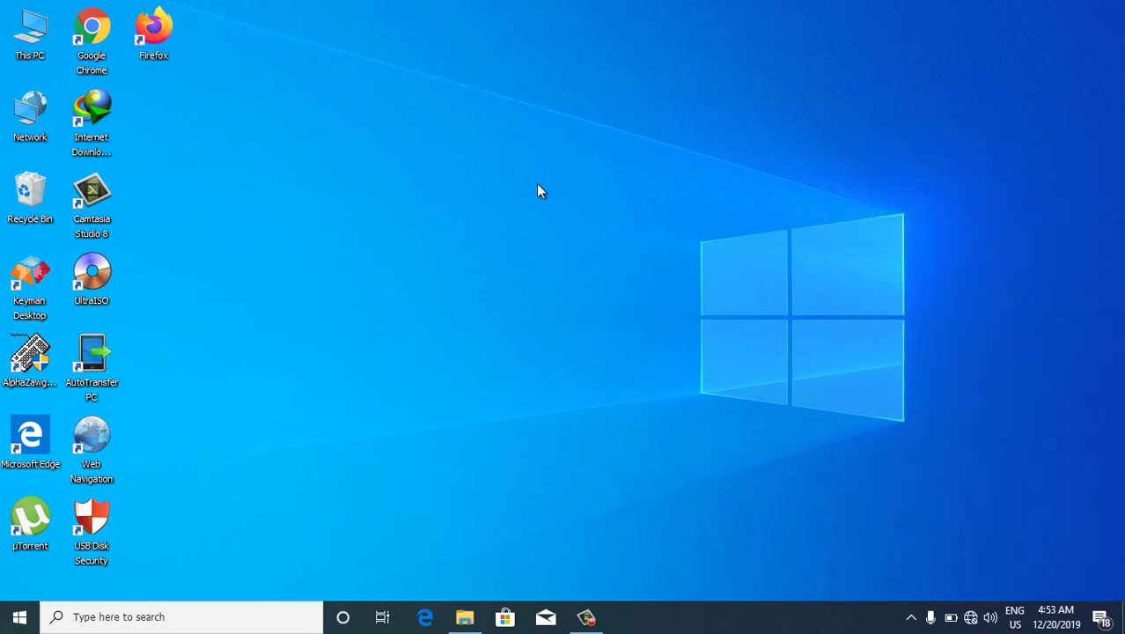
right_click(571, 209)
click(571, 212)
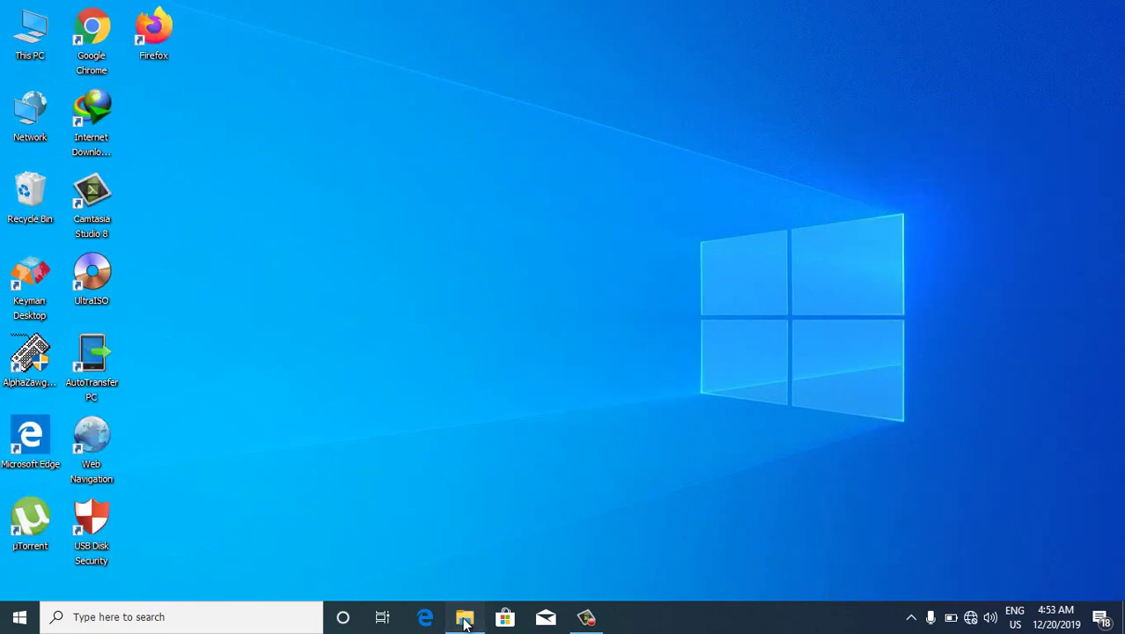
Extract the eclipse-java-luna zip from Downloads to Local Disk (C:) with WinRAR
click(464, 618)
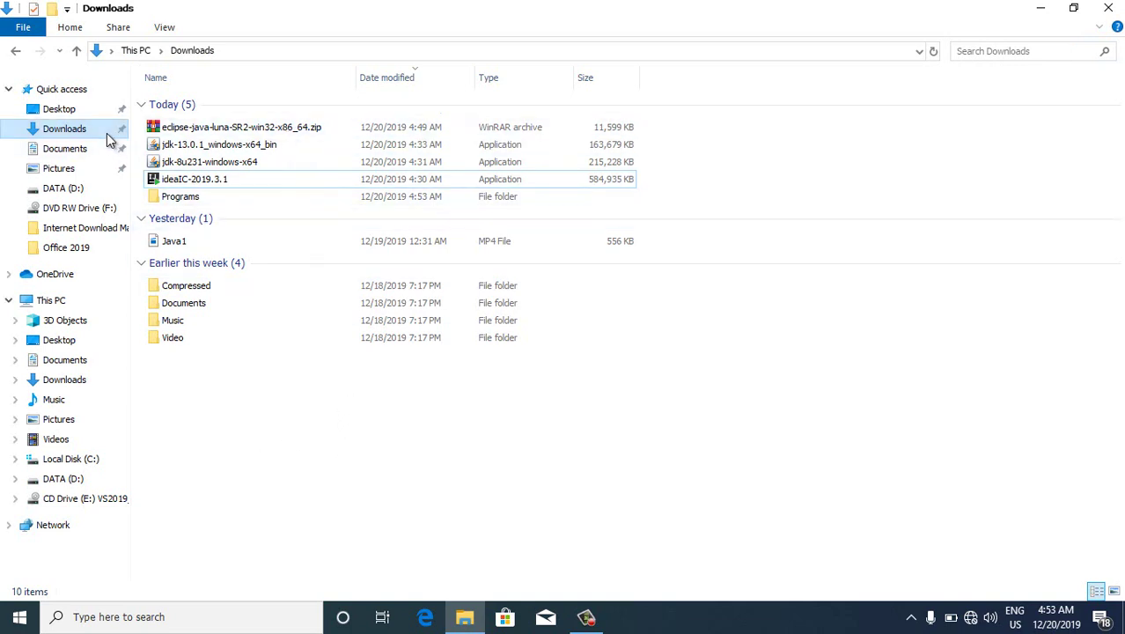
click(239, 132)
right_click(239, 132)
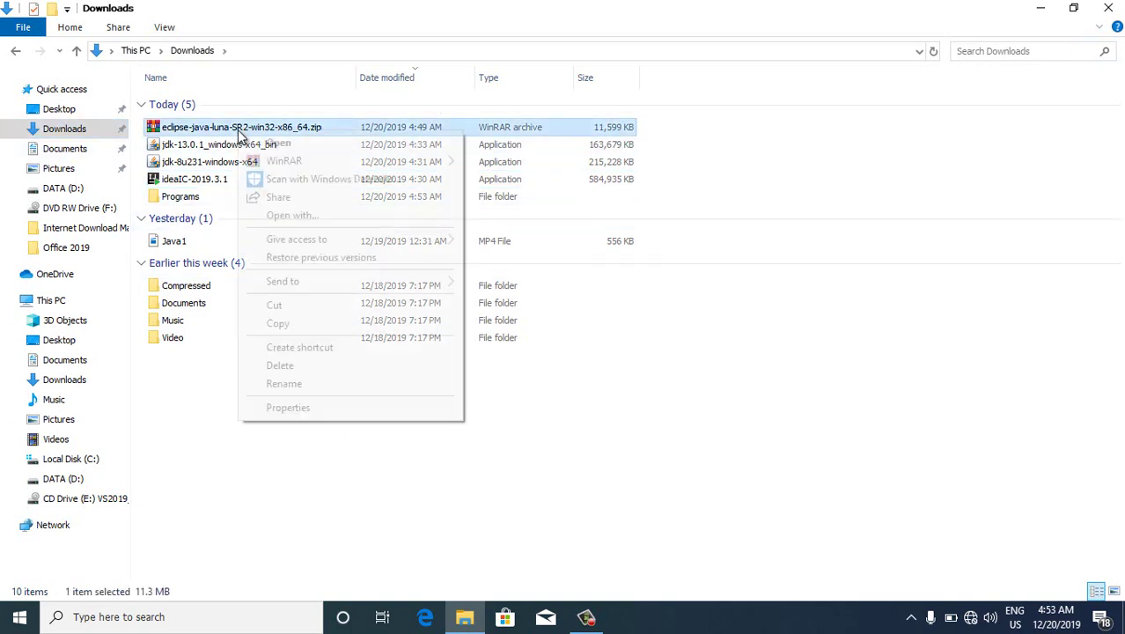
mouse_move(310, 166)
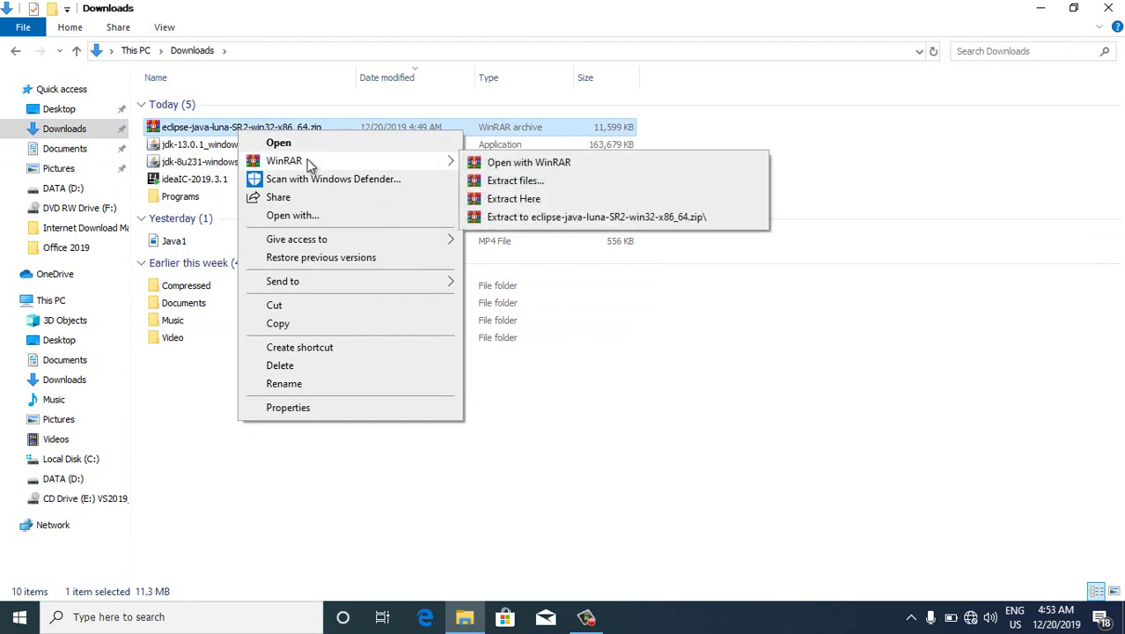
click(521, 185)
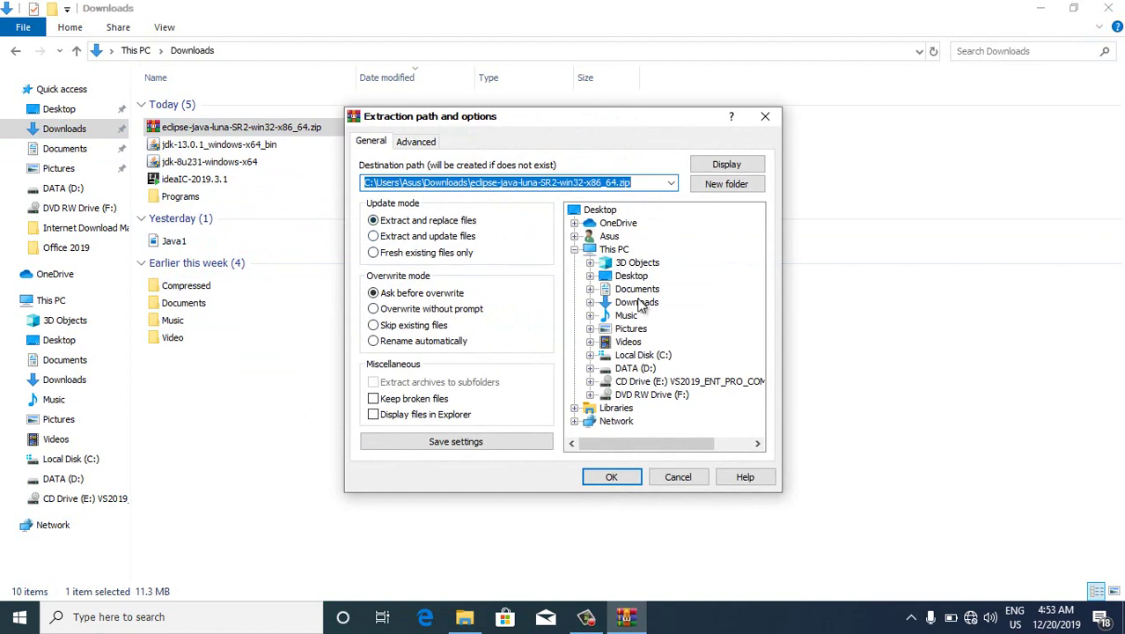
click(644, 355)
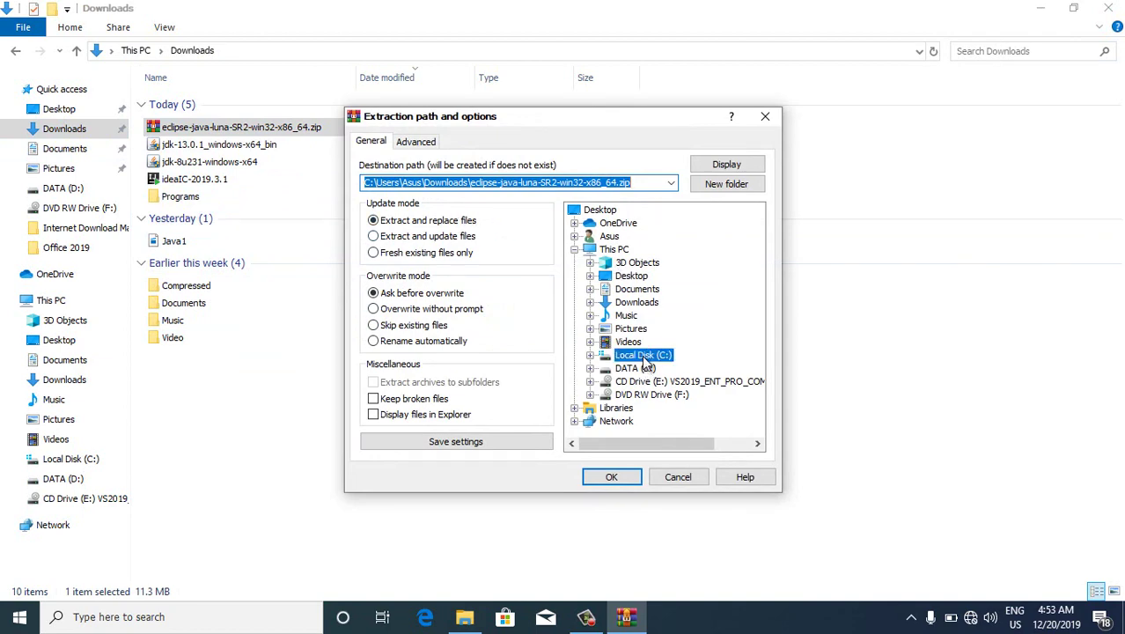
click(611, 476)
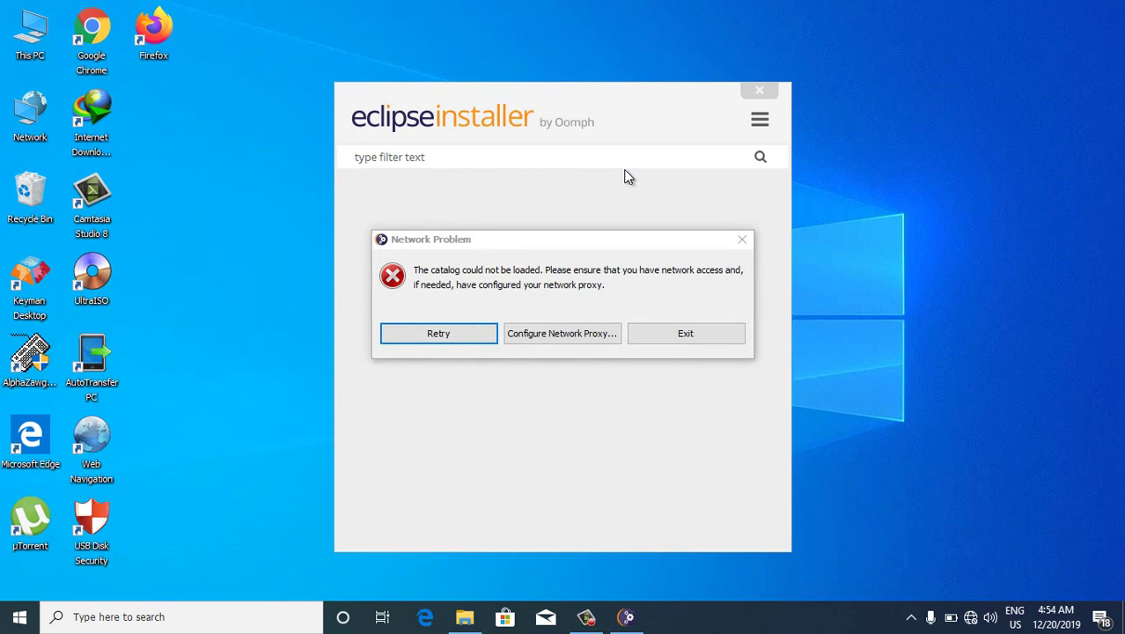
Reconnect to the Hyper Excel Wi-Fi and retry loading the installer catalog
click(970, 618)
click(948, 175)
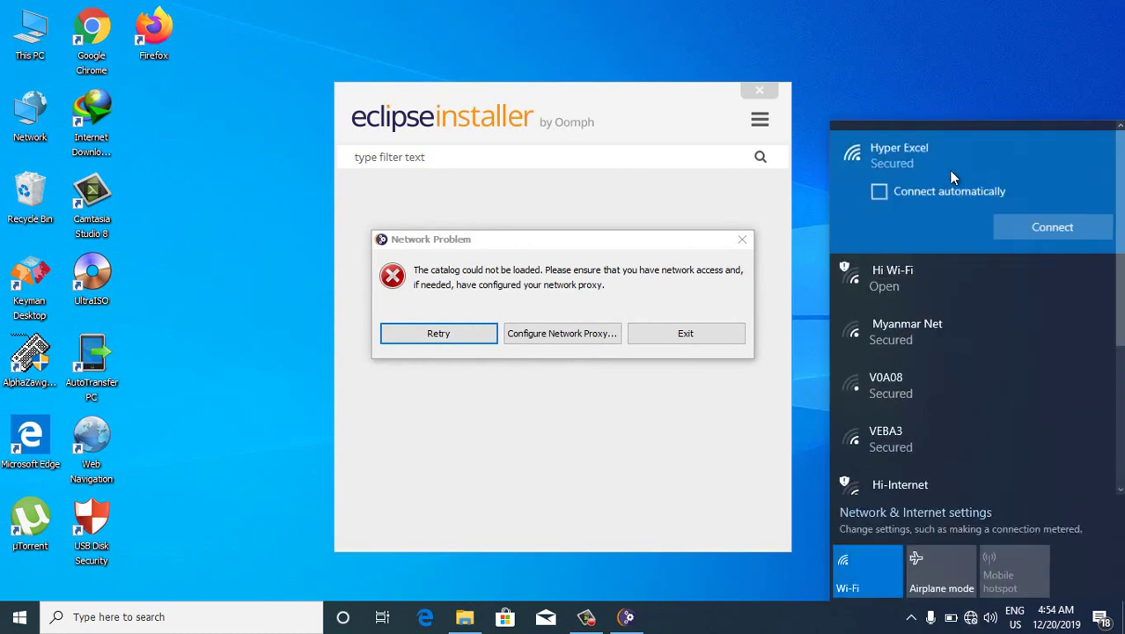
click(1024, 225)
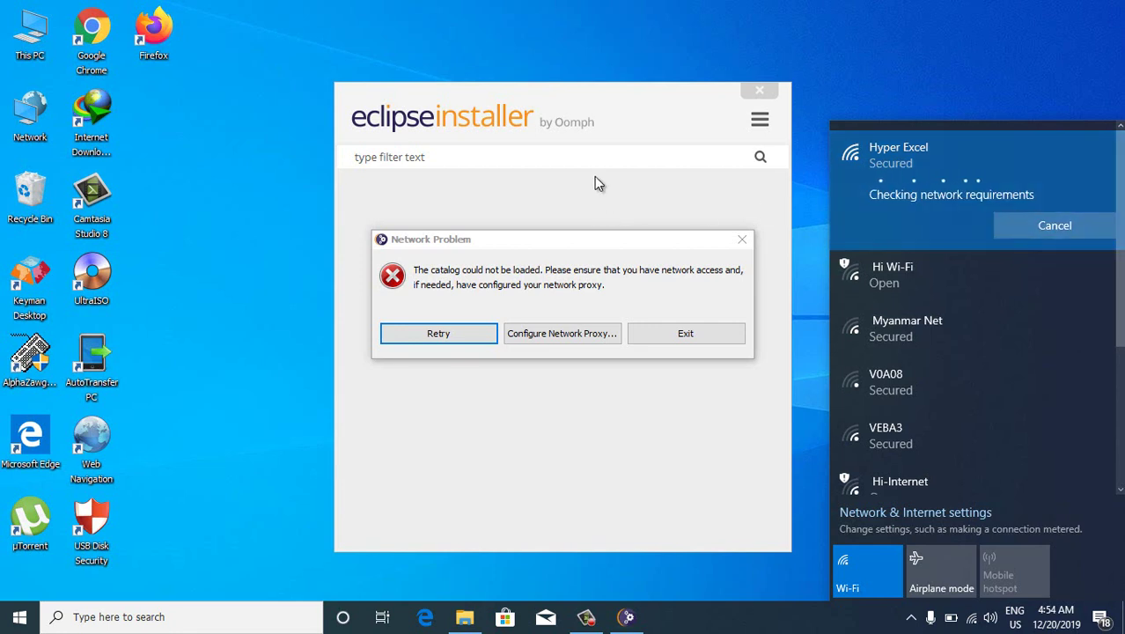
click(461, 332)
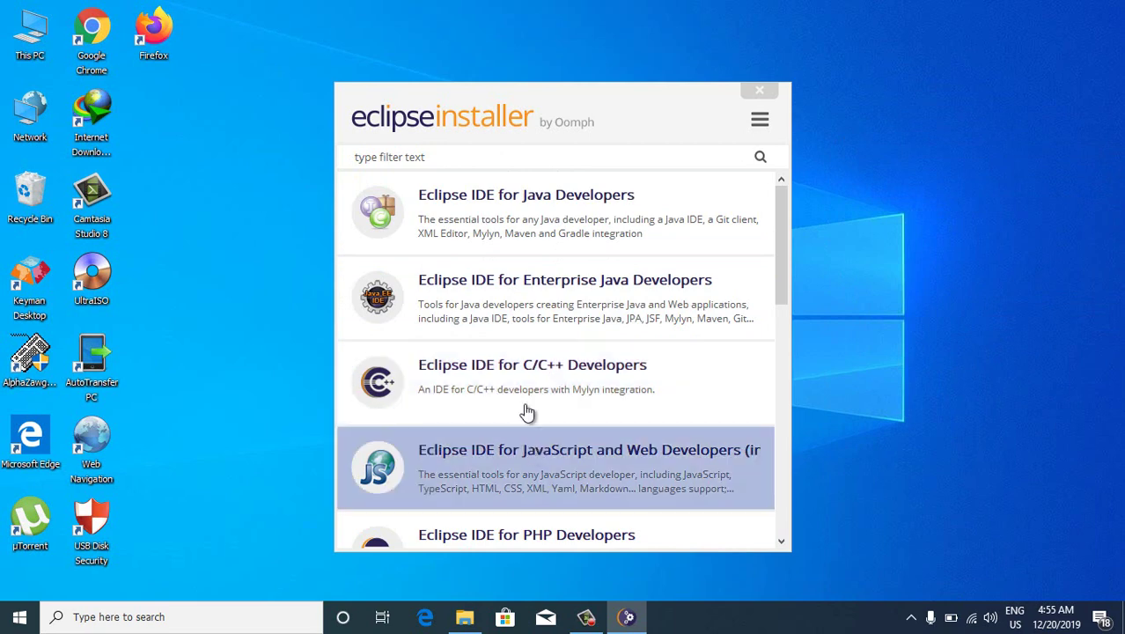
Select Eclipse IDE for Java Developers, keeping jre1.8.0_231 as the Java VM
click(524, 199)
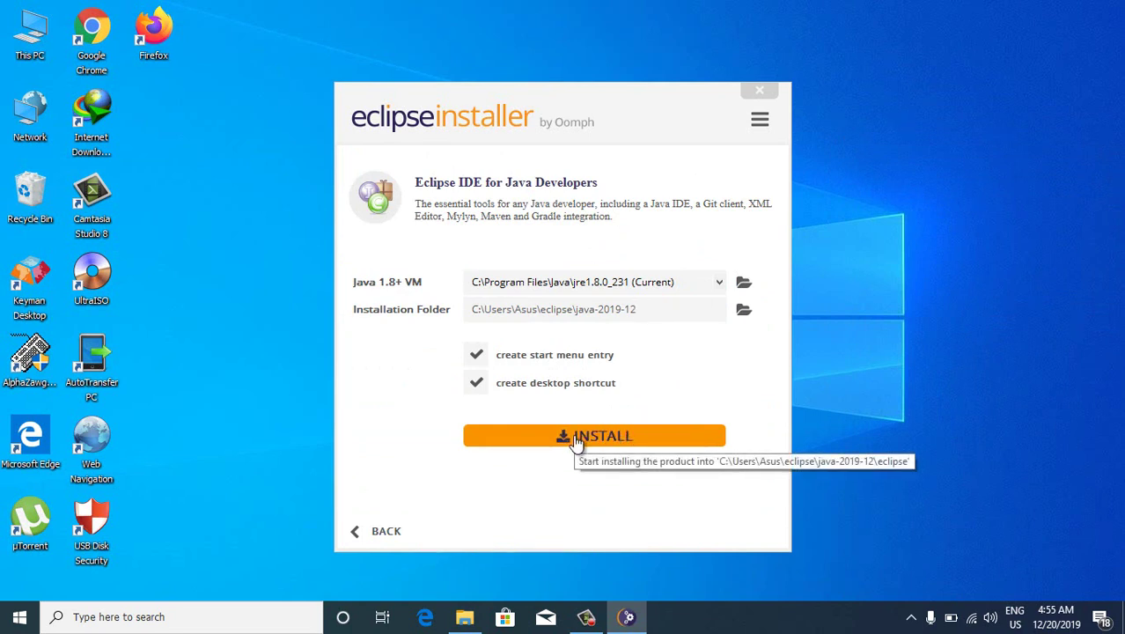
click(720, 282)
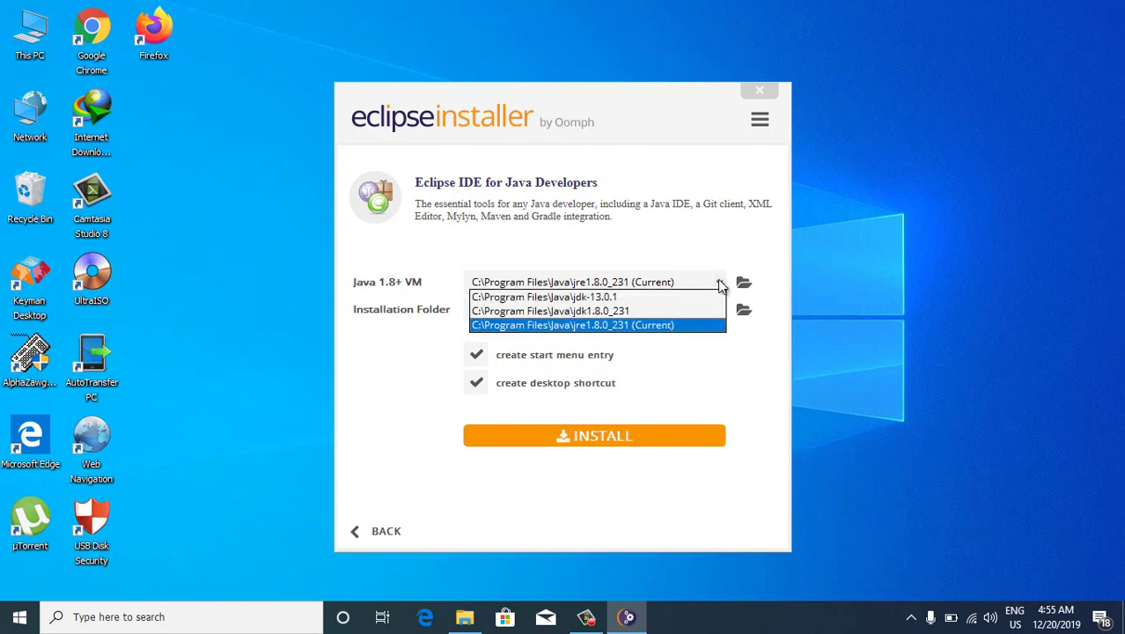
click(719, 283)
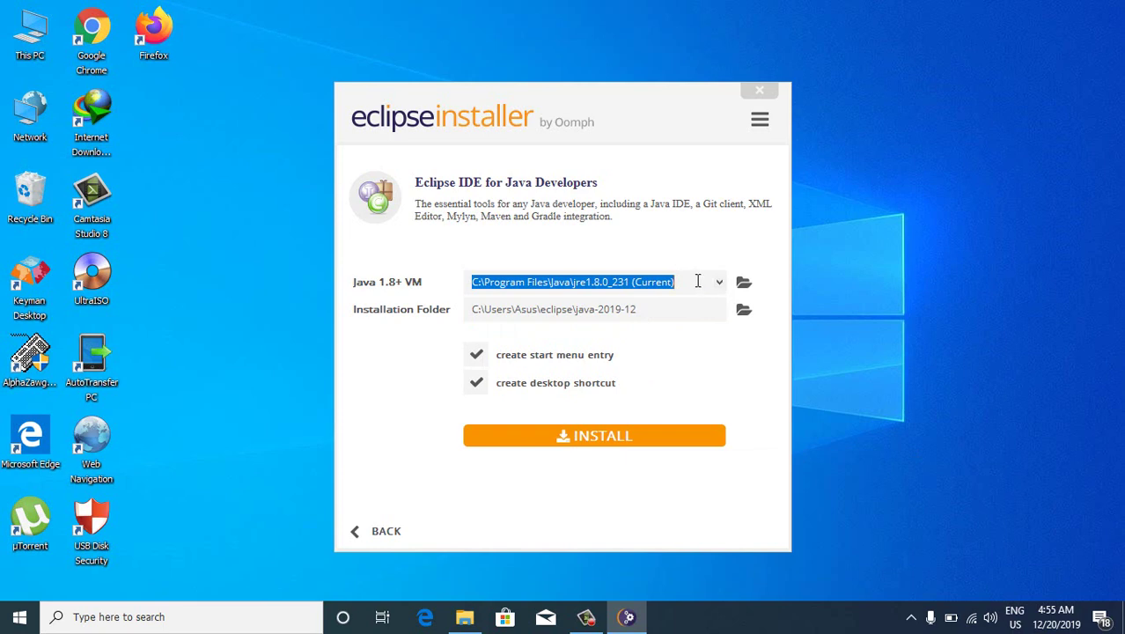
click(697, 281)
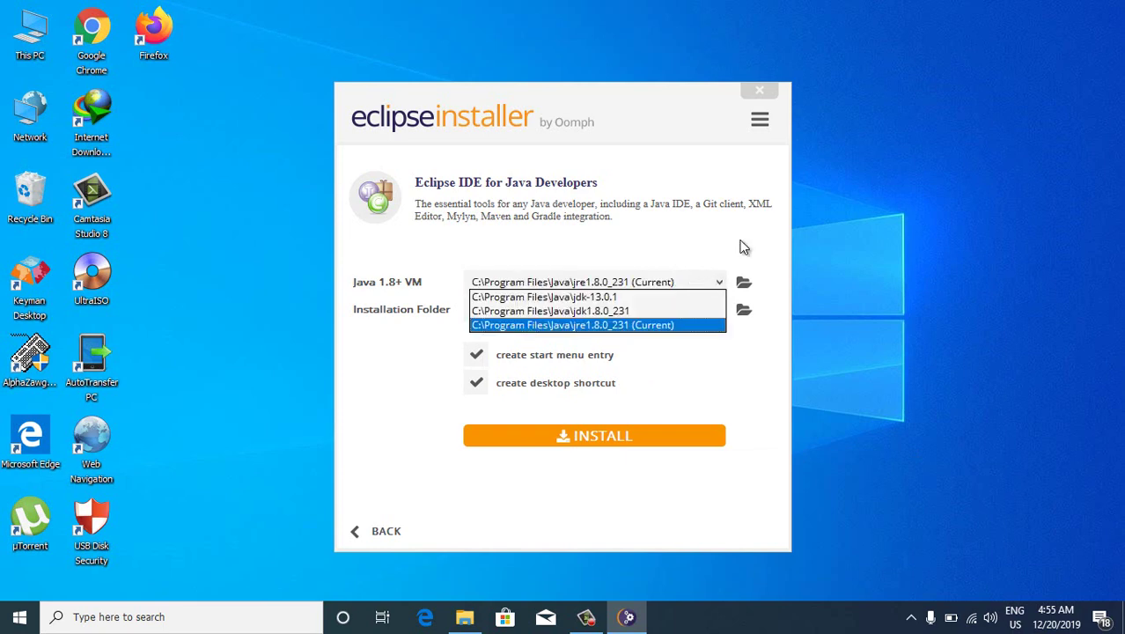
click(670, 262)
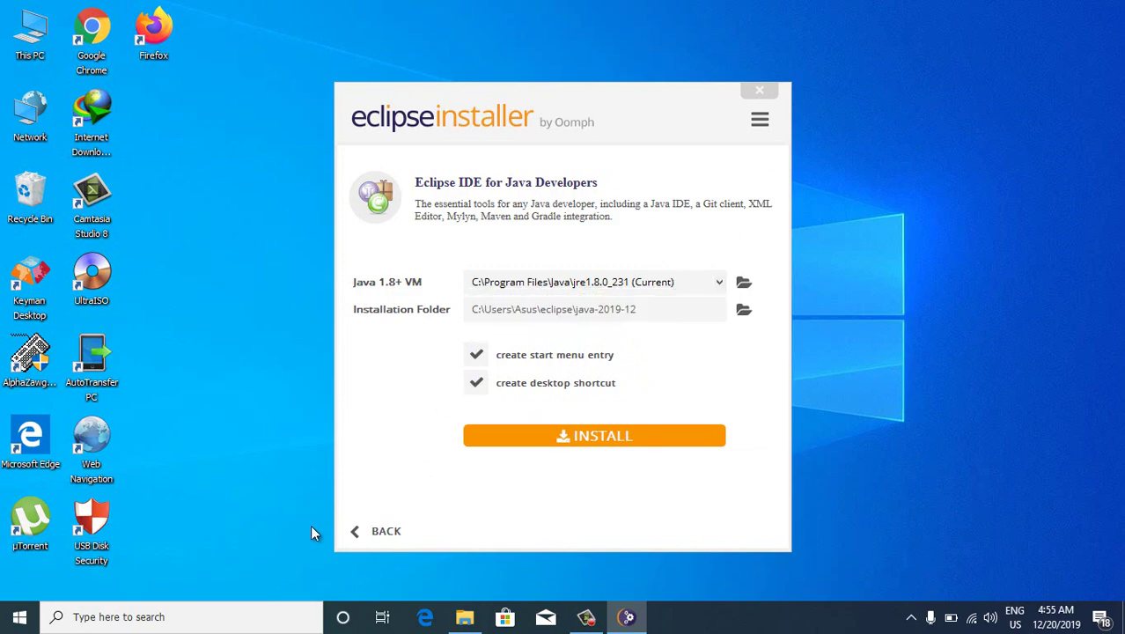
click(465, 616)
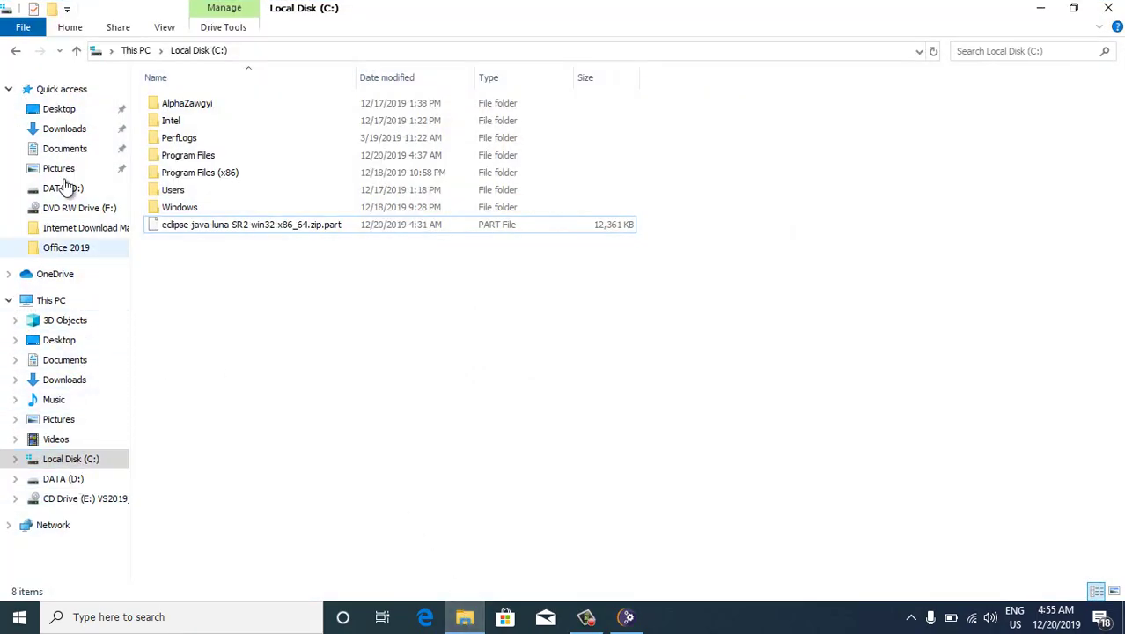
Browse to C:\Program Files\Java\jdk-13.0.1\bin, select its address-bar path, then close the window
click(71, 133)
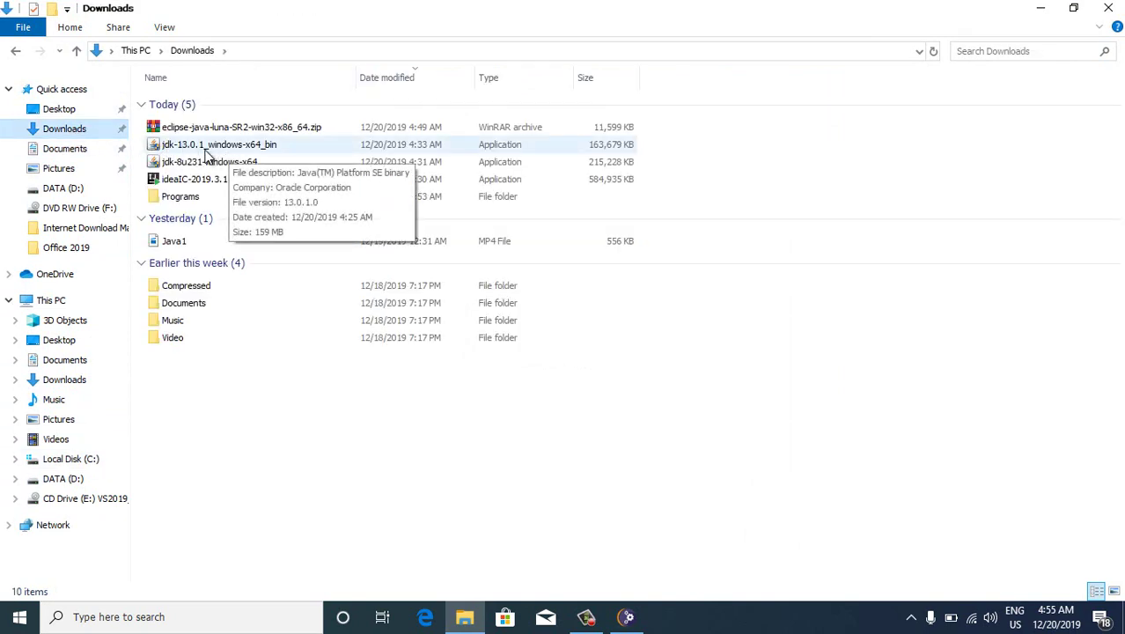
click(78, 467)
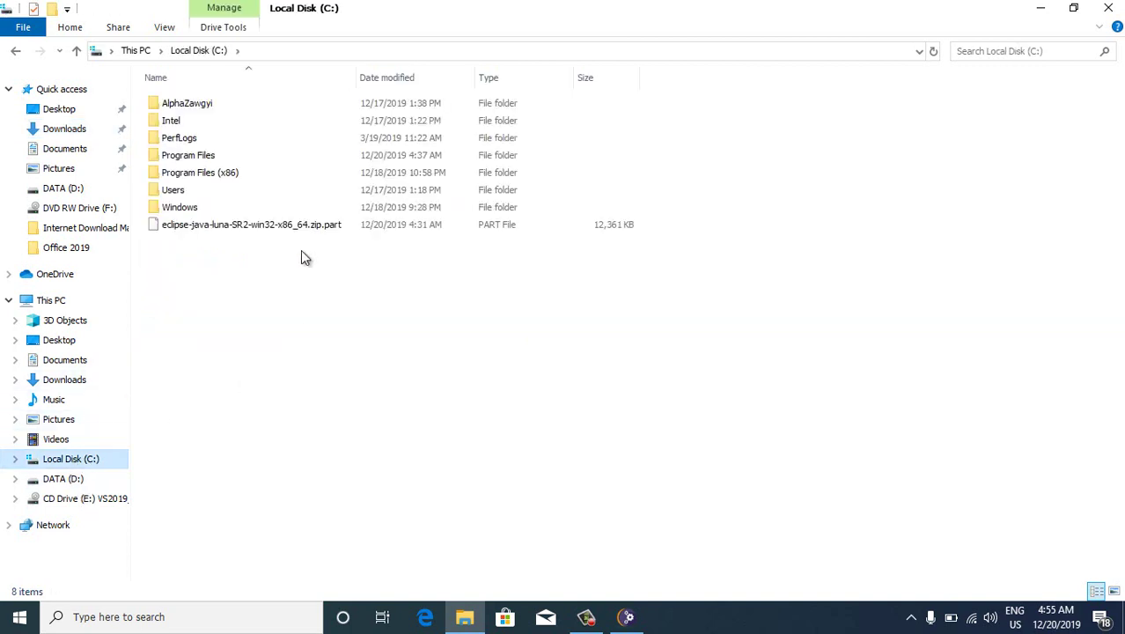
double_click(237, 154)
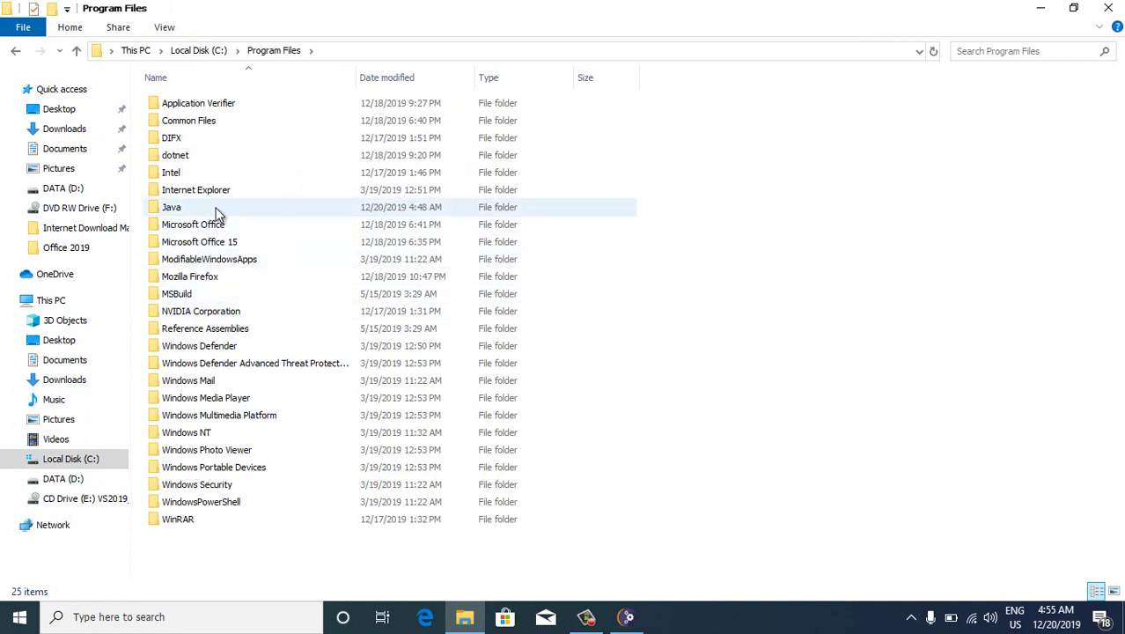
double_click(215, 210)
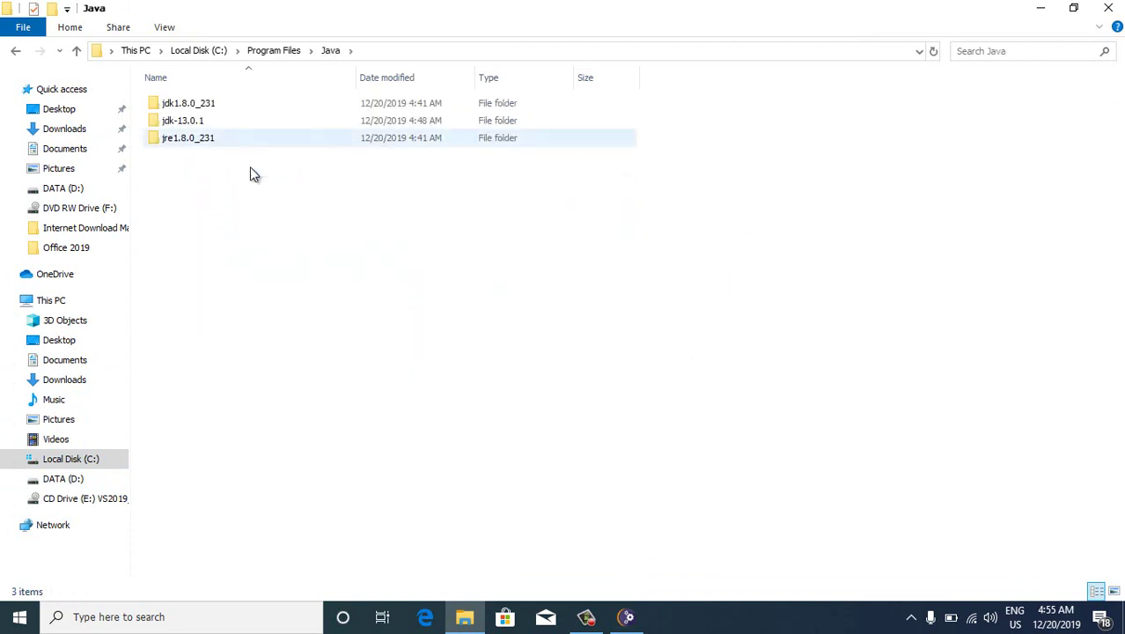
click(227, 127)
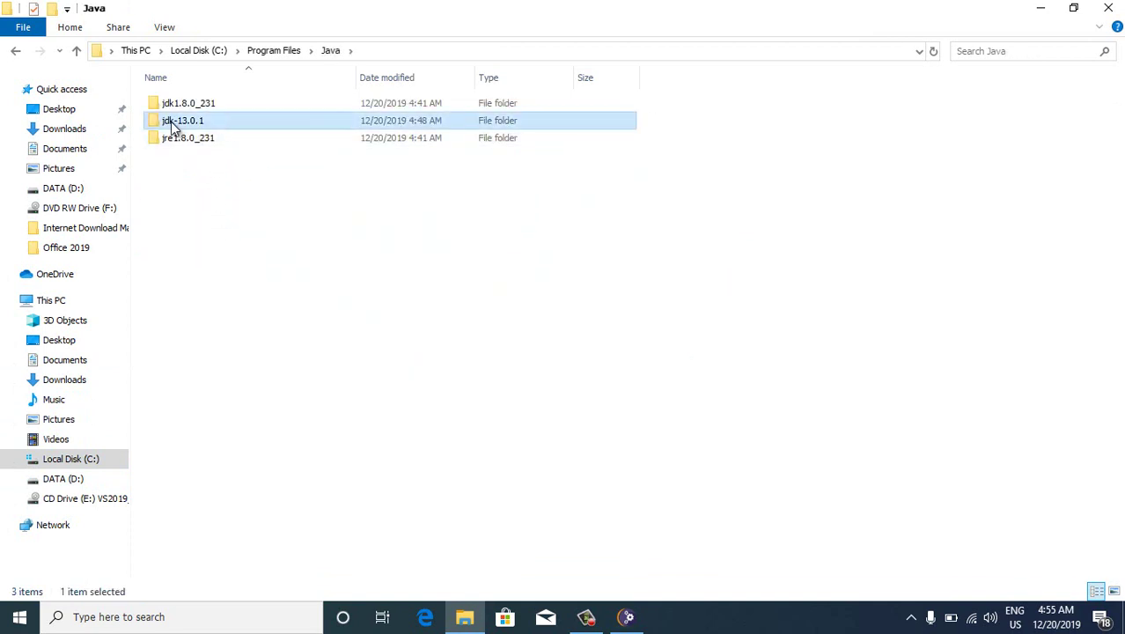
double_click(225, 123)
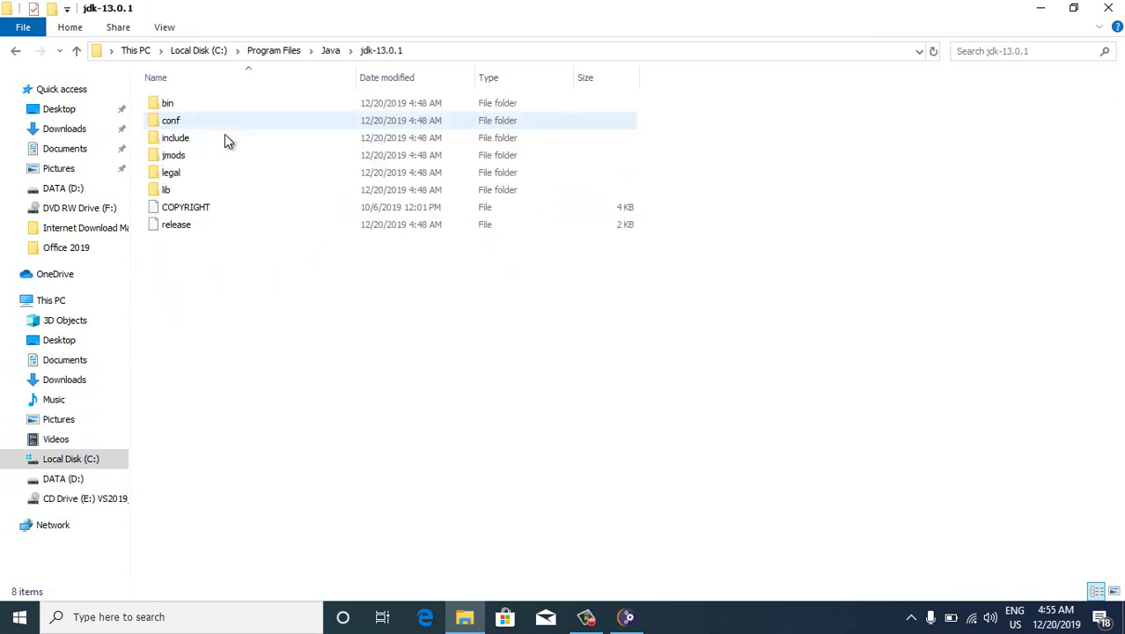
double_click(287, 112)
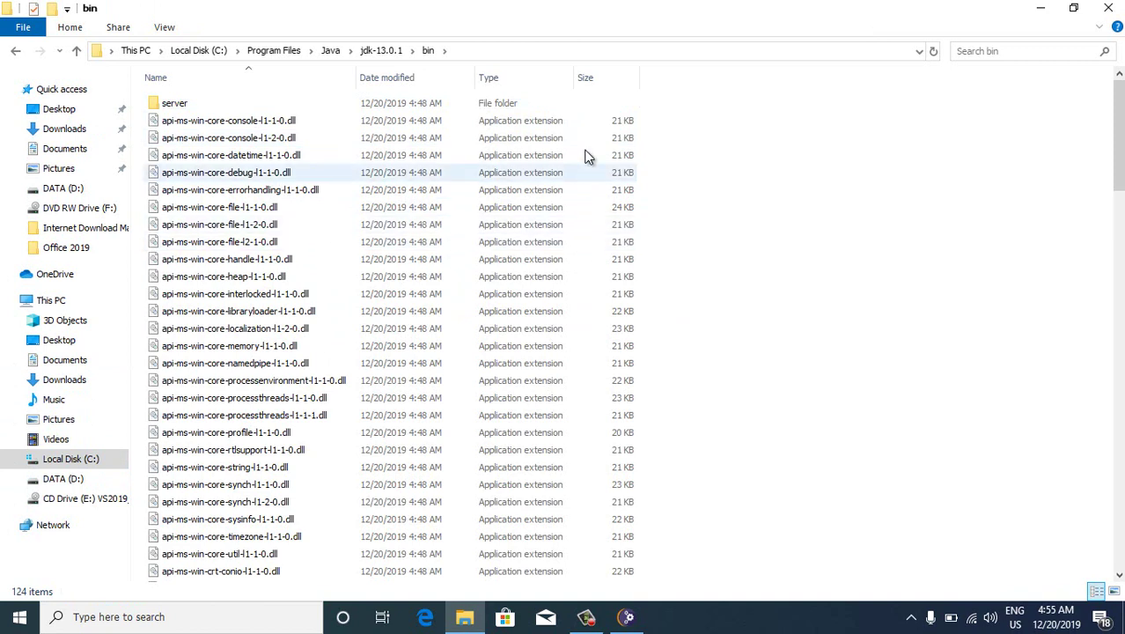
click(594, 52)
key(ctrl+c)
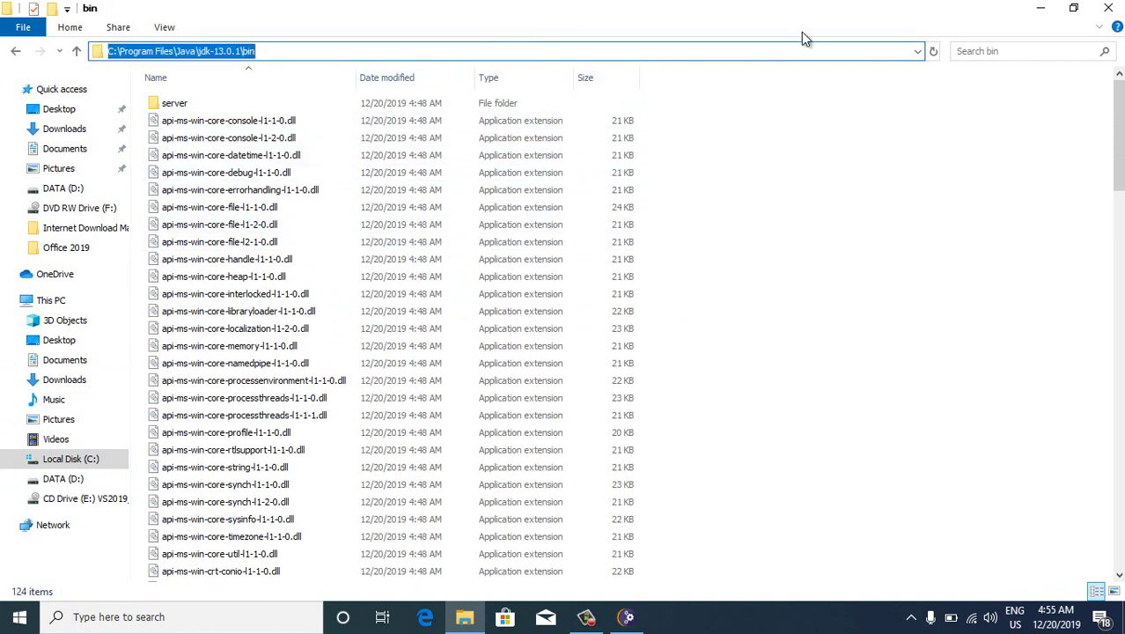
click(1108, 7)
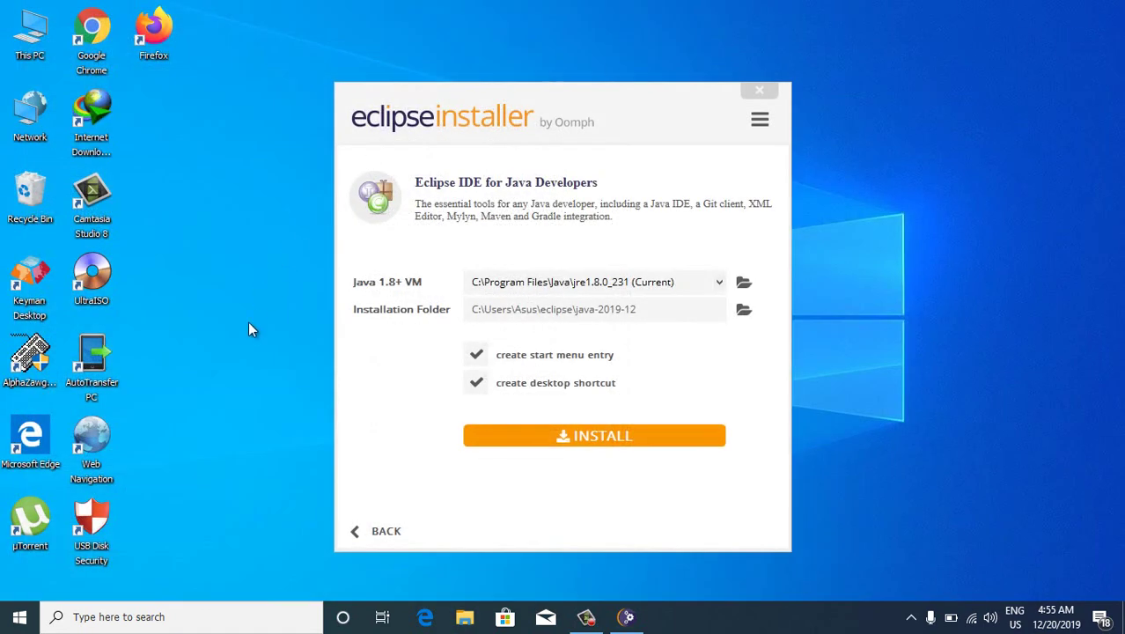
Open Environment Variables from This PC's properties and edit the user Path variable
right_click(31, 35)
click(81, 221)
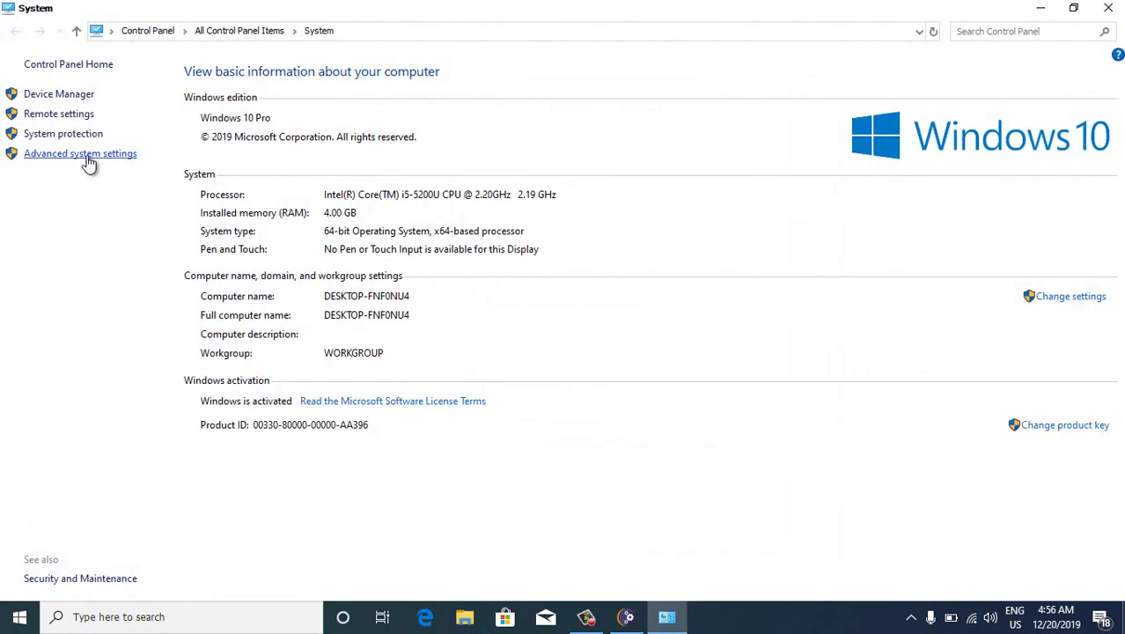
click(89, 155)
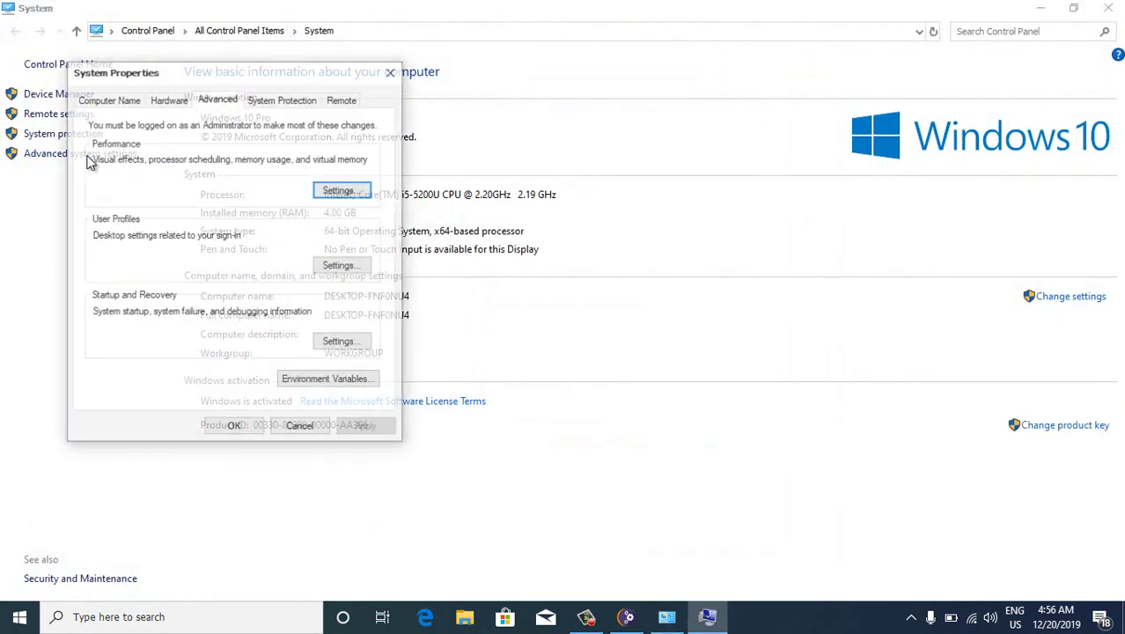
click(314, 383)
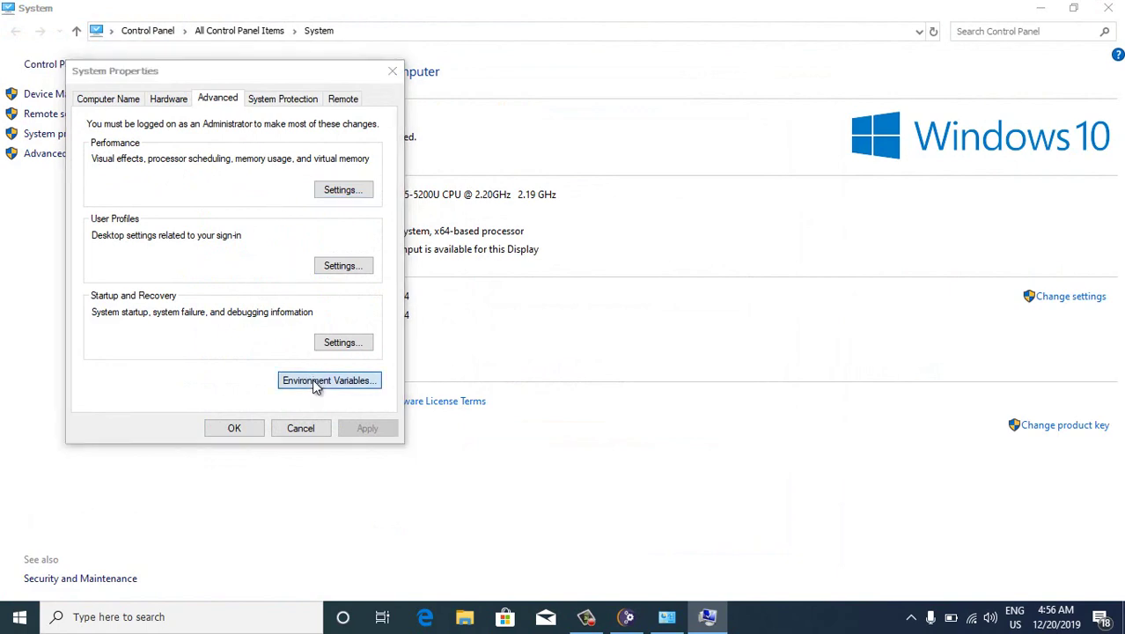
click(380, 165)
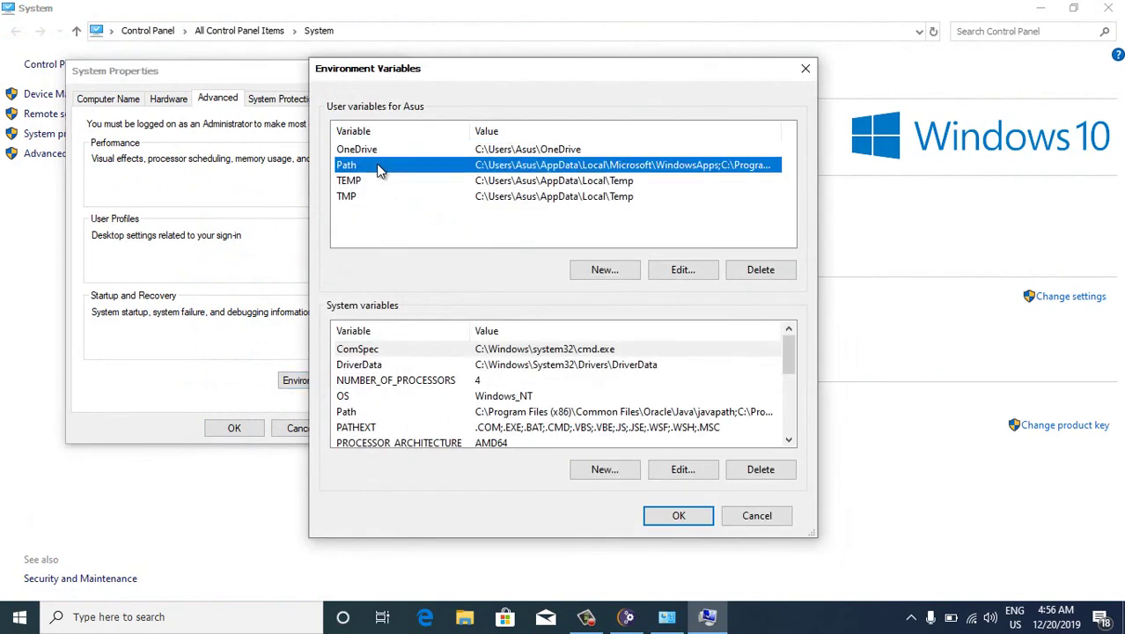
click(673, 273)
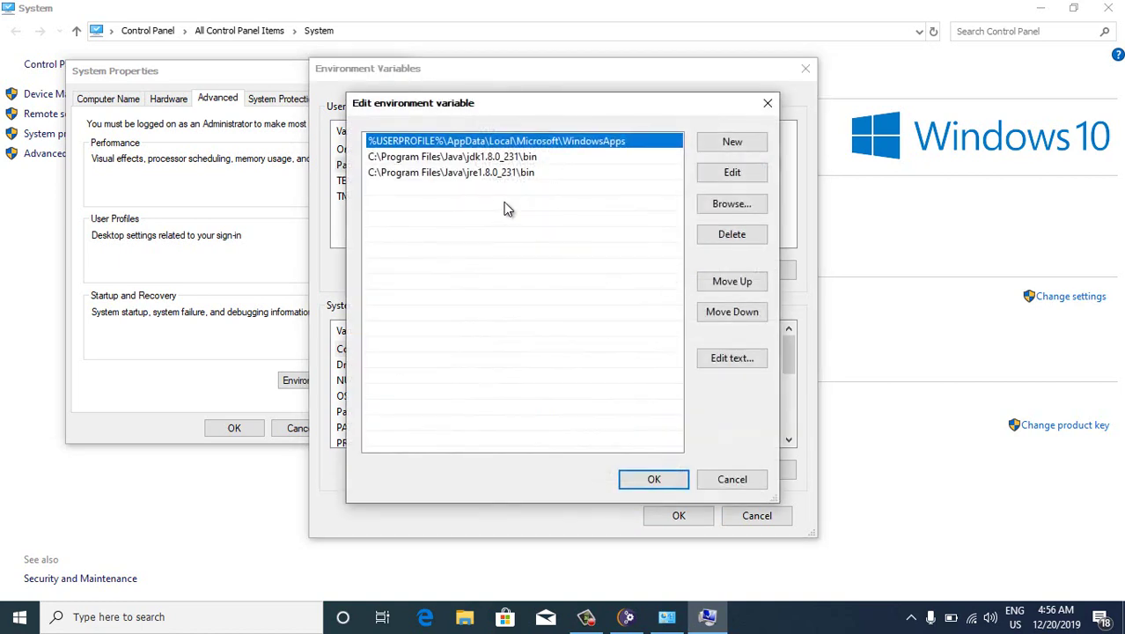
Add the jdk-13.0.1\bin path to Path, move it above both Java 1.8 entries, and save
click(732, 143)
key(ctrl+v)
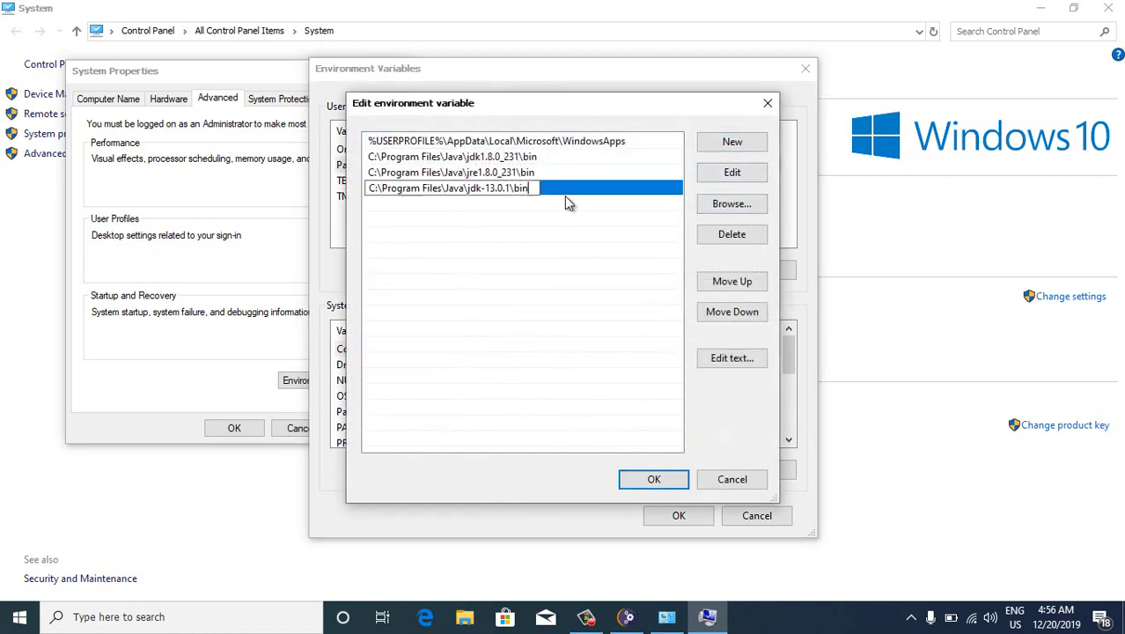
key(Return)
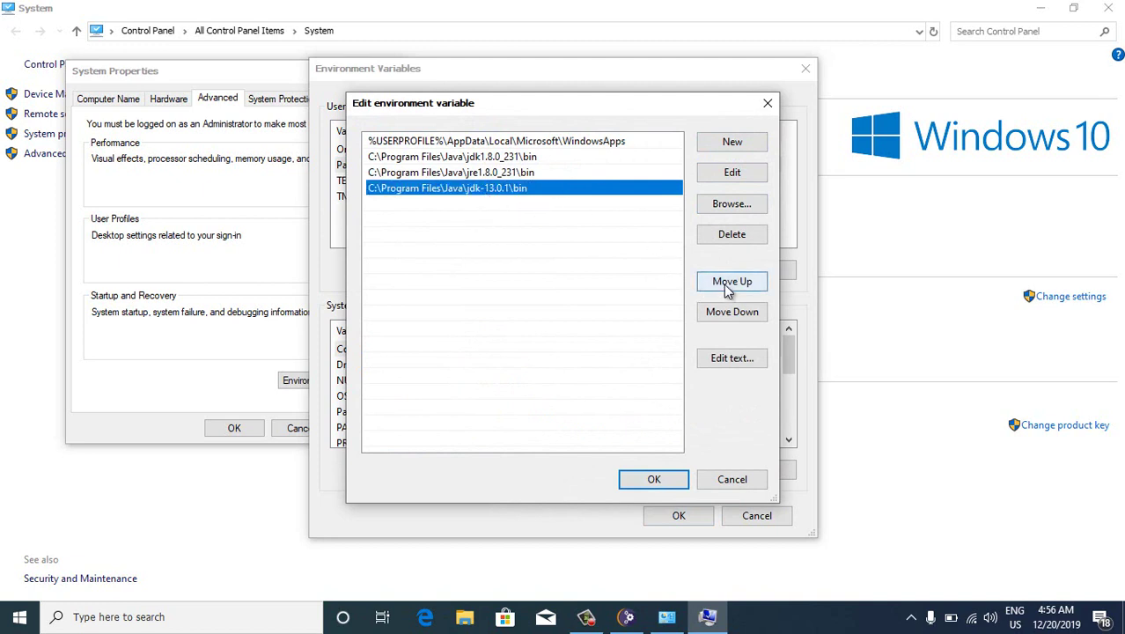
click(572, 188)
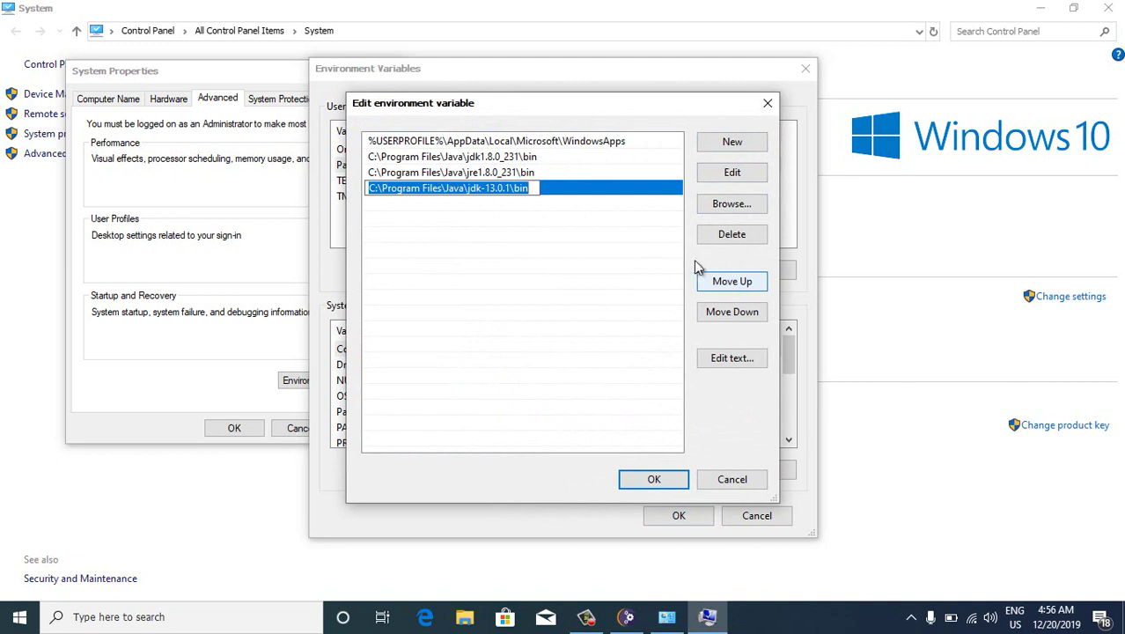
click(585, 192)
click(715, 284)
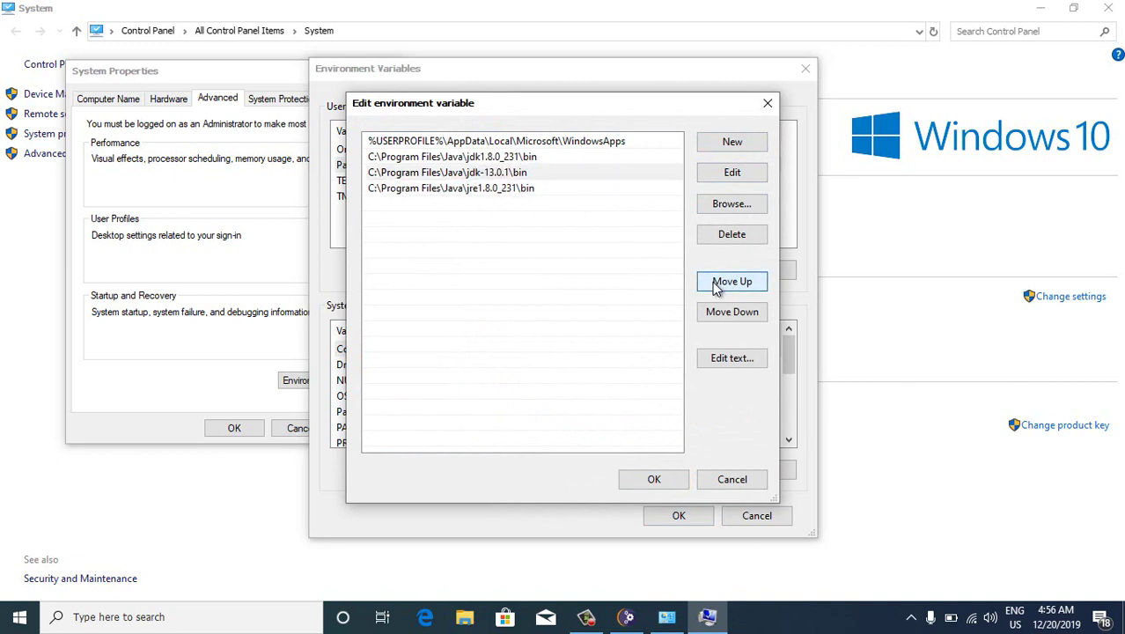
click(715, 283)
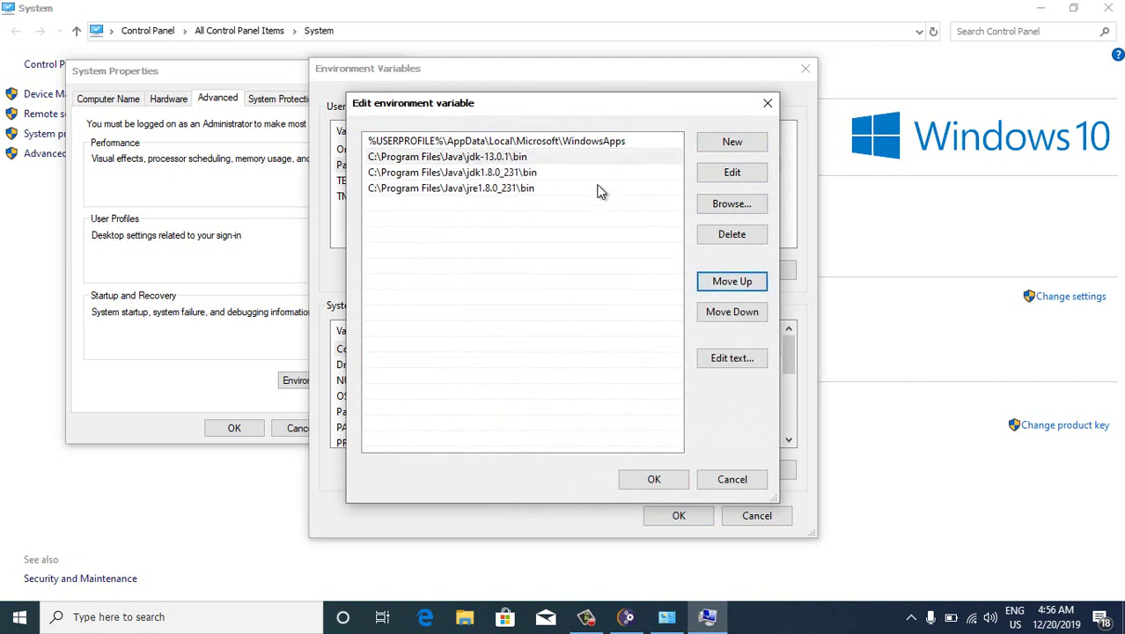
click(653, 479)
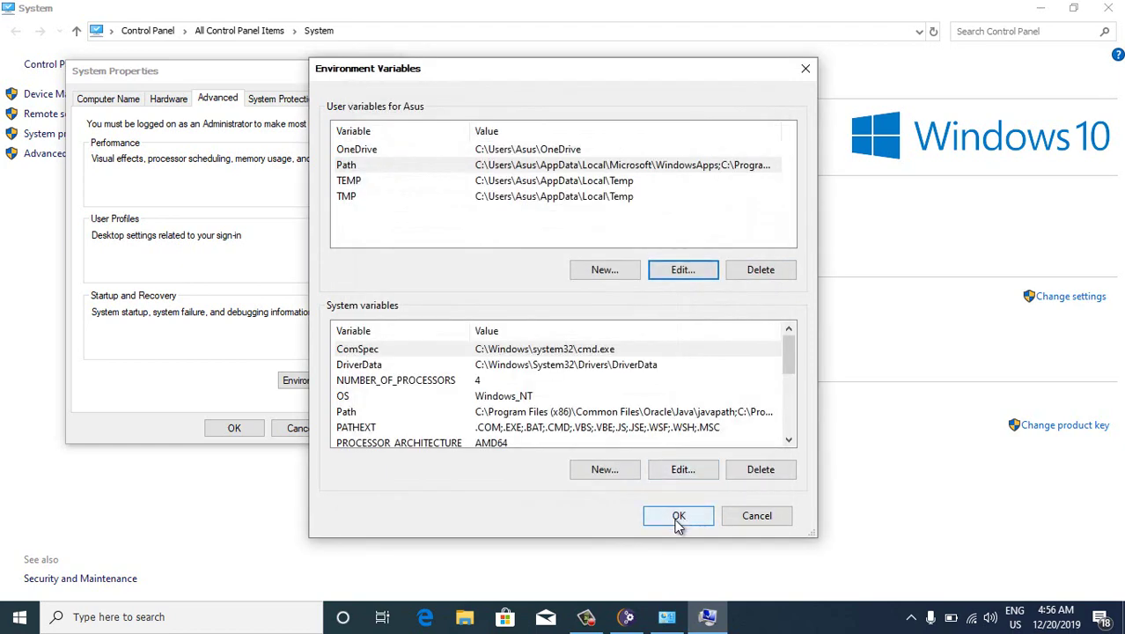
click(677, 516)
click(233, 430)
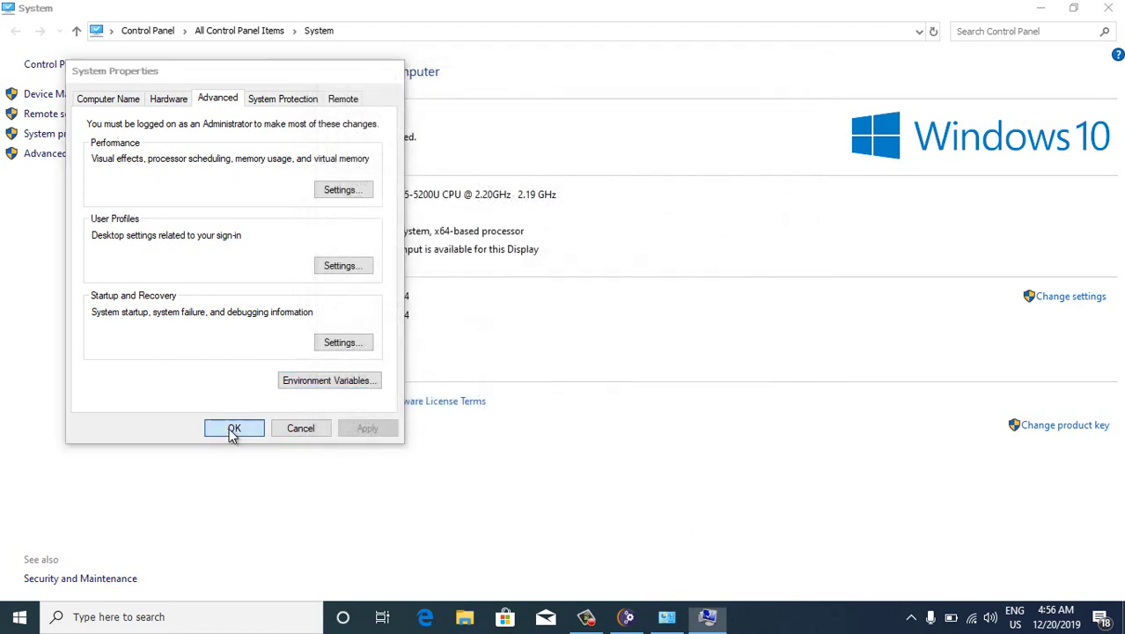
Close the System window and choose C:\Program Files\Java\jdk-13.0.1 as the Java VM before installing
click(1108, 8)
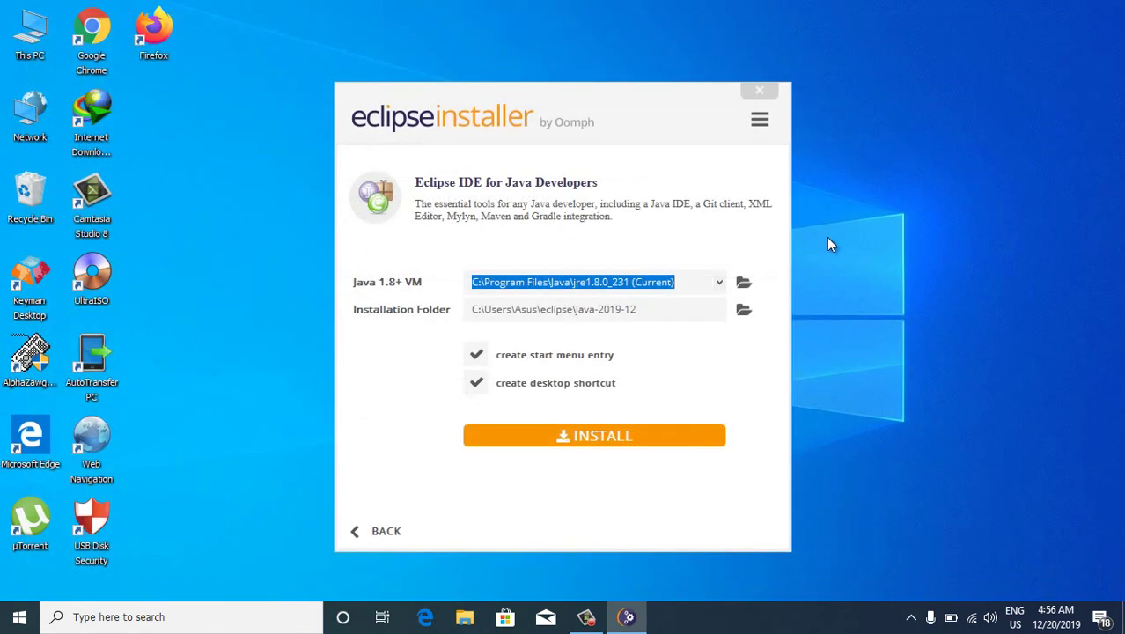
click(715, 290)
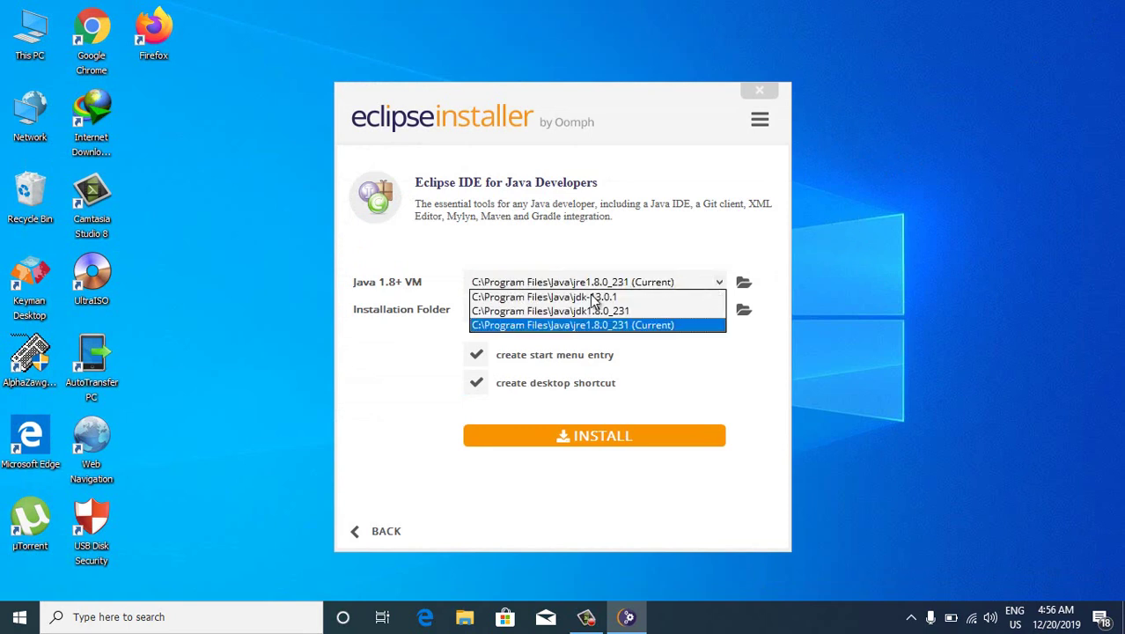
click(564, 297)
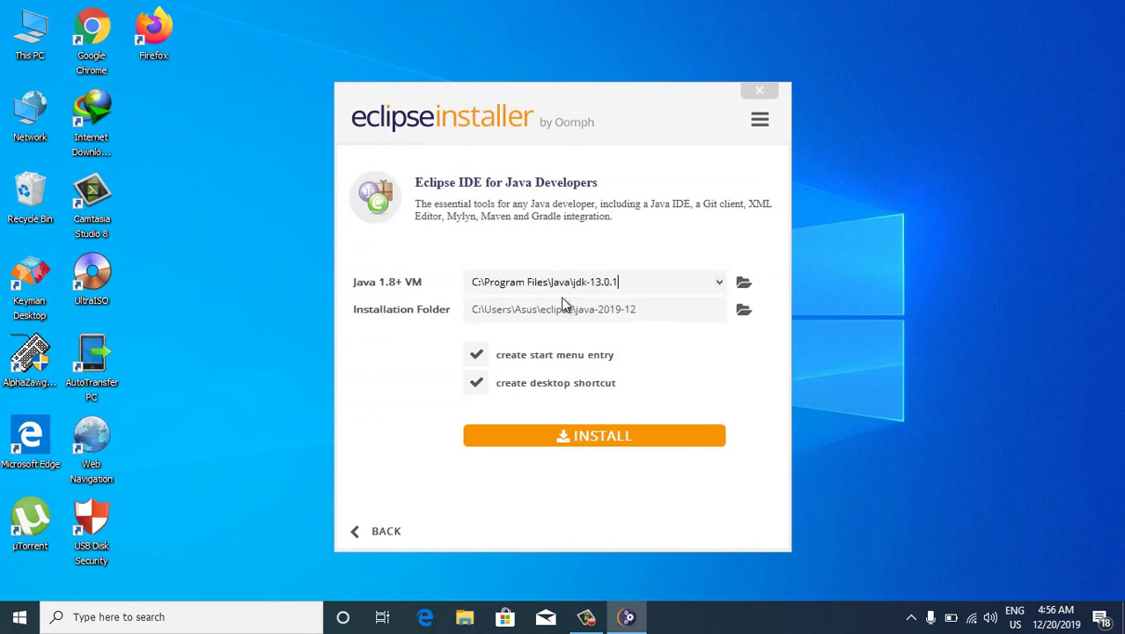
click(718, 283)
click(674, 300)
click(721, 284)
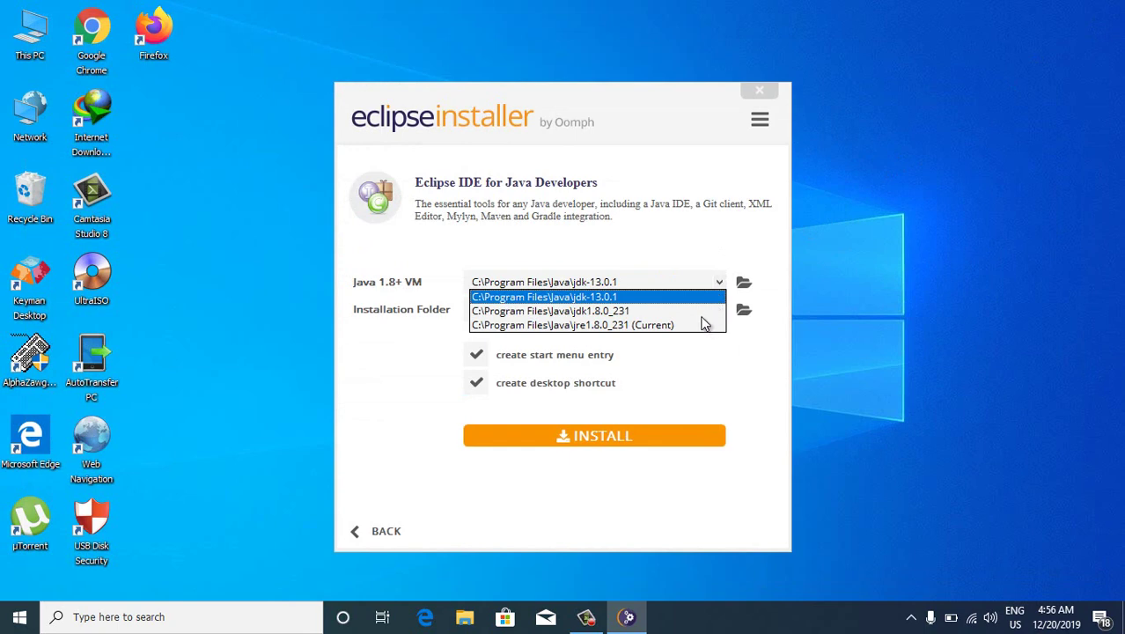
click(703, 302)
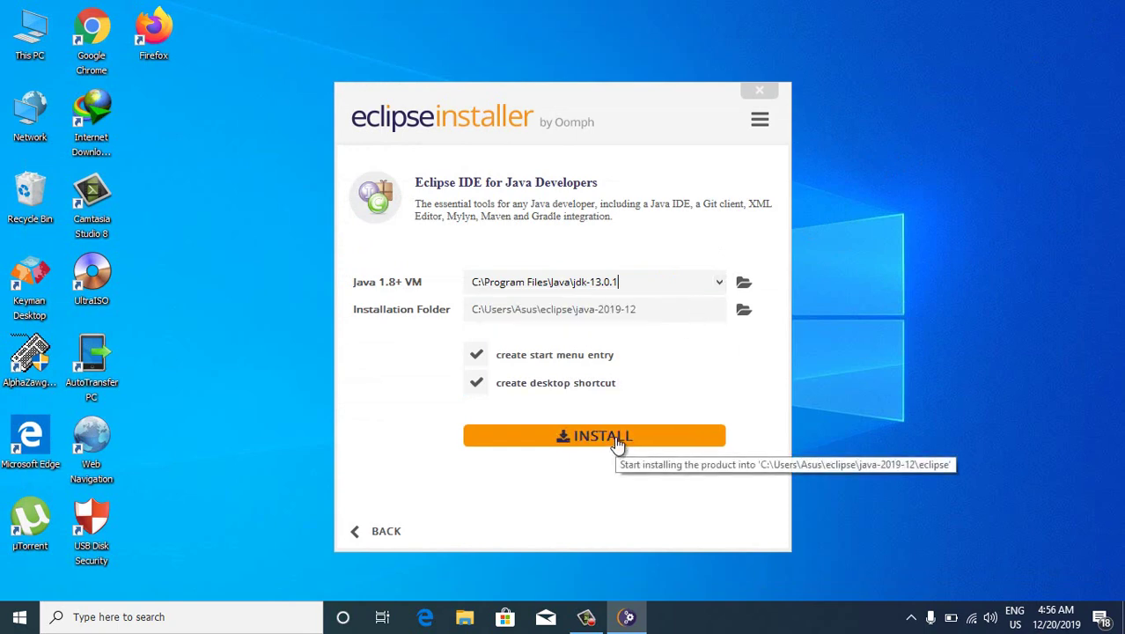
click(619, 440)
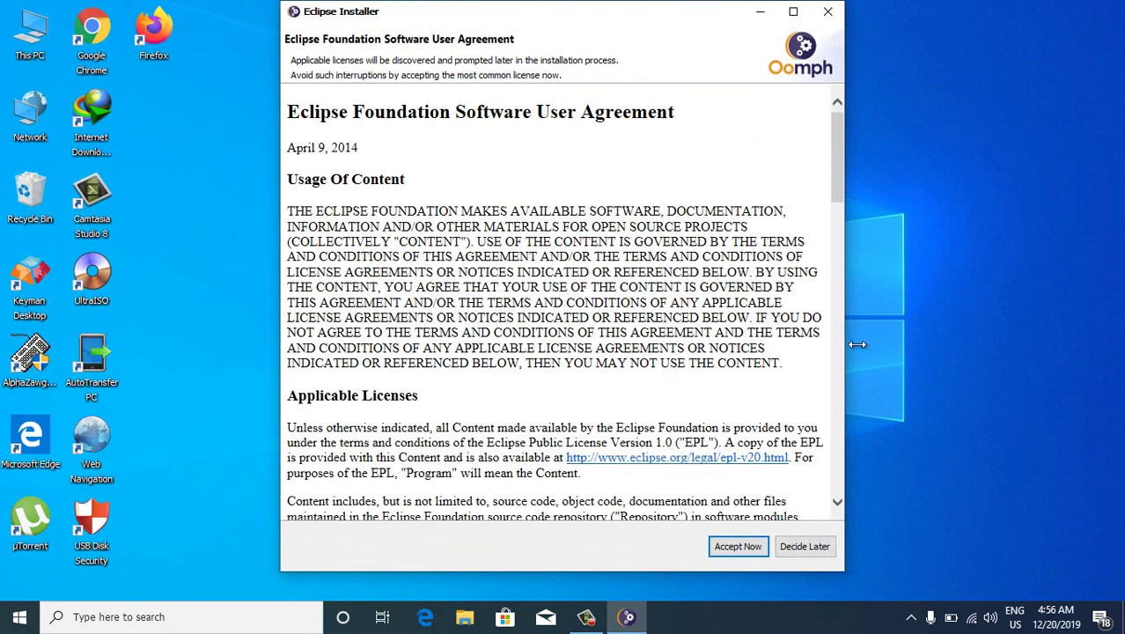
Accept the Eclipse Foundation user agreement and the Oomph license so installation completes
click(736, 547)
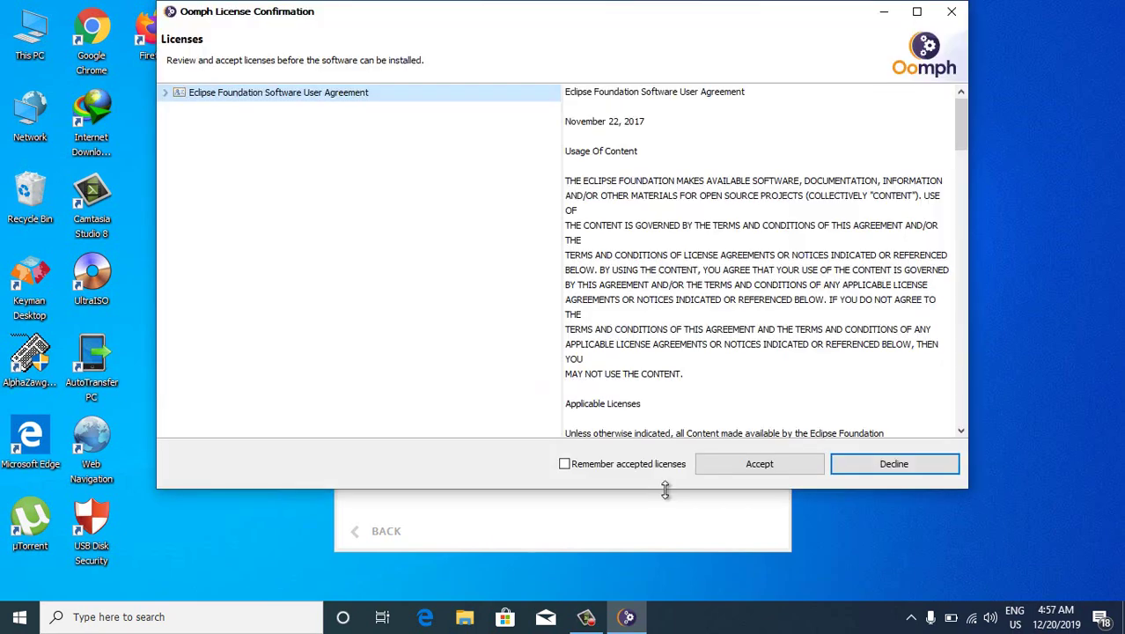
click(756, 467)
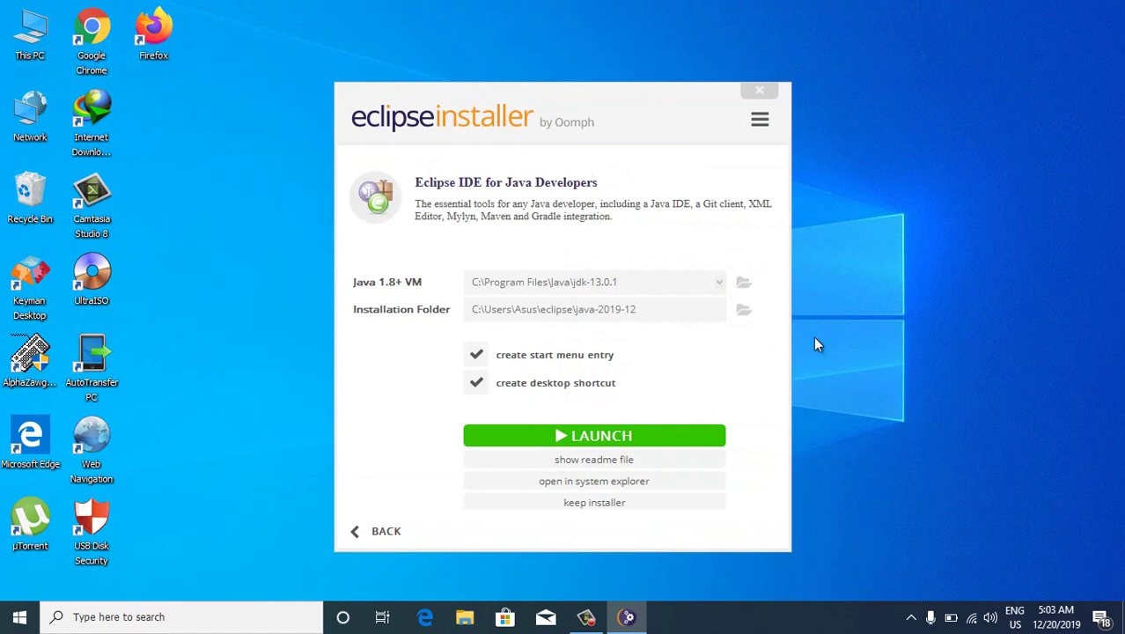
Launch Eclipse IDE 2019-12 from the installer and refresh the desktop to show its shortcut
click(661, 448)
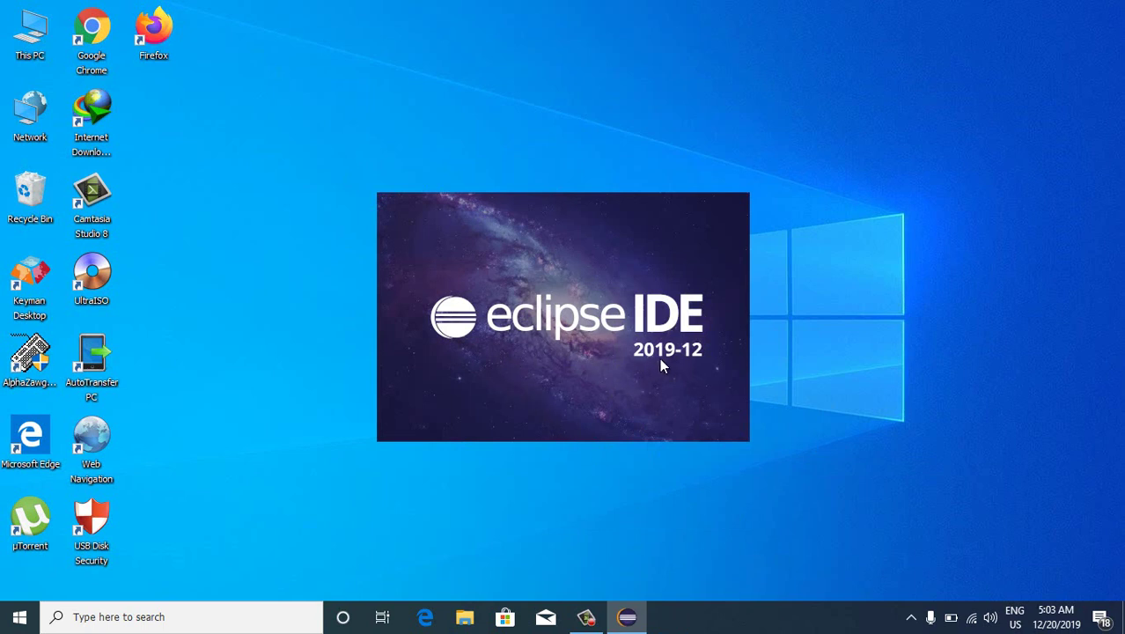
right_click(885, 104)
click(919, 152)
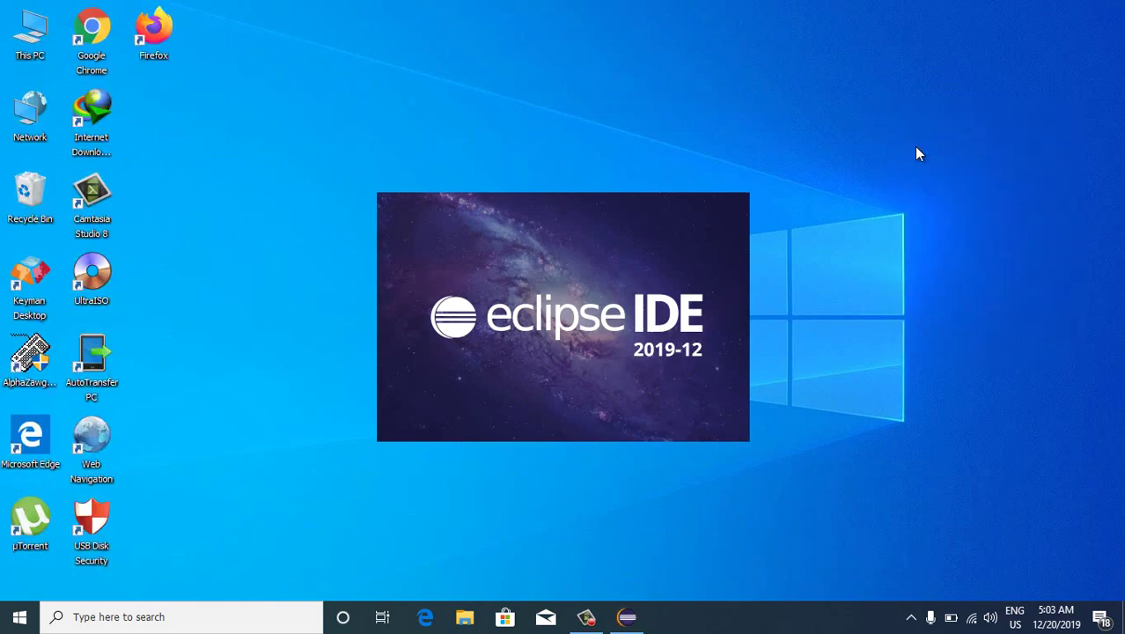
right_click(852, 117)
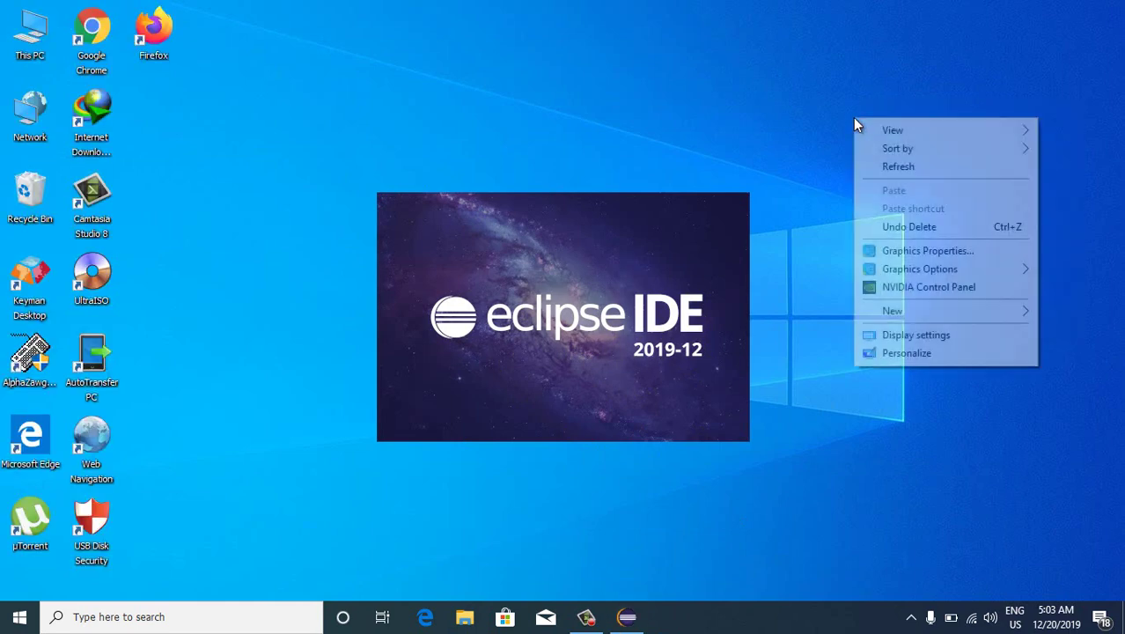
click(907, 166)
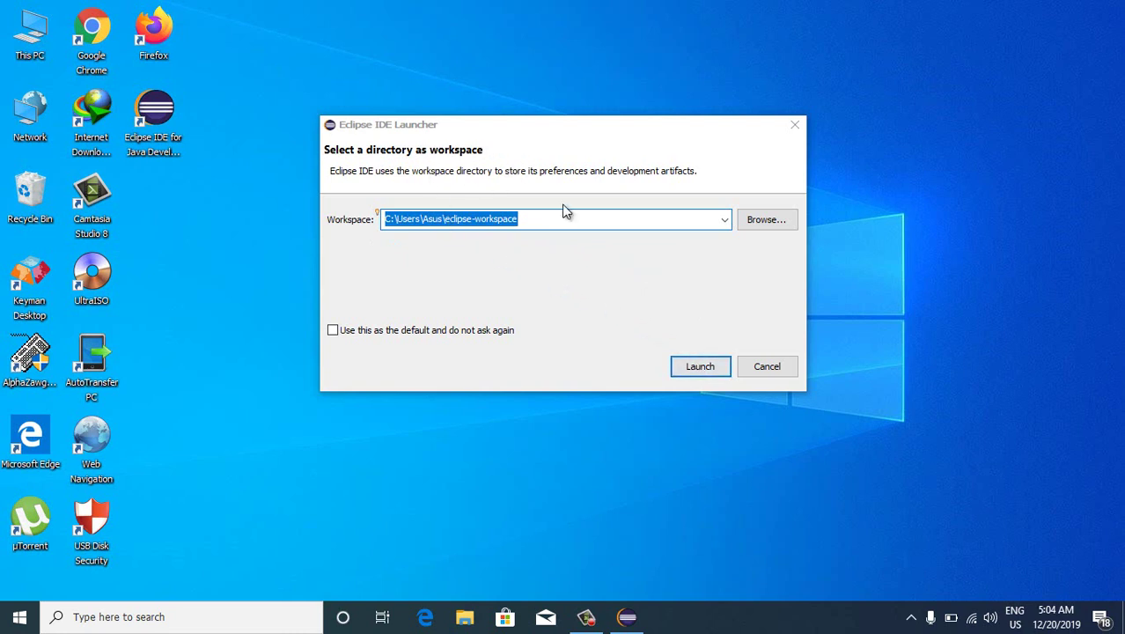
Open Eclipse with the suggested workspace, maximize its window, then exit via Confirm Exit
click(701, 368)
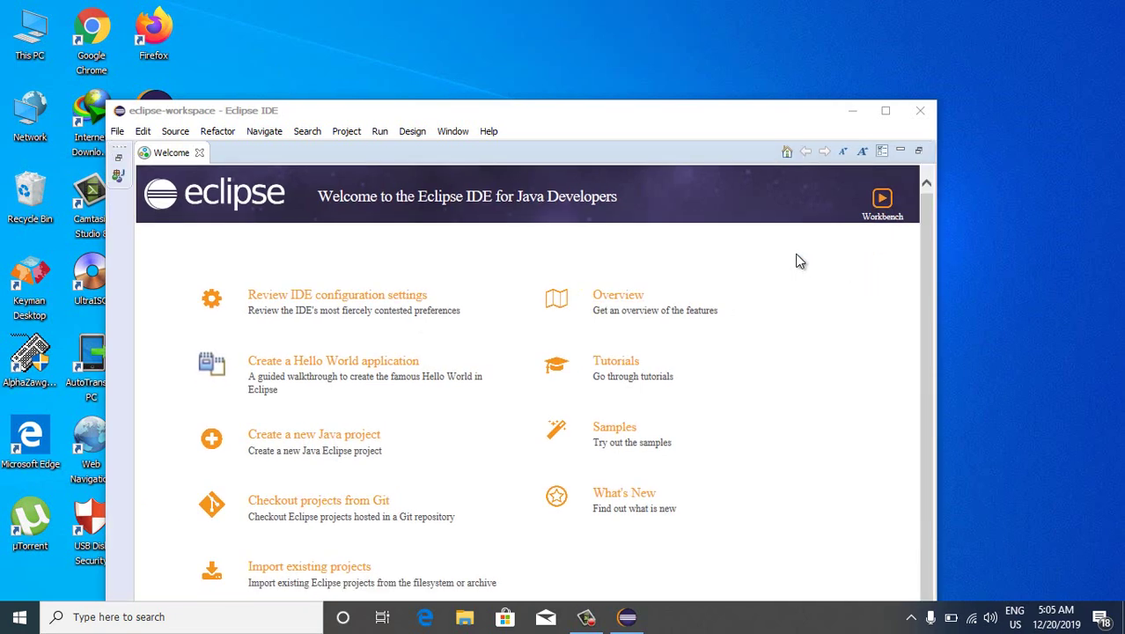
drag(627, 121, 709, 88)
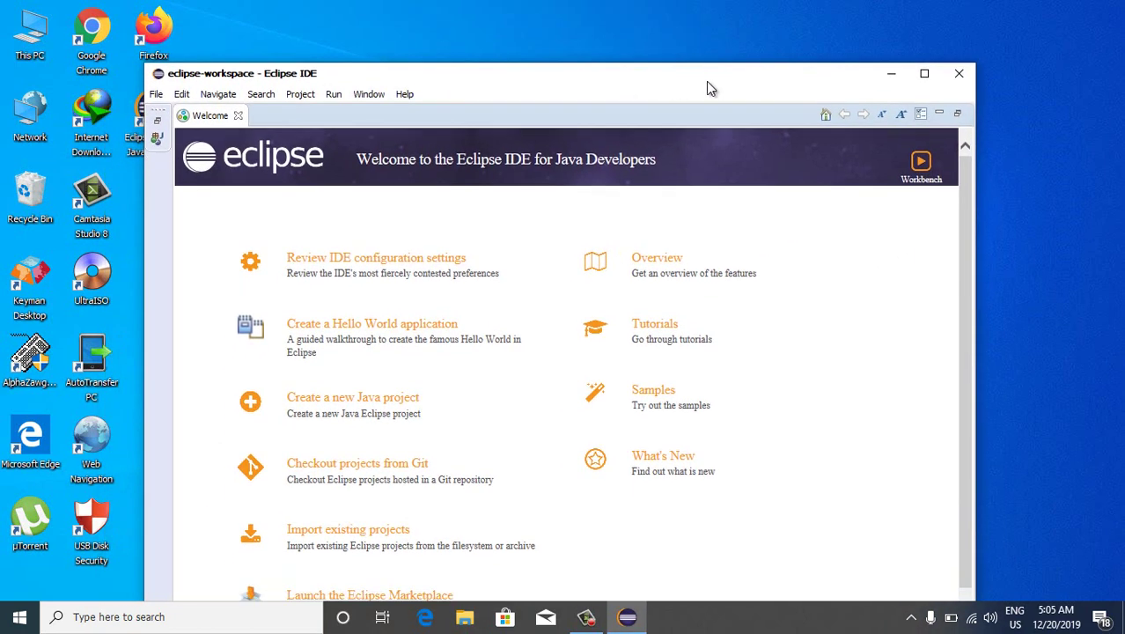
click(923, 76)
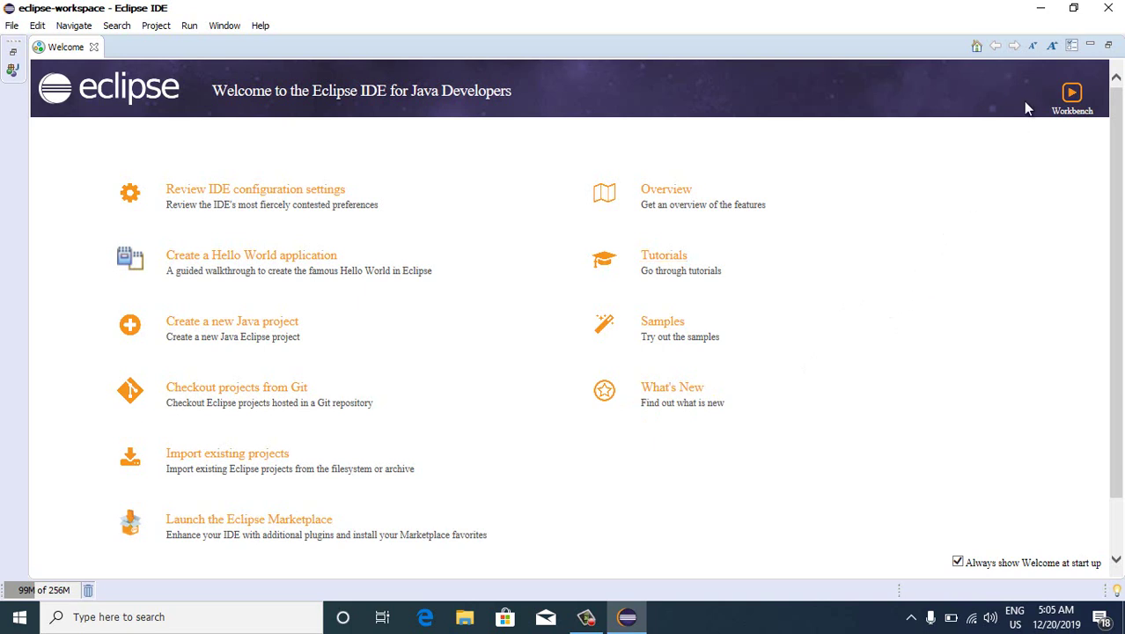
click(1108, 9)
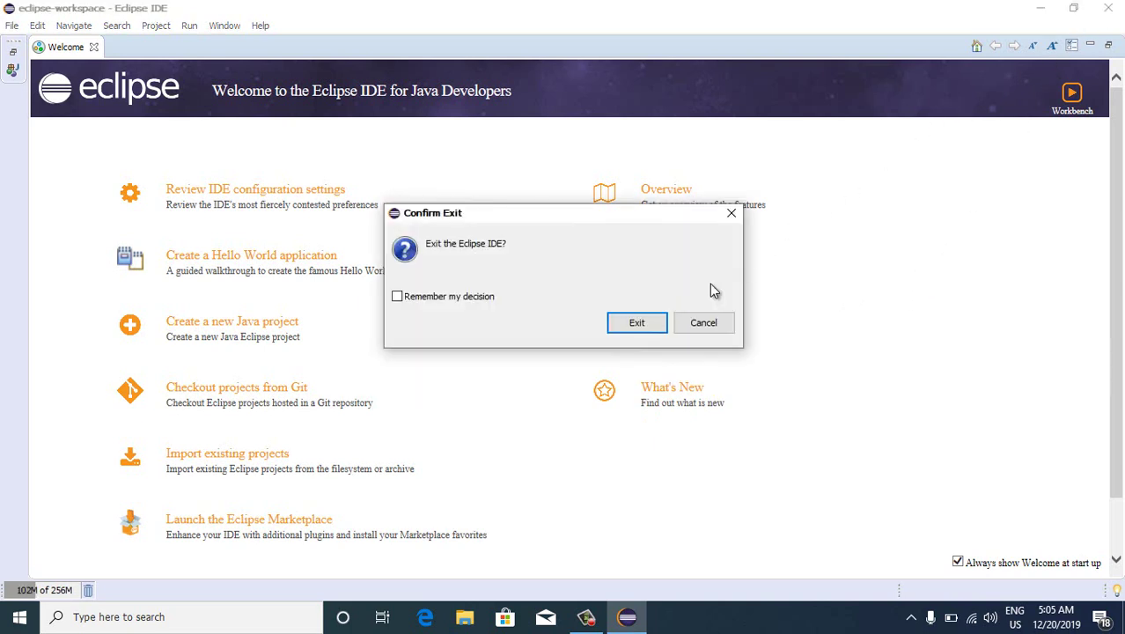
click(656, 333)
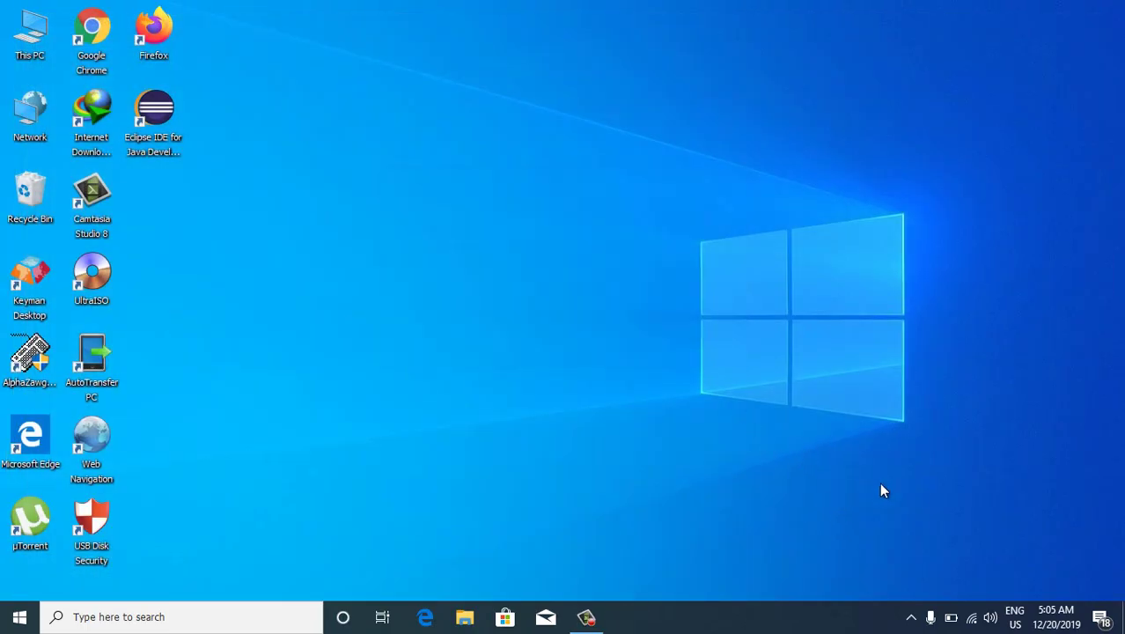
Disconnect from the Hyper Excel Wi-Fi network and close the network flyout
click(973, 618)
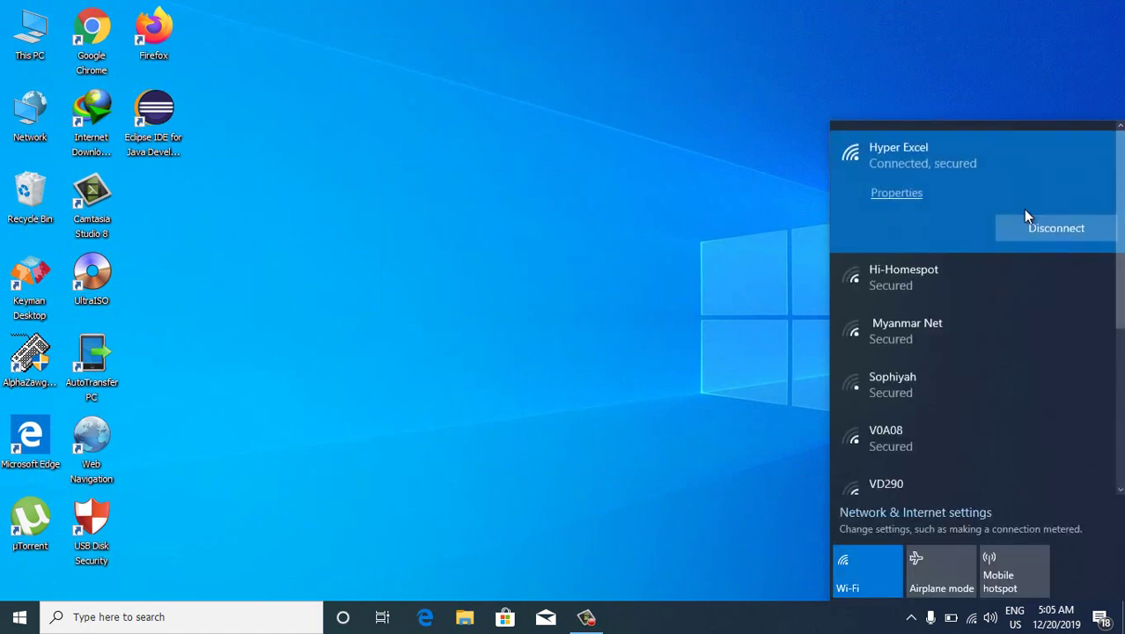
click(1018, 224)
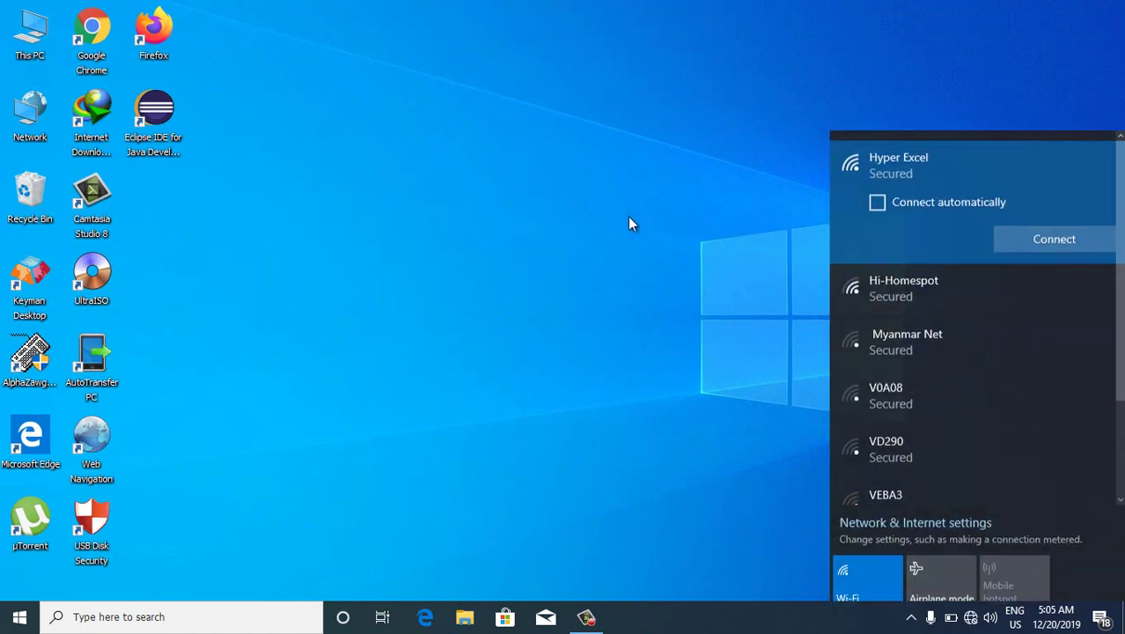
click(627, 222)
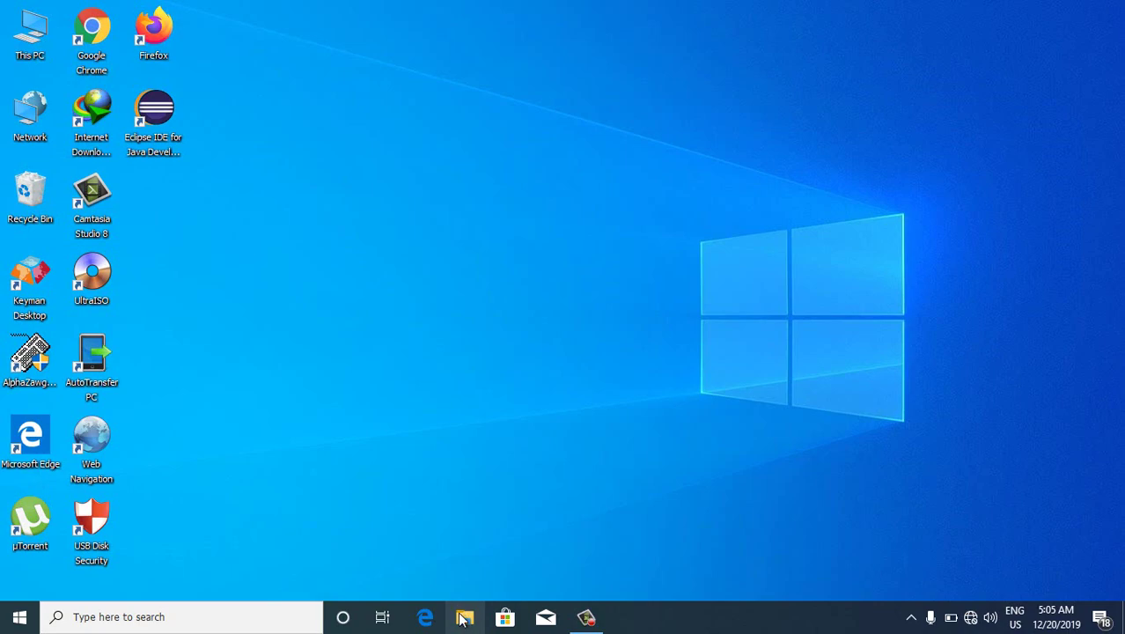
Run the ideaIC-2019.3.1 installer from the Downloads folder as administrator
click(463, 618)
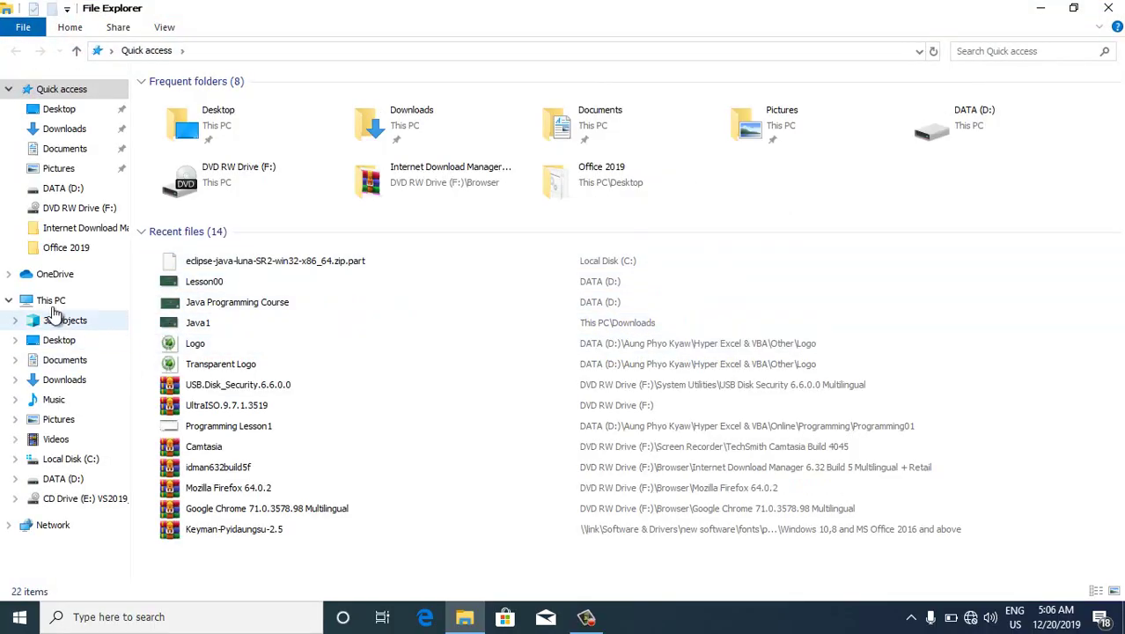
click(52, 134)
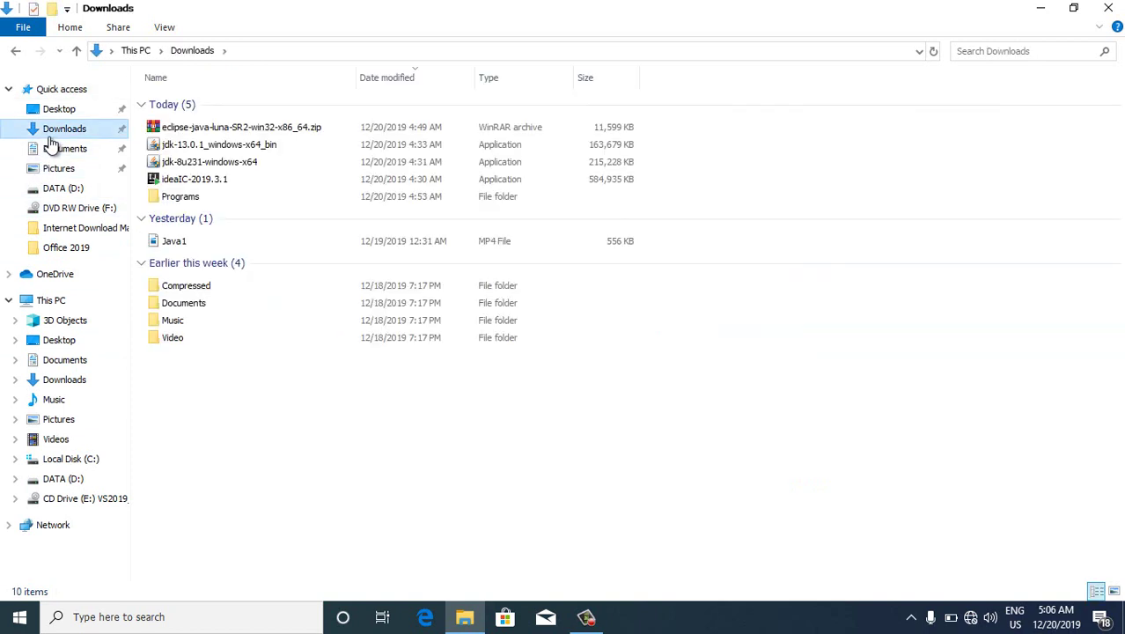
click(189, 180)
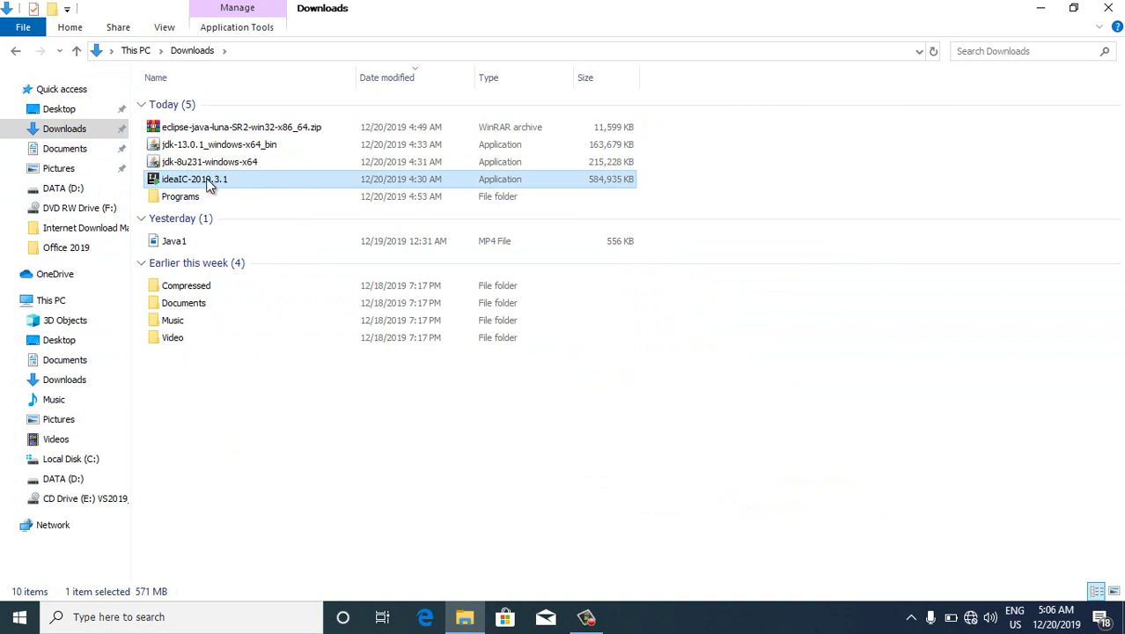
double_click(193, 179)
right_click(194, 181)
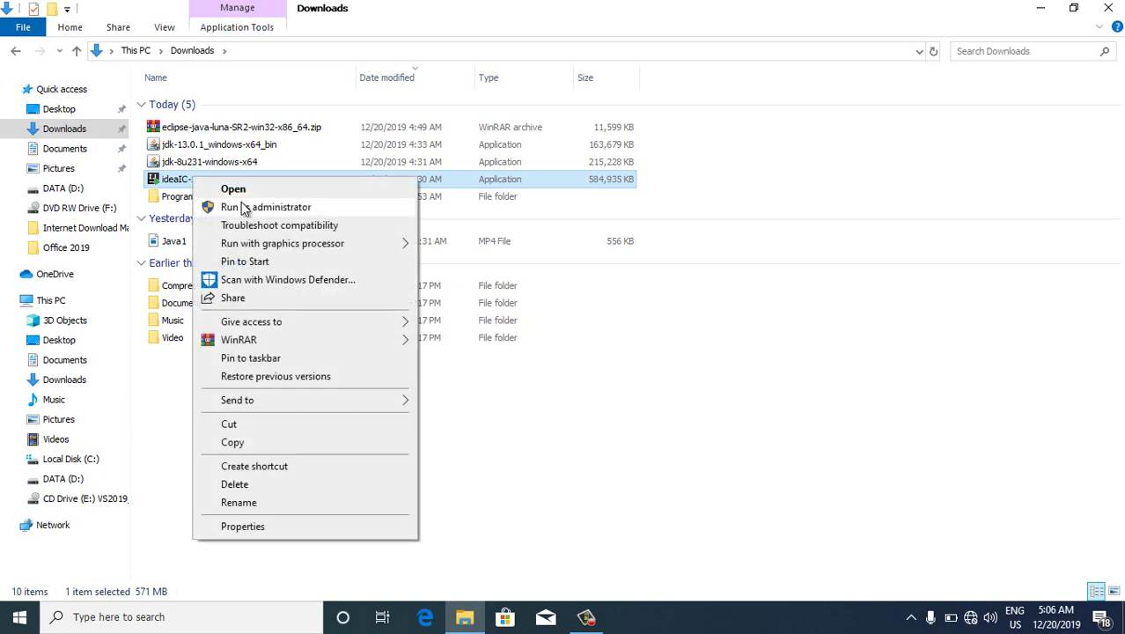
click(244, 207)
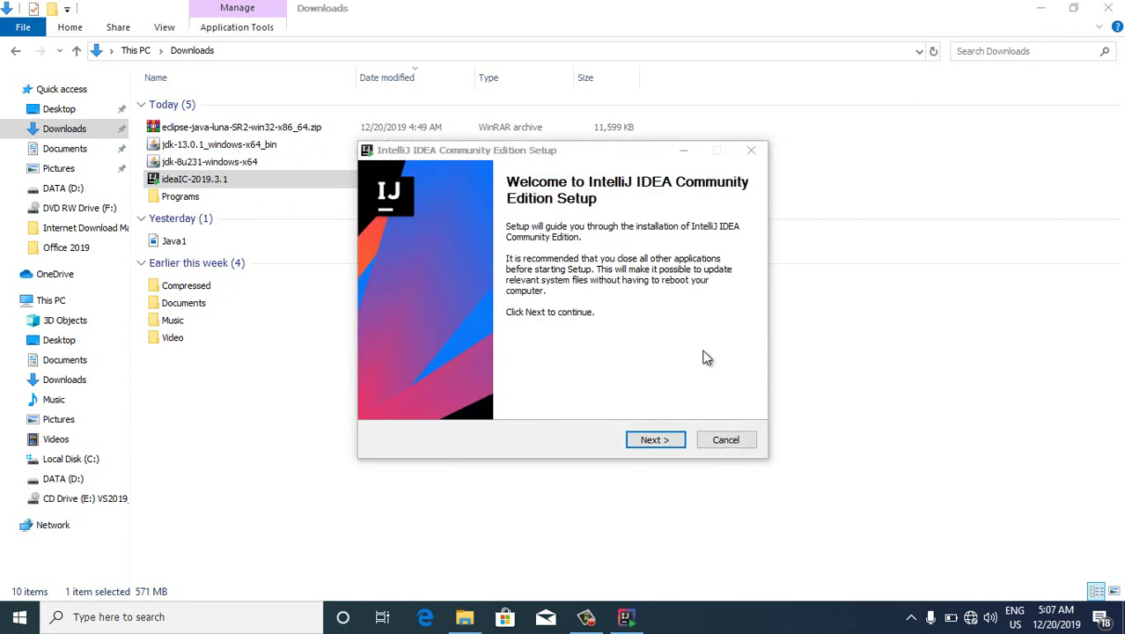
Keep the default install folder, add a 64-bit launcher shortcut, and install into the JetBrains folder
click(653, 440)
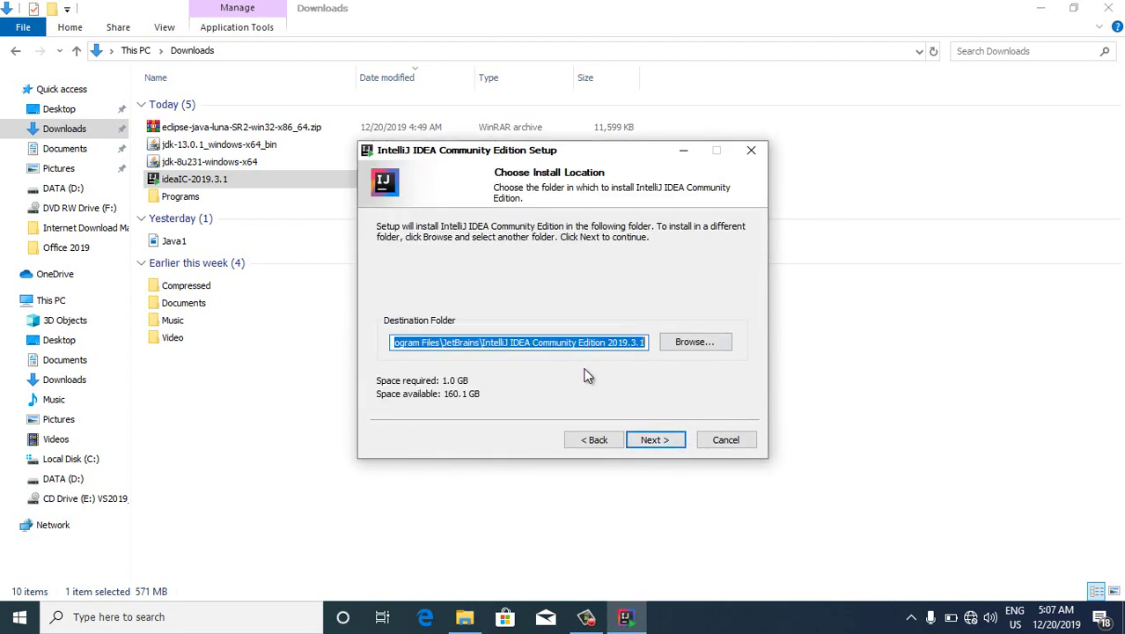
click(670, 440)
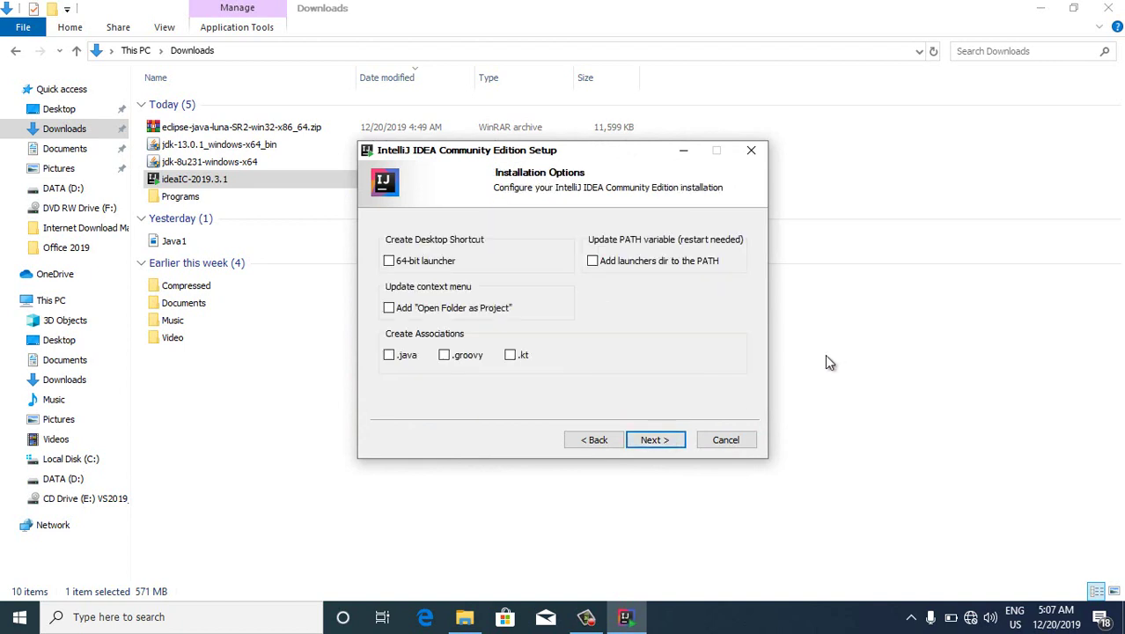
click(390, 262)
click(655, 440)
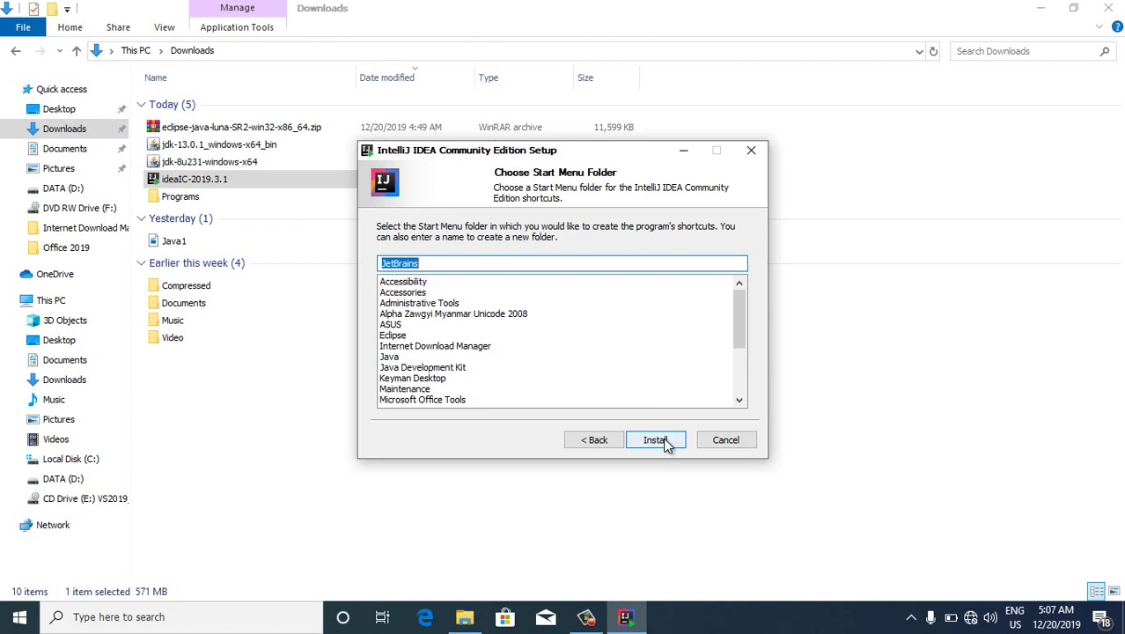
click(664, 440)
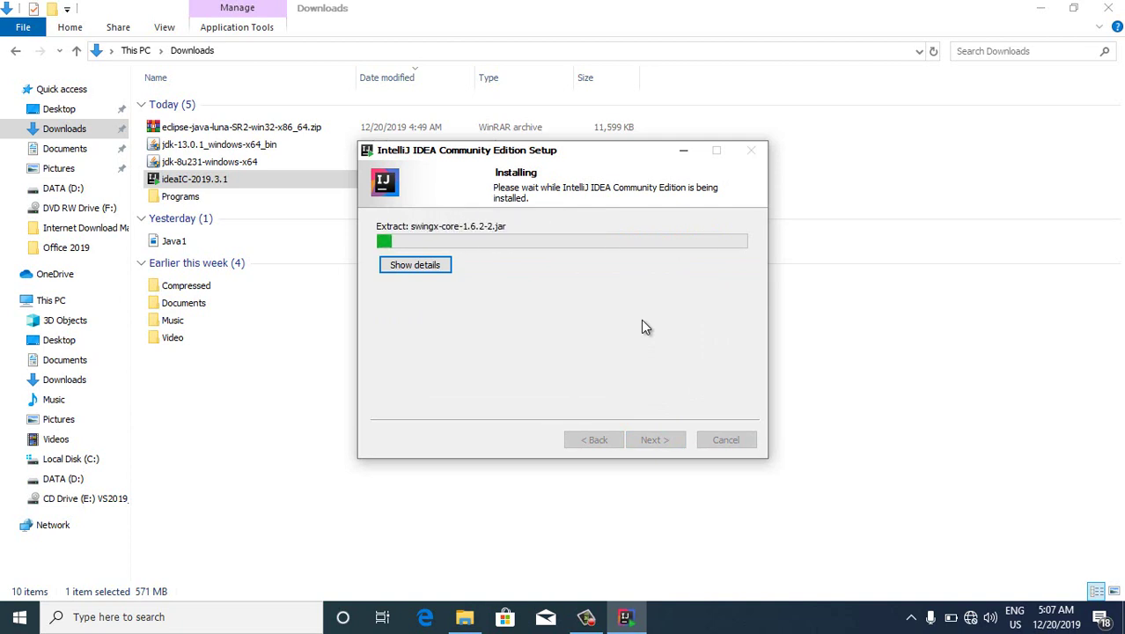
Minimize Explorer, refresh the desktop, and finish the IntelliJ IDEA setup
click(1040, 7)
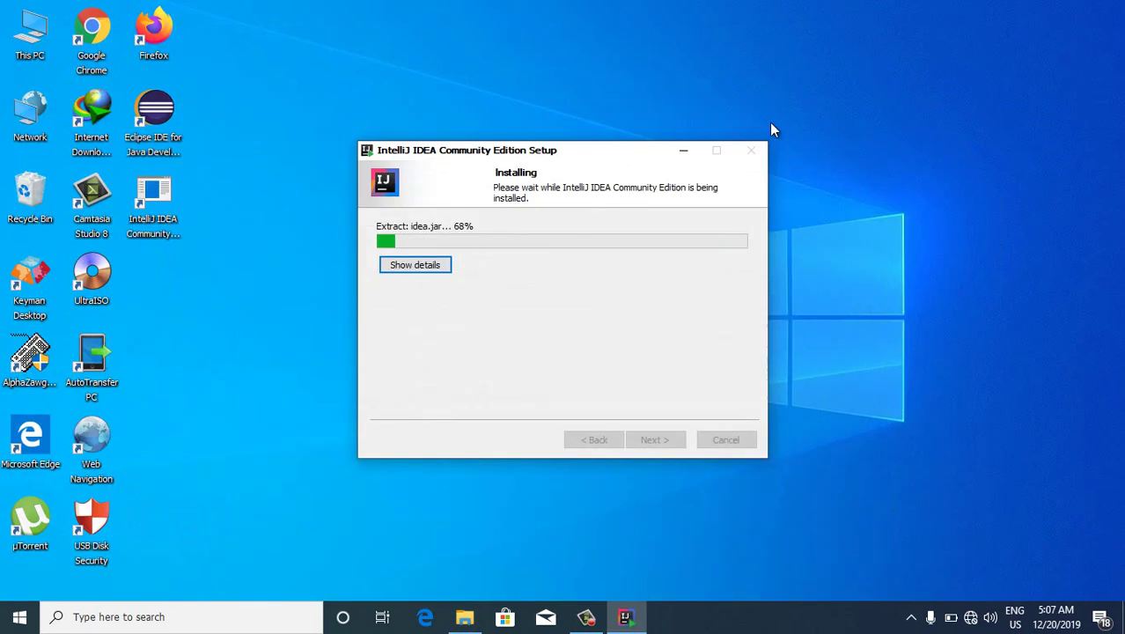
right_click(861, 119)
click(865, 100)
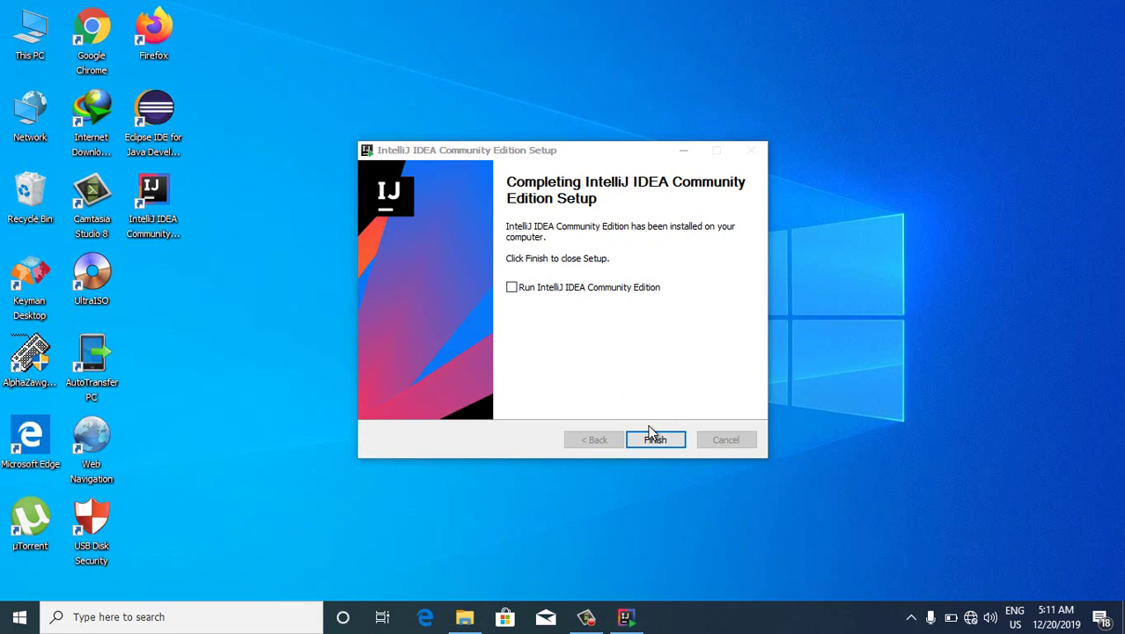
click(653, 439)
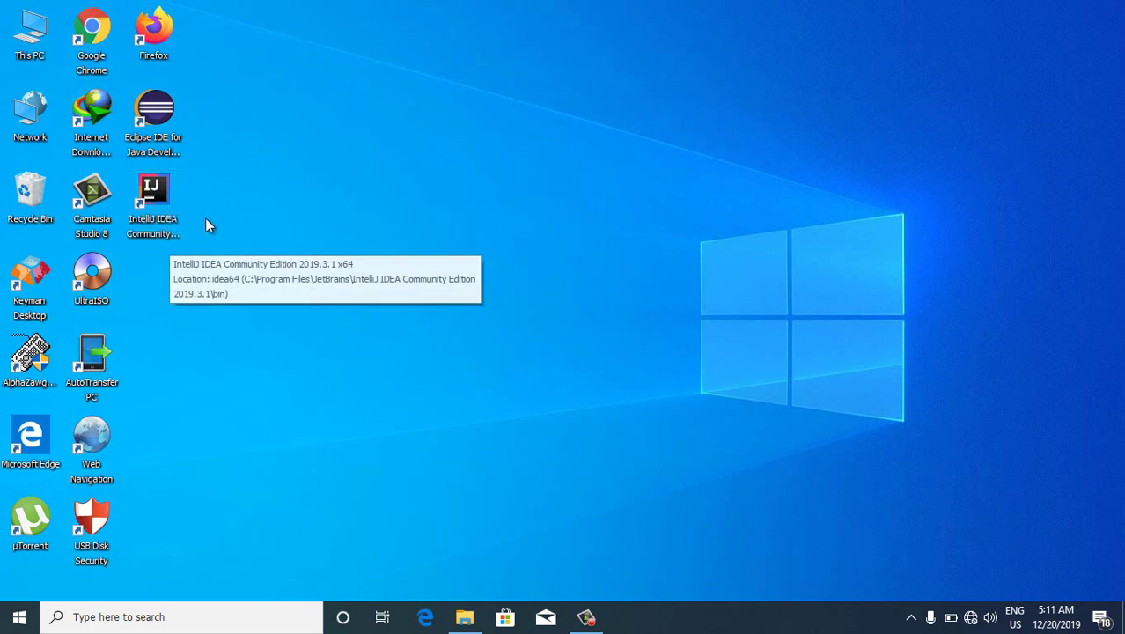
Select the Eclipse and IntelliJ IDEA 2019.3.1 x64 desktop shortcuts to check their names
drag(225, 243, 126, 88)
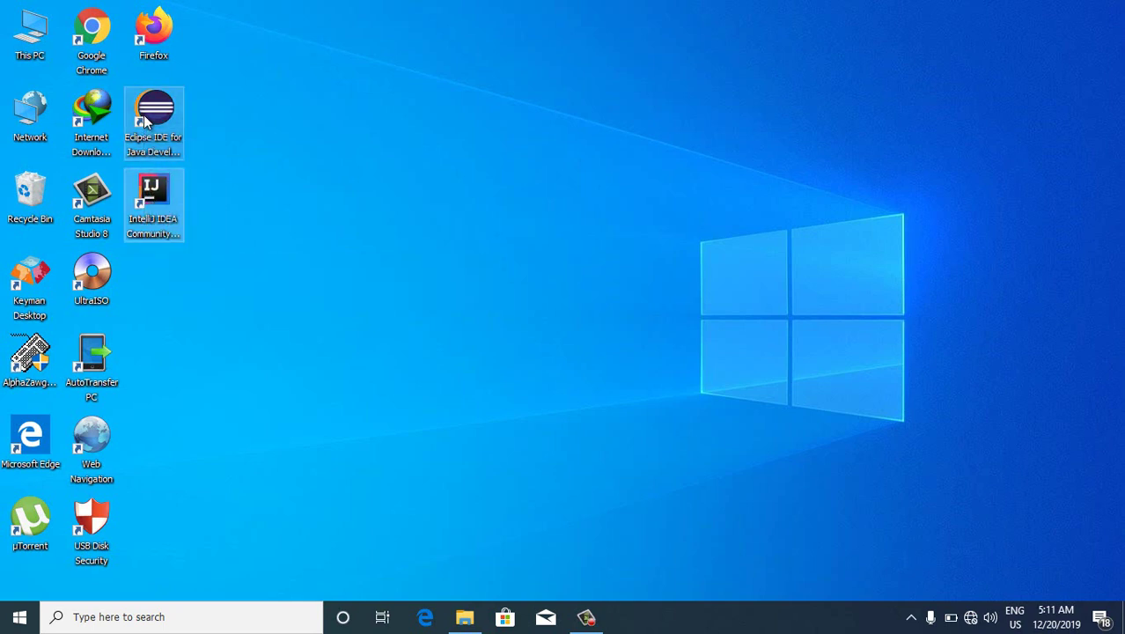
click(262, 129)
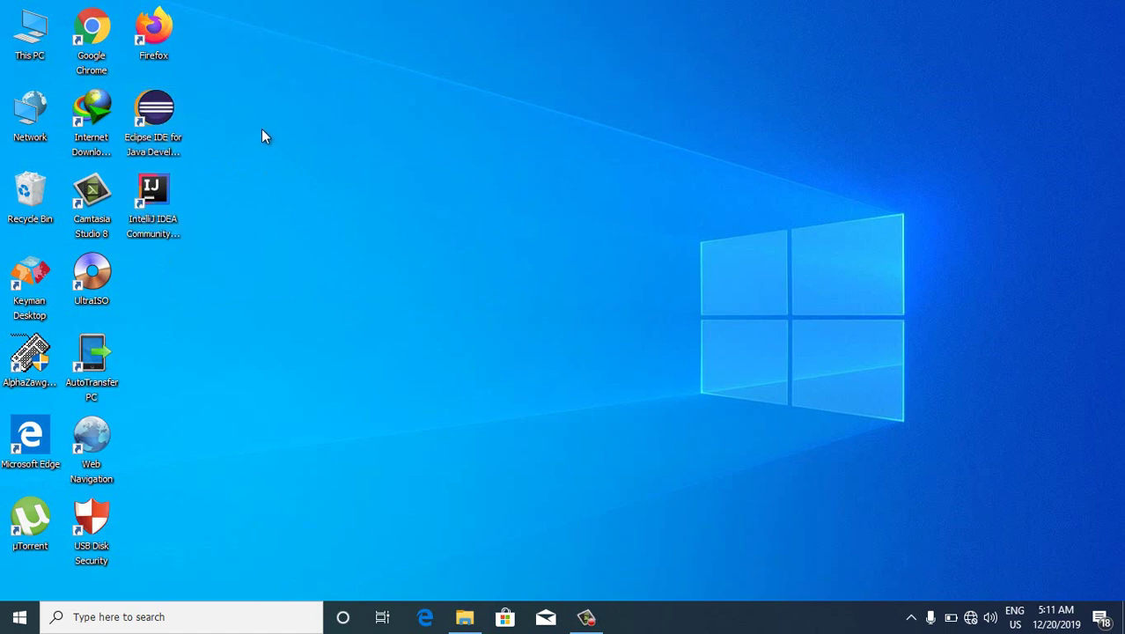
click(166, 116)
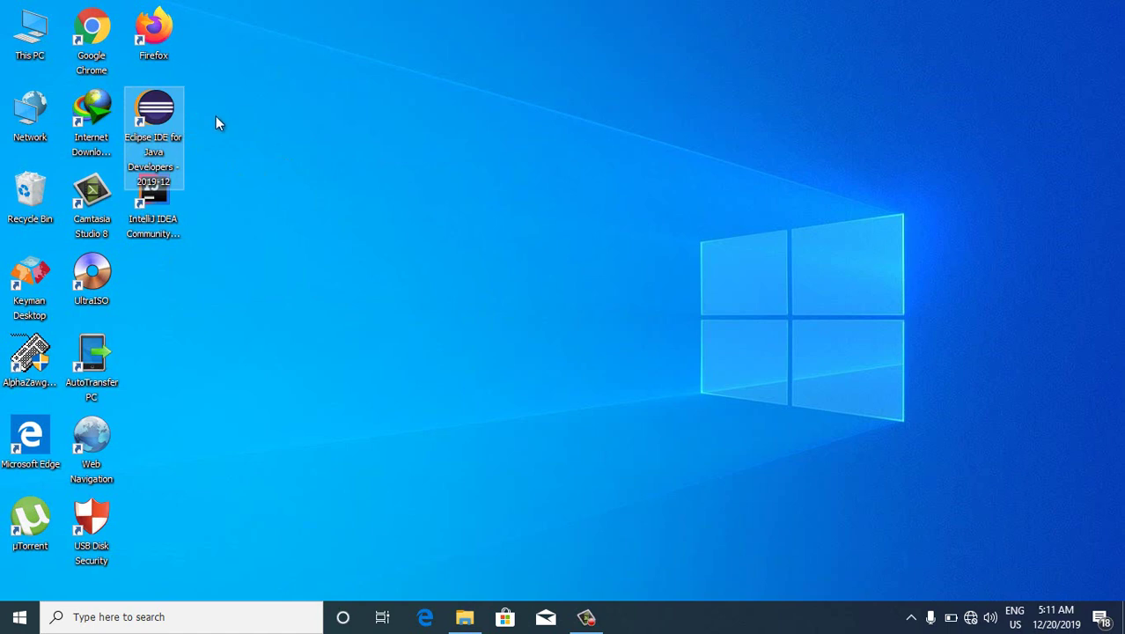
click(166, 215)
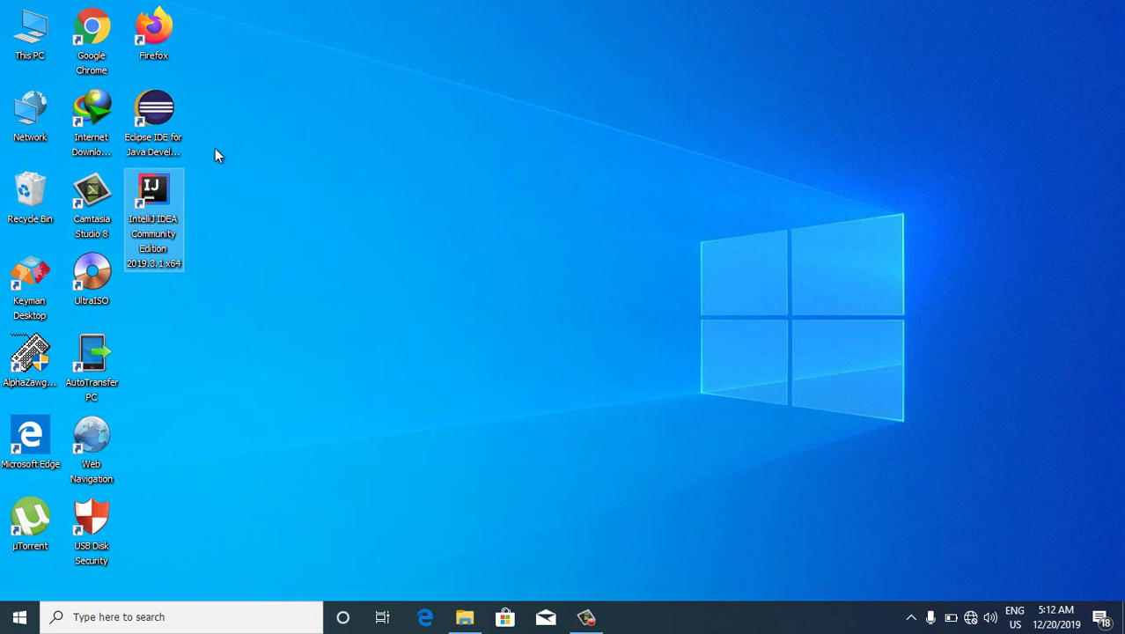
click(166, 202)
Launch IntelliJ IDEA without importing settings, accept the privacy policy, and share usage statistics
double_click(158, 196)
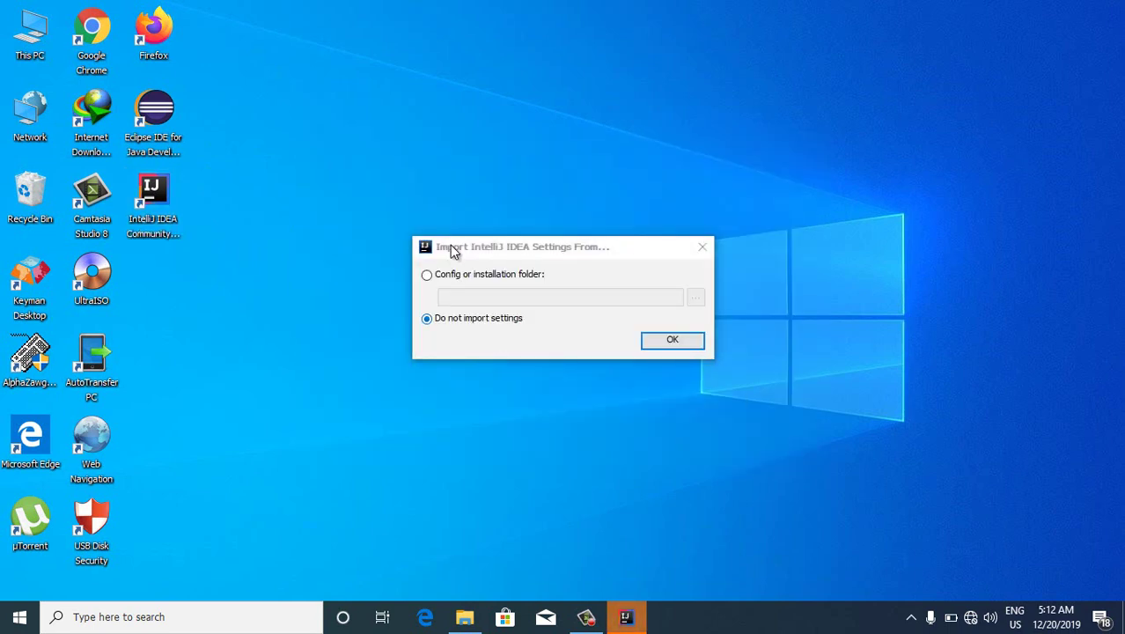
click(684, 343)
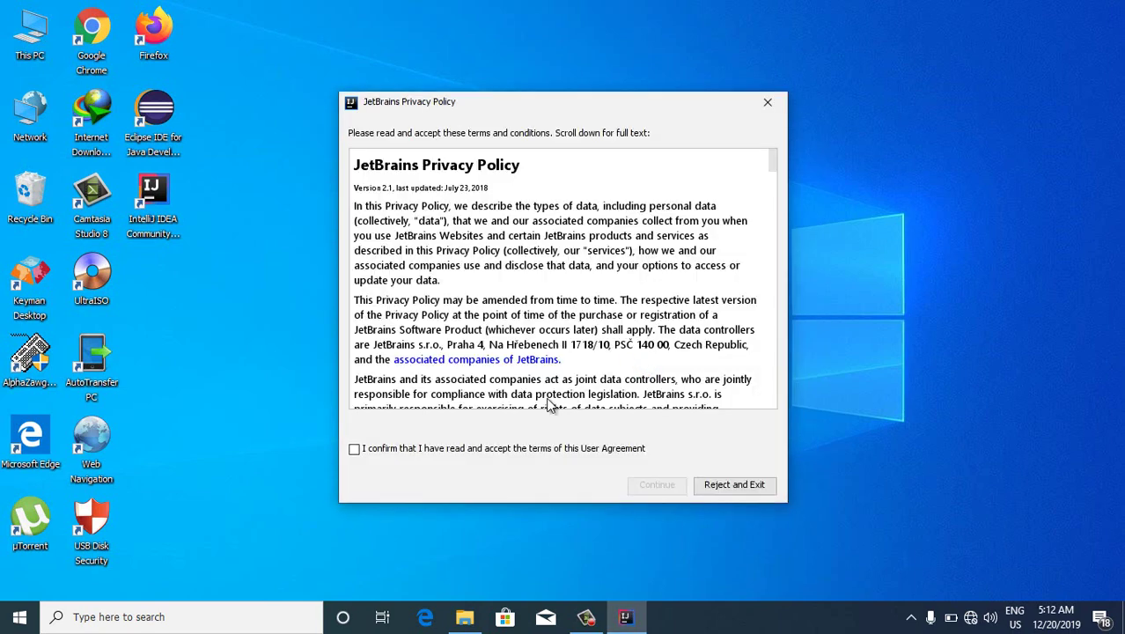
click(370, 451)
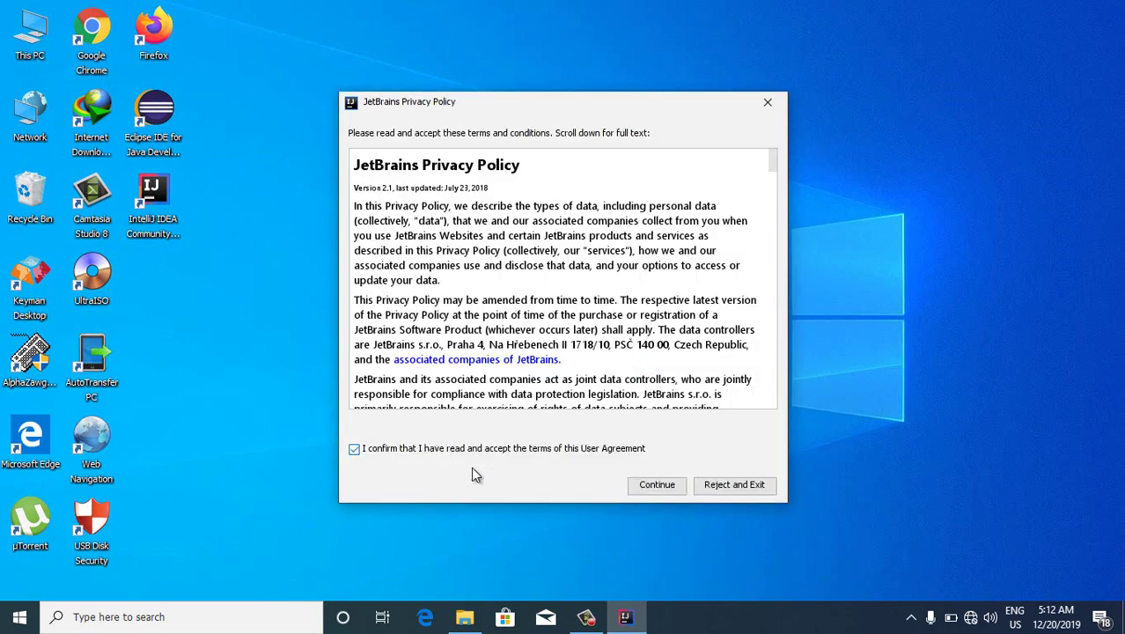
click(657, 485)
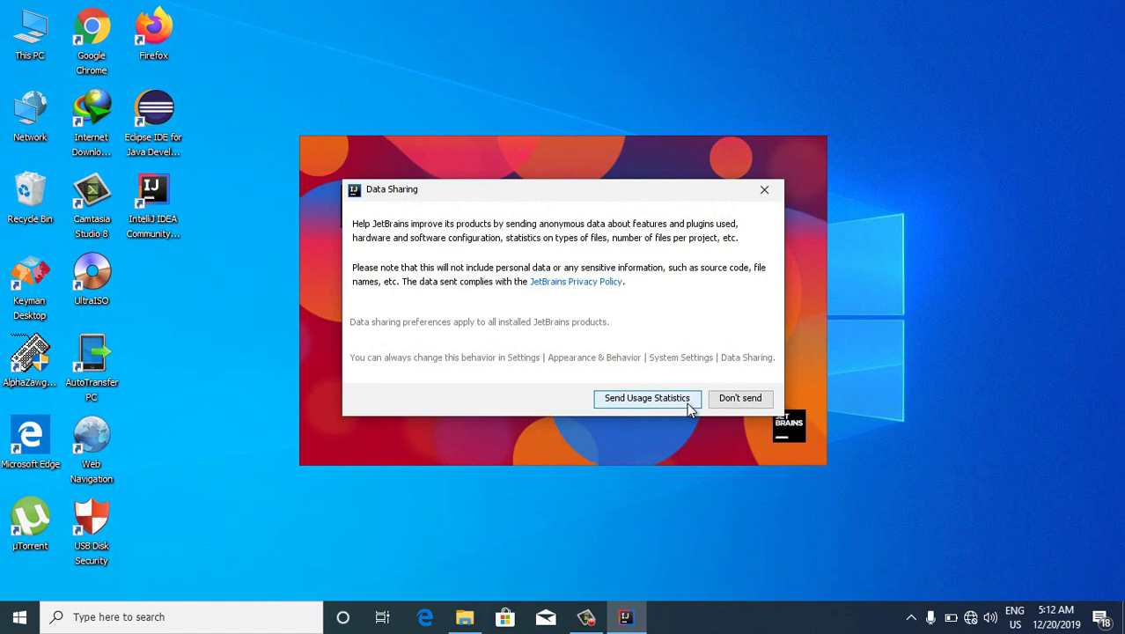
click(641, 402)
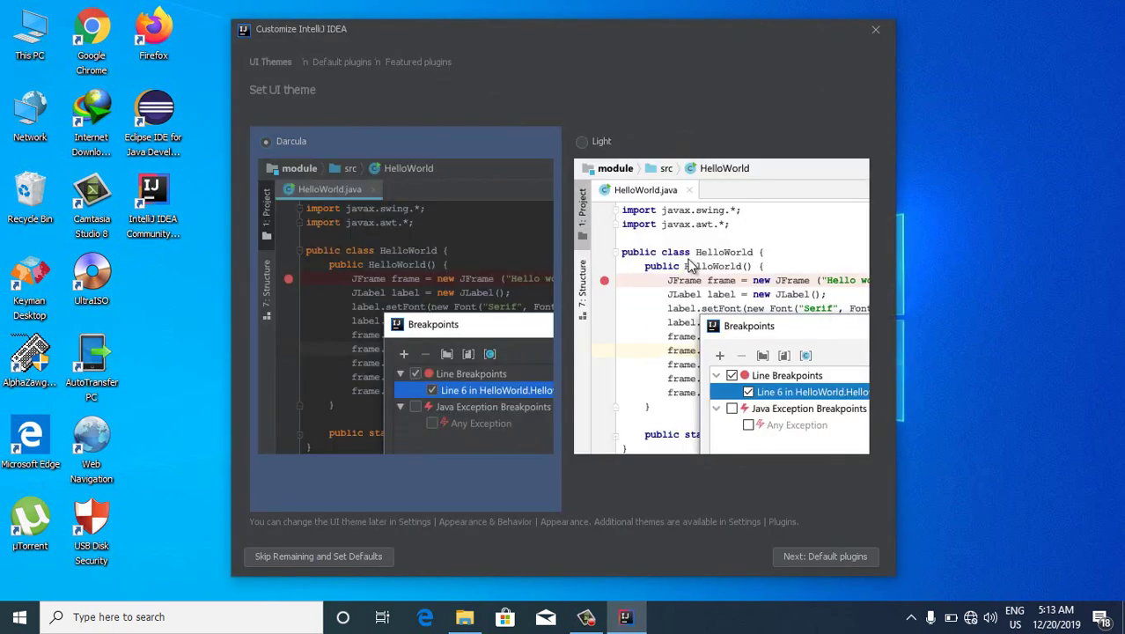
Pick the Darcula theme and skip the remaining setup with default plugins
click(605, 181)
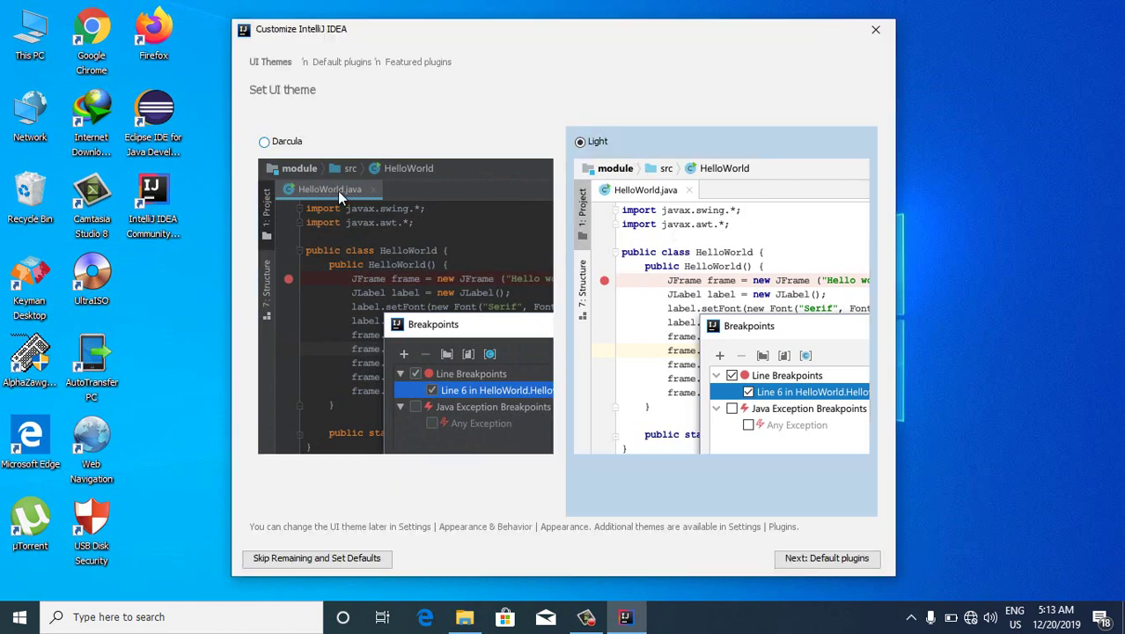
click(337, 191)
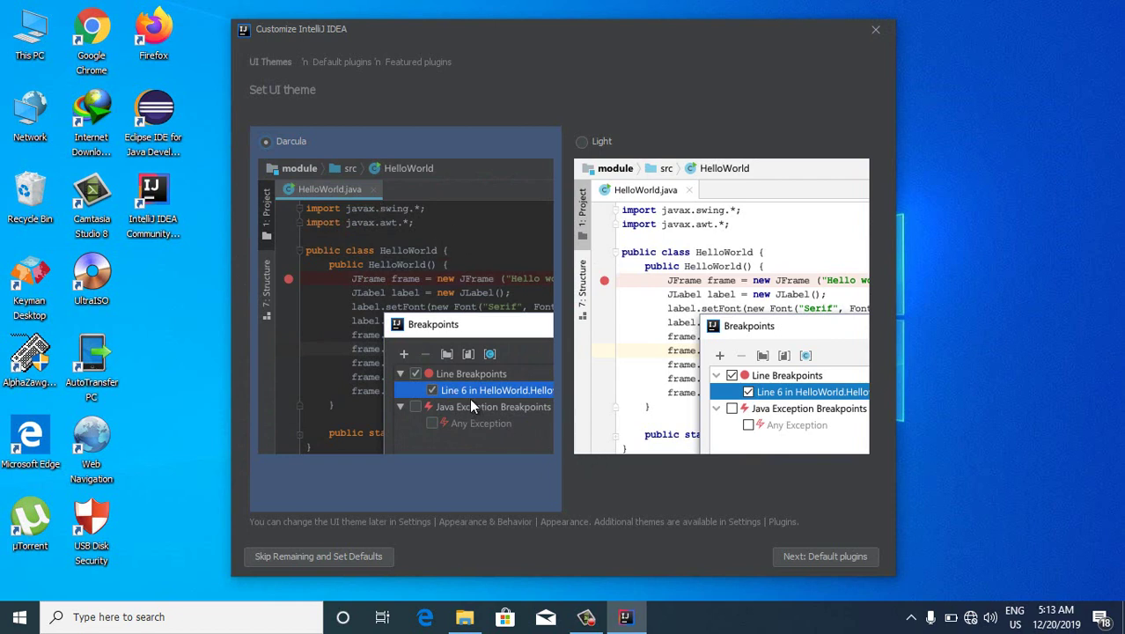
click(804, 558)
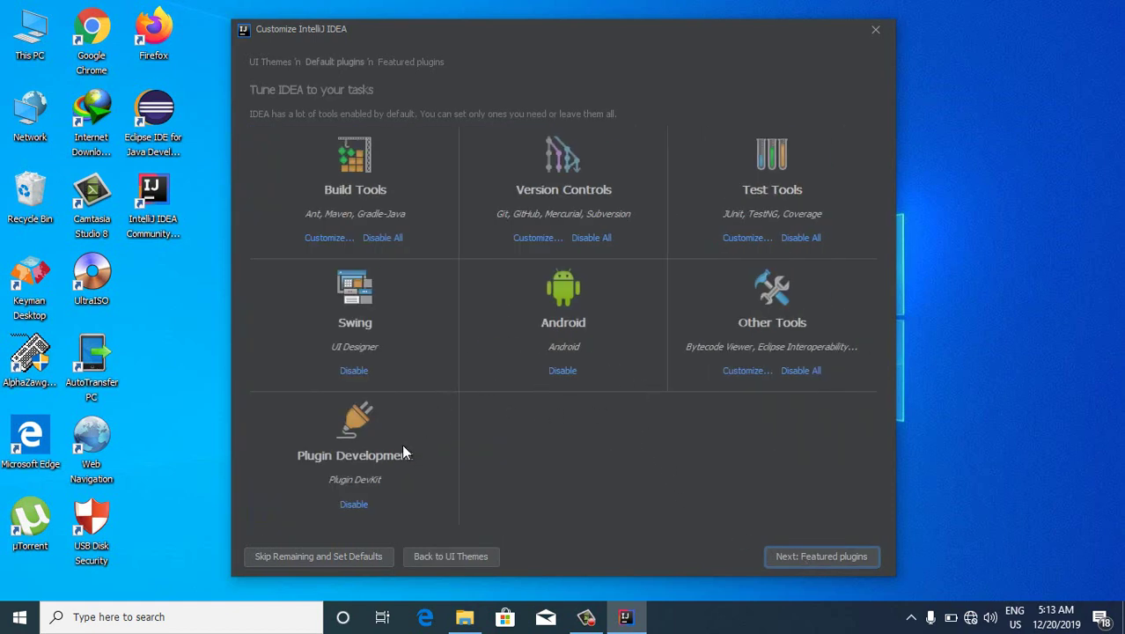
click(326, 558)
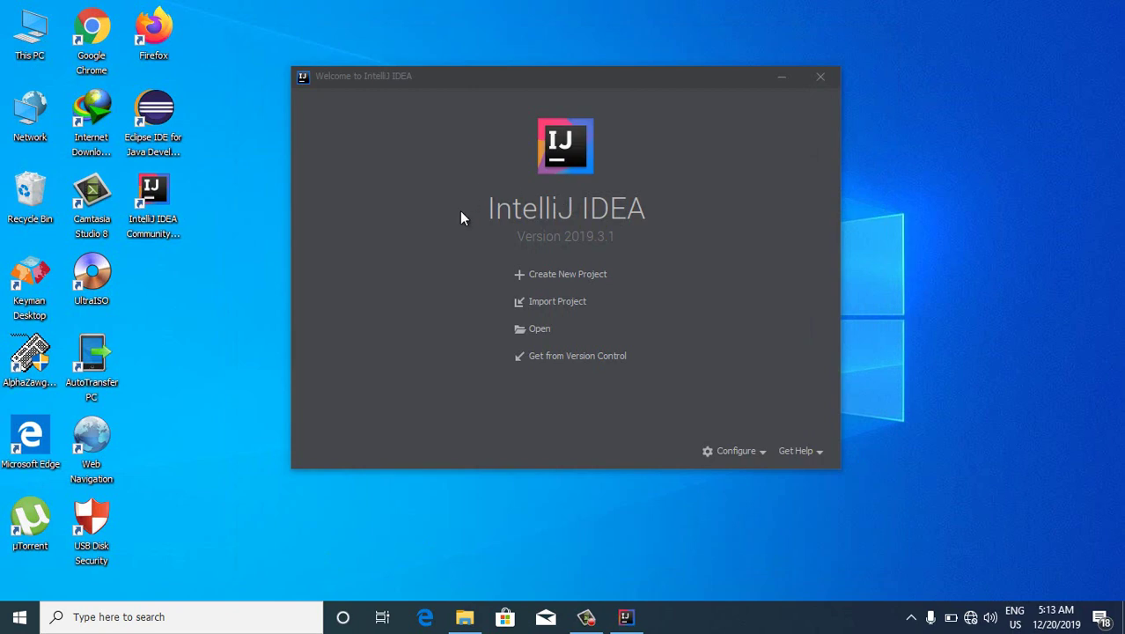
Start a new project and look over the available project SDKs
click(577, 277)
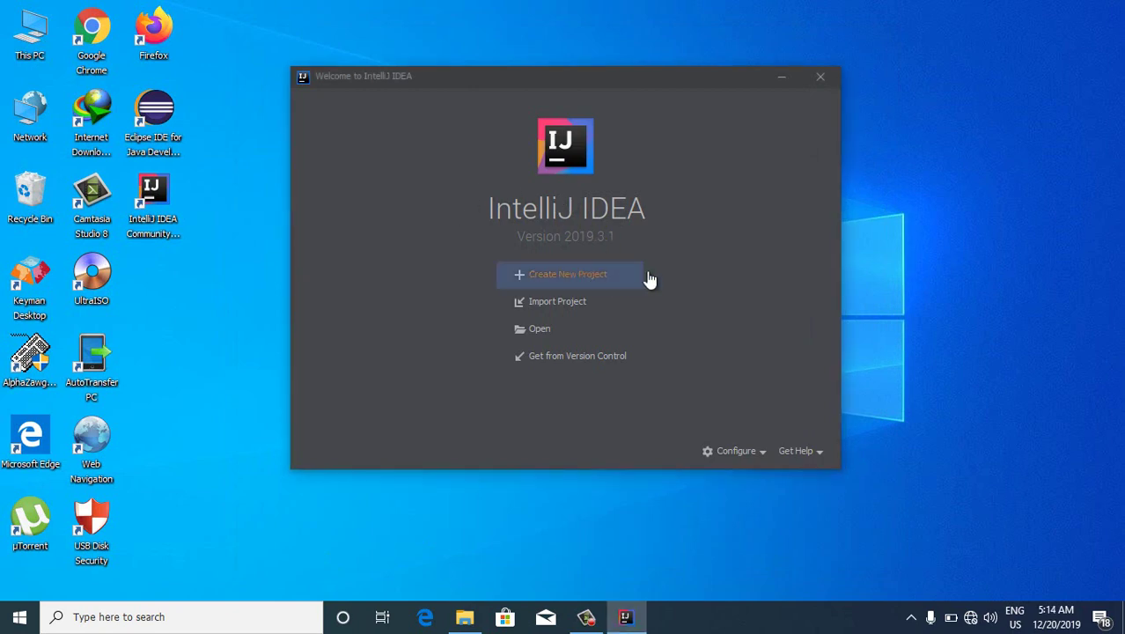
right_click(939, 161)
click(979, 211)
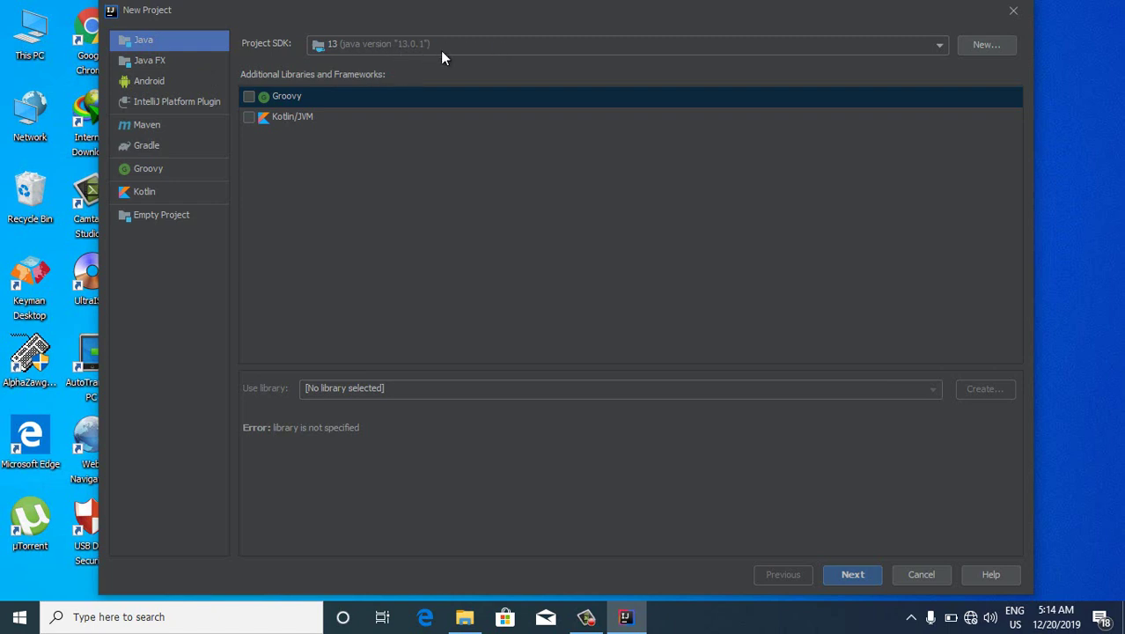
click(936, 48)
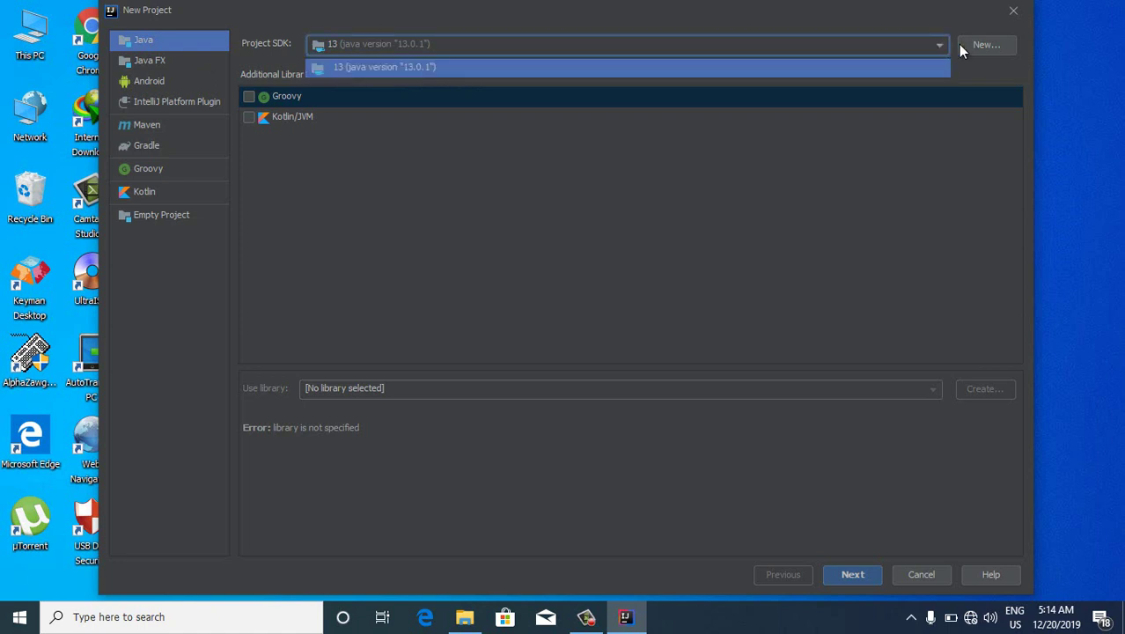
click(937, 47)
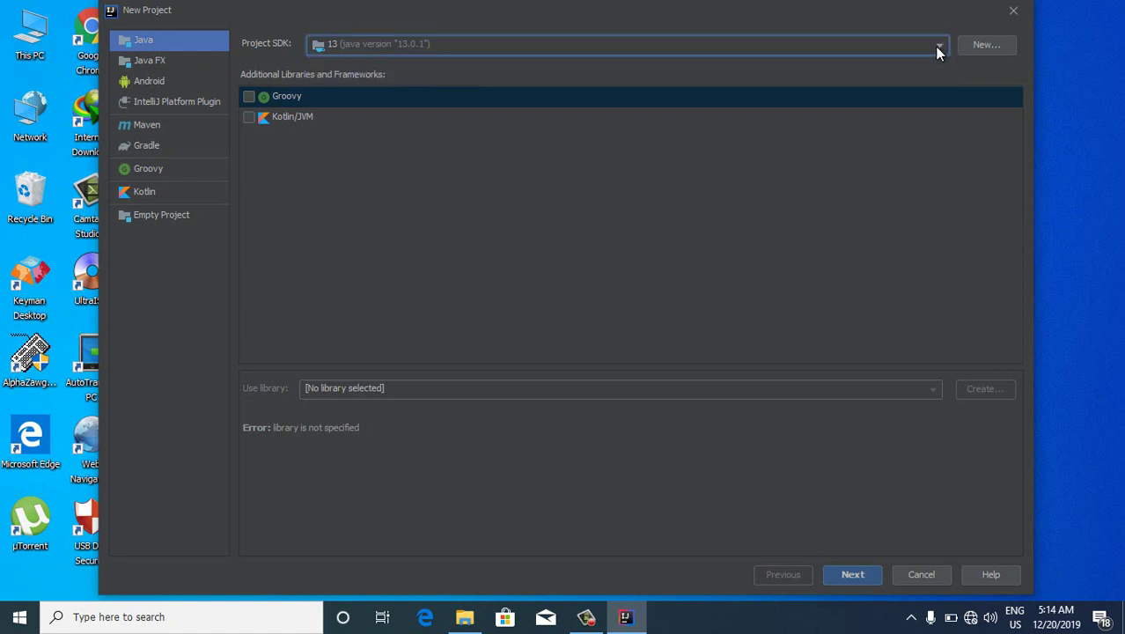
Add C:\Program Files\Java\jdk1.8.0_231 as a new 1.8 project SDK
click(970, 48)
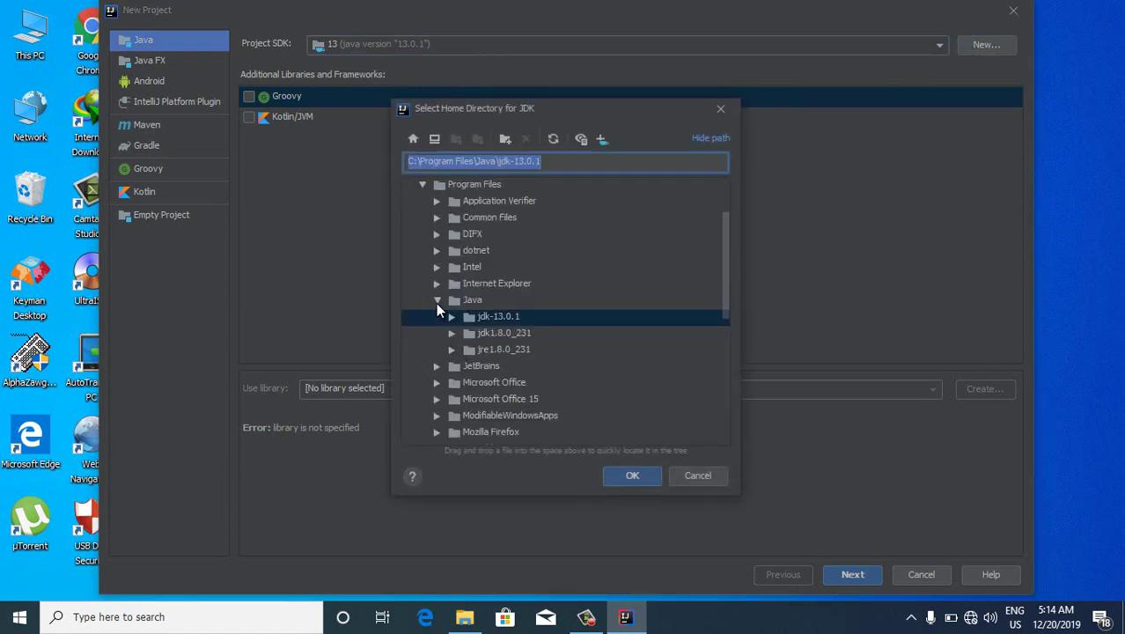
click(437, 300)
click(423, 185)
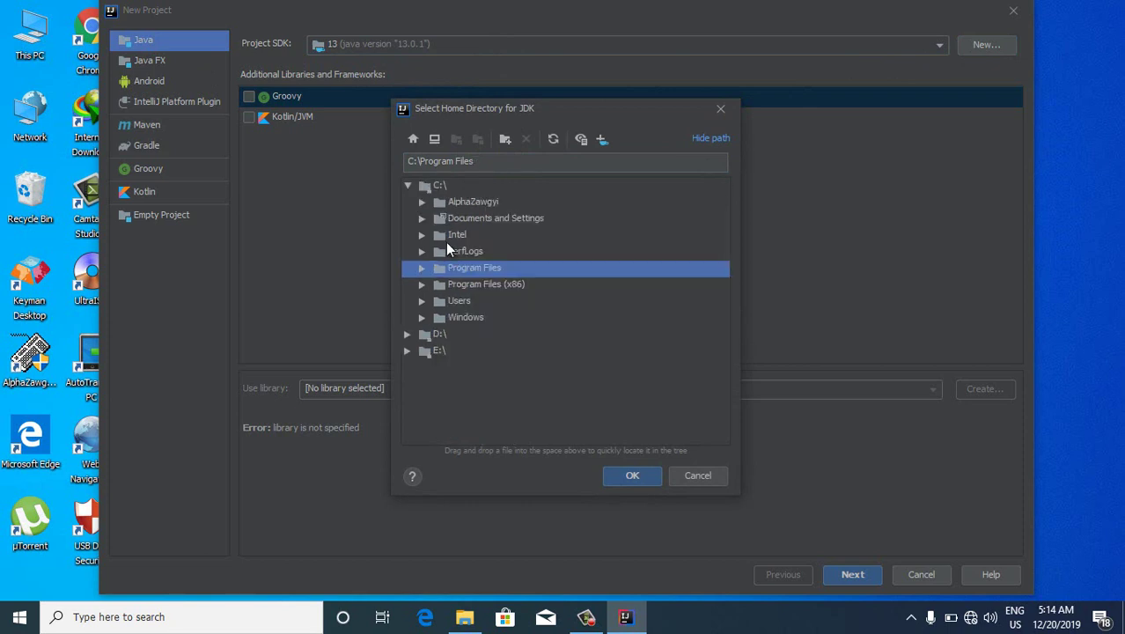
click(411, 188)
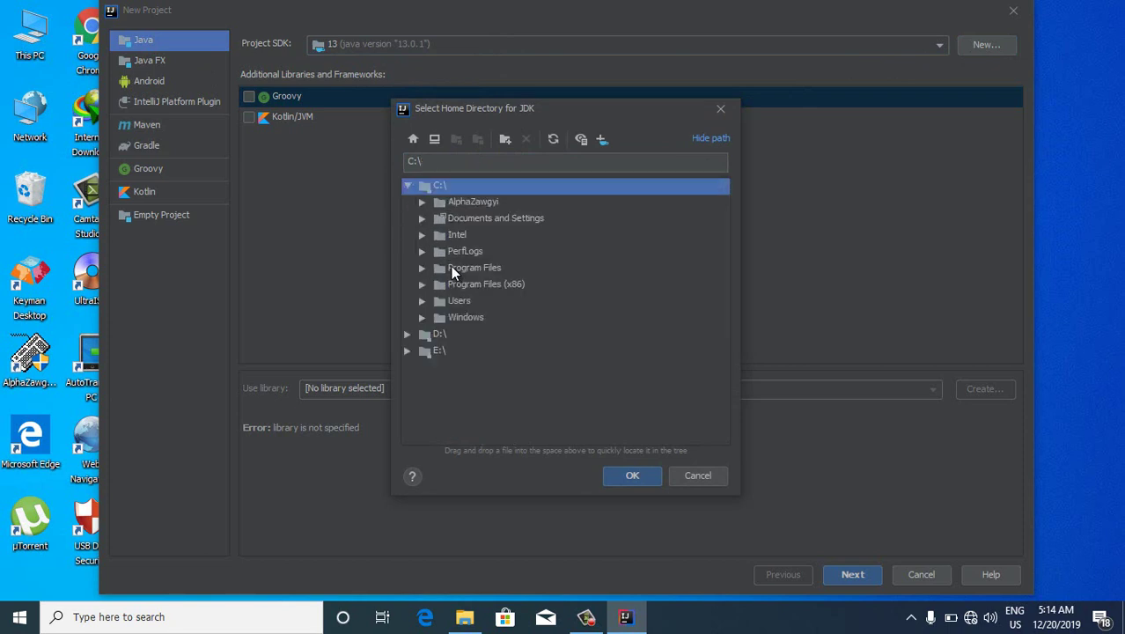
click(420, 268)
scroll(496, 358, down, 1)
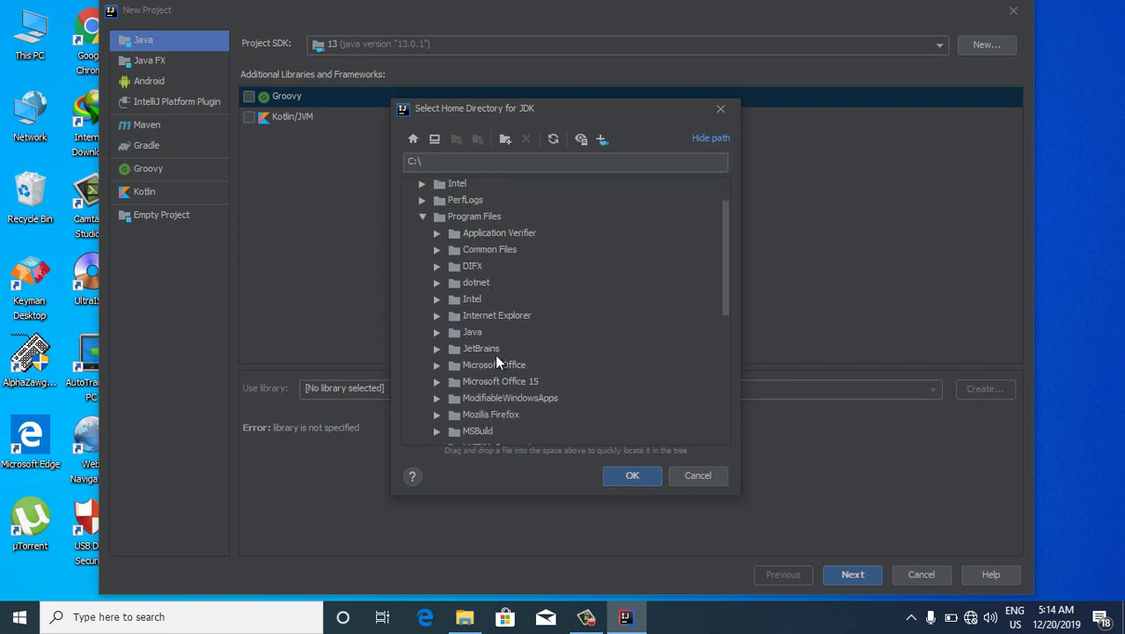
click(435, 333)
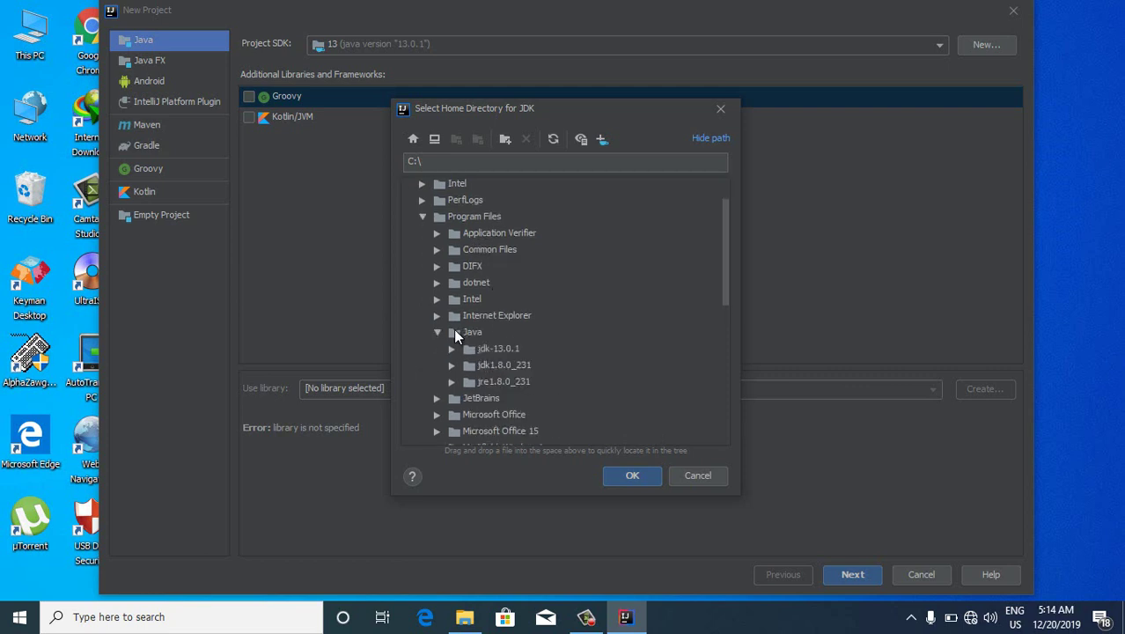
scroll(493, 333, down, 1)
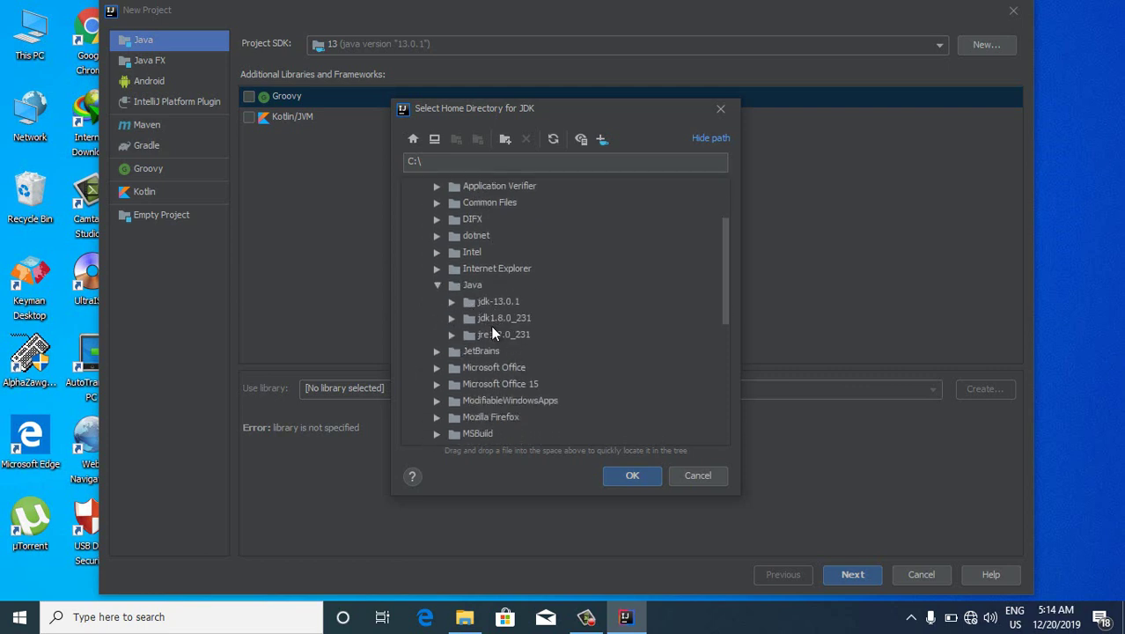
click(493, 320)
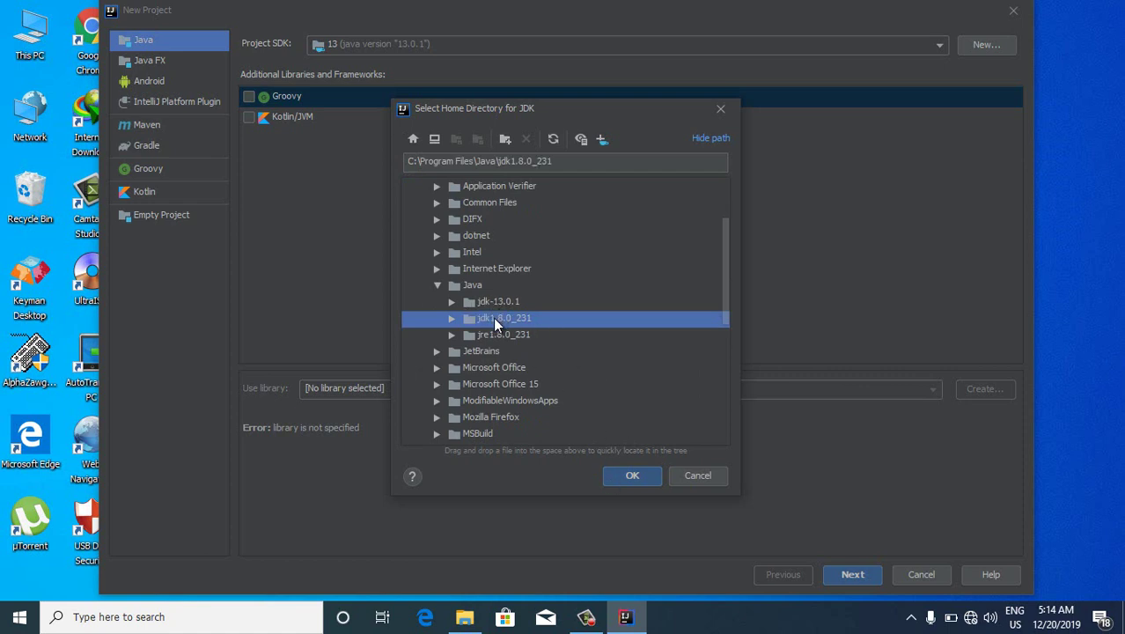
click(627, 477)
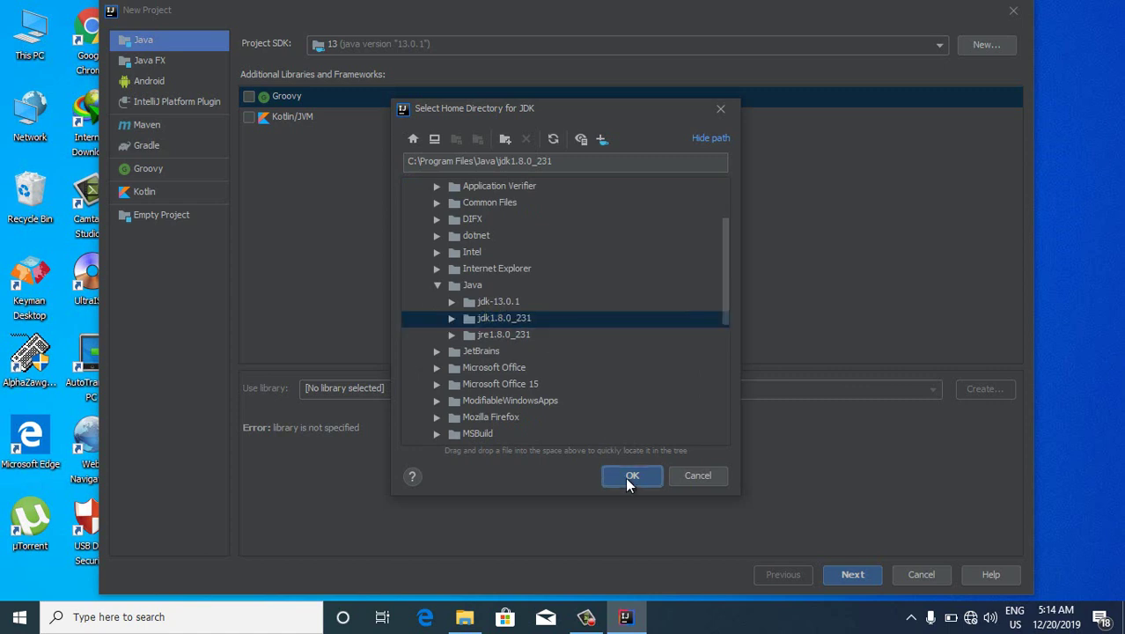
Switch the project SDK back to 13 and cancel the new project
click(939, 49)
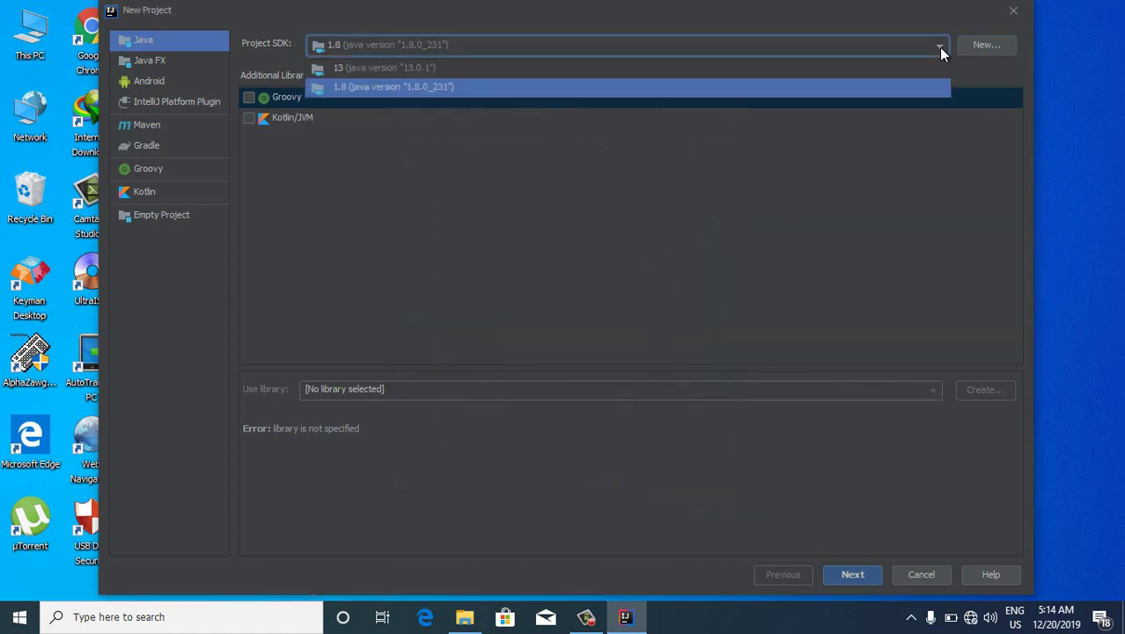
click(860, 72)
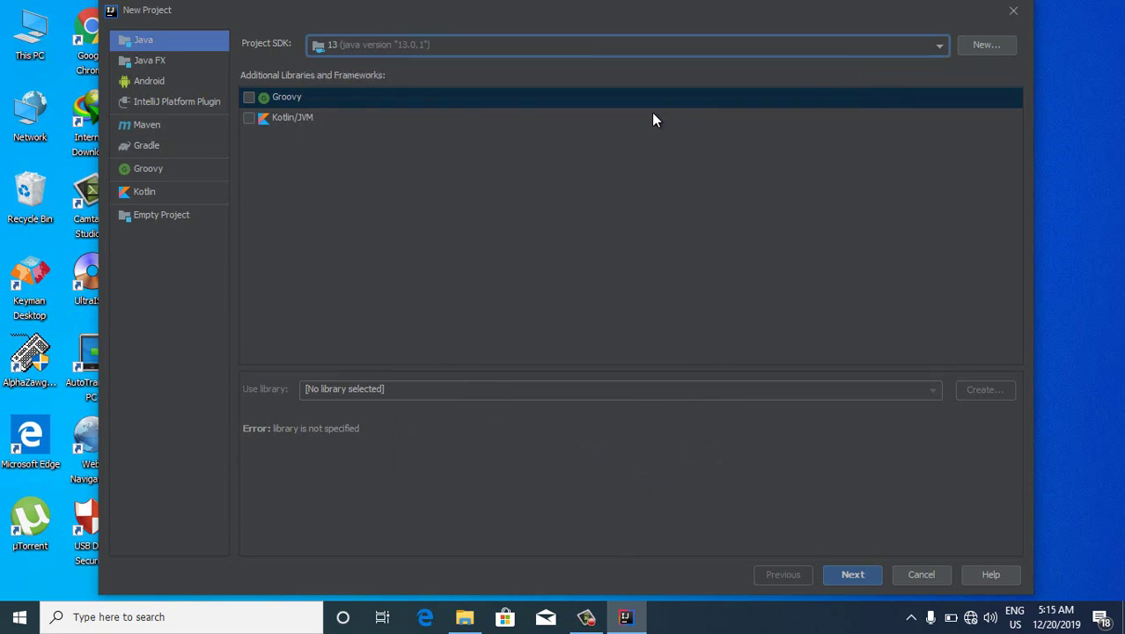
click(921, 574)
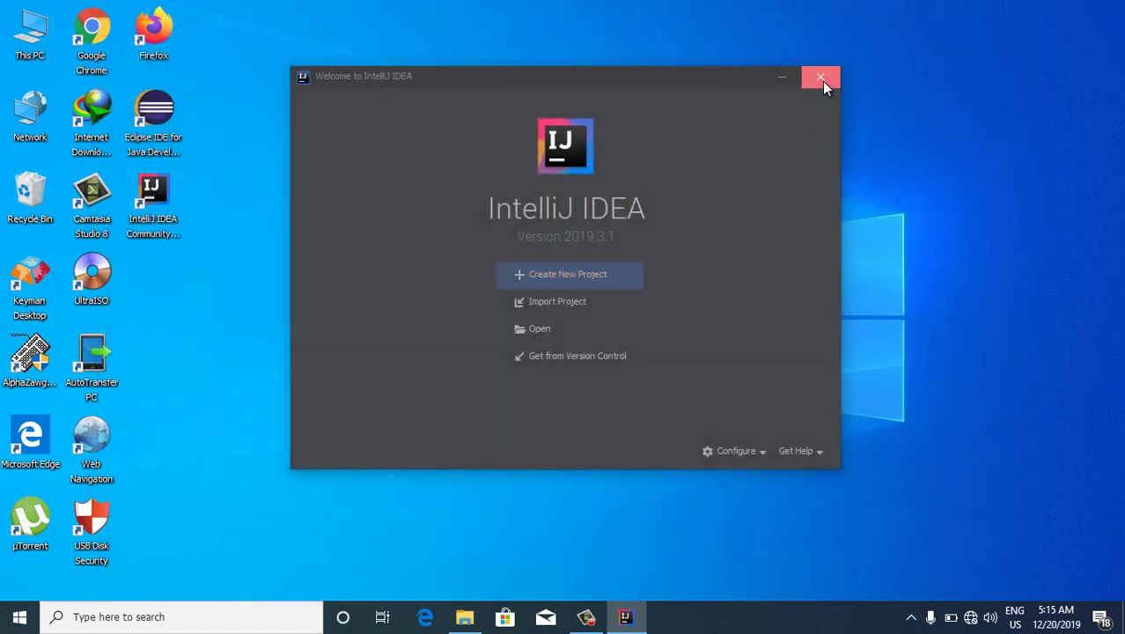
Close the IntelliJ welcome window, refresh the desktop, and check the Eclipse and IntelliJ shortcuts
click(815, 79)
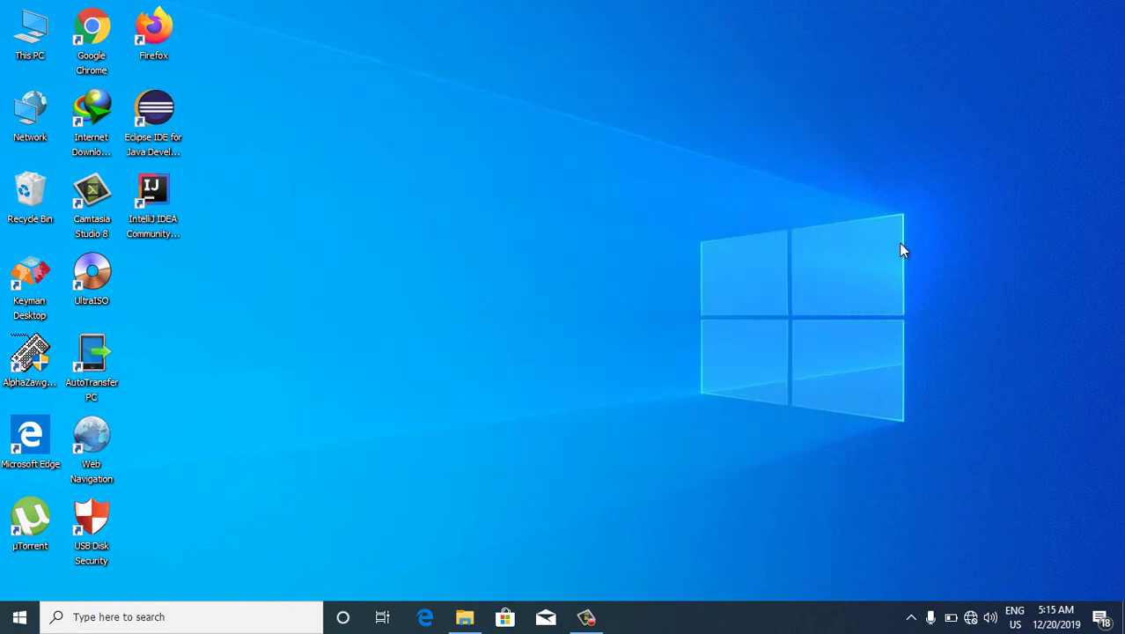
right_click(710, 125)
click(740, 160)
click(162, 108)
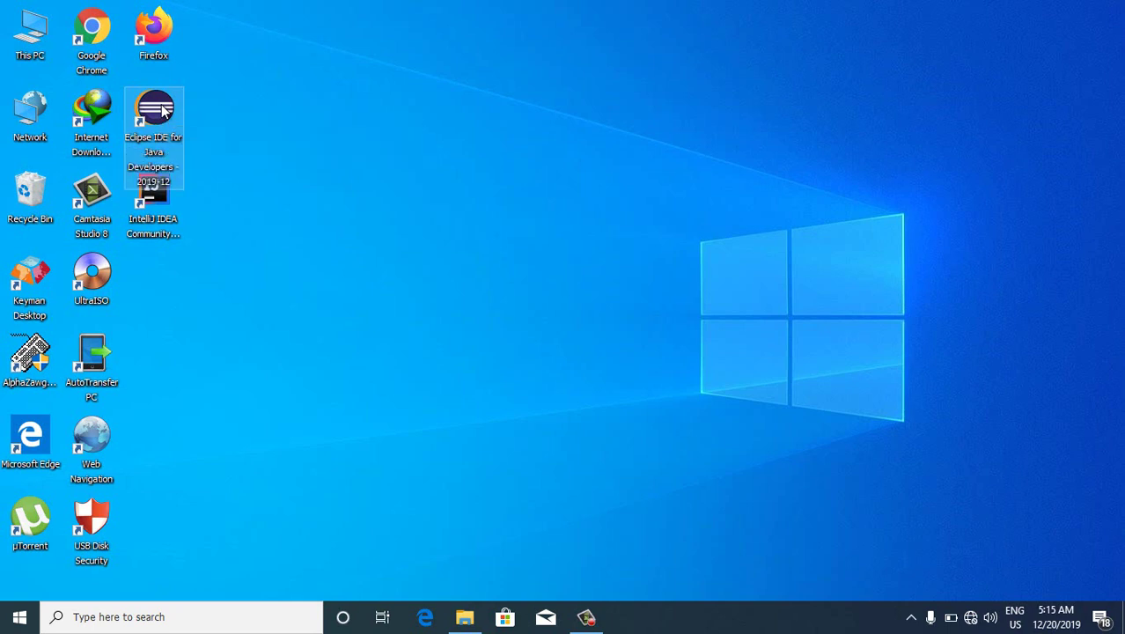
click(162, 216)
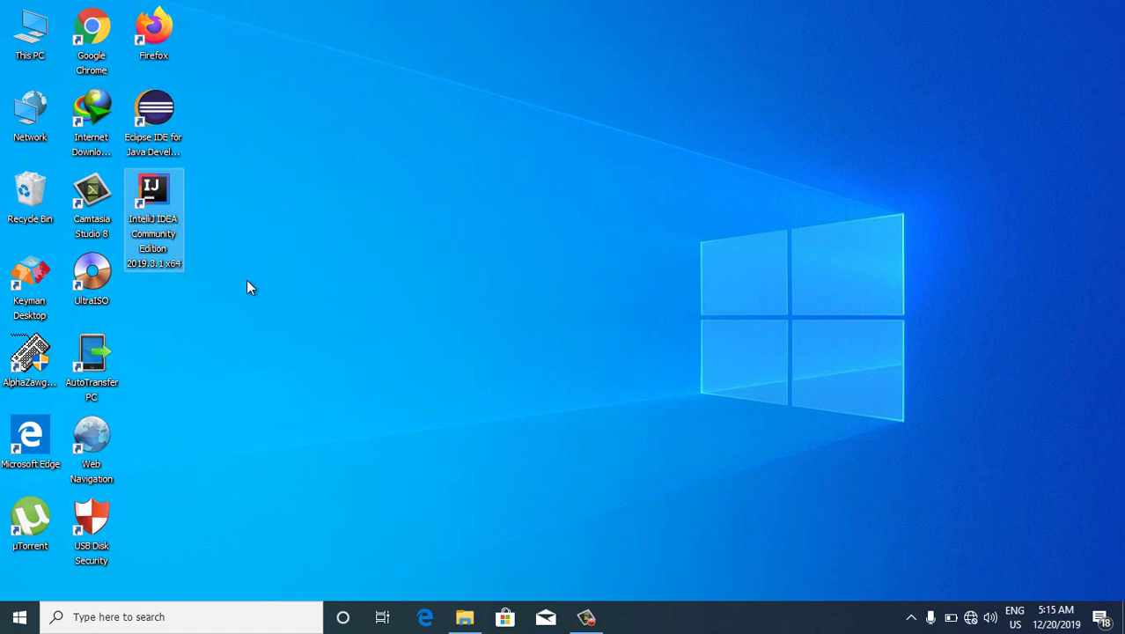
Search for 'note' in Windows search and open Notepad
click(176, 608)
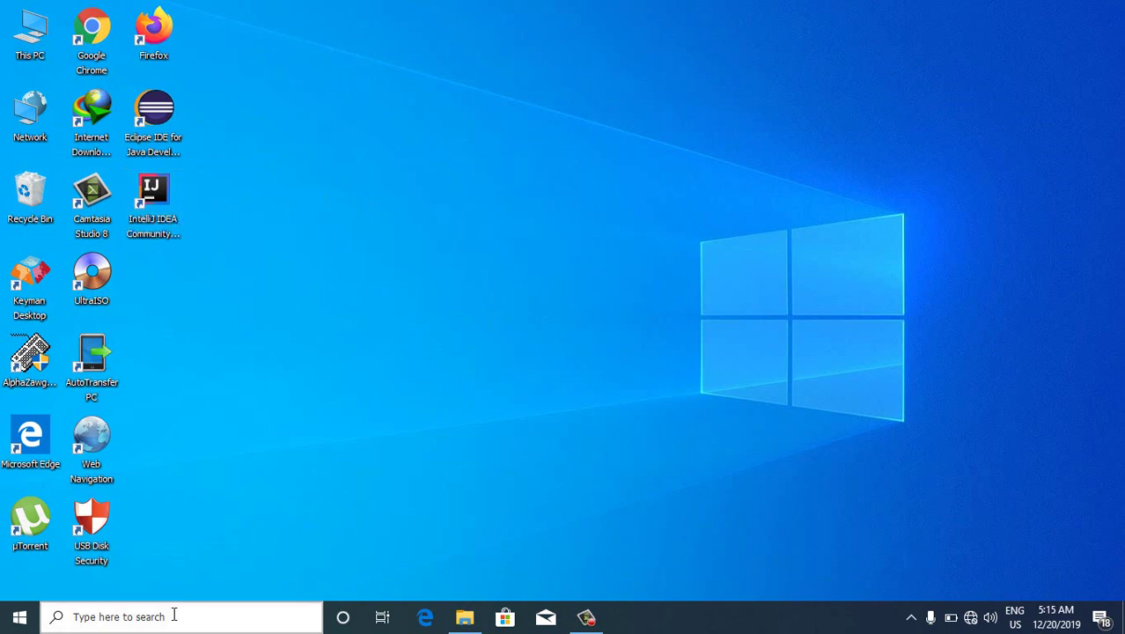
text(noyr)
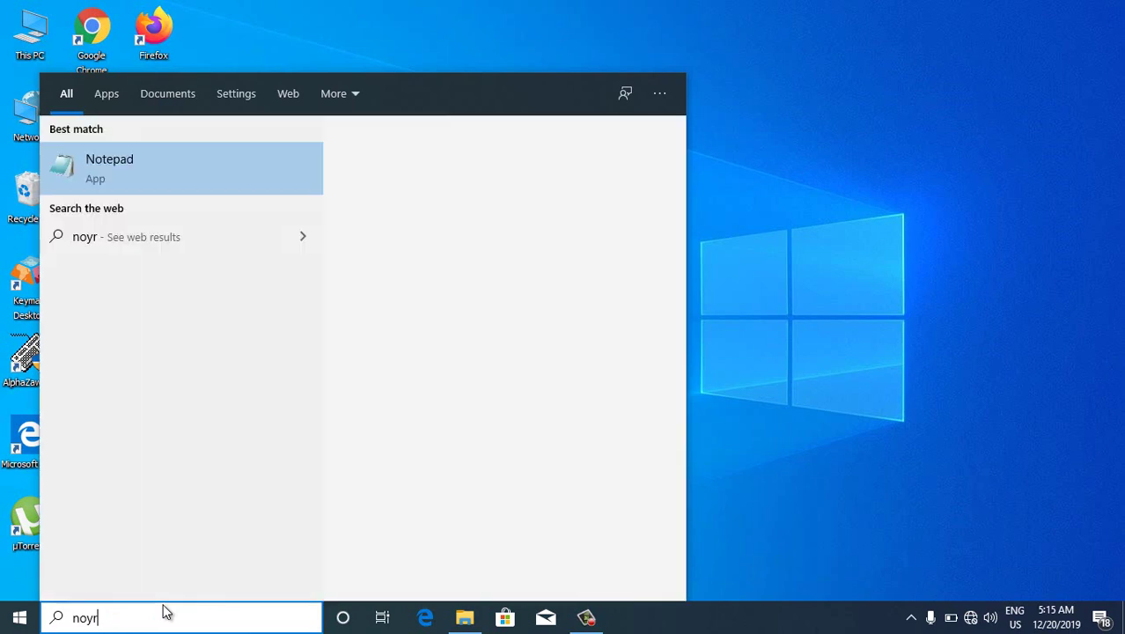
key(BackSpace)
key(BackSpace)
text(t)
key(BackSpace)
text(ote)
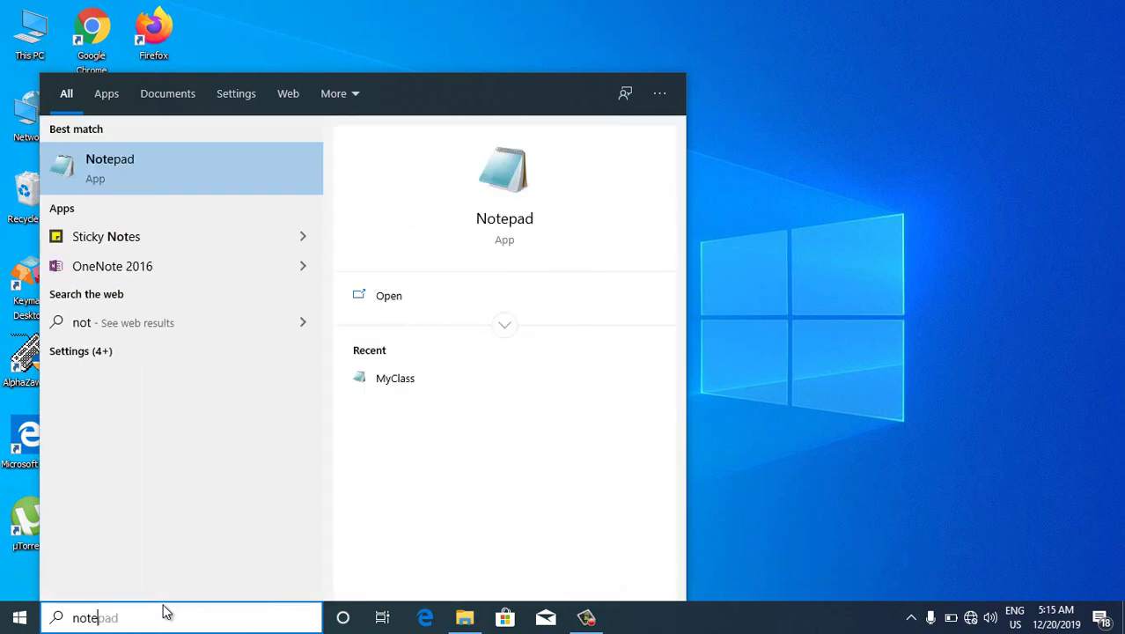
key(Return)
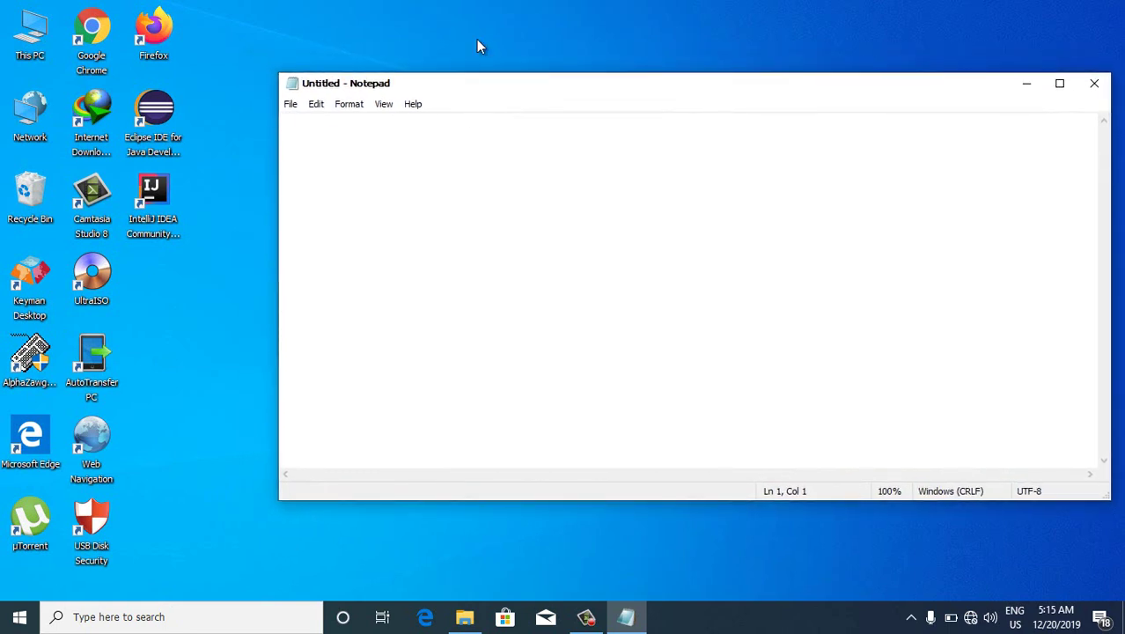
Type a 32 Bit section listing 'JDK 8u231' and 'Eclipse IDE'
key(Return)
text(32 Bit)
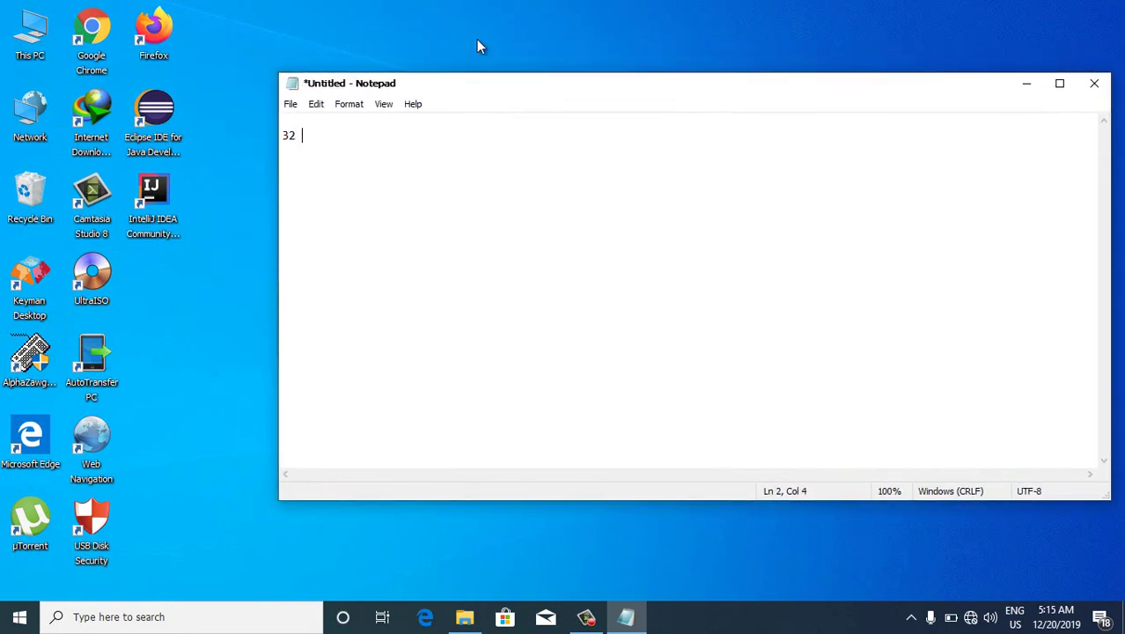
key(Return)
key(Return)
text(JDK )
text(-- )
text(SE)
key(BackSpace)
key(BackSpace)
key(BackSpace)
text(8u231)
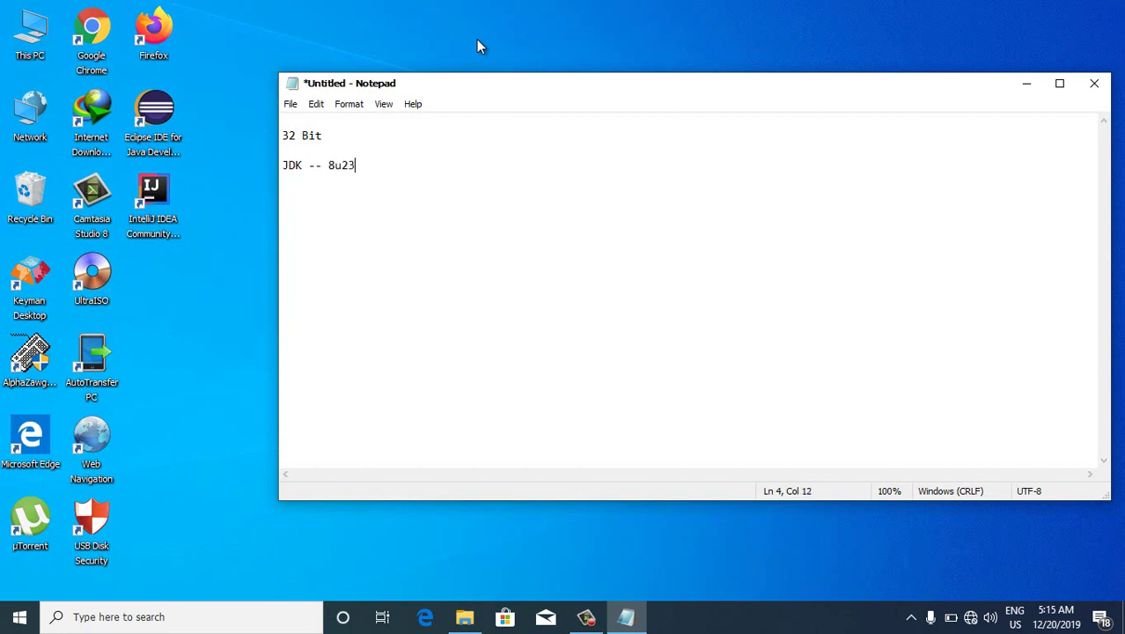
key(Left)
key(Left)
key(Left)
key(Left)
key(Left)
text(JDK)
key(End)
key(Return)
text(Eclipse IDE)
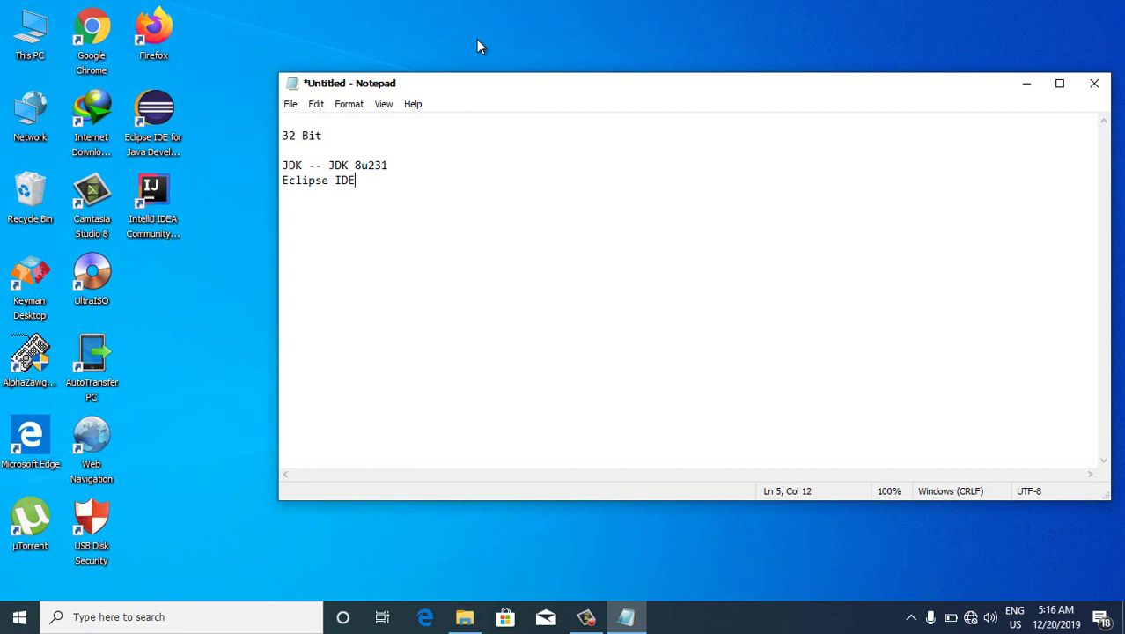
text( Down)
key(BackSpace)
key(BackSpace)
key(BackSpace)
key(BackSpace)
key(BackSpace)
key(Return)
key(Return)
text(b)
Add a 64 Bit section listing JDK, Eclipse and IntellJ, with a blank line under the heading
key(BackSpace)
text(64 Bit)
key(Return)
text(JK)
key(BackSpace)
text(DK)
key(Return)
text(Ecl)
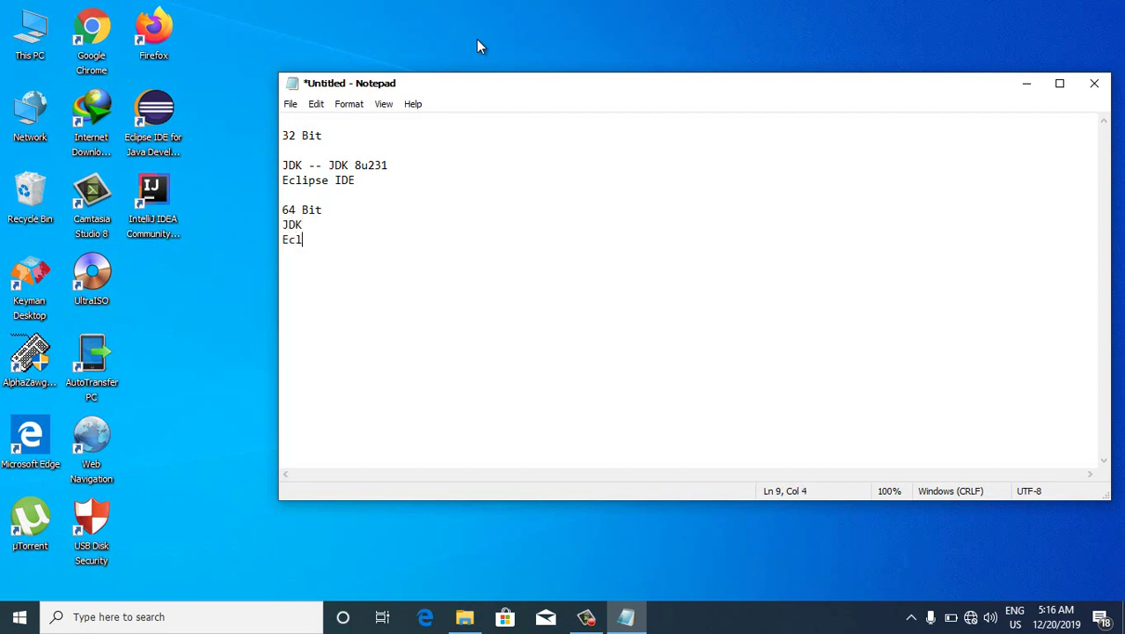
text(ipse)
key(Return)
text(Intell)
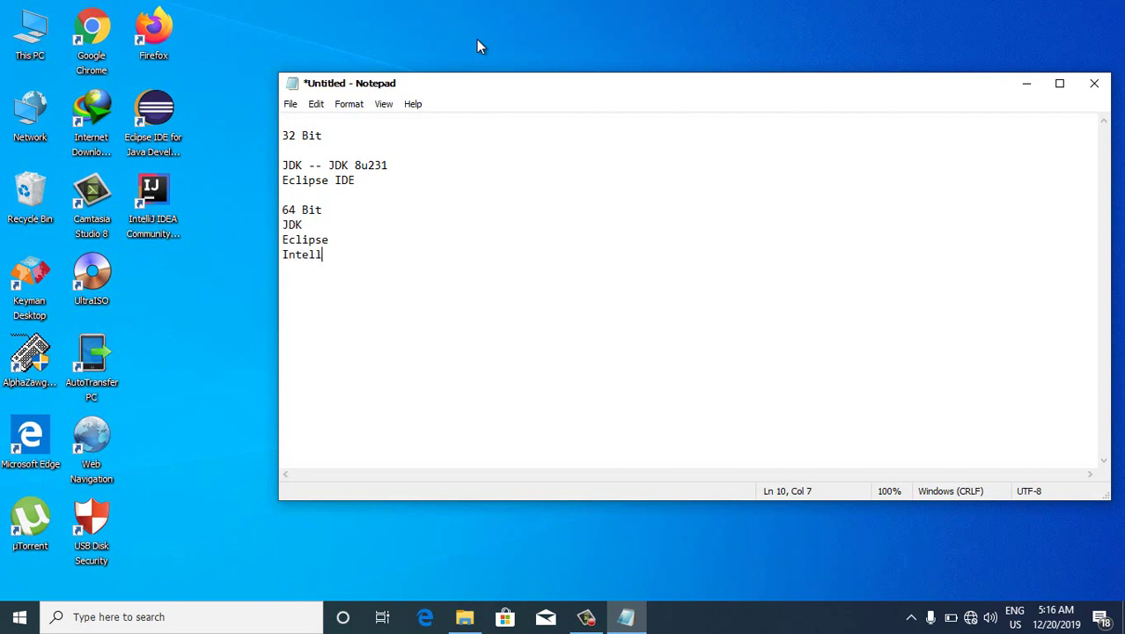
text(J)
click(343, 210)
key(Return)
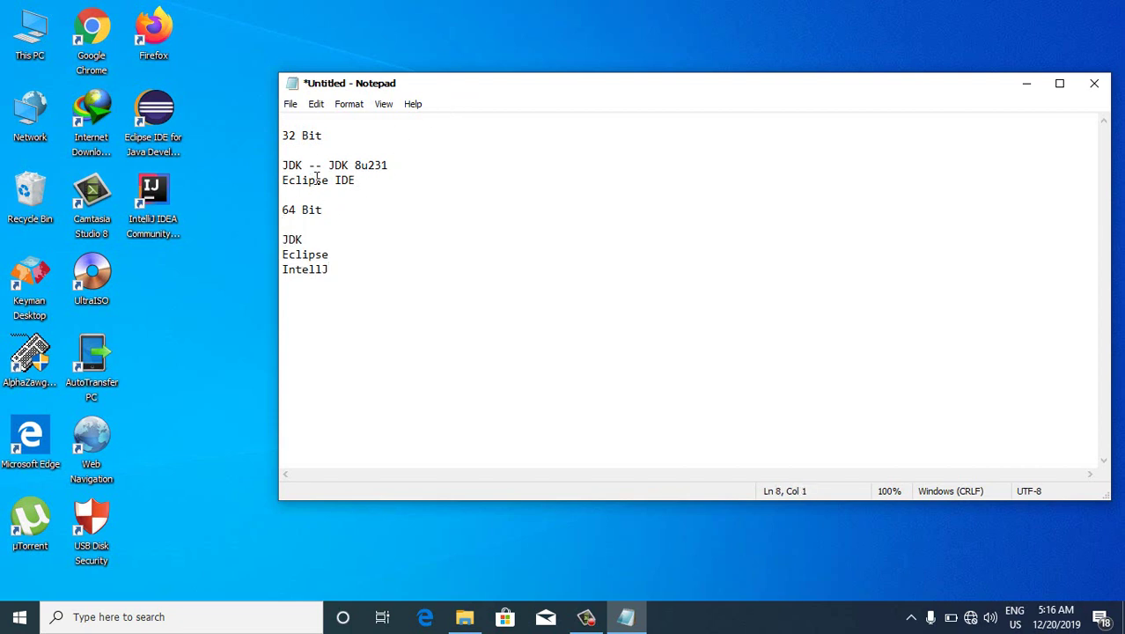